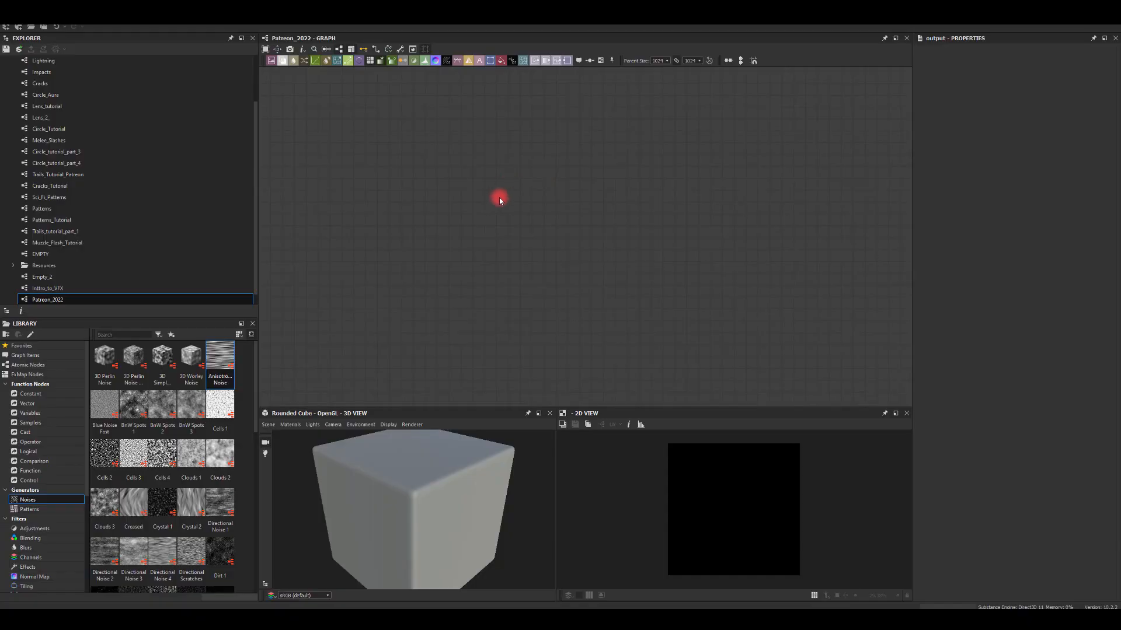
Add a Shape node to the empty graph and set its square pattern's scale to 0.9
key(space)
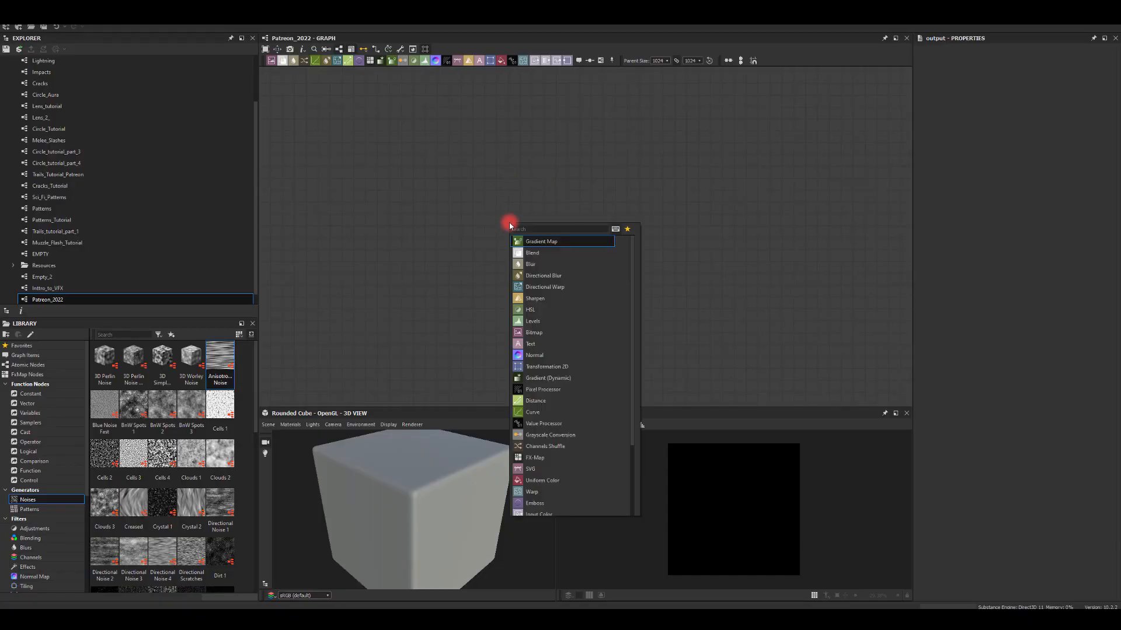
text(shape)
click(528, 253)
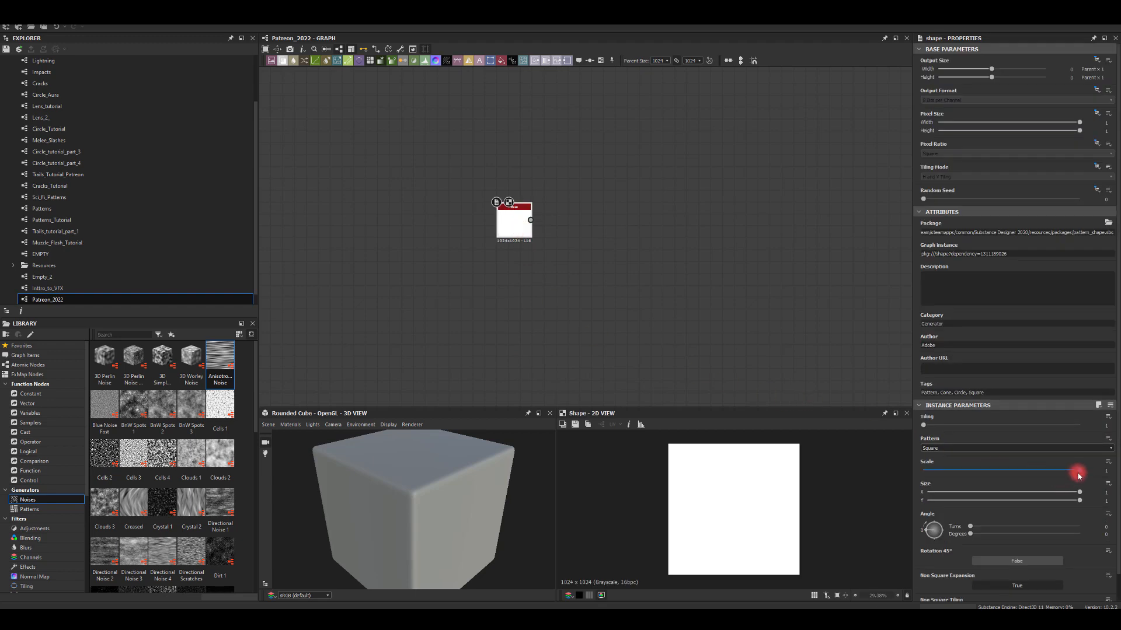
drag(1078, 474, 1073, 476)
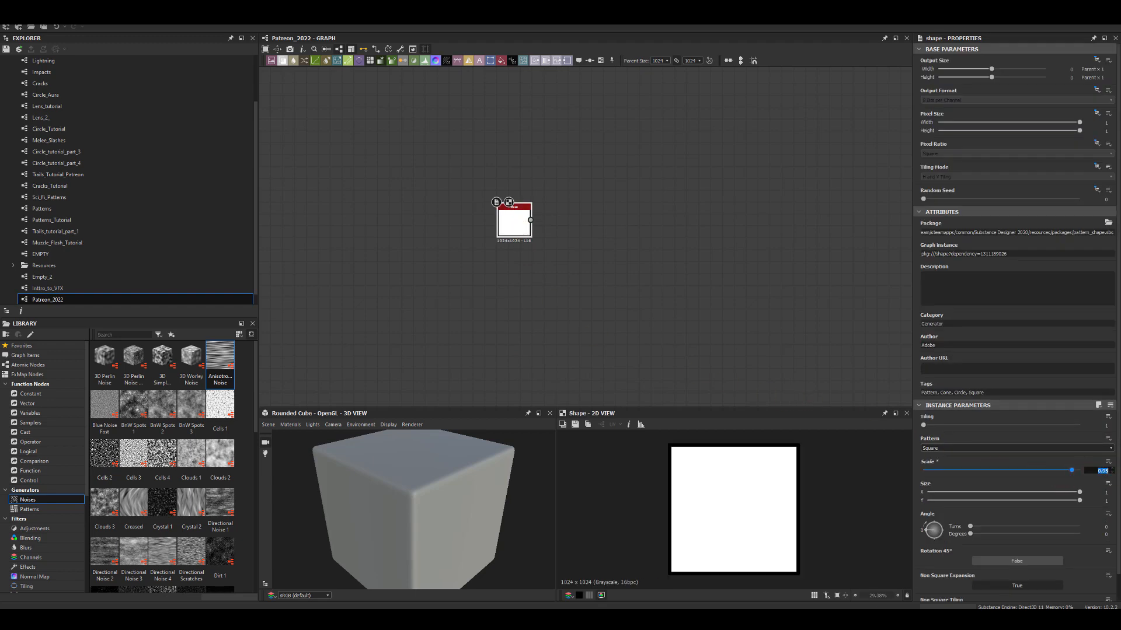
click(866, 393)
click(1114, 476)
text(.9)
key(Return)
Feed the Shape output into a new Trapezoid Transform Grayscale node and set its Top Stretch to 1
scroll(508, 162, up, 3)
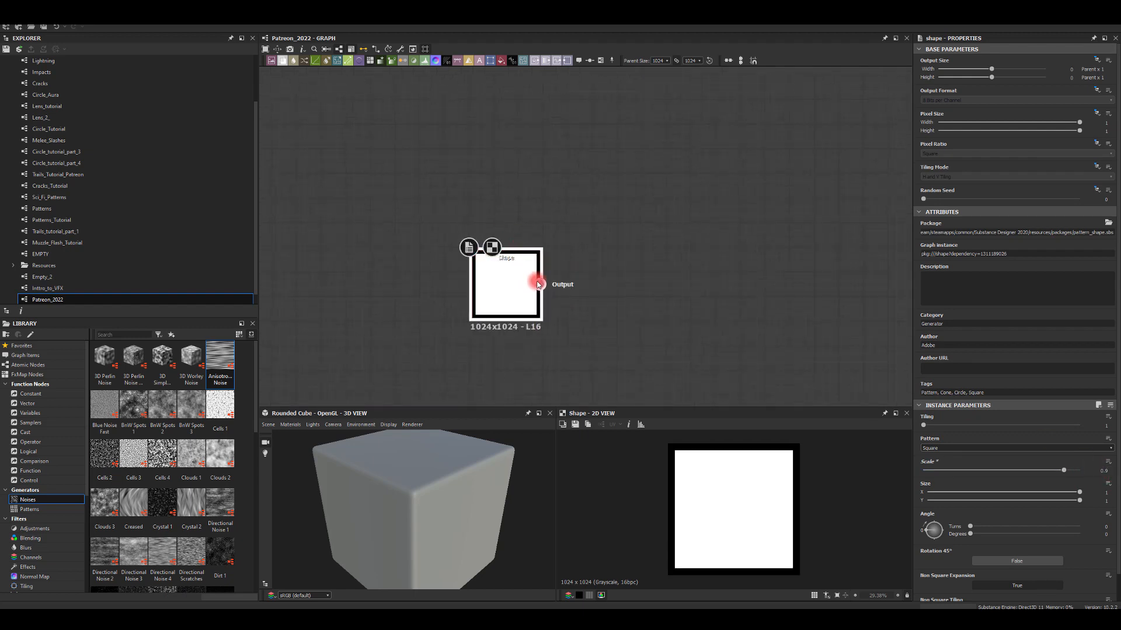
drag(538, 285, 611, 285)
text(tr)
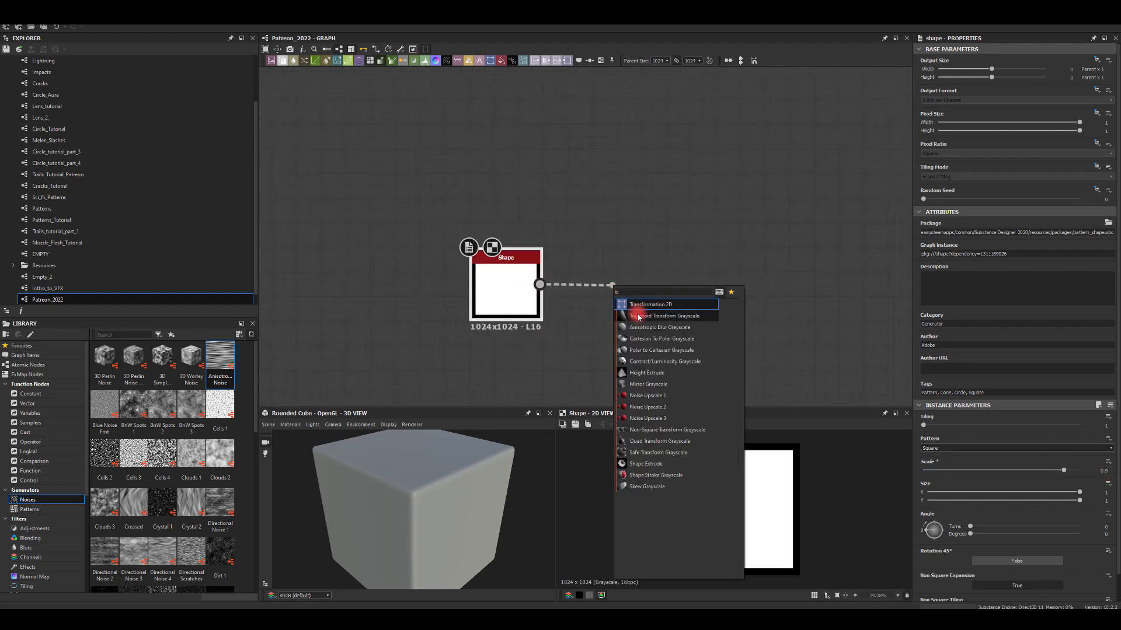
click(640, 318)
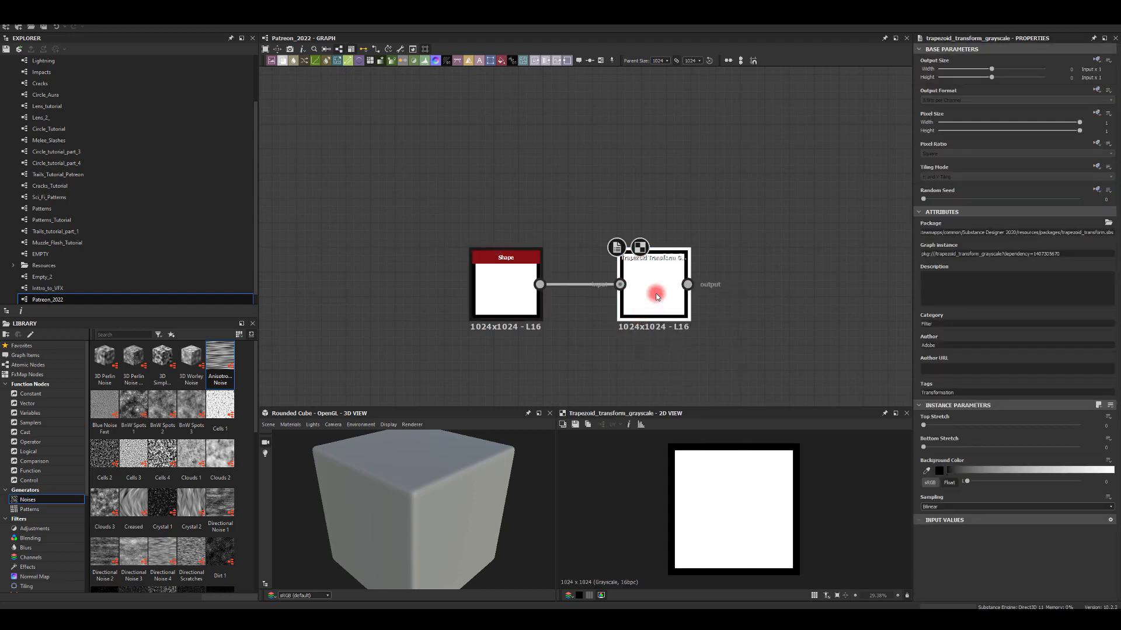
drag(923, 426, 1090, 428)
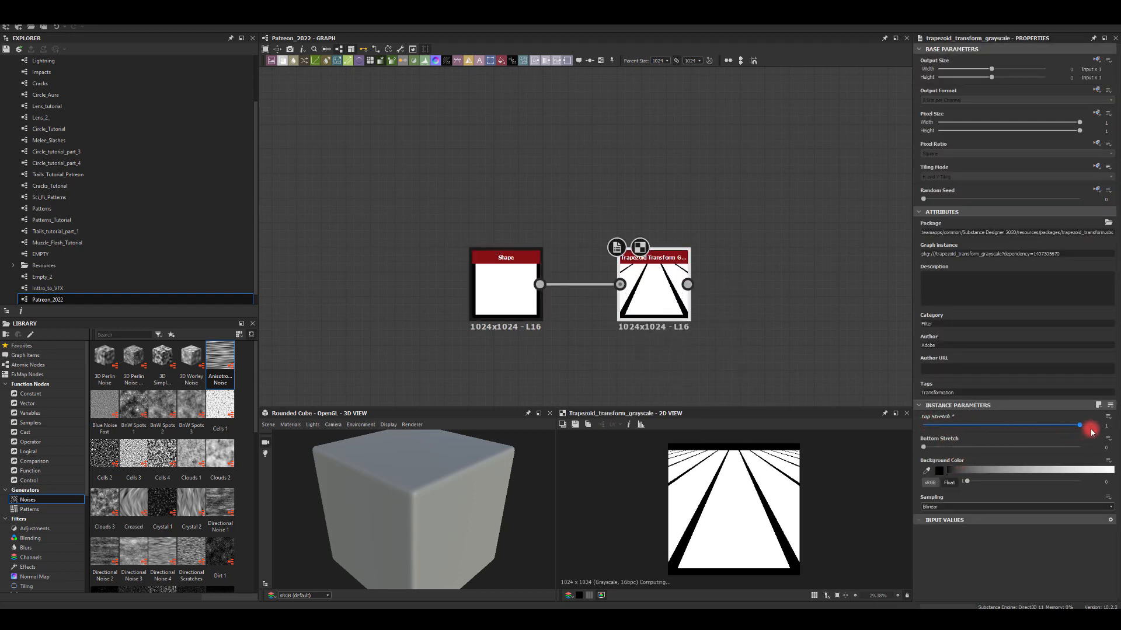
Override the Trapezoid Transform's inherited tiling mode and set it to No Tiling
click(1095, 168)
click(935, 177)
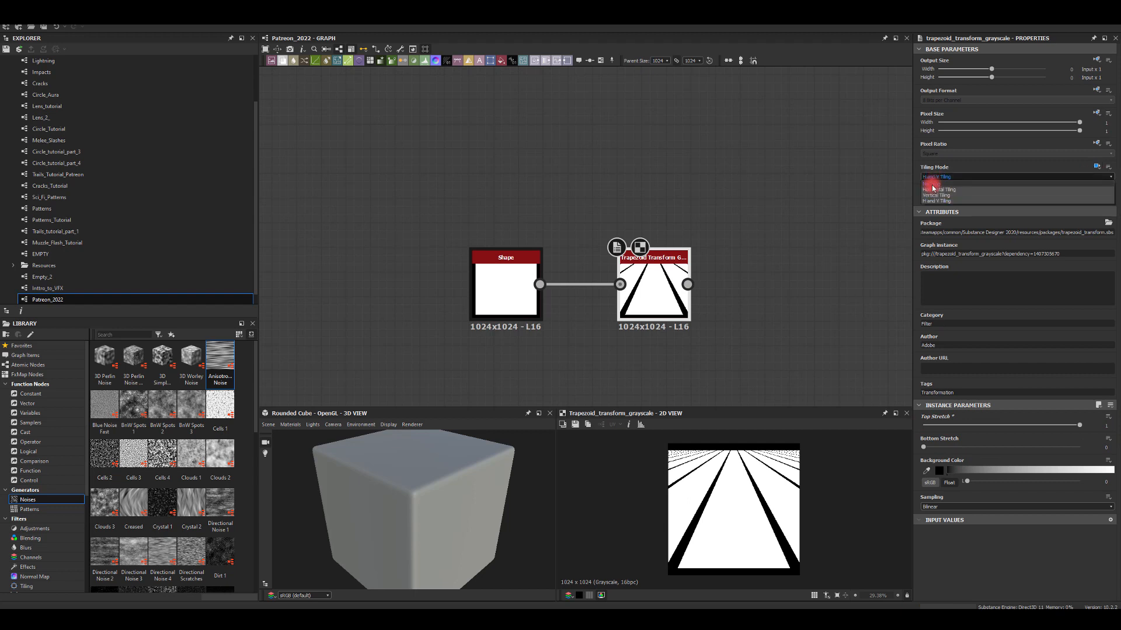
click(932, 185)
click(801, 211)
Increase the Shape node's scale to 0.97
middle_drag(710, 242, 597, 205)
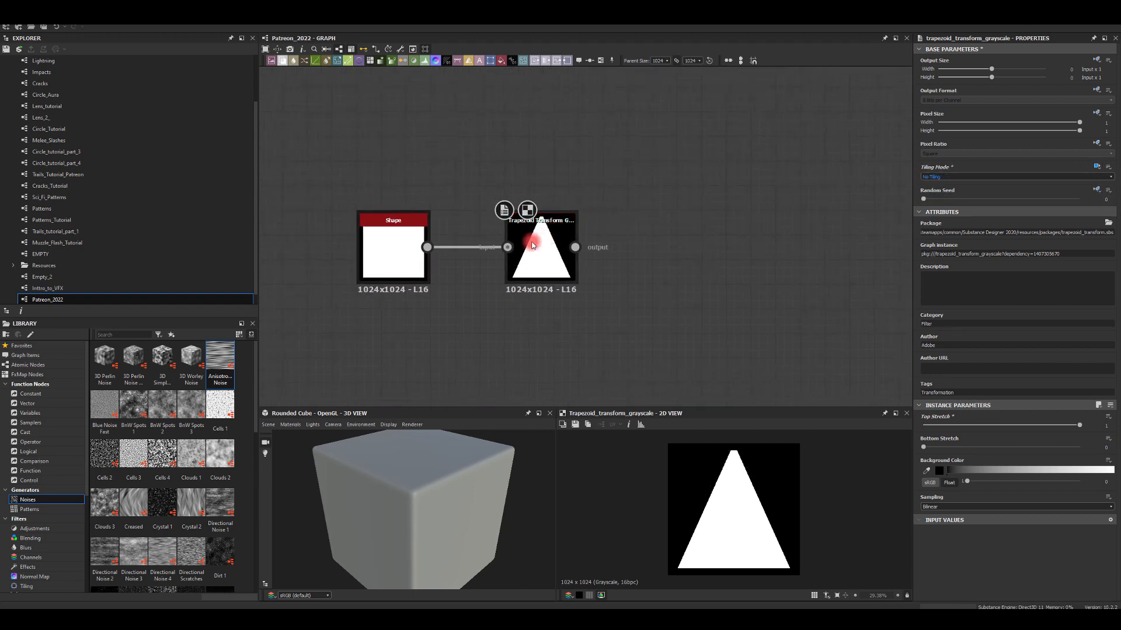
click(374, 245)
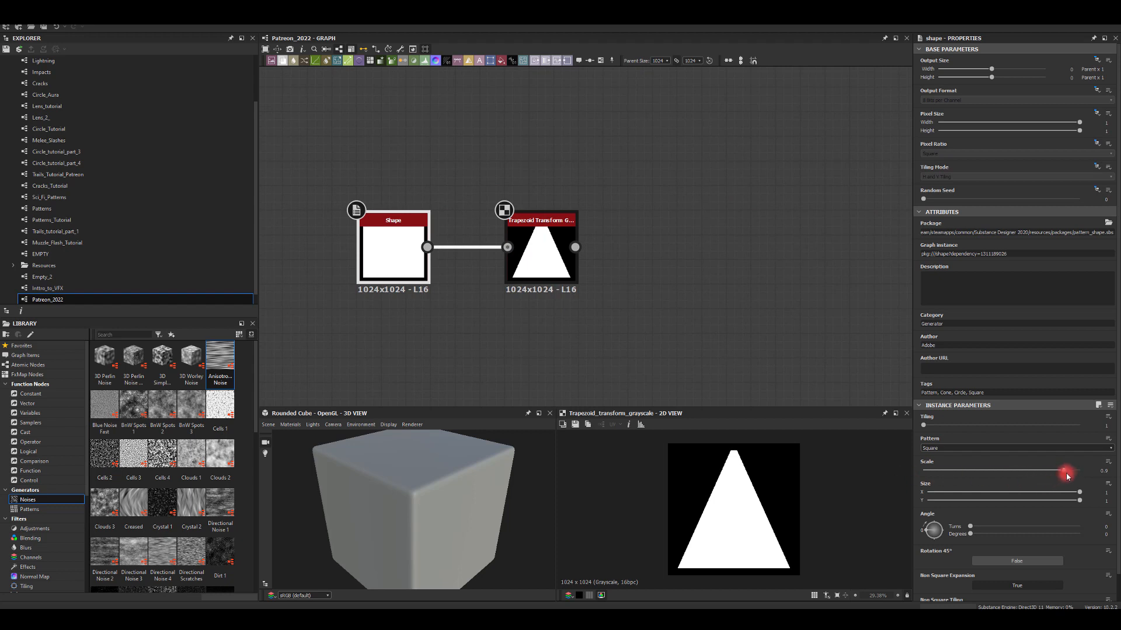
drag(1065, 471, 1074, 470)
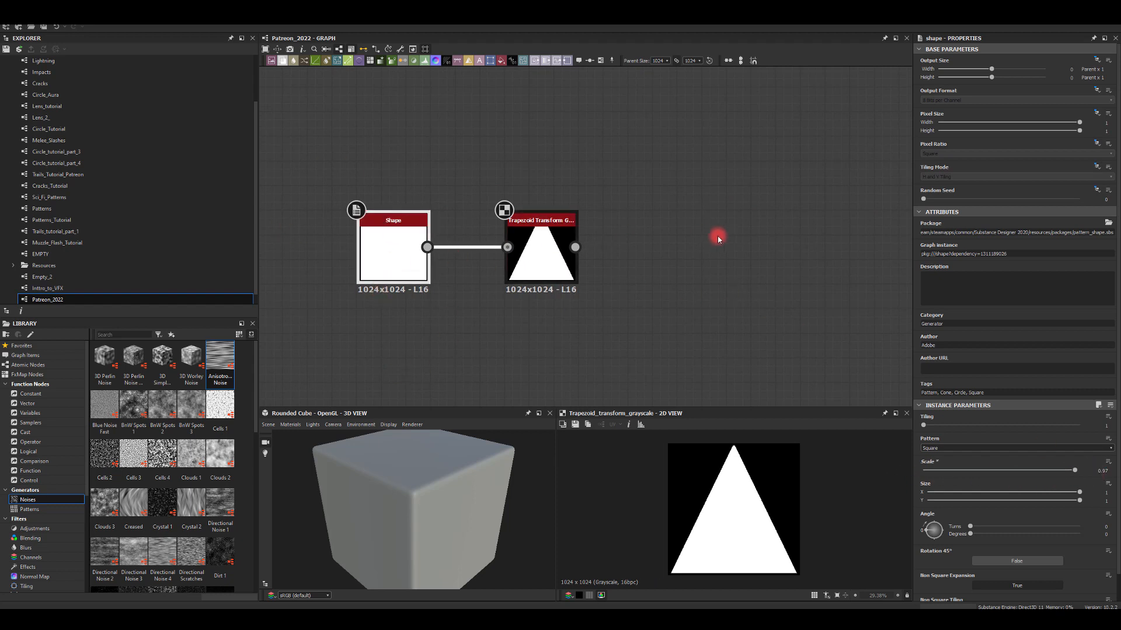
Add a Transformation 2D node after the Trapezoid Transform and shrink the triangle evenly about its centre to about two thirds of its size
middle_drag(715, 237, 683, 232)
drag(544, 242, 651, 236)
click(656, 251)
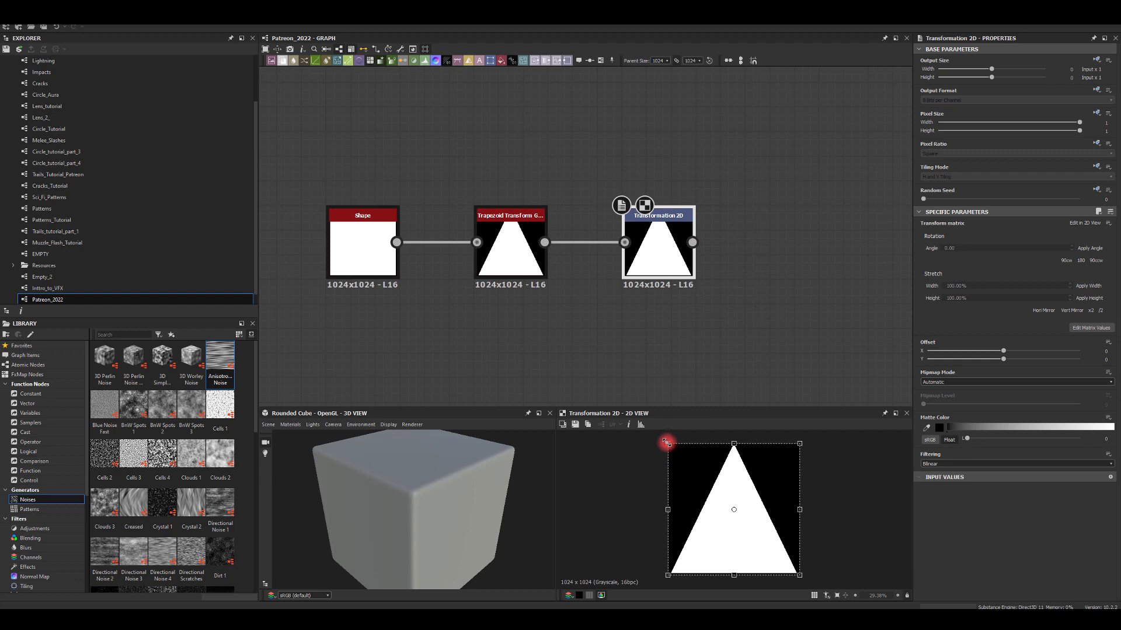
drag(667, 442, 689, 461)
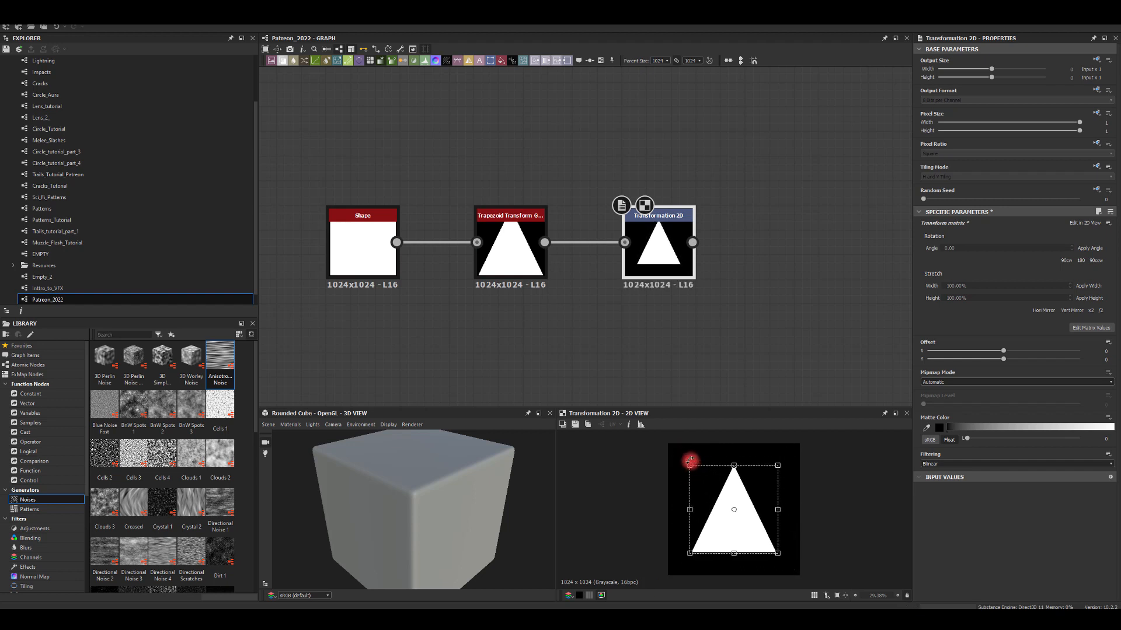
click(797, 232)
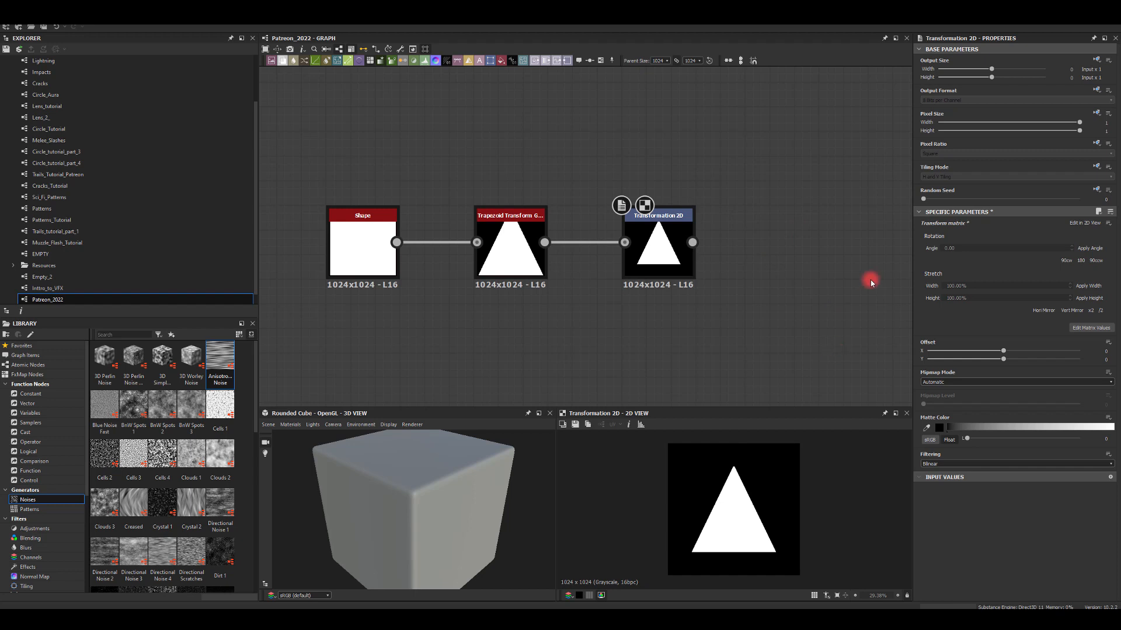
Add a Tile Sampler node fed by the Transformation 2D output and place it above the node chain
middle_drag(714, 229, 605, 283)
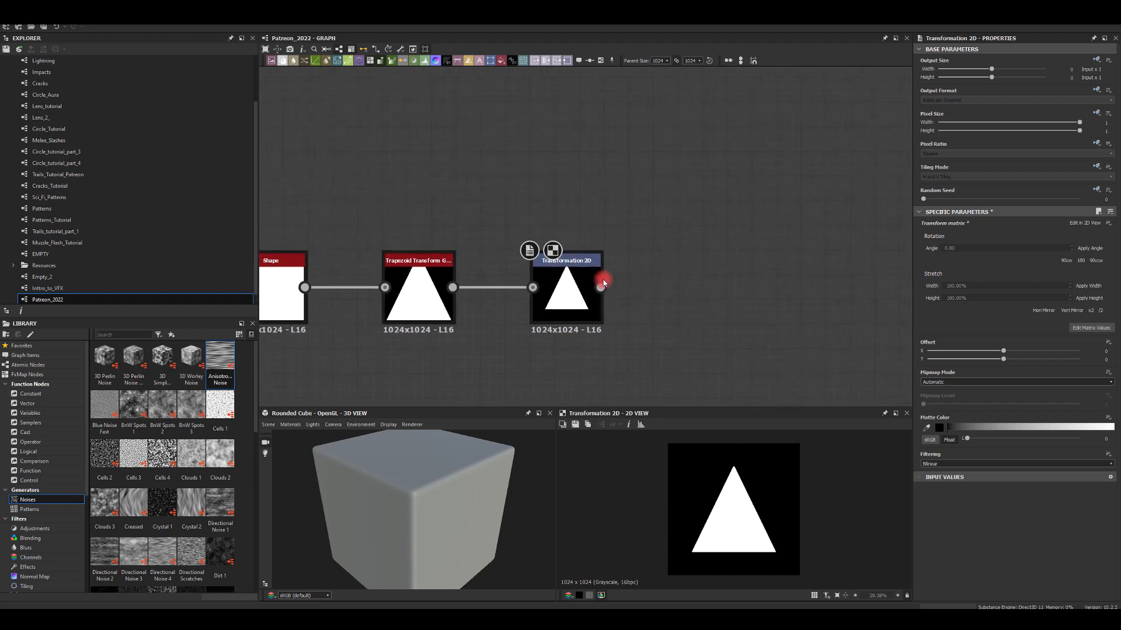
drag(602, 287, 739, 205)
text(tile)
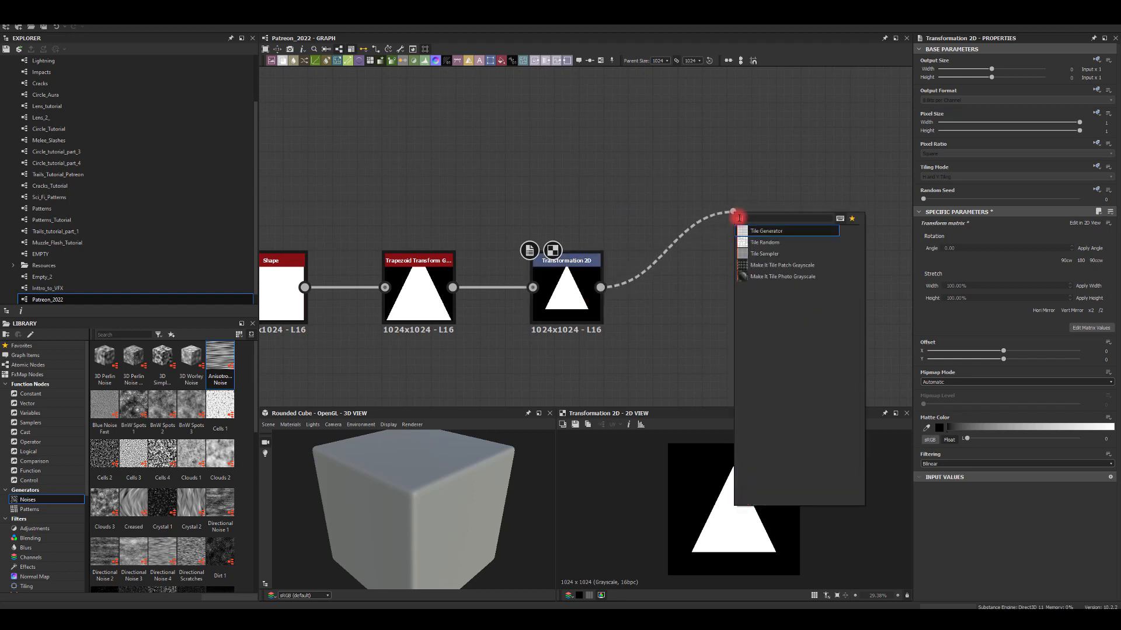
click(764, 254)
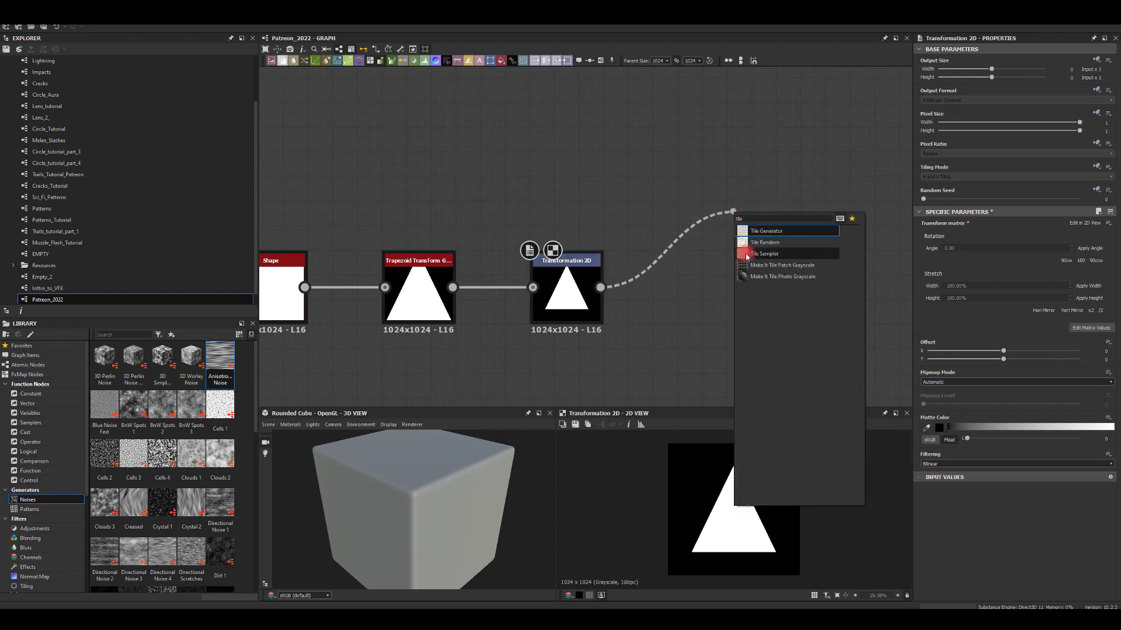
middle_drag(678, 146, 661, 235)
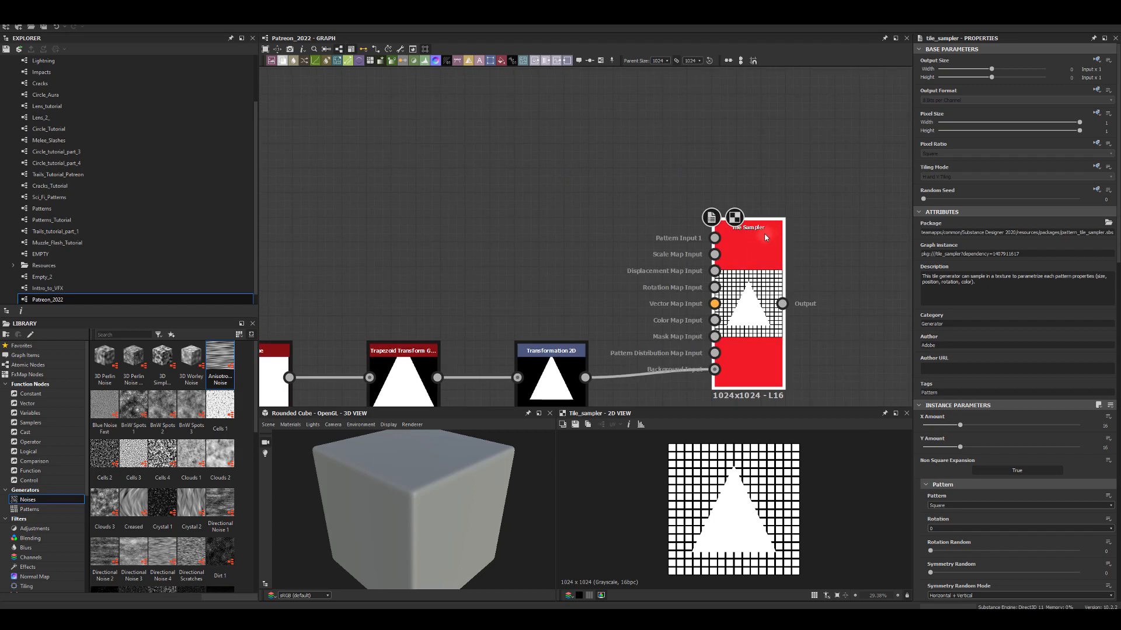
drag(747, 245, 748, 148)
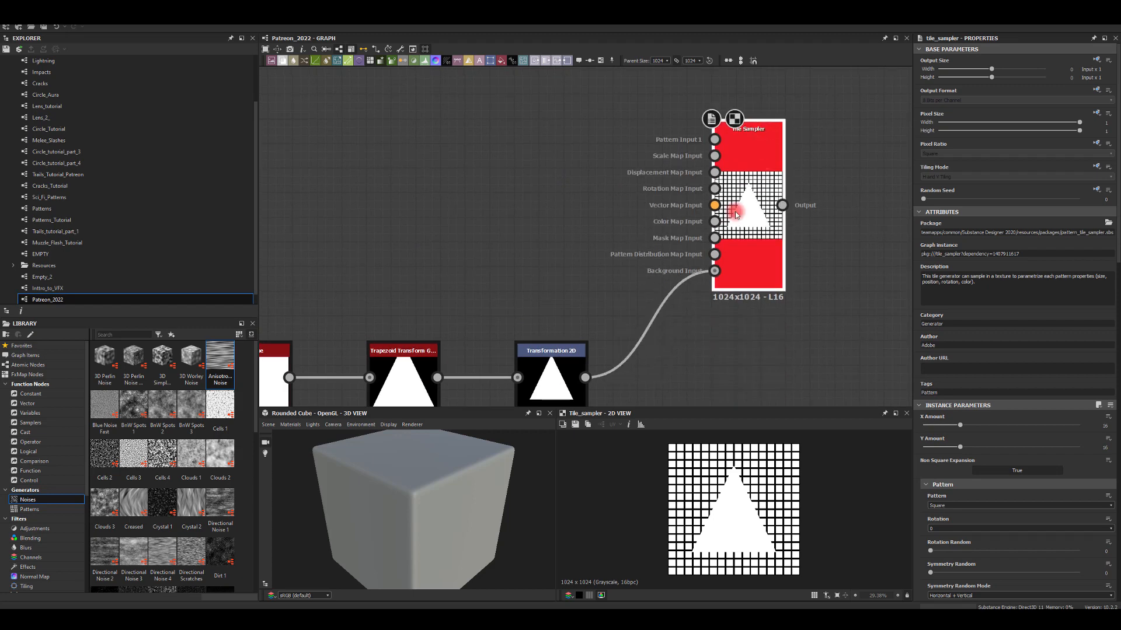
Disconnect the Tile Sampler's Background Input, connect the Transformation 2D output to its Mask Map Input, and preview the Tile Sampler
double_click(713, 272)
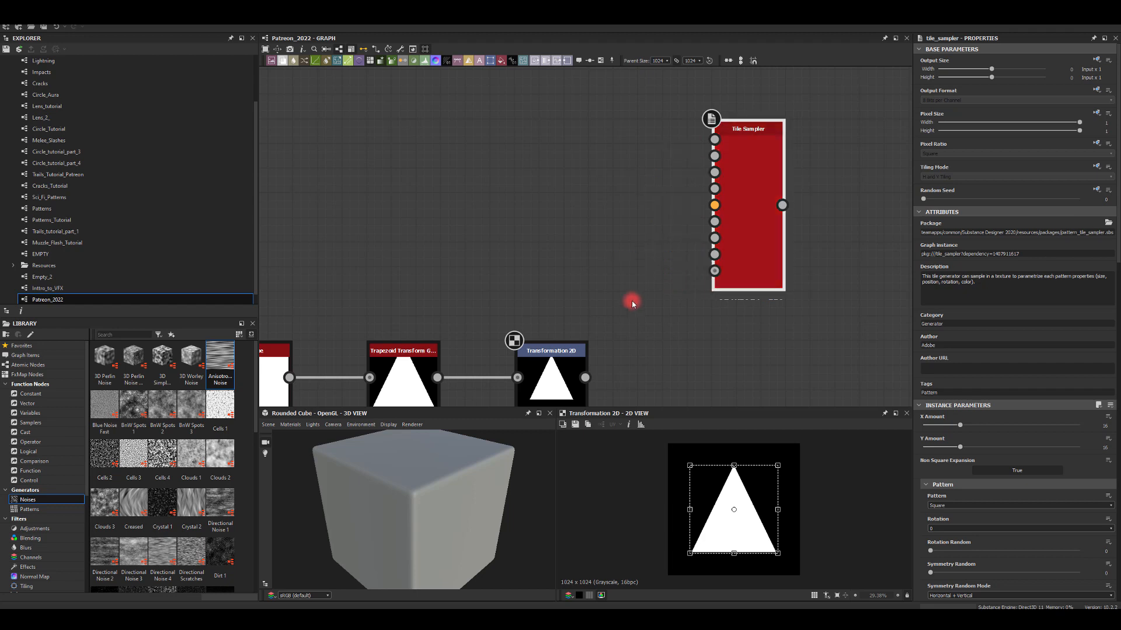
drag(584, 378, 713, 240)
double_click(751, 229)
Set the Tile Sampler's pattern to Disc, with both X Amount and Y Amount at 8
middle_drag(819, 276, 759, 253)
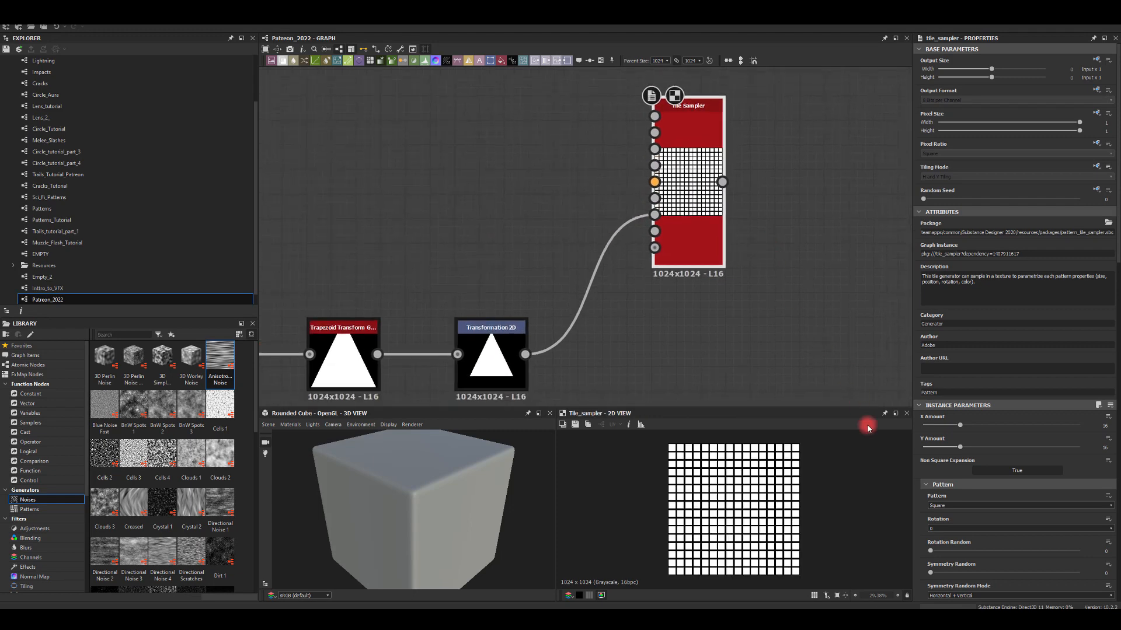
click(935, 506)
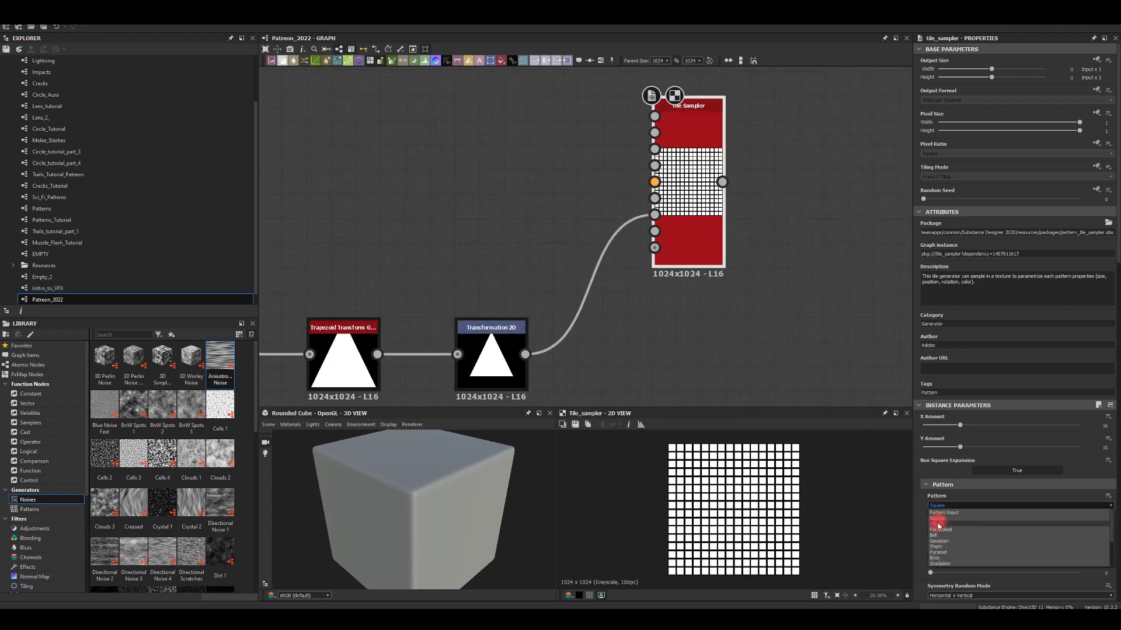
click(937, 523)
text(8)
key(Return)
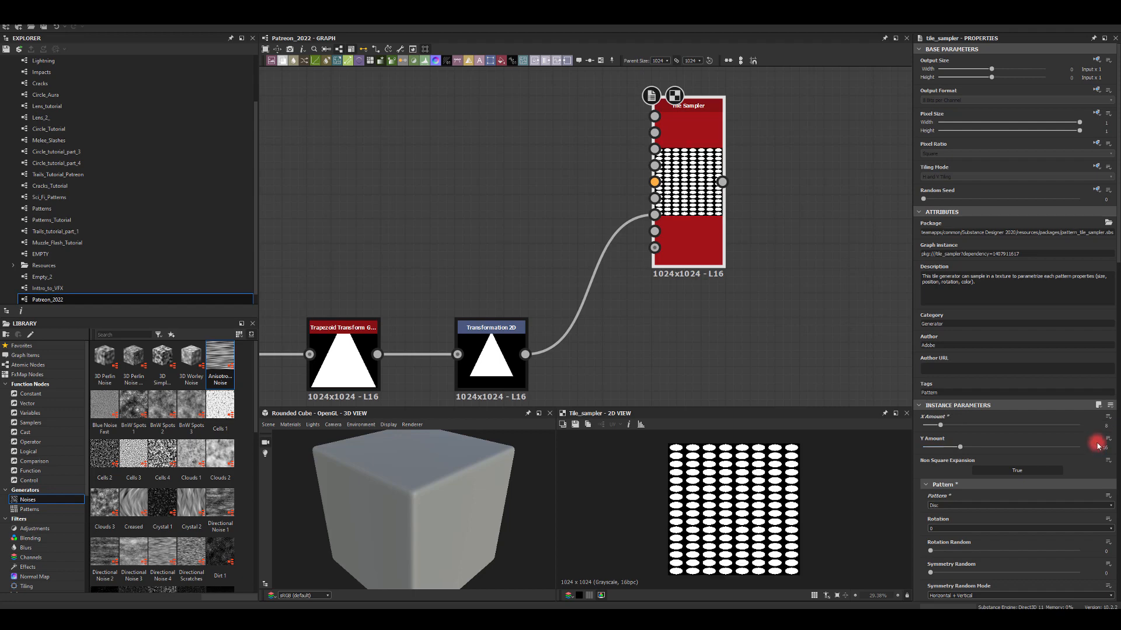
drag(1096, 448, 1118, 447)
text(8)
key(Return)
Set the Tile Sampler's Mask Map Threshold to 1 and Mask Map Invert to True
scroll(928, 455, down, 15)
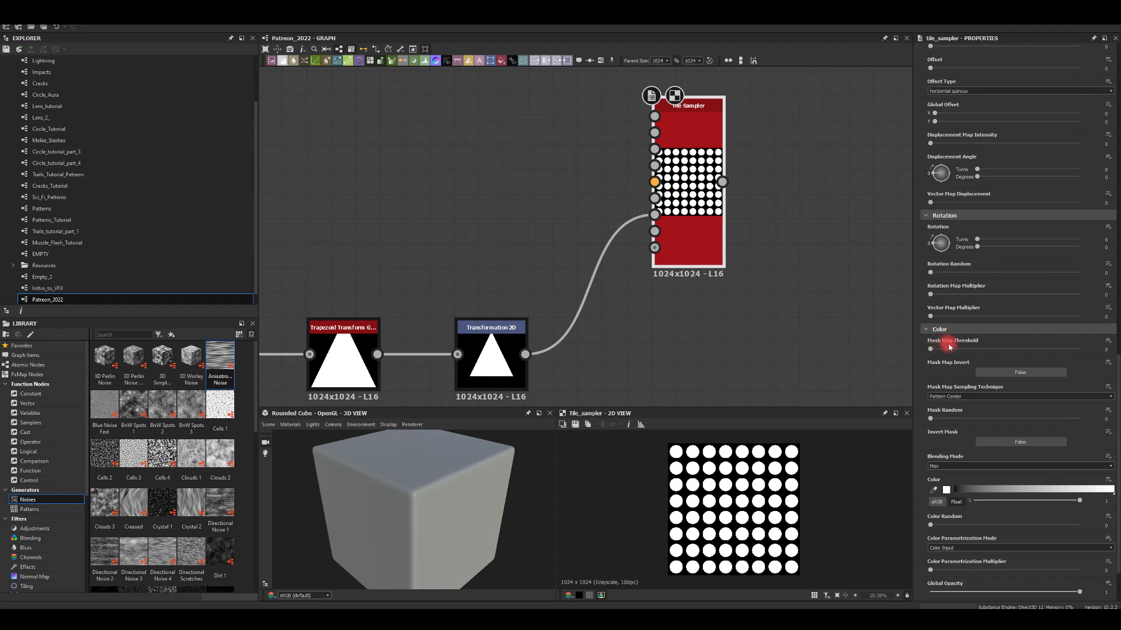
drag(931, 351, 1114, 361)
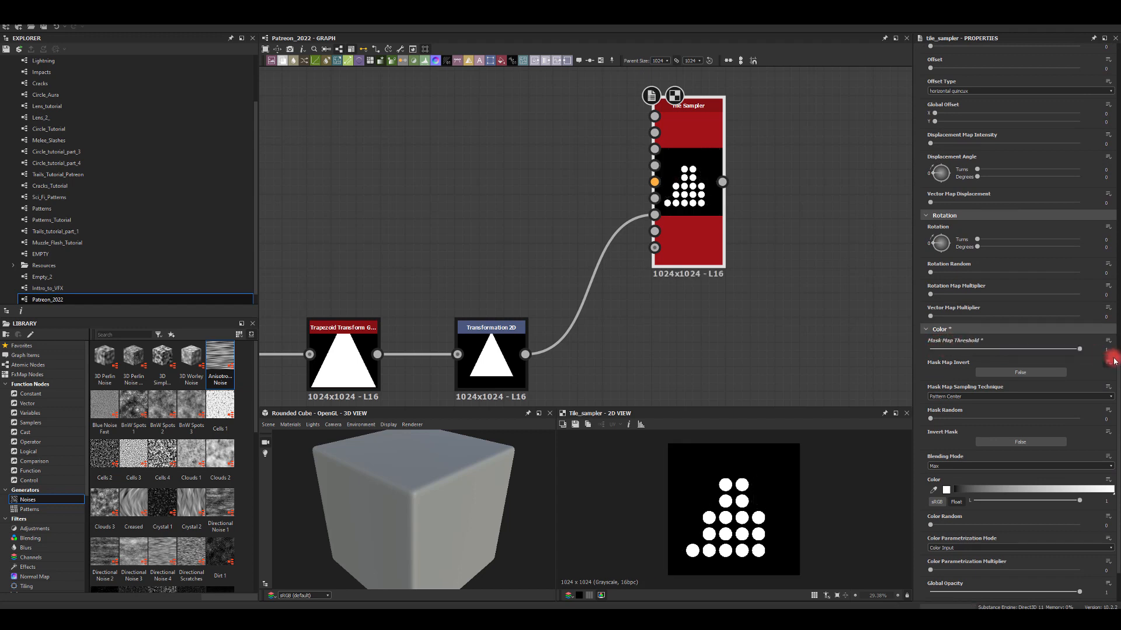
click(1001, 372)
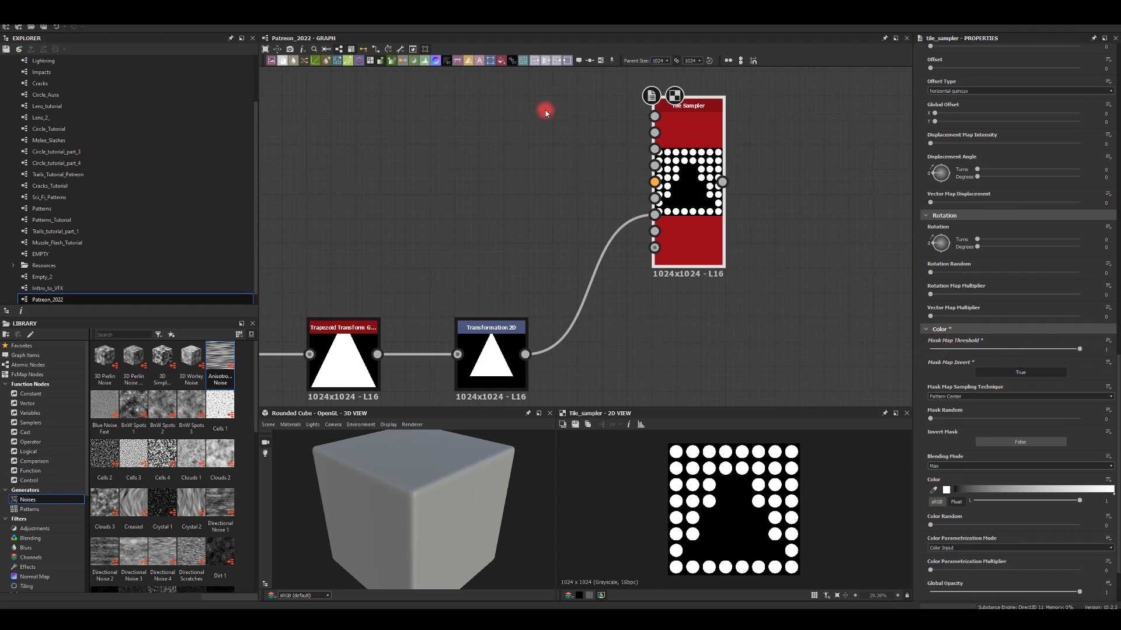
Set Position Random to 7.57, Size X to 0.6, Size Random to 0.43 and 0.47, Scale to about 3.7 and Scale Random to 0.49
scroll(1016, 367, up, 3)
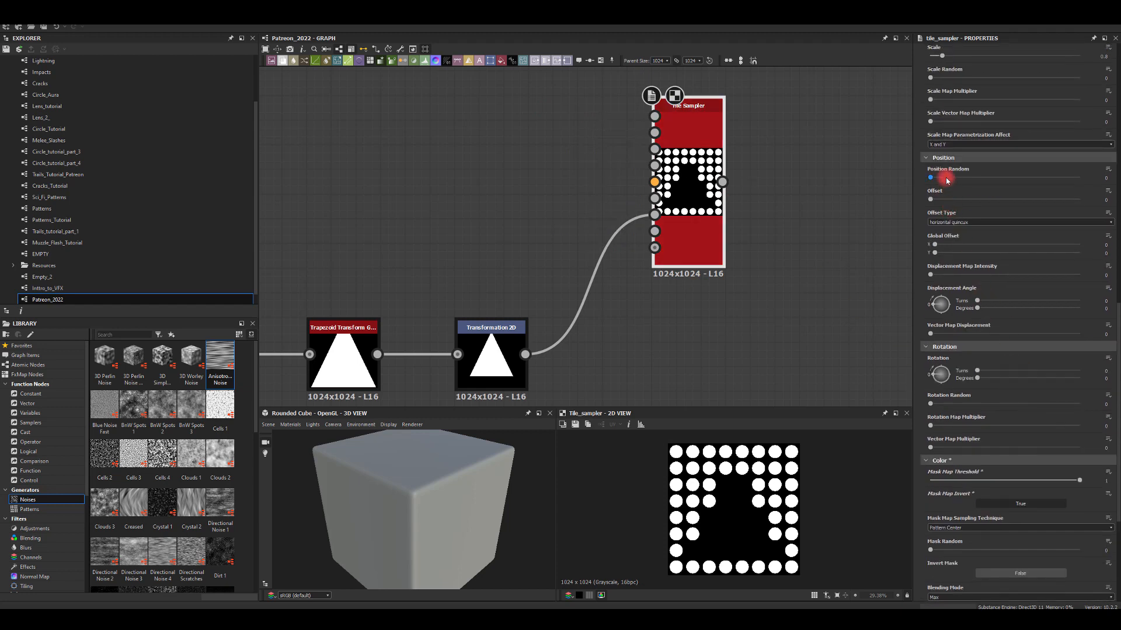
drag(932, 181, 1025, 205)
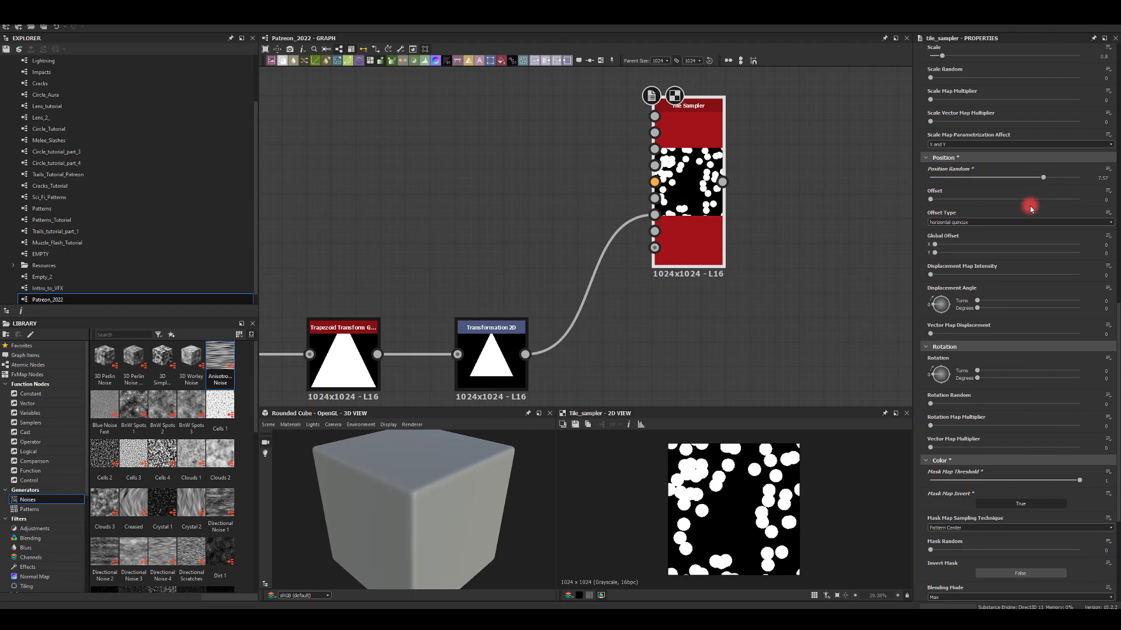
scroll(986, 237, up, 3)
scroll(980, 245, up, 1)
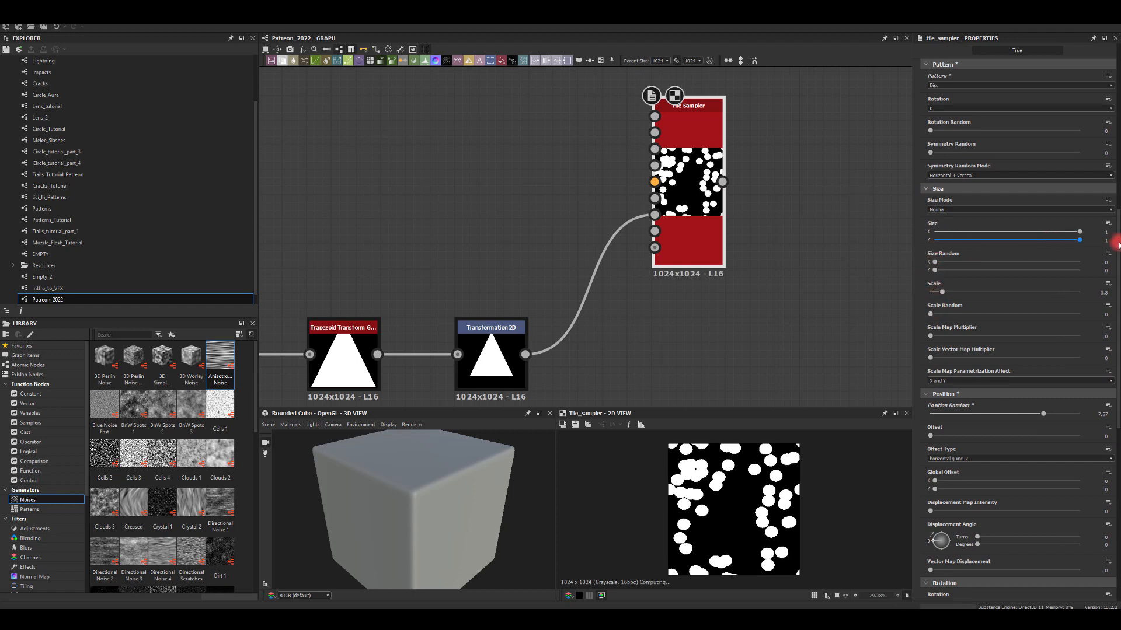
drag(1080, 233, 1023, 228)
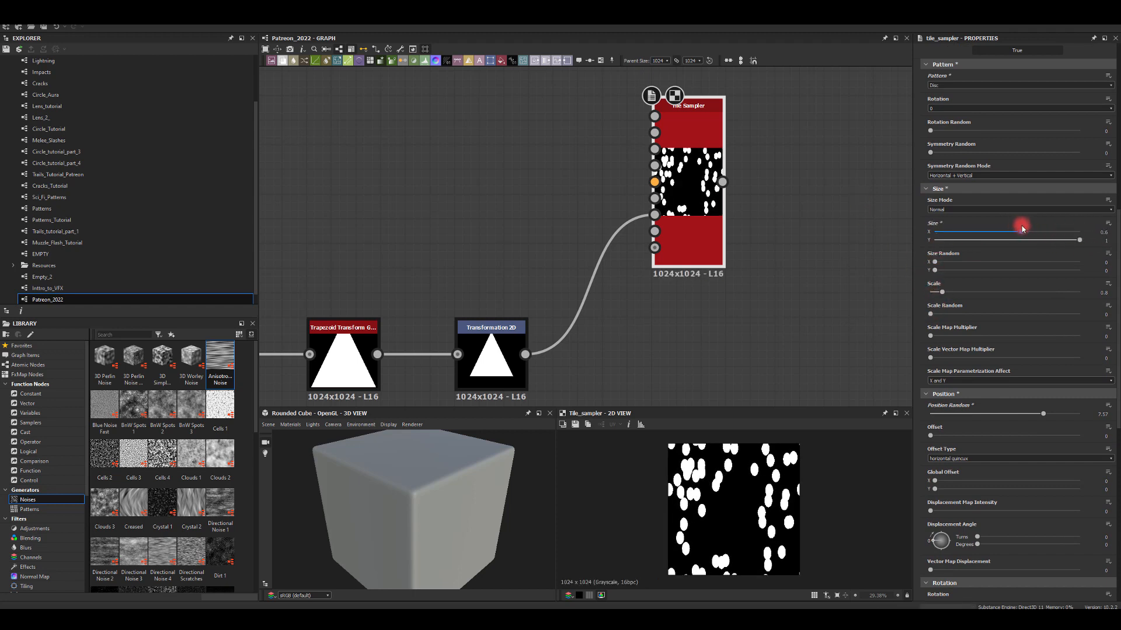
drag(934, 265, 984, 295)
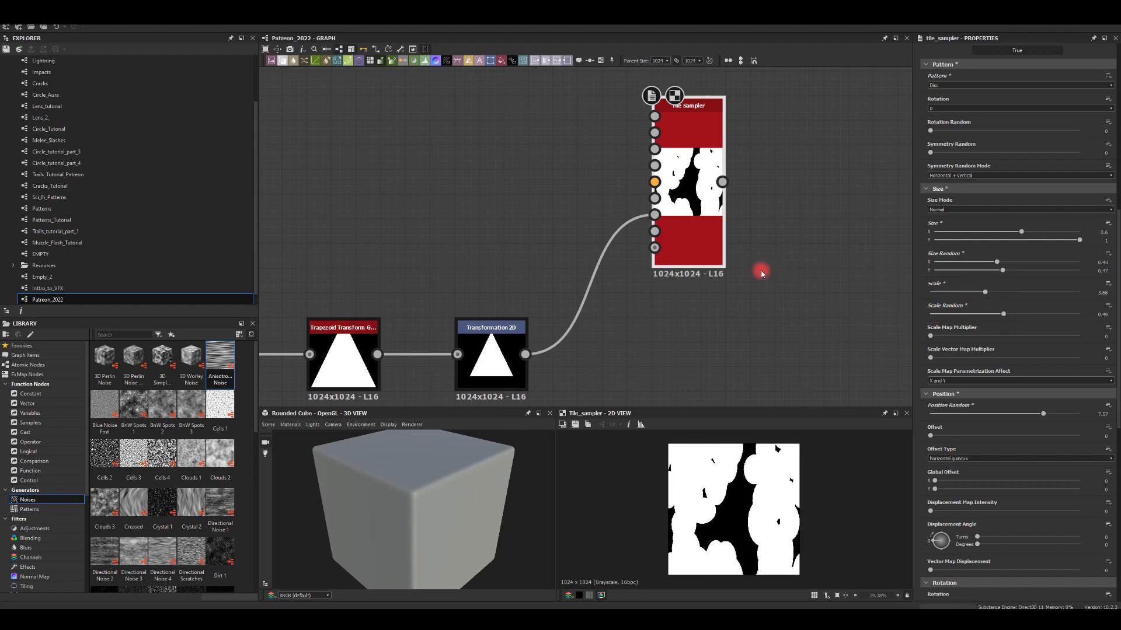
Add a Blend node with the Transformation 2D output as background and the Tile Sampler output as foreground
middle_drag(622, 331, 534, 274)
drag(437, 297, 795, 253)
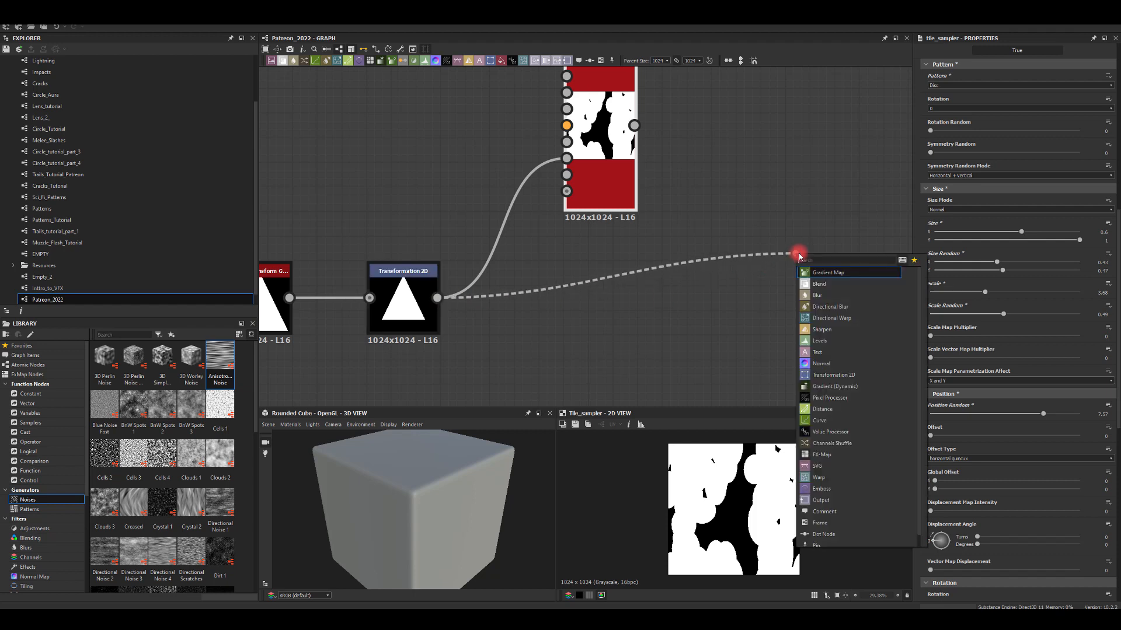
text(bl)
click(803, 277)
drag(634, 125, 788, 232)
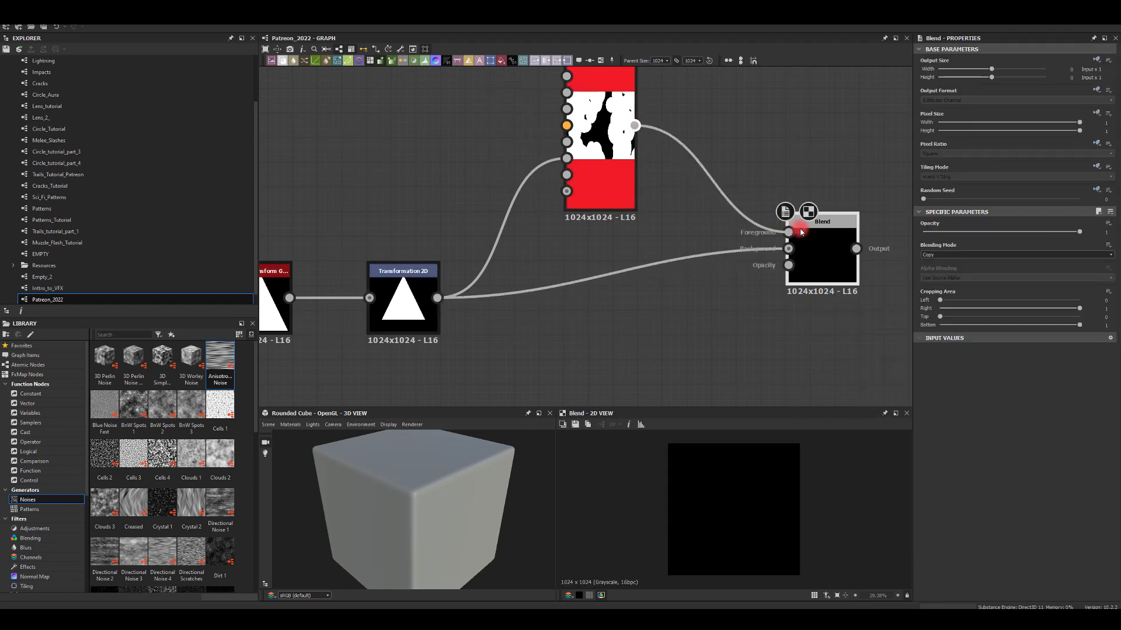
Set the Blend node's blending mode to Subtract so the disc pattern cuts into the triangle
click(992, 255)
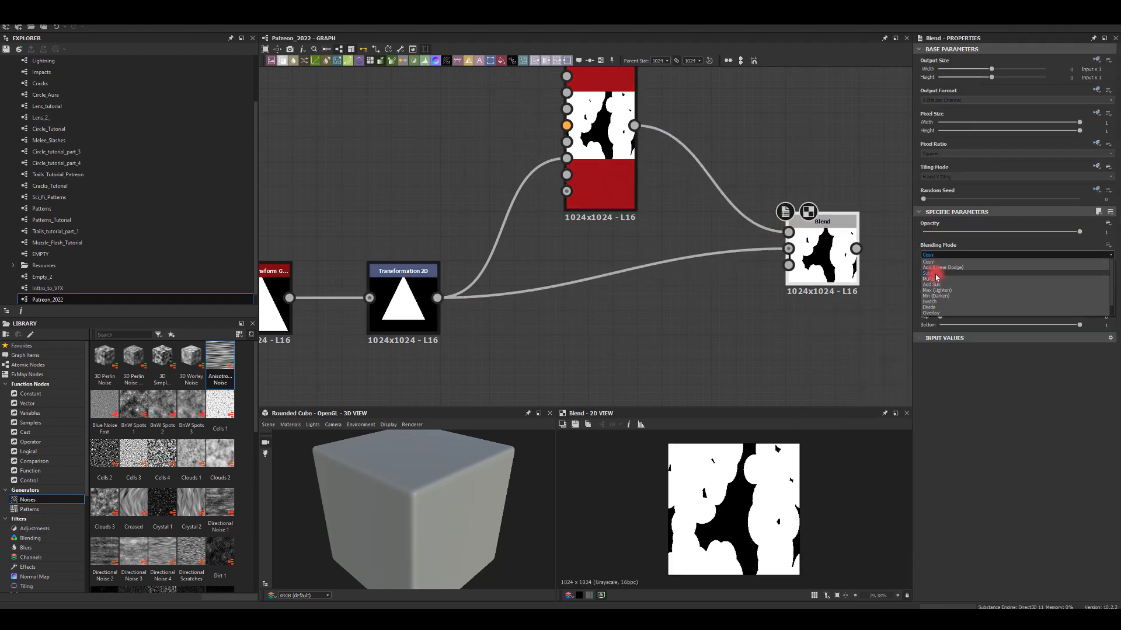
click(934, 270)
middle_drag(840, 159, 783, 155)
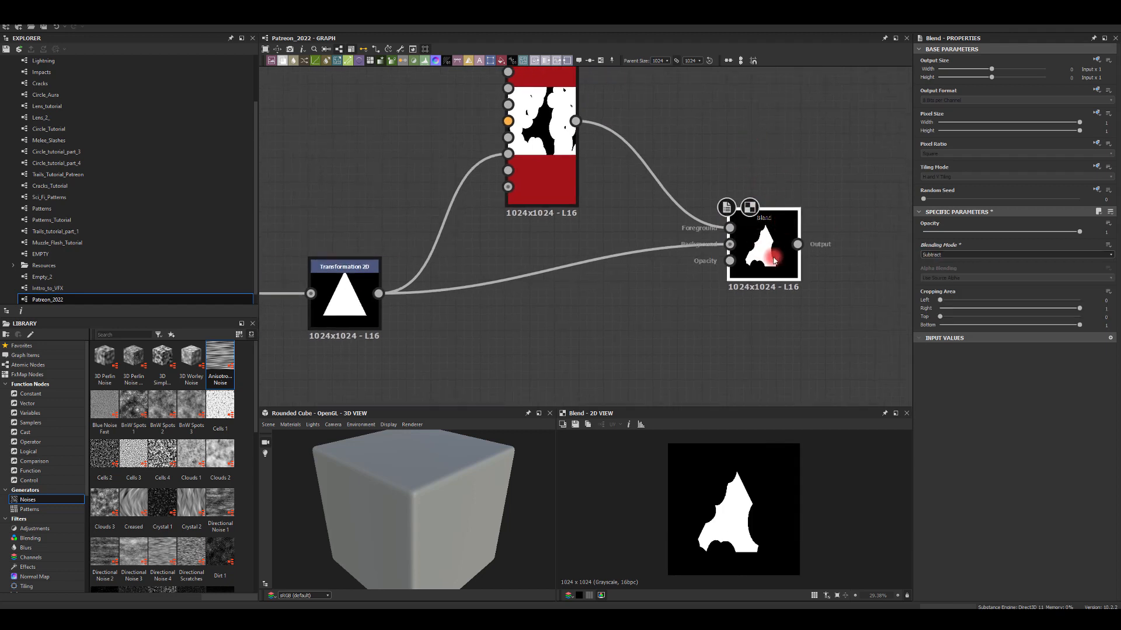
Reposition the Blend node and set the first Tile Sampler's Position Random to about 2.54
drag(771, 261, 771, 284)
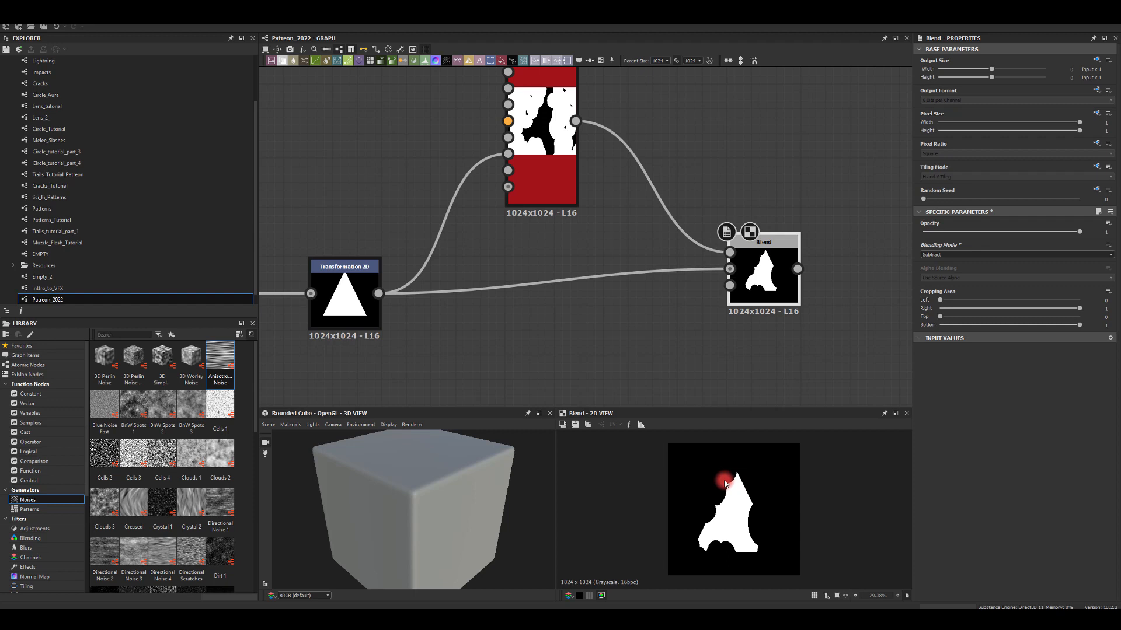
click(538, 132)
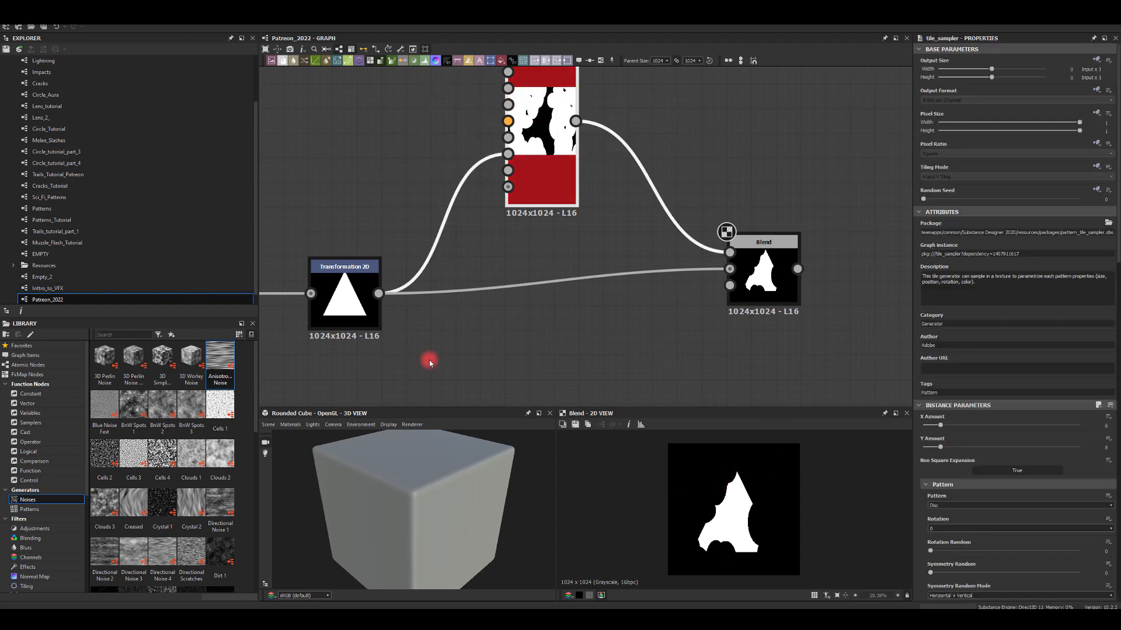
scroll(932, 447, down, 10)
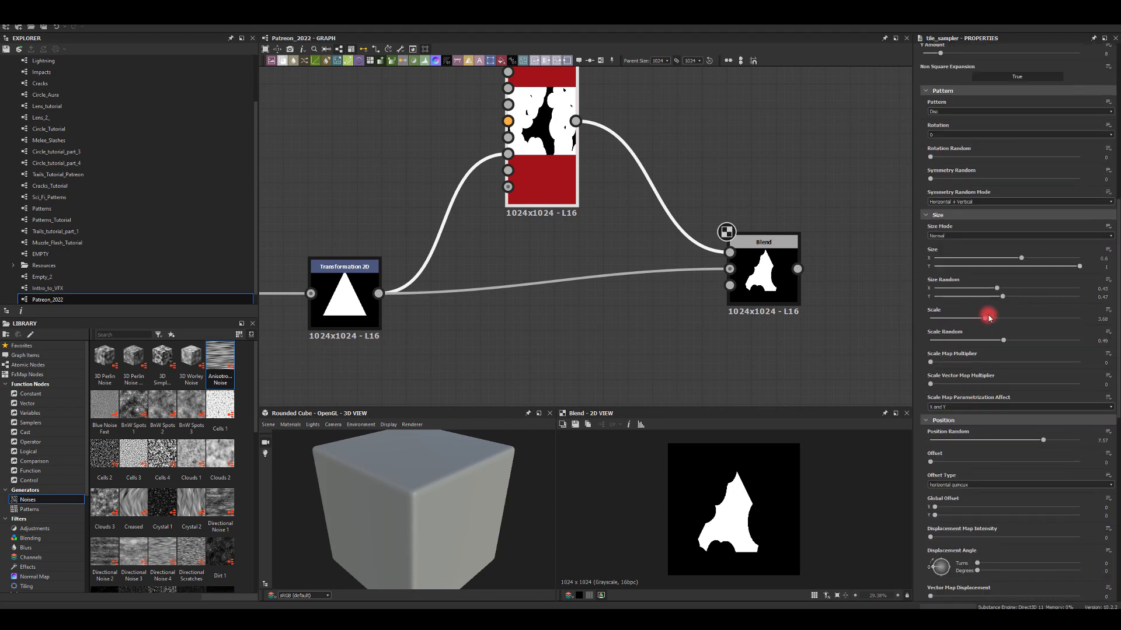
mouse_move(983, 331)
mouse_down()
mouse_move(948, 329)
mouse_move(1033, 335)
mouse_move(969, 337)
mouse_up()
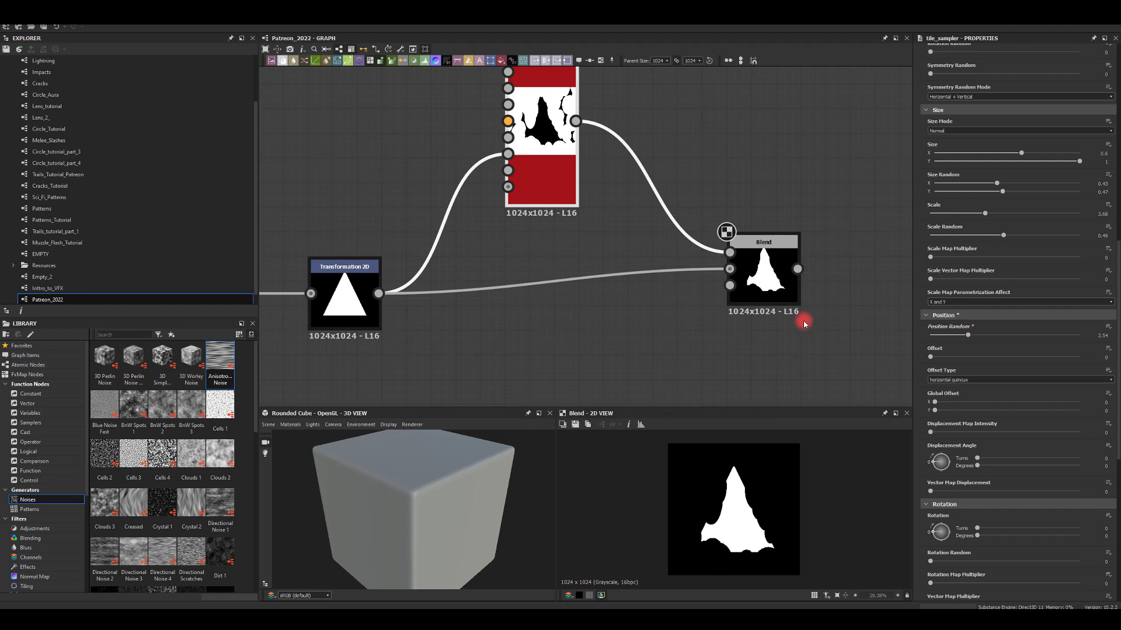
Add a second Tile Sampler node and connect the Blend output to its Pattern Input 1
middle_drag(803, 323, 655, 349)
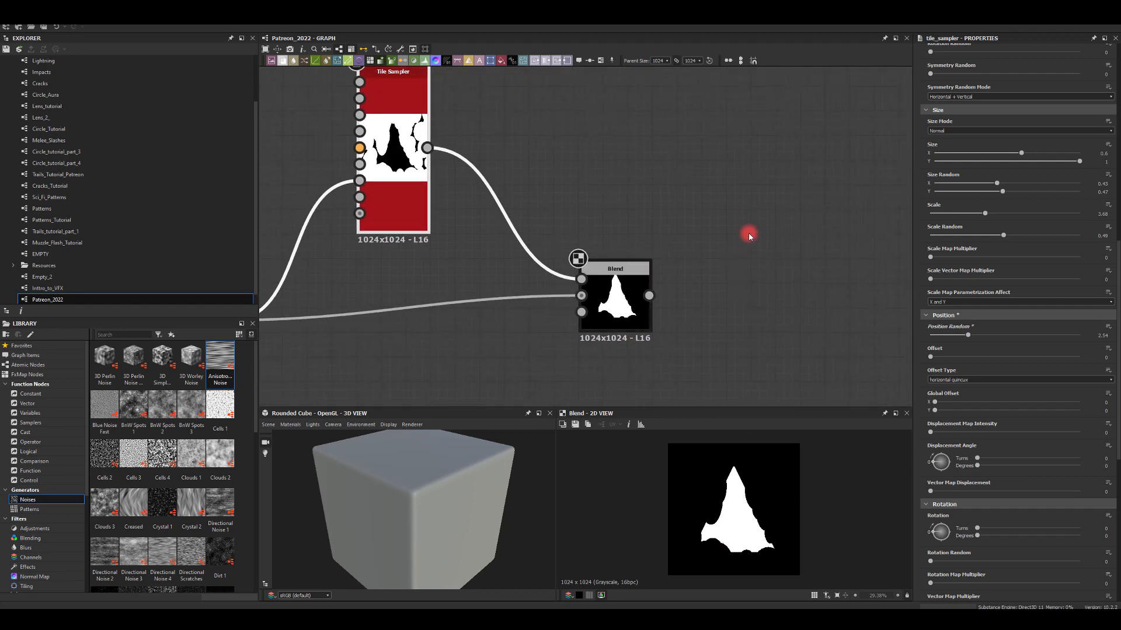
middle_drag(710, 236, 692, 230)
drag(642, 293, 717, 178)
key(space)
text(tile)
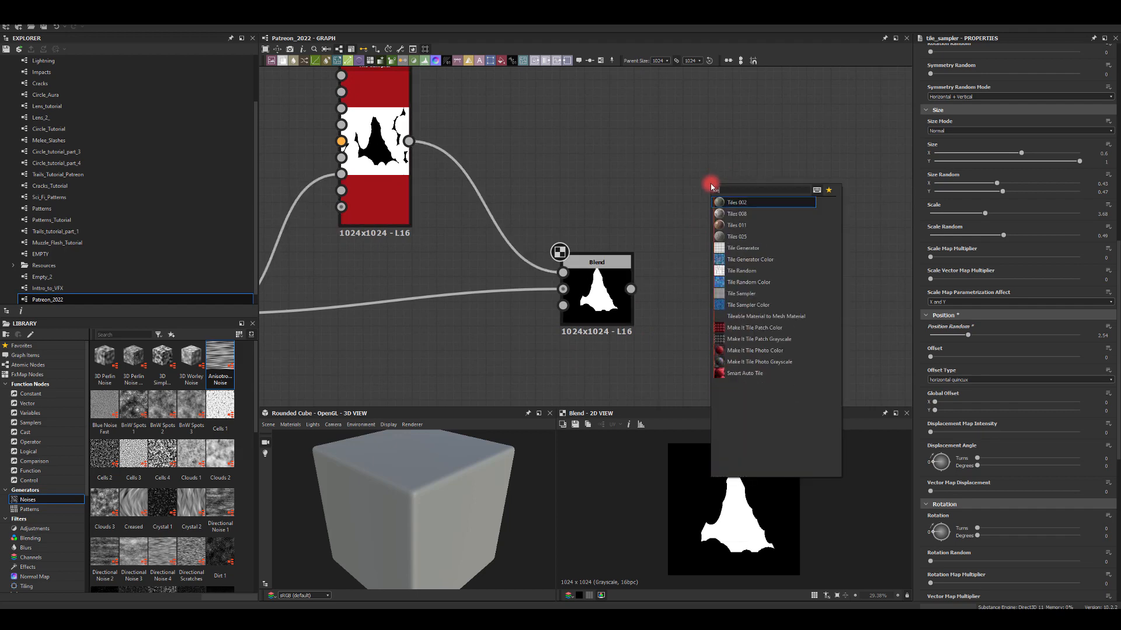
click(736, 294)
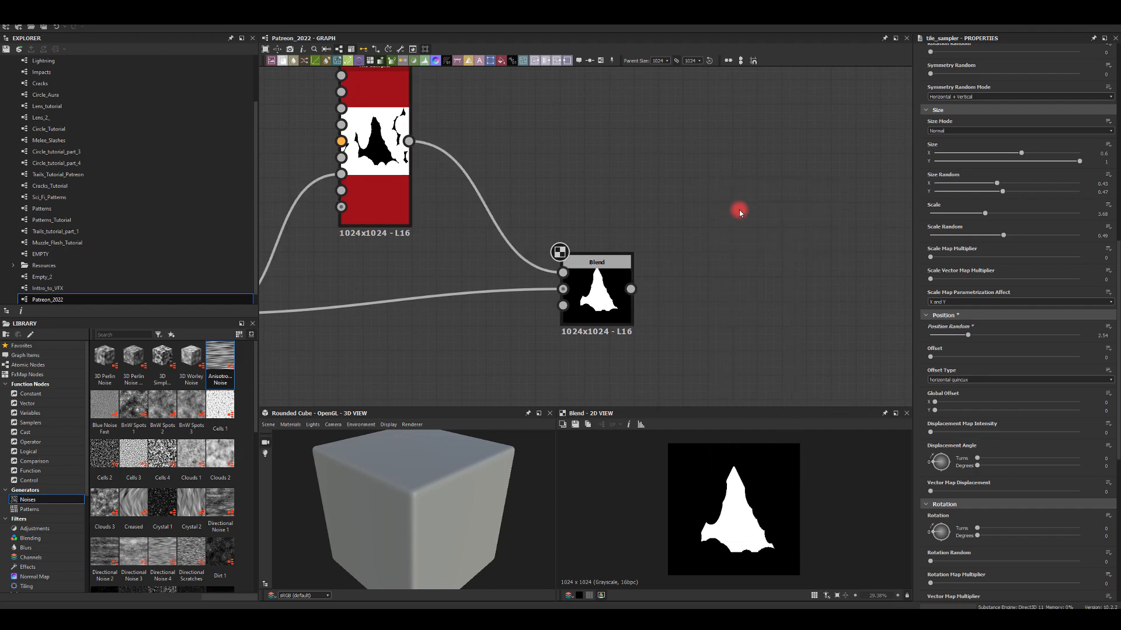
drag(707, 176, 731, 177)
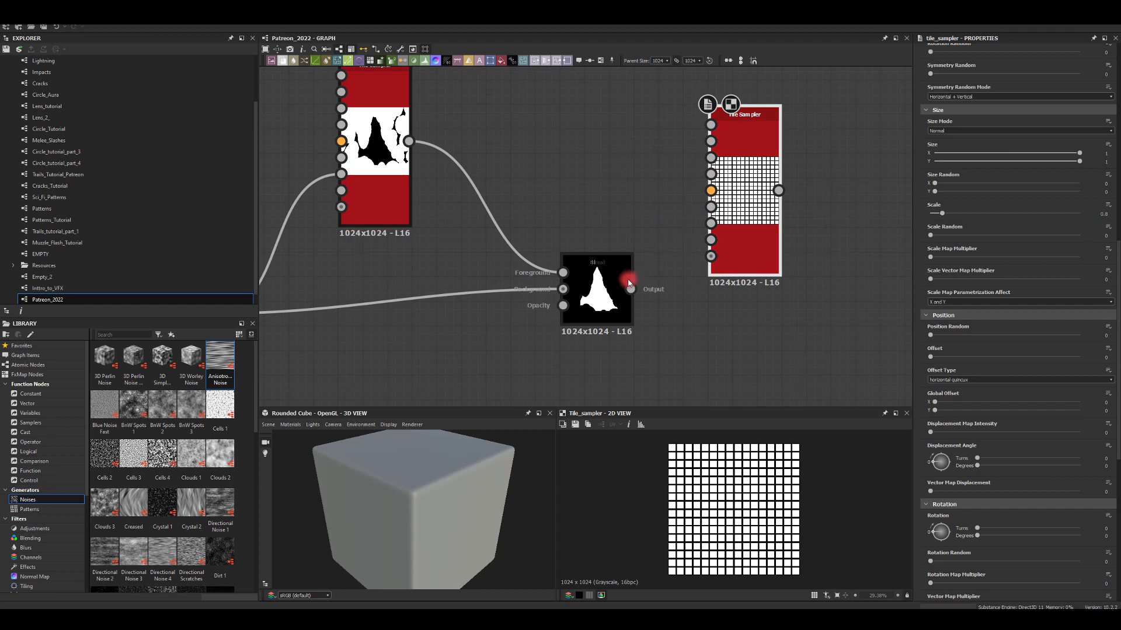
drag(630, 278, 711, 125)
Set the new Tile Sampler's Pattern to Pattern Input and both X Amount and Y Amount to 6
click(740, 179)
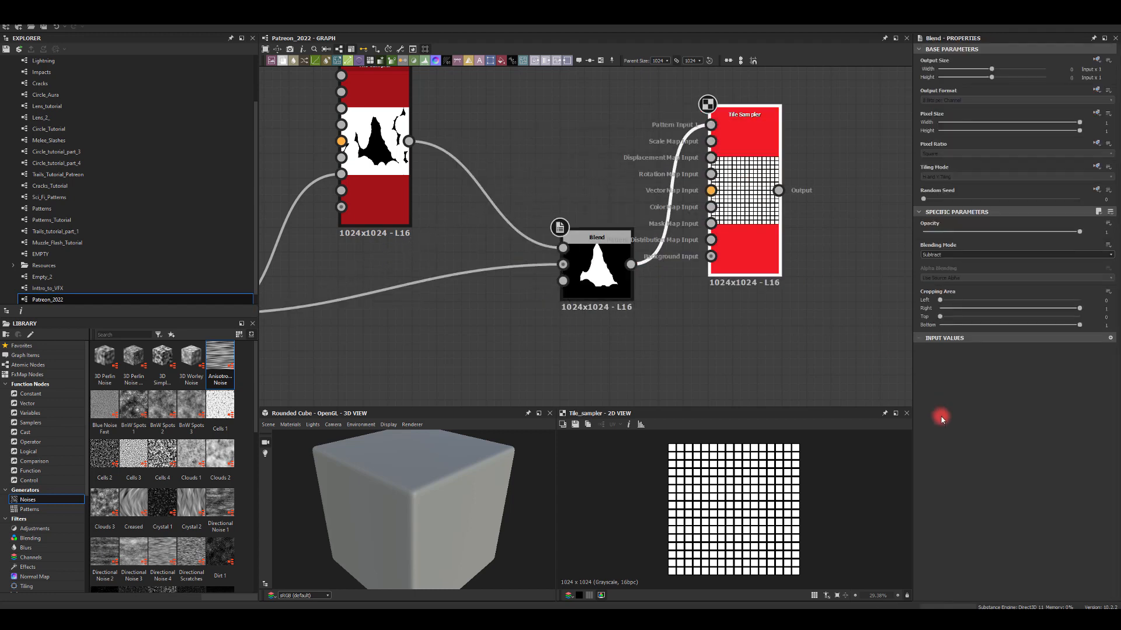
click(939, 504)
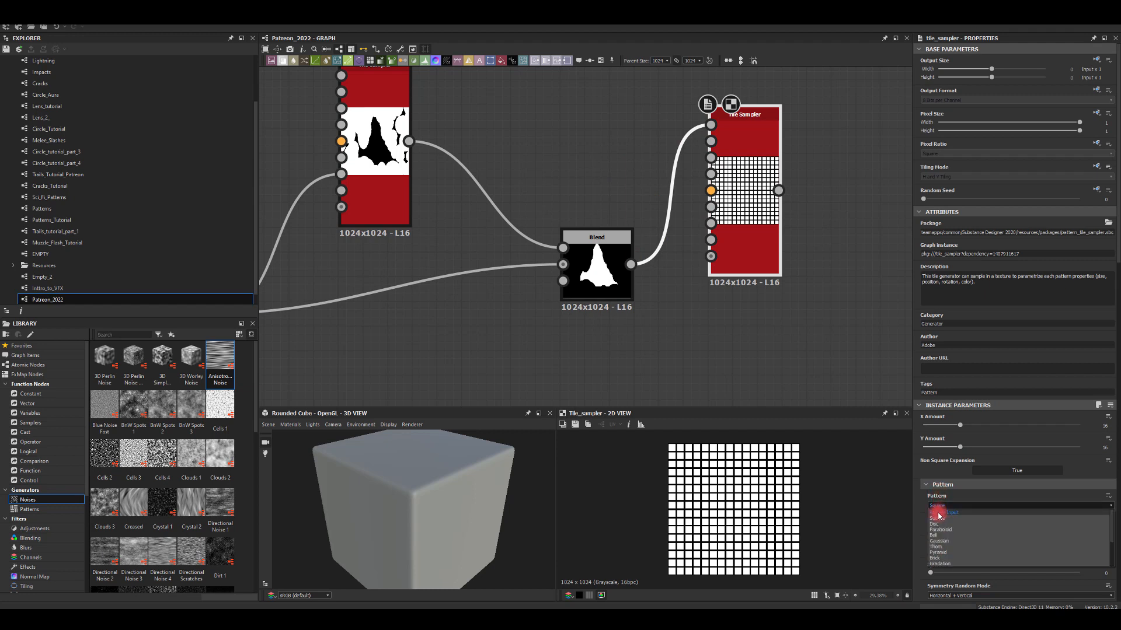
click(938, 513)
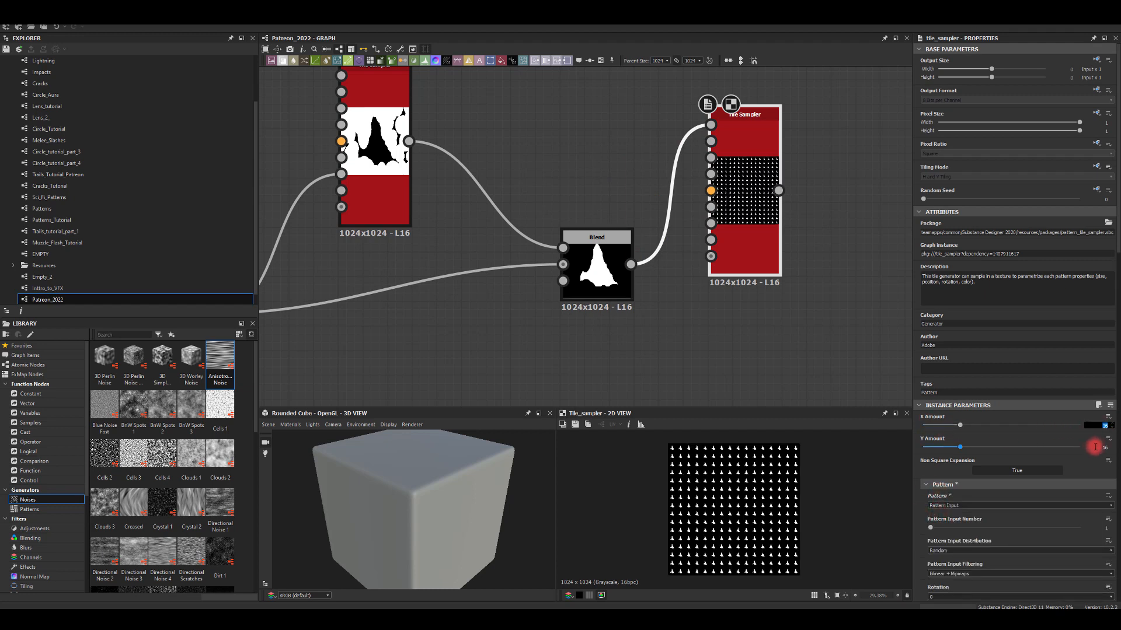
text(6)
drag(1095, 448, 1113, 450)
text(6)
key(Return)
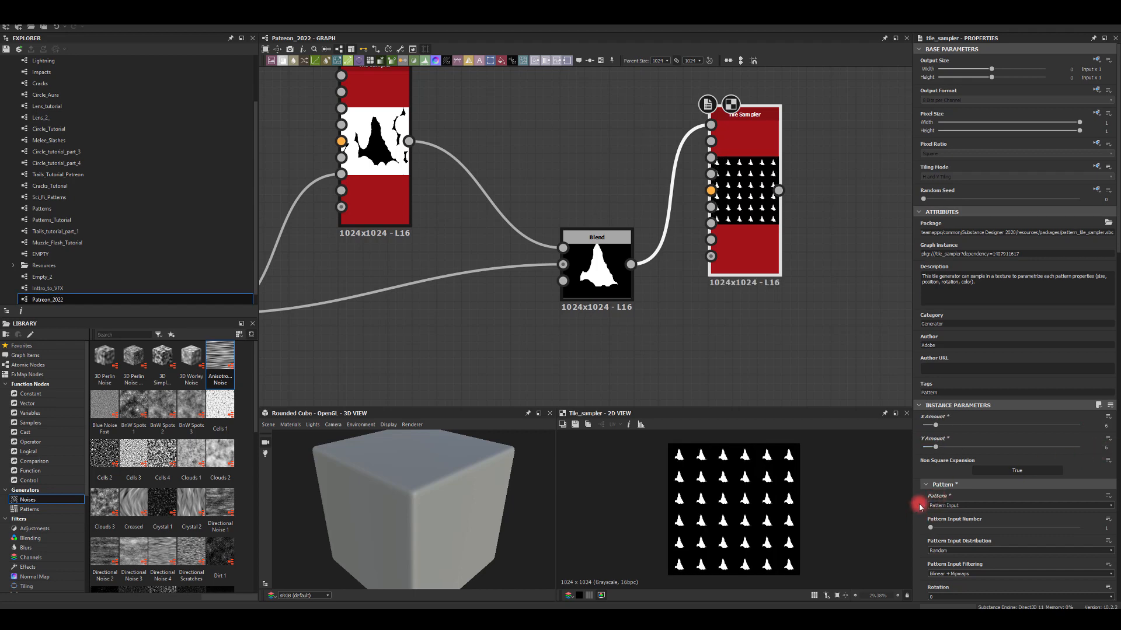
Set the Tile Sampler's Position Random to 6.75, Scale to about 3.46, Size Random to about 0.78 on both axes and Scale Random to 0.77
scroll(919, 507, down, 10)
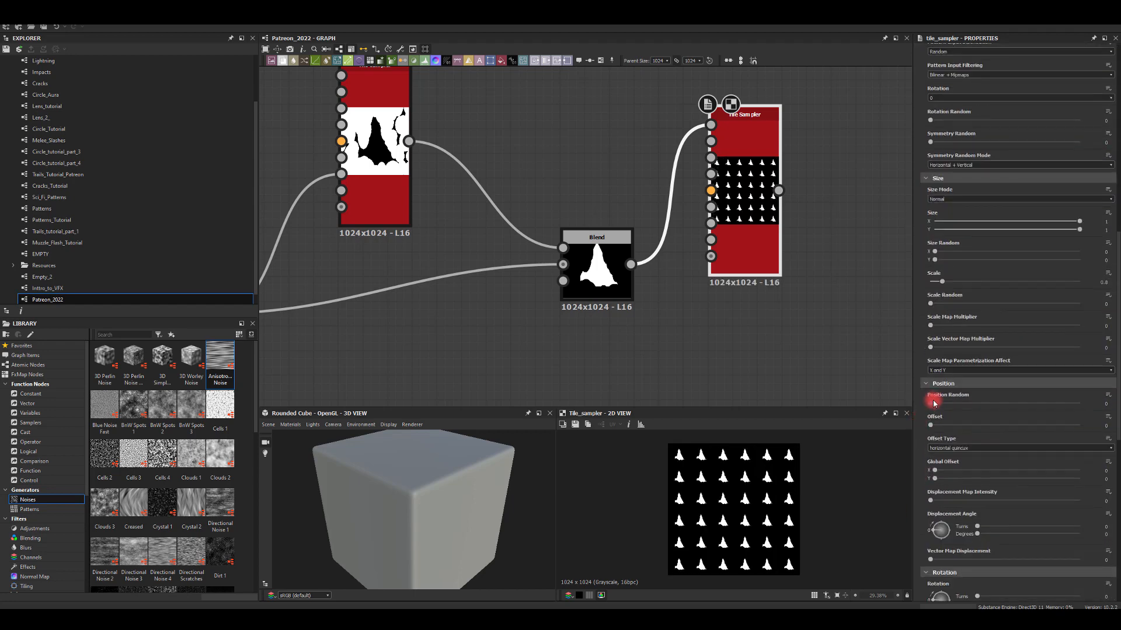
drag(934, 404, 1030, 404)
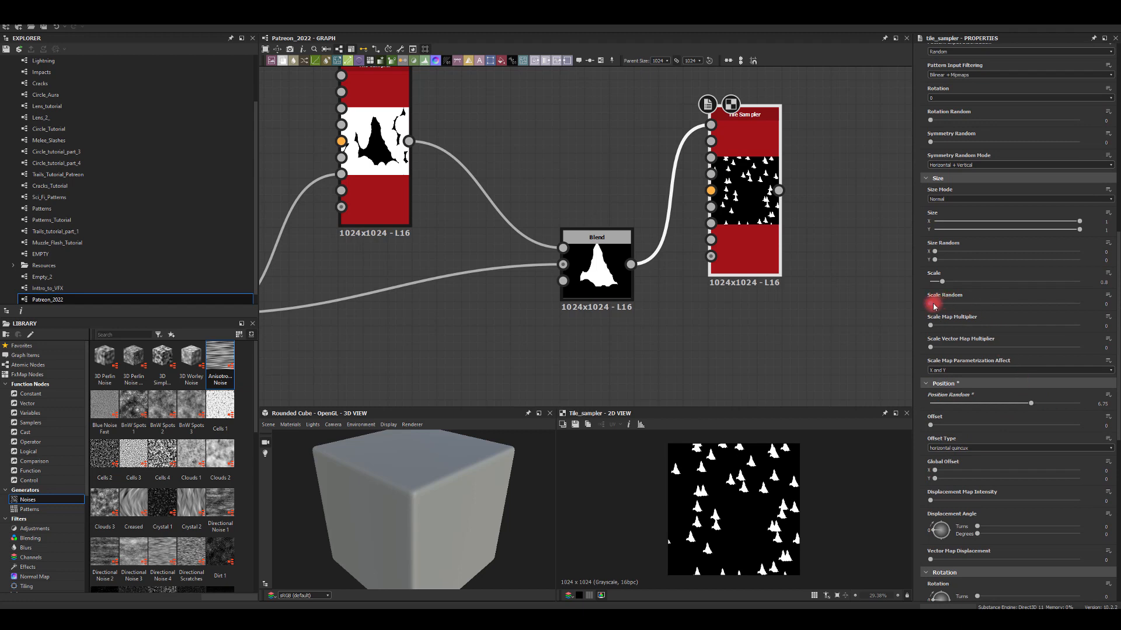
drag(944, 284, 981, 282)
drag(934, 252, 1043, 258)
drag(933, 261, 1047, 260)
drag(930, 304, 1044, 304)
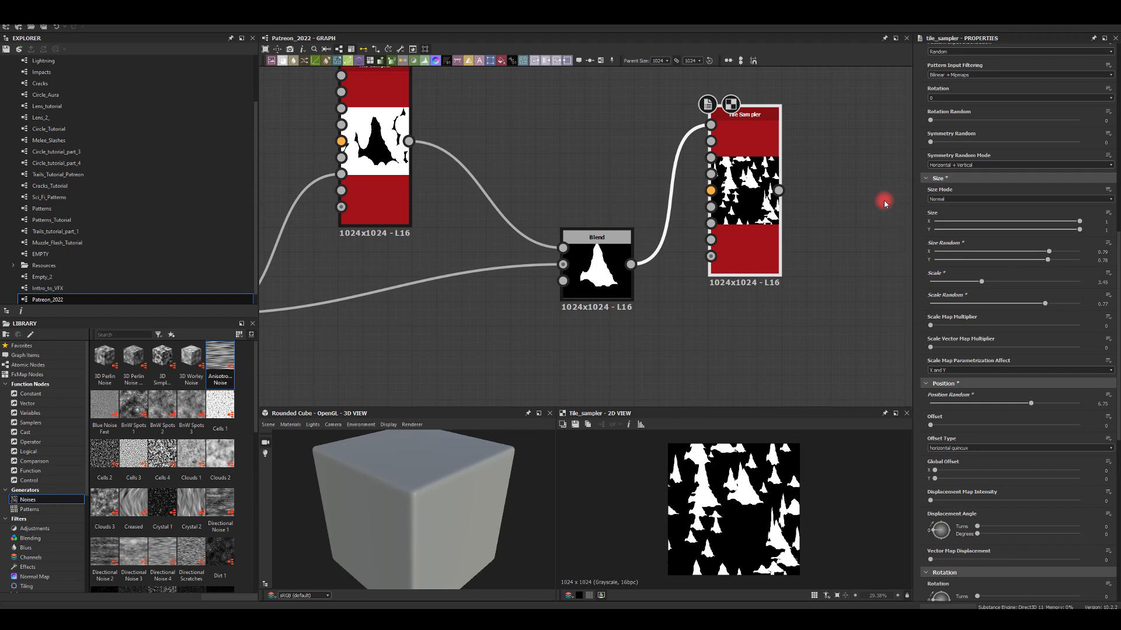
Lower the second Tile Sampler in the graph and add a Directional Blur node fed by its output
middle_drag(789, 213, 654, 231)
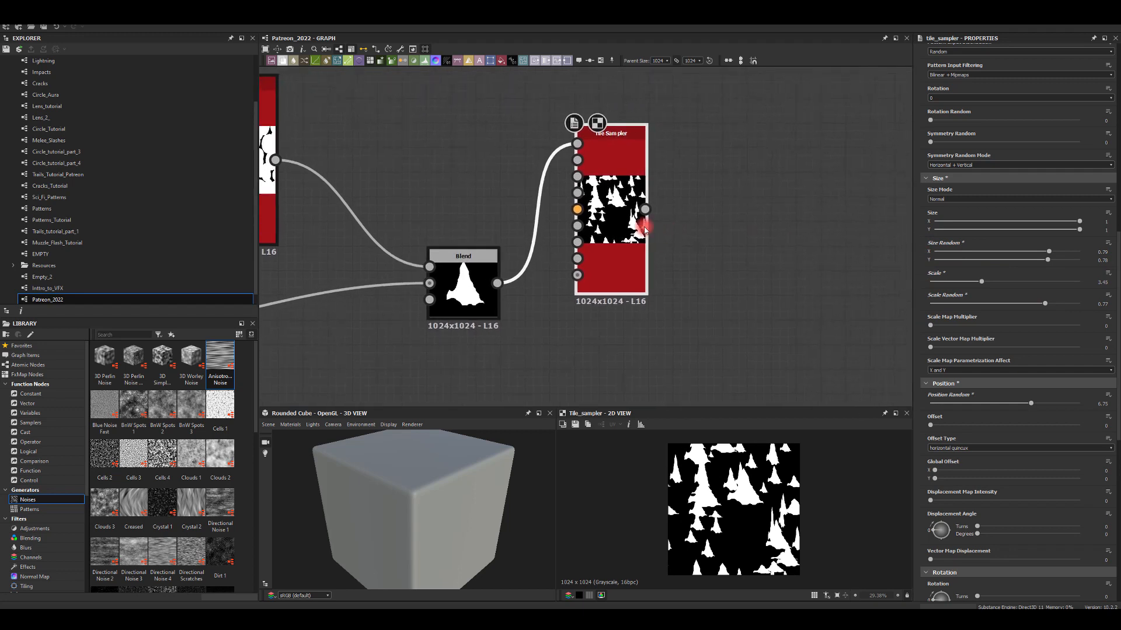
drag(617, 220, 623, 283)
middle_drag(686, 229, 665, 168)
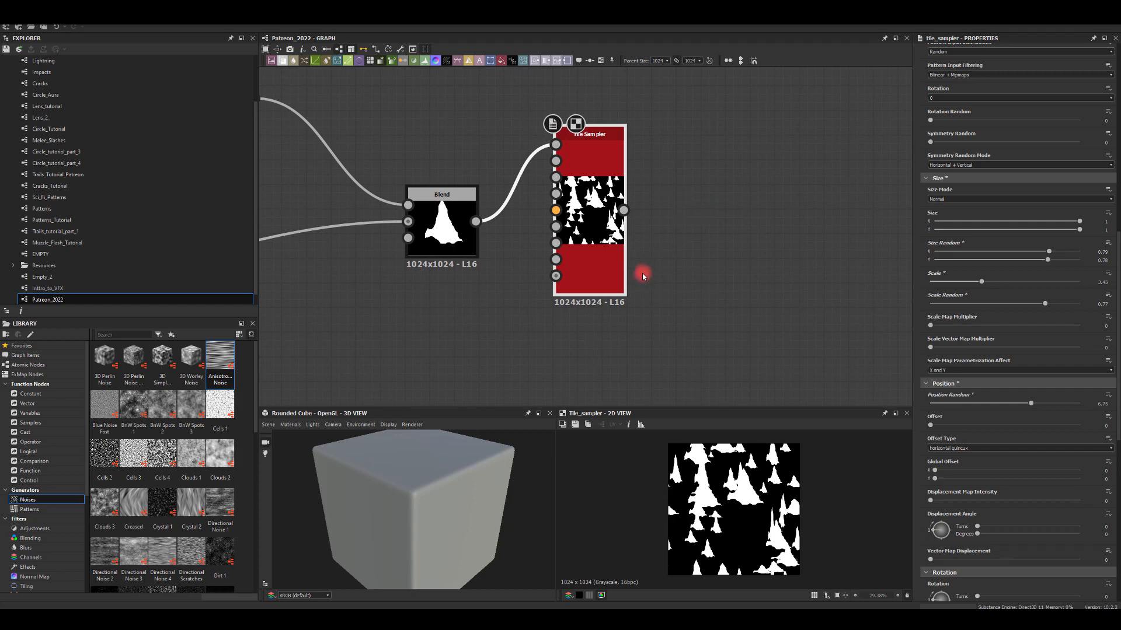
drag(624, 210, 796, 203)
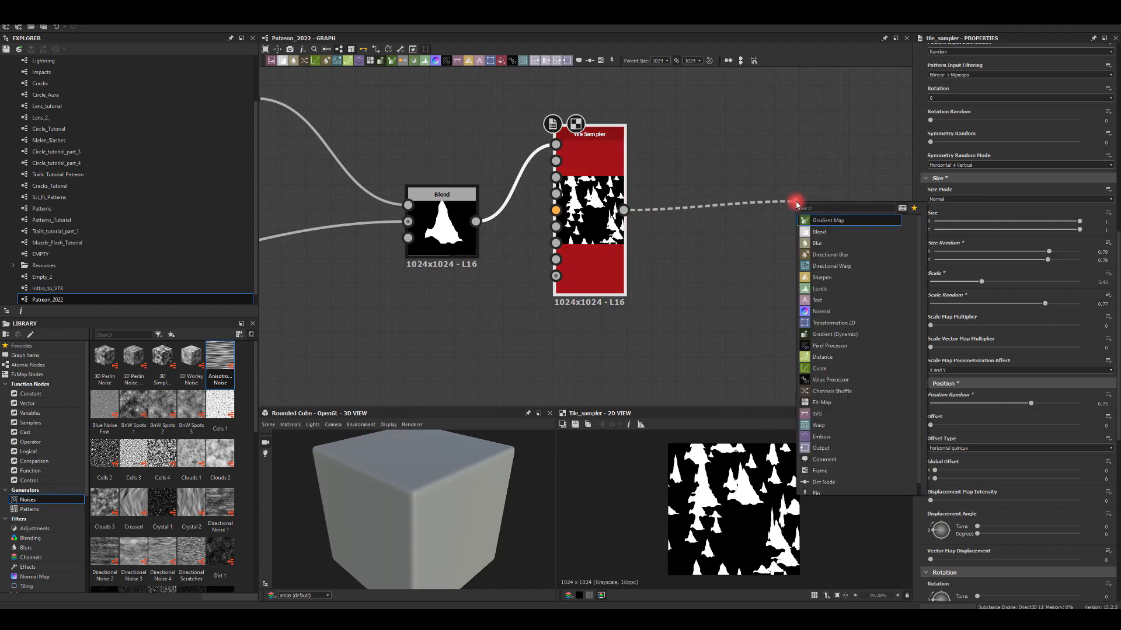
text(dire)
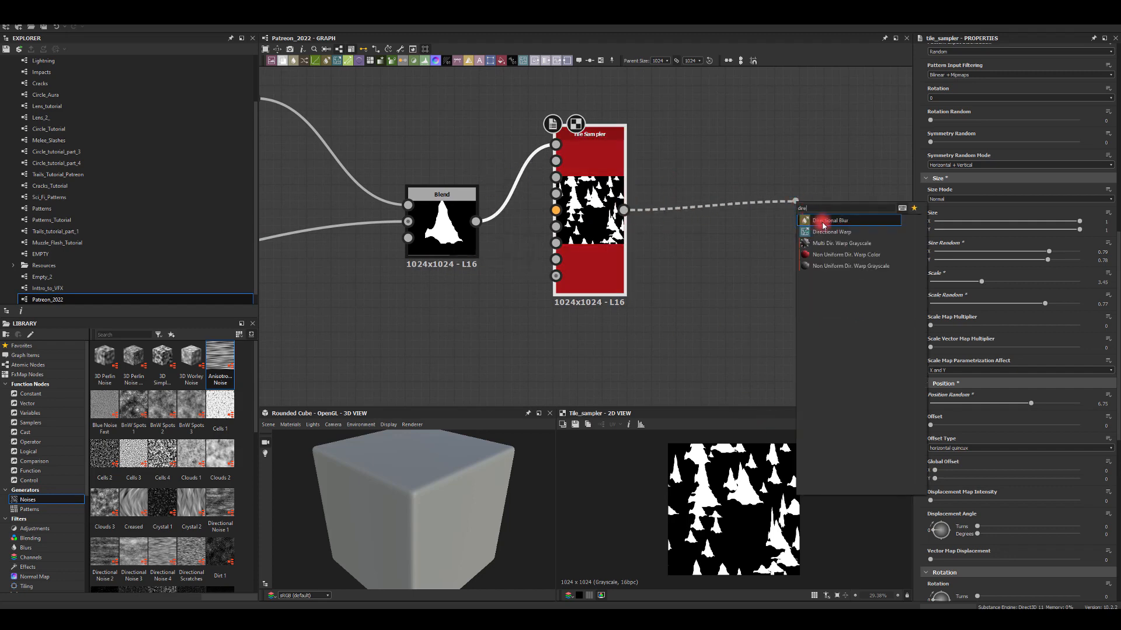
click(824, 225)
drag(815, 222, 783, 222)
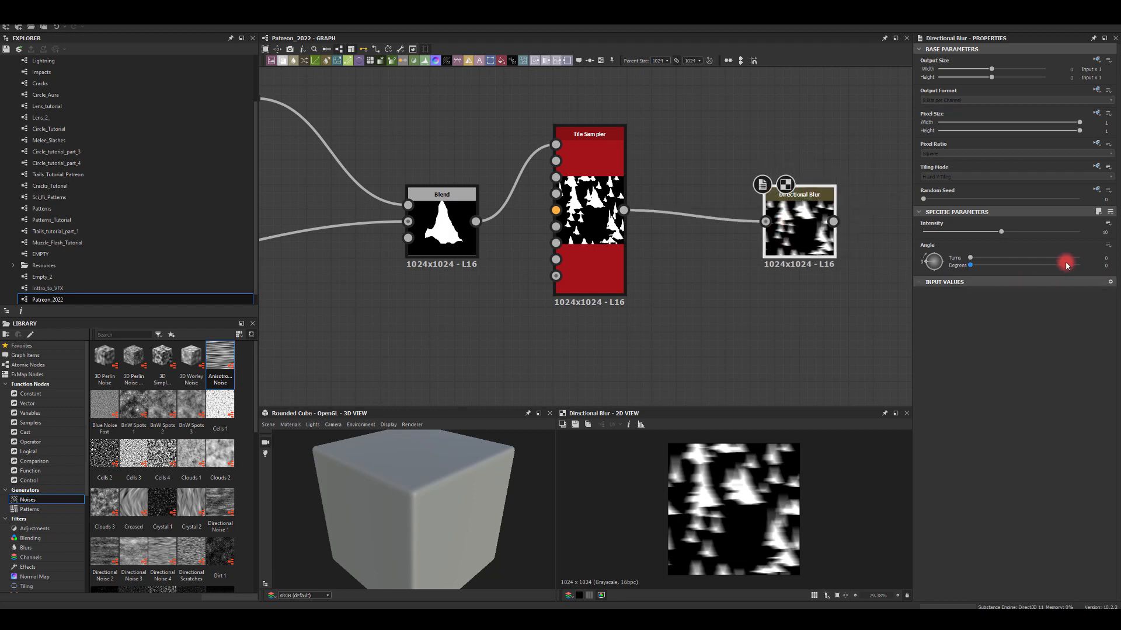
Set the Directional Blur's angle to 90 degrees and raise its intensity to the top of its range
click(1097, 265)
text(900)
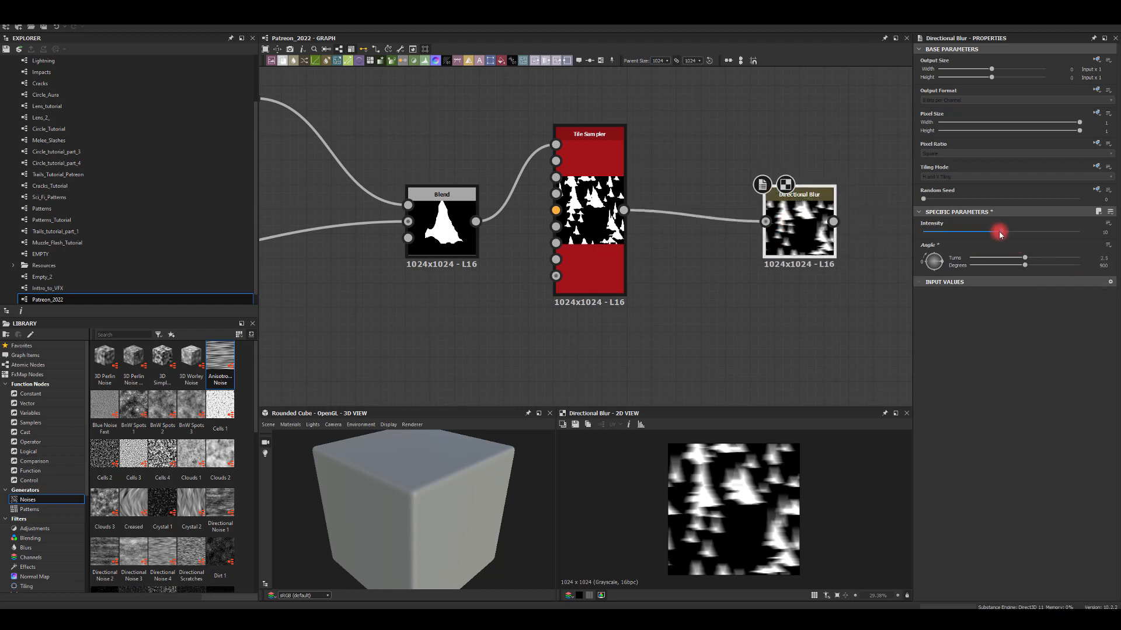
drag(999, 233, 1065, 232)
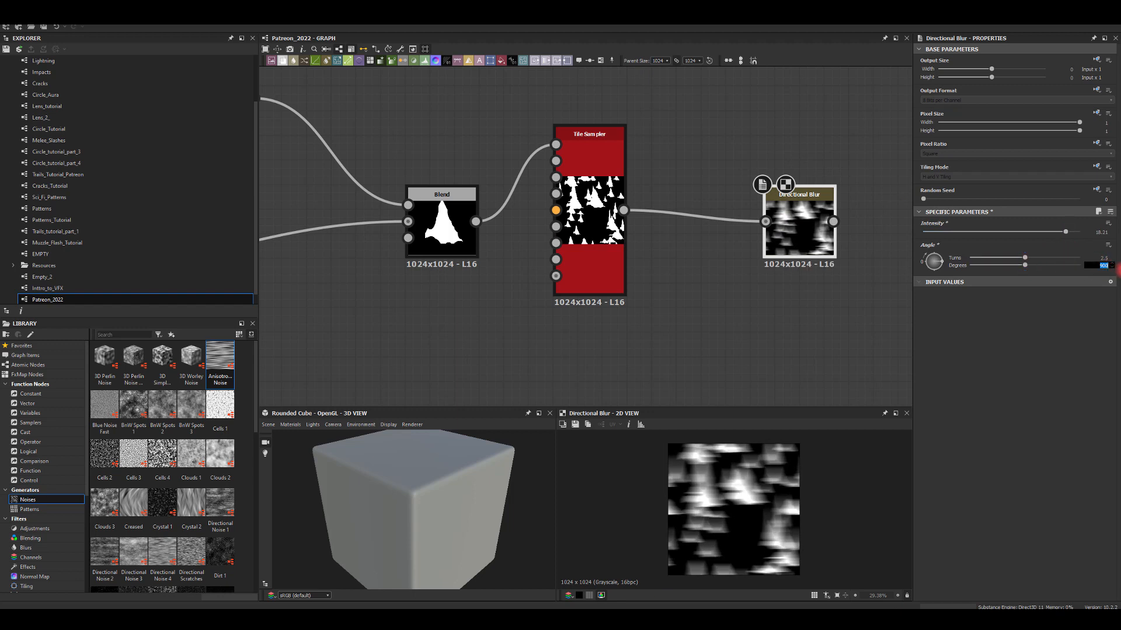
text(90)
key(Return)
drag(1065, 233, 1091, 234)
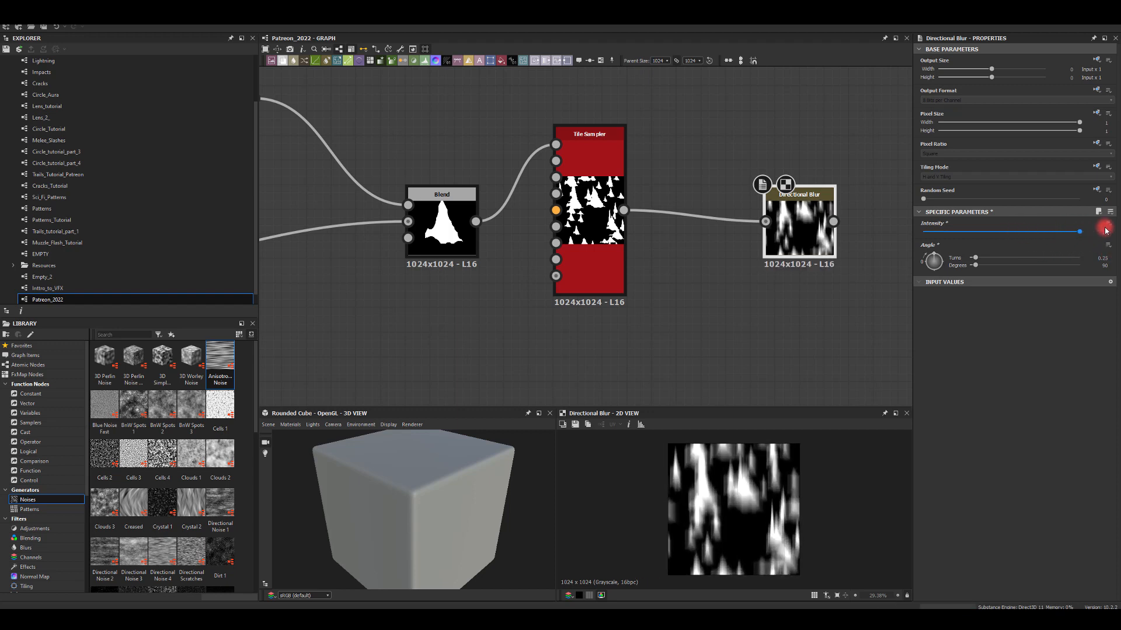
Add a Directional Warp node fed by the Directional Blur's output
middle_drag(755, 132, 637, 110)
drag(677, 197, 769, 262)
key(Down)
key(Return)
Add a Gradient Linear 1 node below the blur and connect it to the Directional Warp's Intensity Input
middle_drag(627, 251, 683, 158)
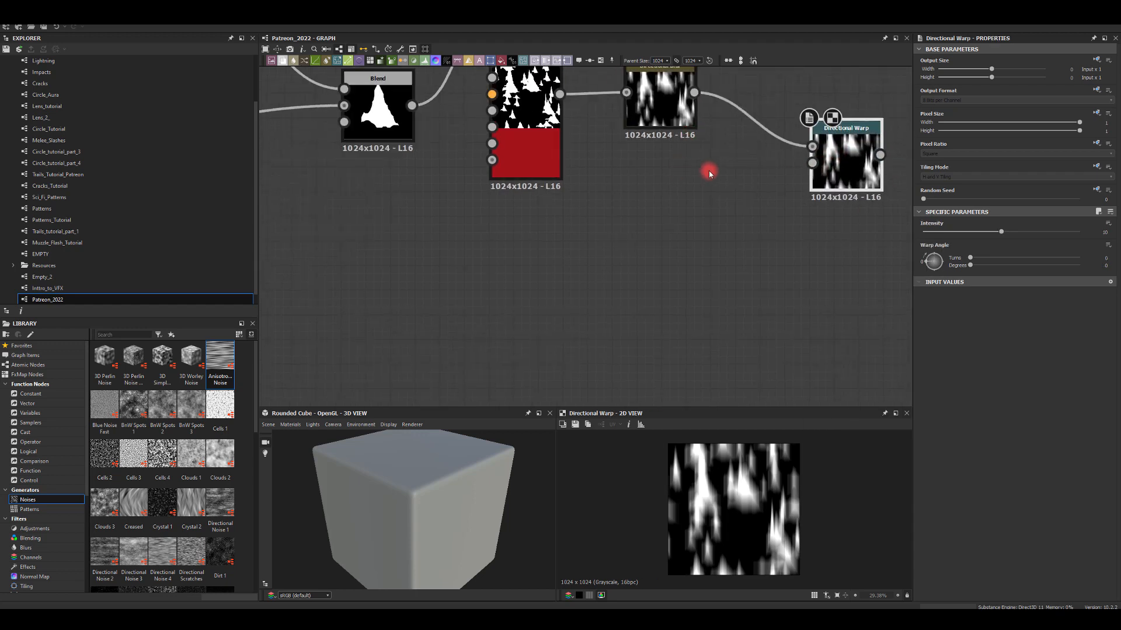
middle_drag(742, 190, 696, 217)
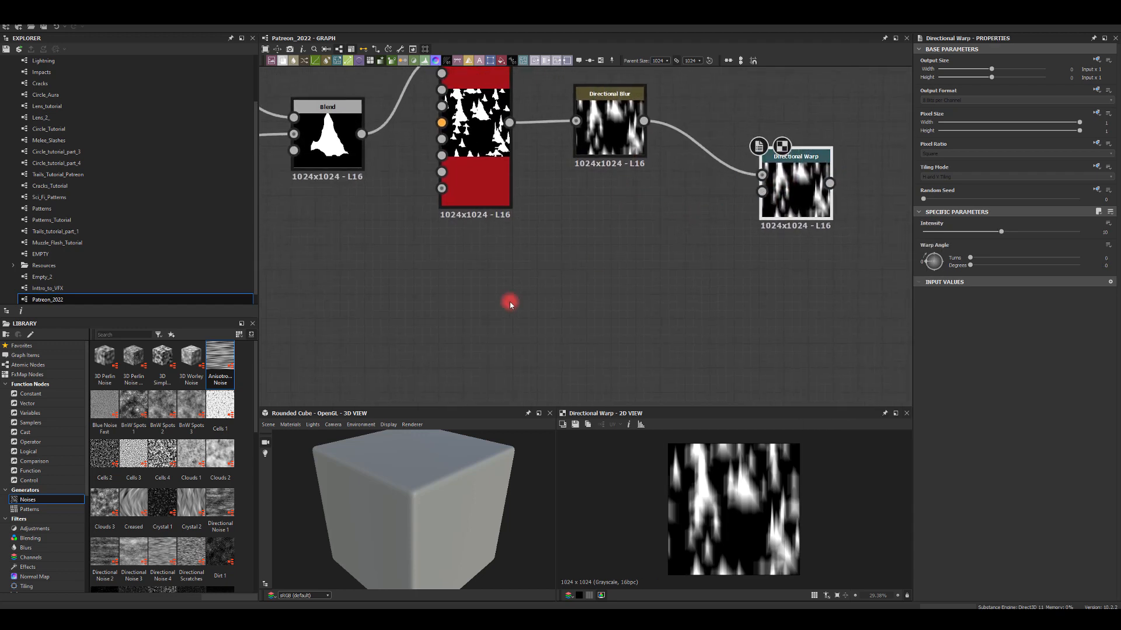
key(space)
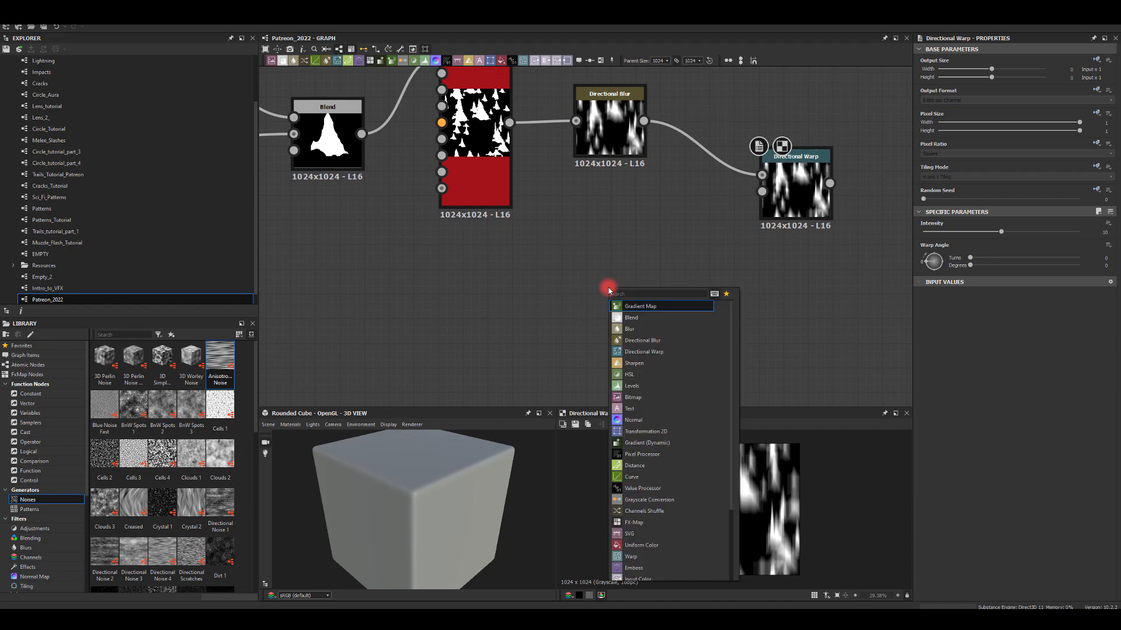
text(gr)
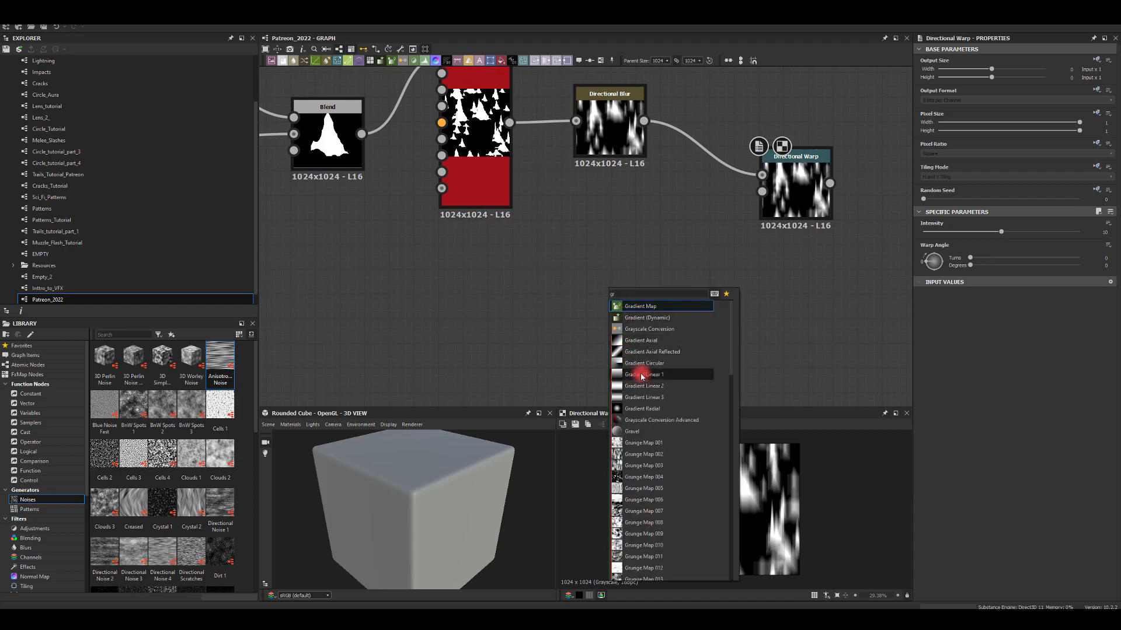
click(640, 376)
drag(632, 282, 792, 193)
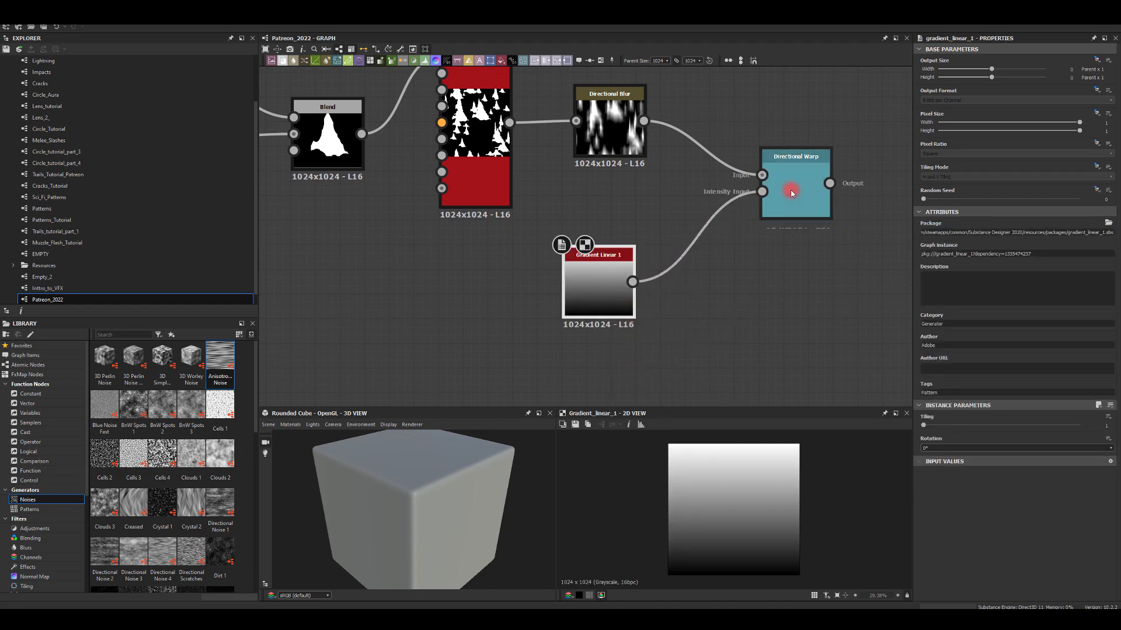
Raise the Directional Warp's intensity to the top of its range and set its warp angle to 90 degrees
click(792, 193)
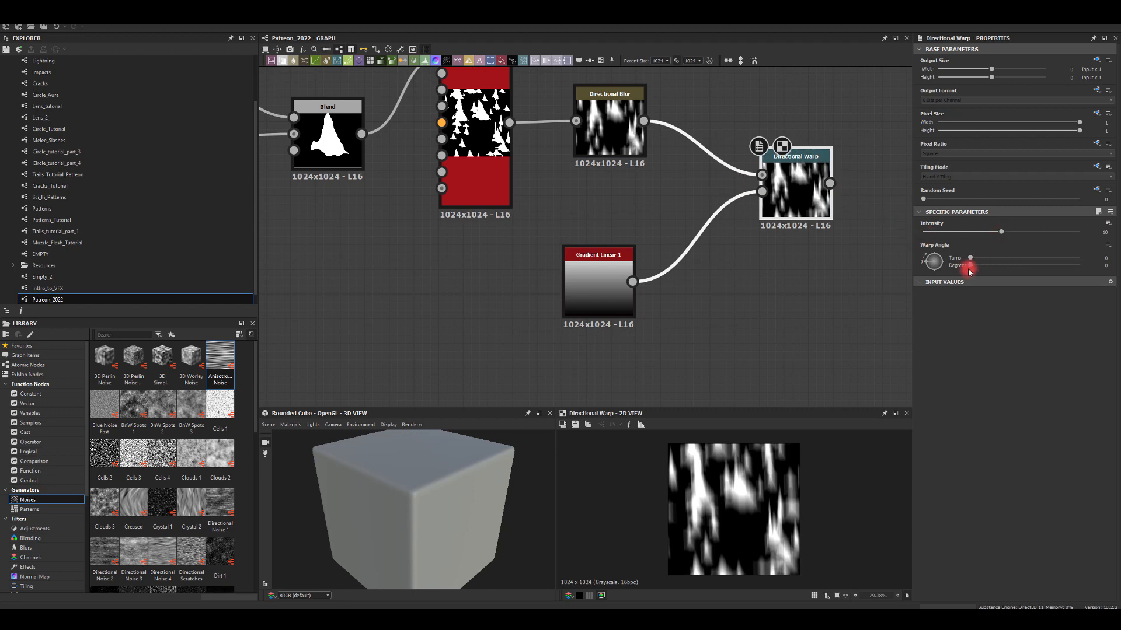
drag(969, 270, 1105, 232)
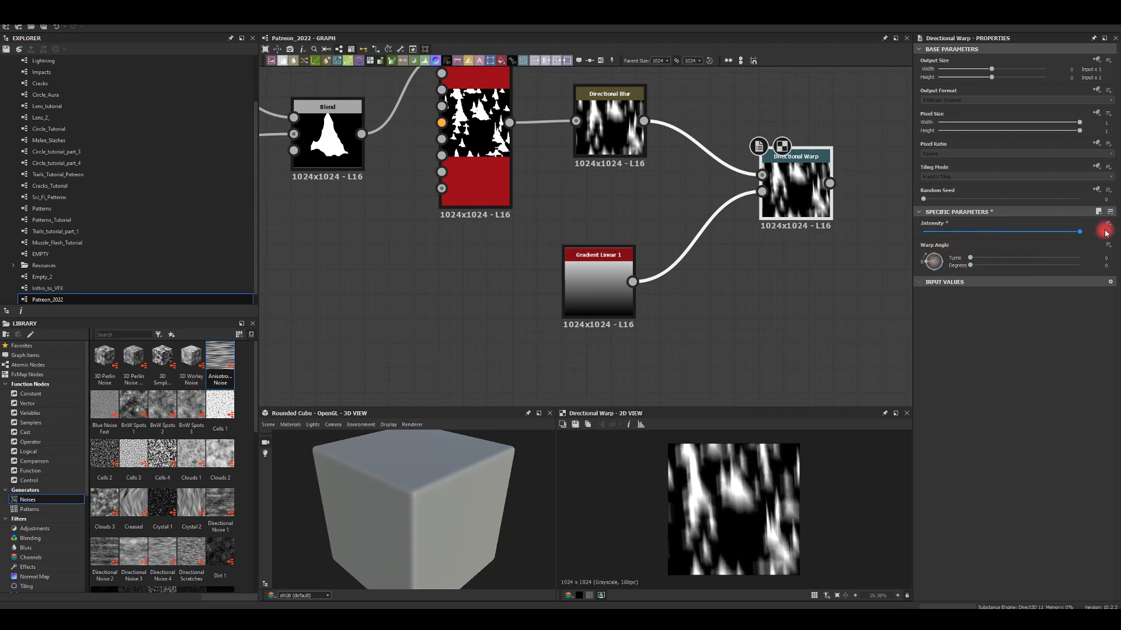
click(956, 264)
key(Return)
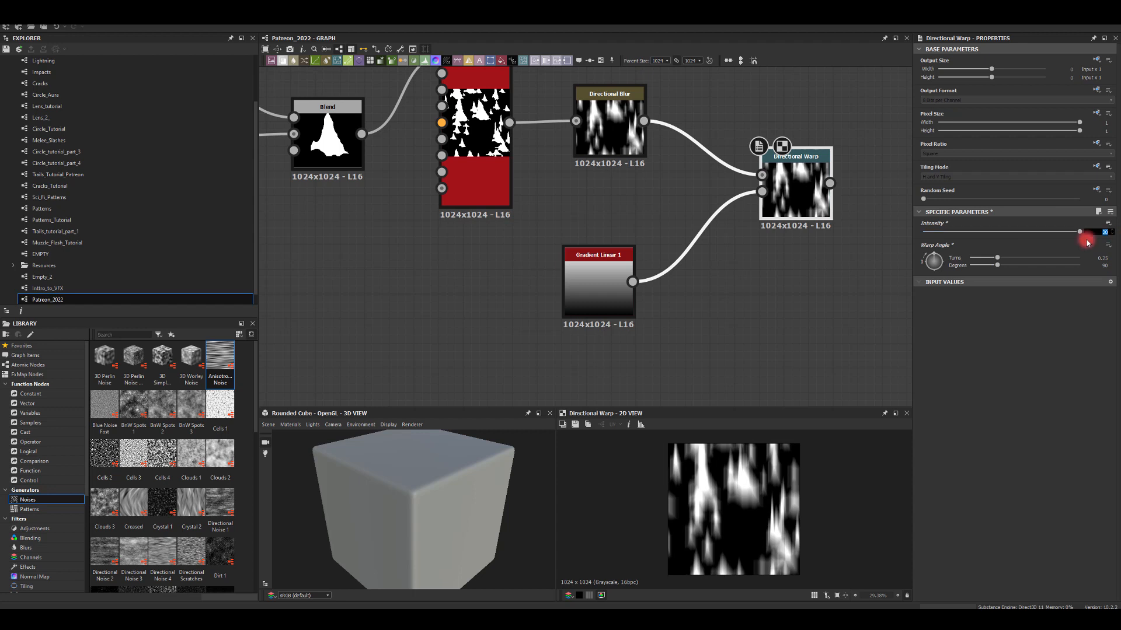
Try intensities of 100 and about 75 on the Directional Warp
click(1087, 237)
text(100)
key(Return)
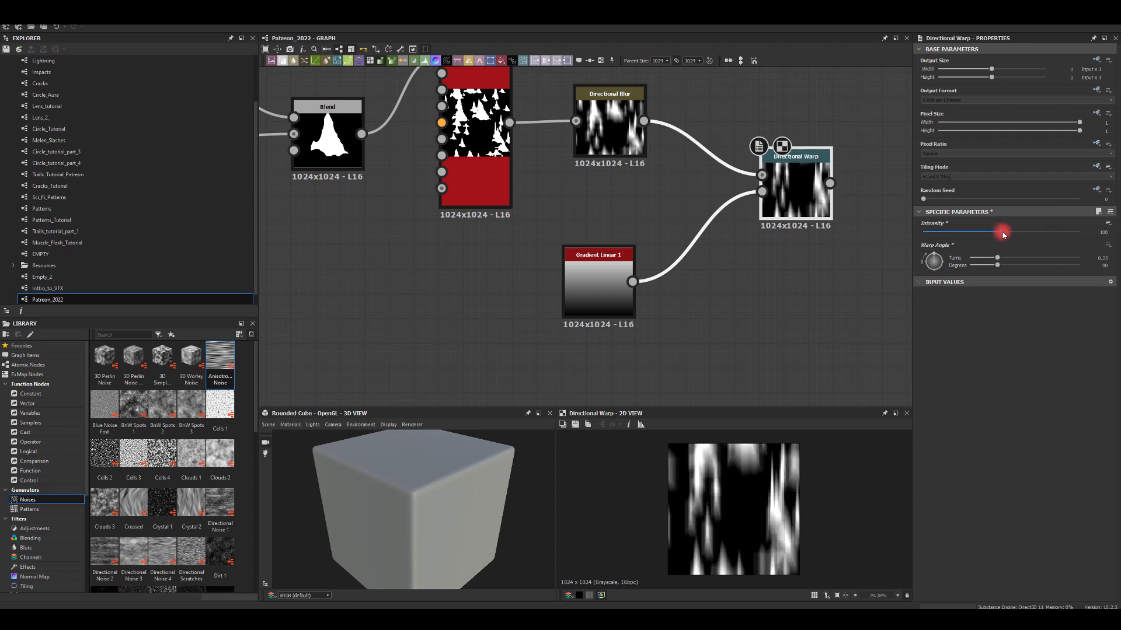
drag(1003, 235, 982, 250)
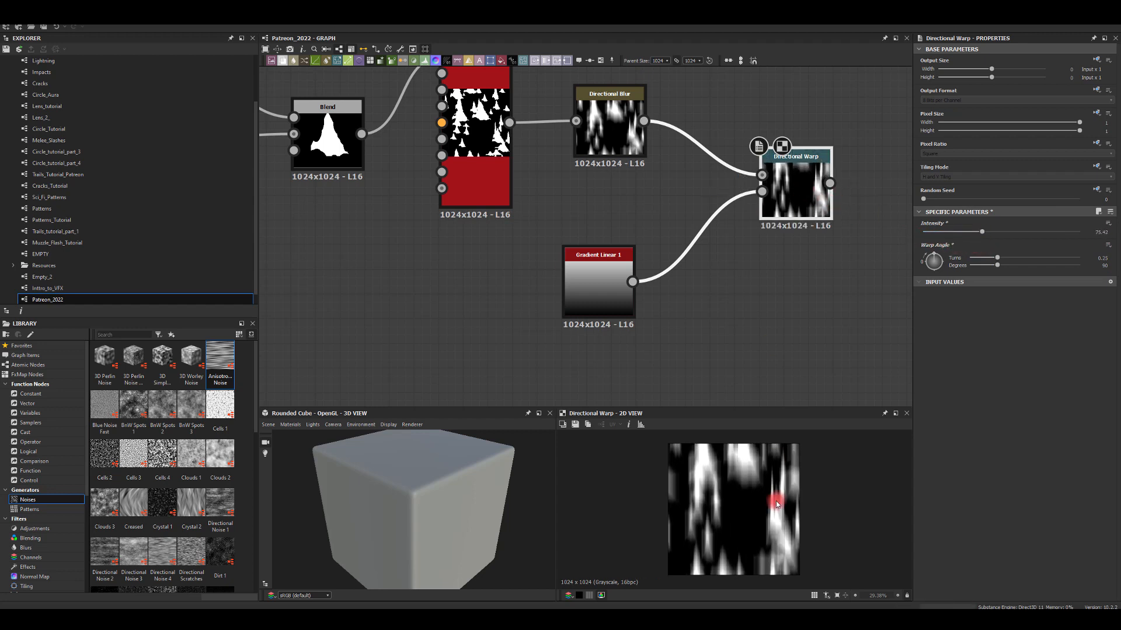
Set the Directional Warp's intensity to 50
click(1086, 231)
text(50)
click(967, 248)
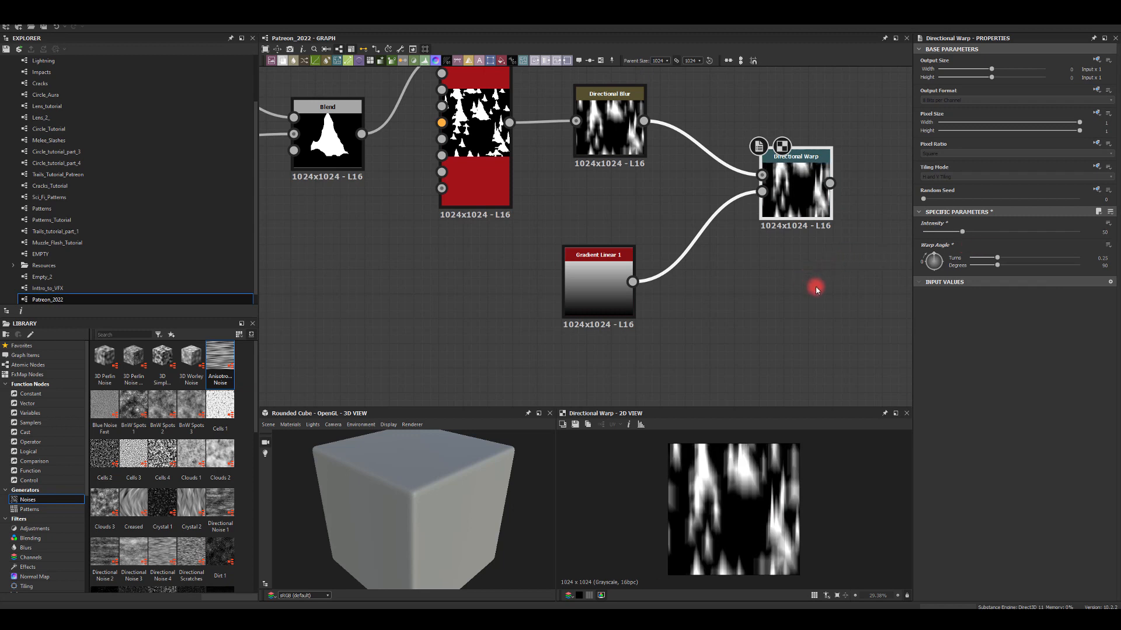
Add a Blur HQ Grayscale node after the Directional Warp and set its intensity to 0.5
middle_drag(841, 263, 718, 286)
drag(710, 192, 788, 202)
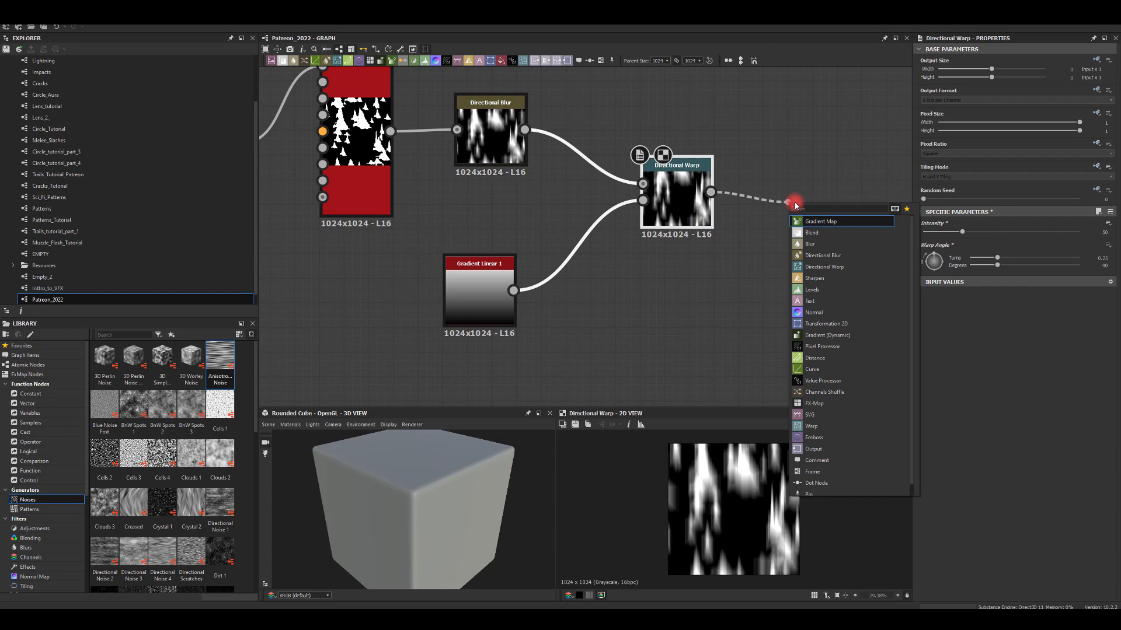
text(bl)
click(817, 244)
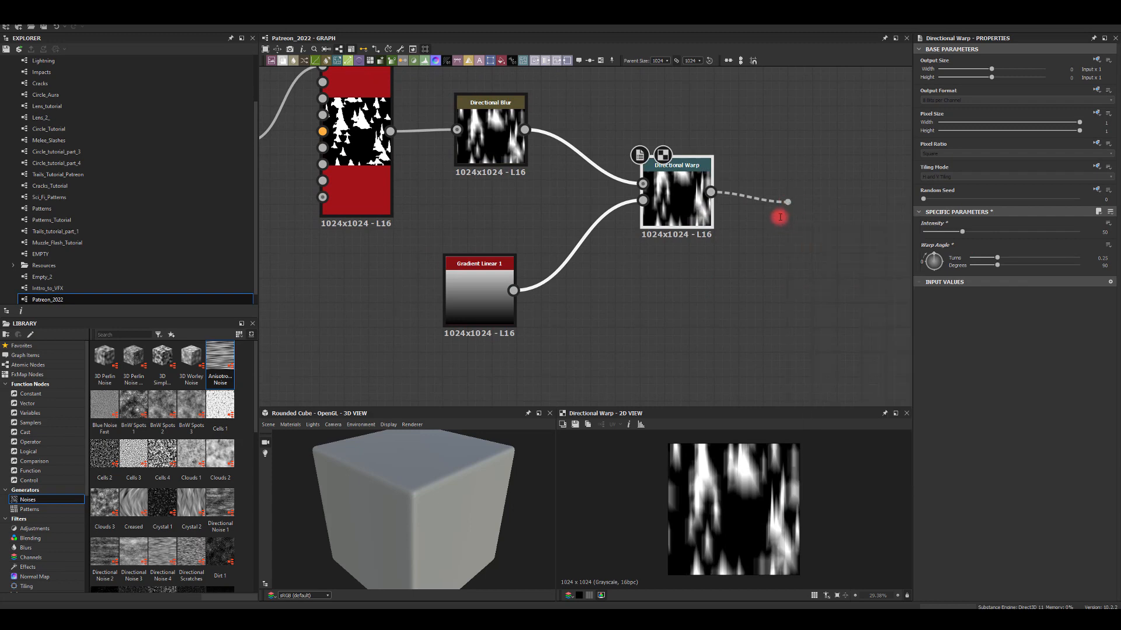
click(1090, 422)
text(.)
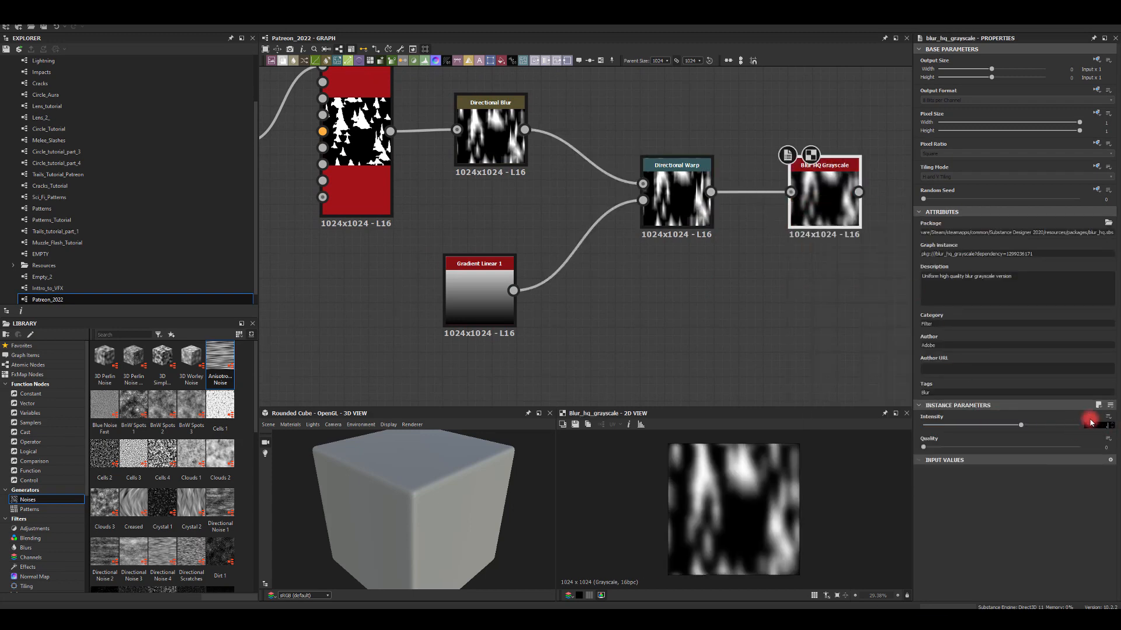
text(5)
key(Return)
Add a Transformation 2D node after the Blur HQ Grayscale and apply the /2 stretch to tile the pattern smaller
middle_drag(706, 298, 535, 287)
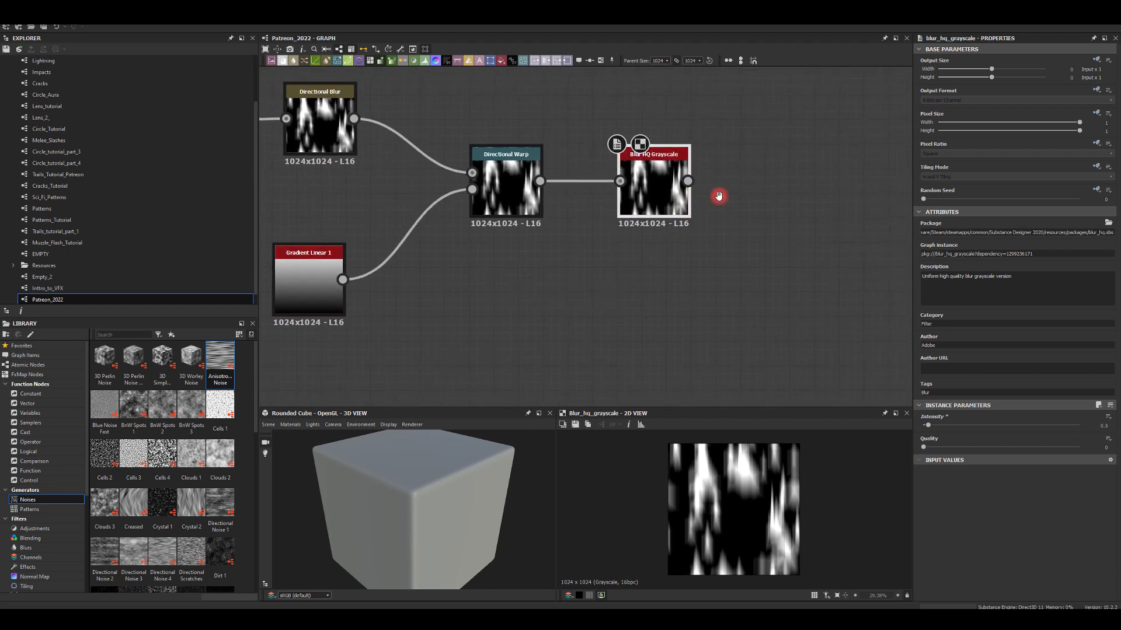
middle_drag(718, 196, 645, 307)
drag(627, 310, 757, 211)
text(t)
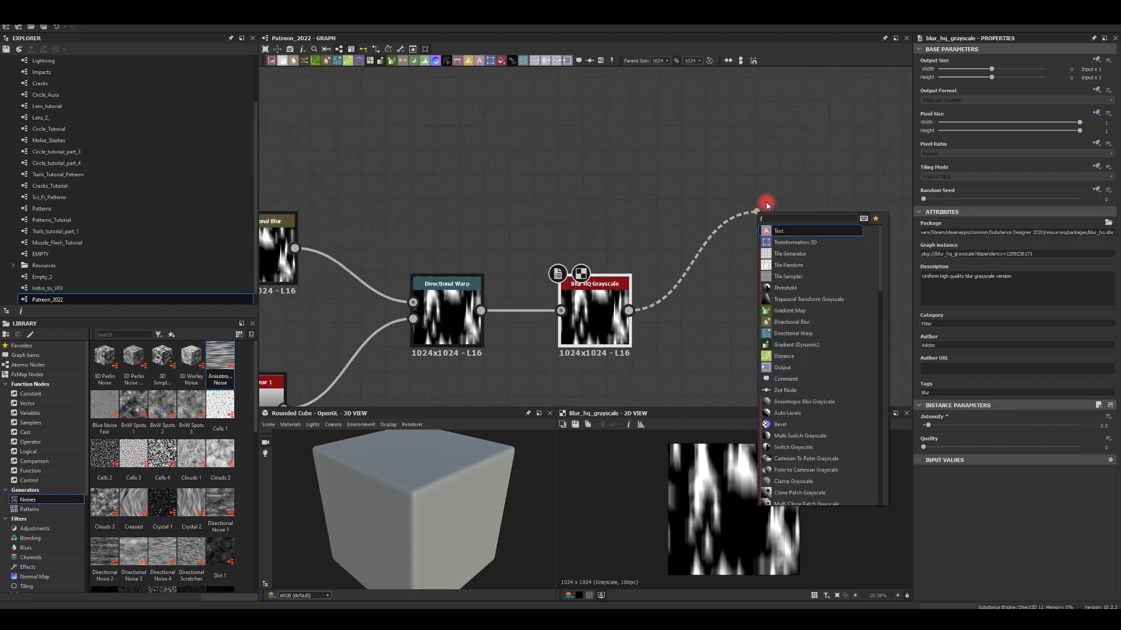
text(r)
click(785, 228)
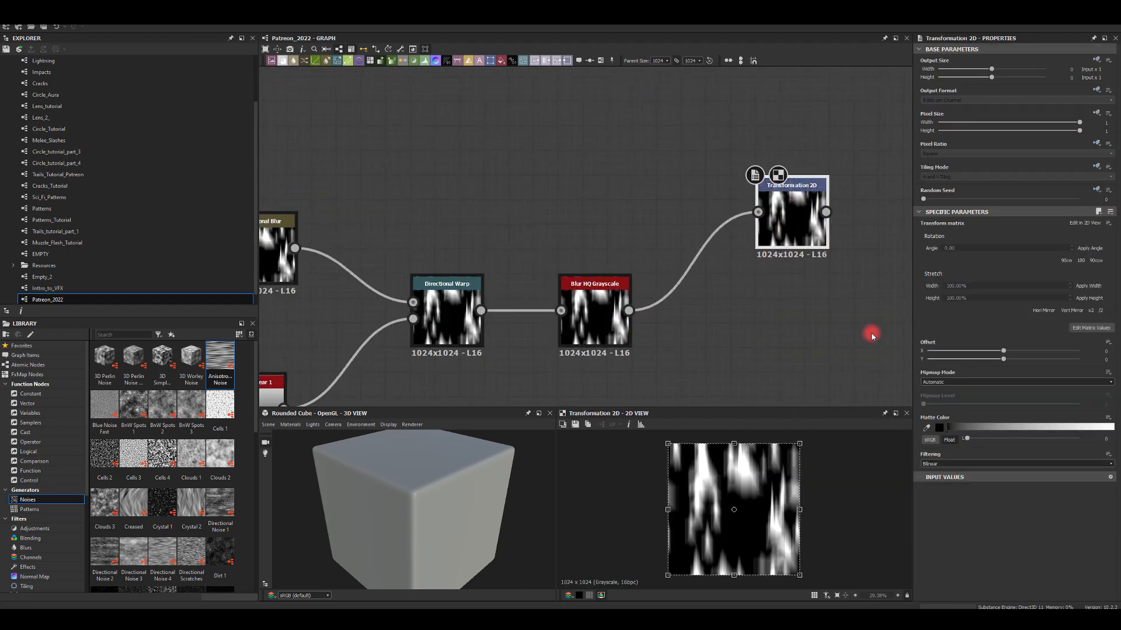
click(1101, 312)
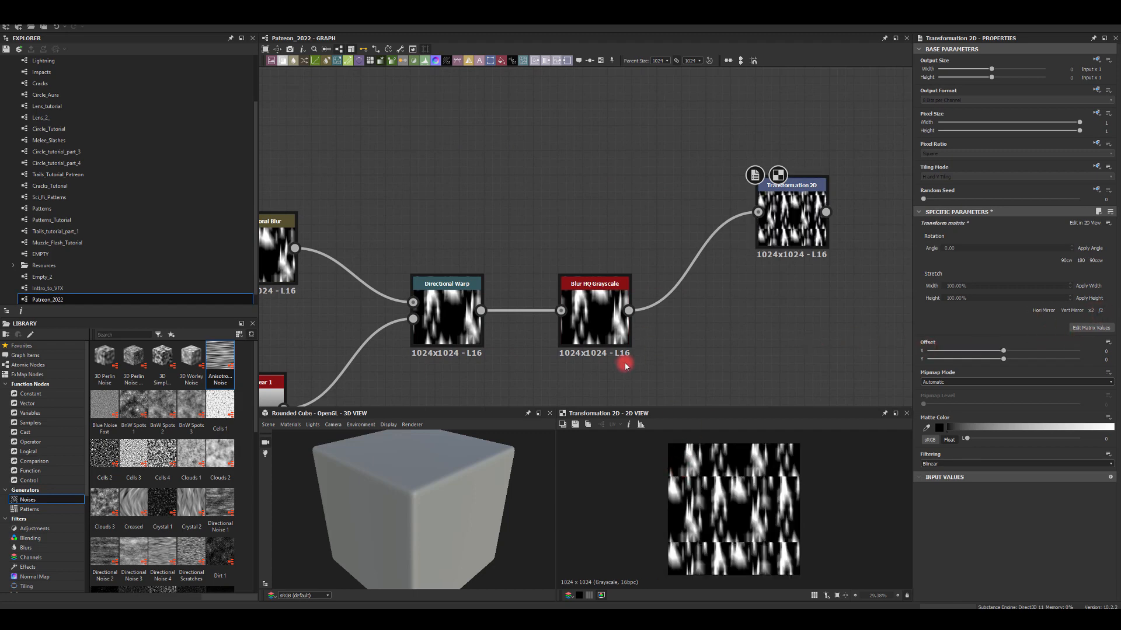
Replace the Gradient Linear 1 node with a Perlin Noise feeding the Directional Warp's intensity input, and lower the noise's scale
middle_drag(590, 334, 703, 240)
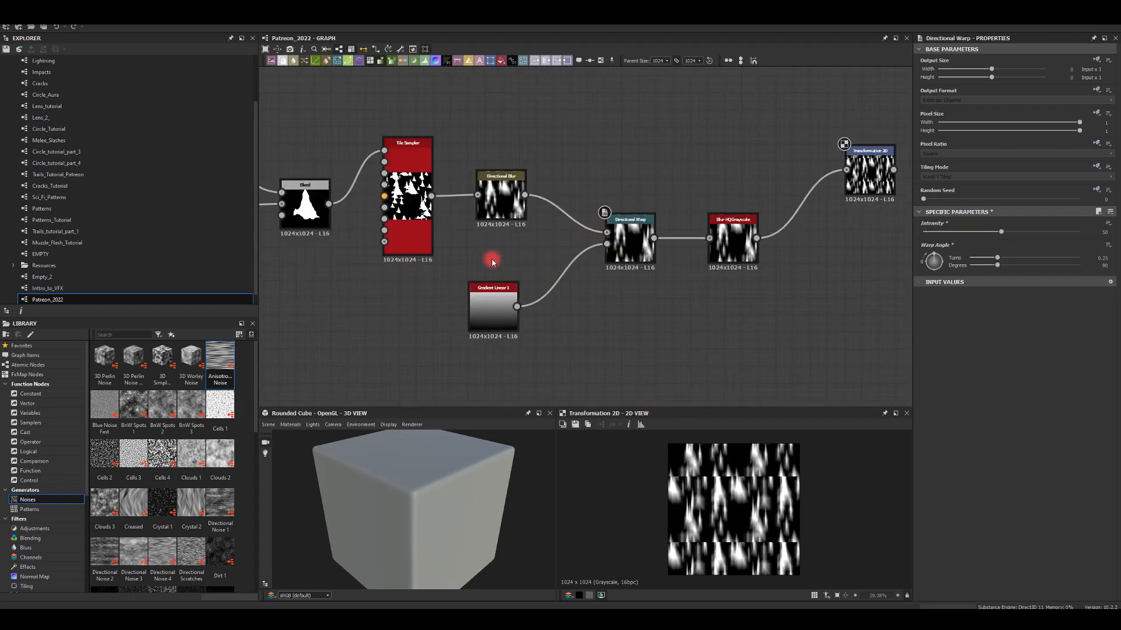
click(491, 309)
key(Delete)
key(space)
text(perm)
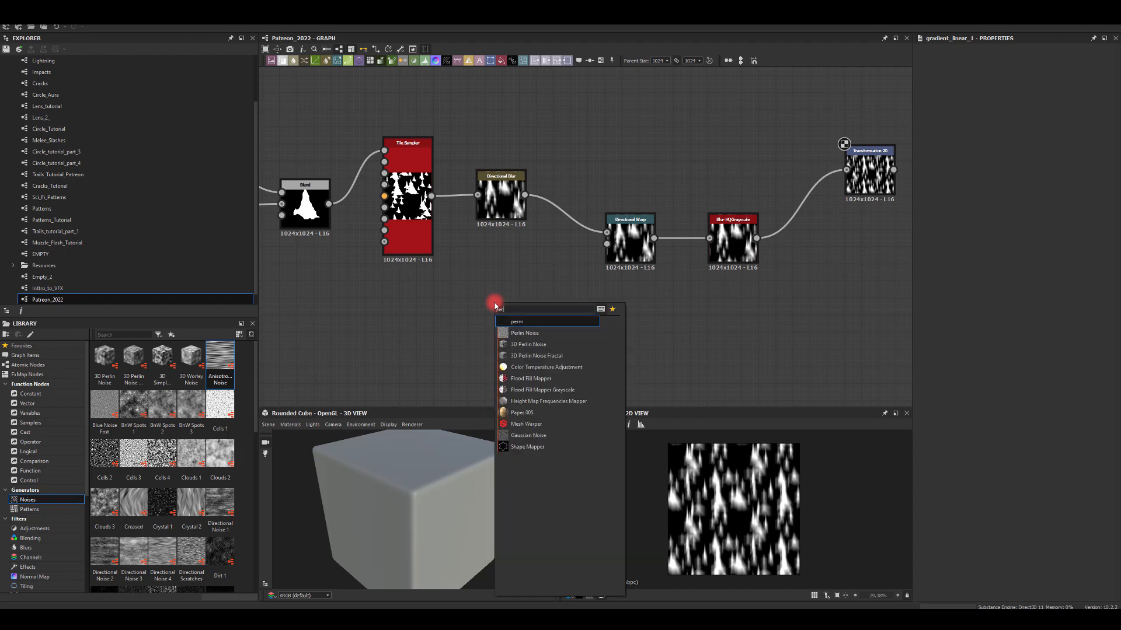
key(Return)
mouse_move(517, 307)
mouse_down()
mouse_move(607, 232)
mouse_move(610, 243)
mouse_move(517, 307)
mouse_up()
drag(525, 195, 607, 233)
click(497, 303)
drag(999, 425, 940, 425)
Set the Directional Warp's intensity to 100 and preview the tiled result on the Transformation 2D node
double_click(632, 233)
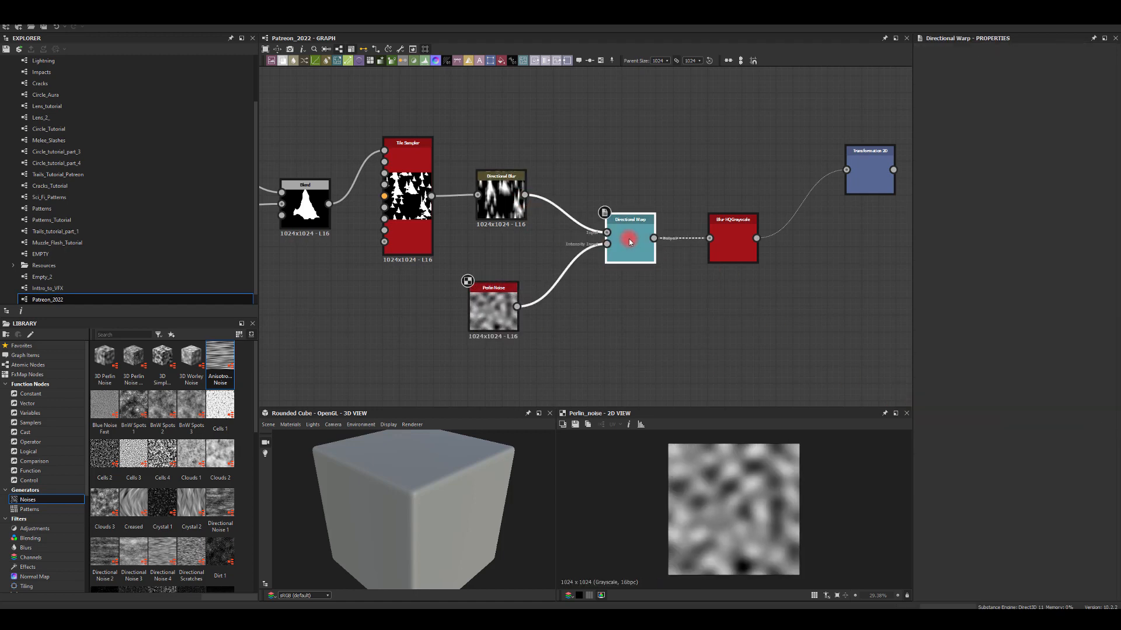
middle_drag(686, 315, 632, 314)
drag(1002, 234, 1091, 247)
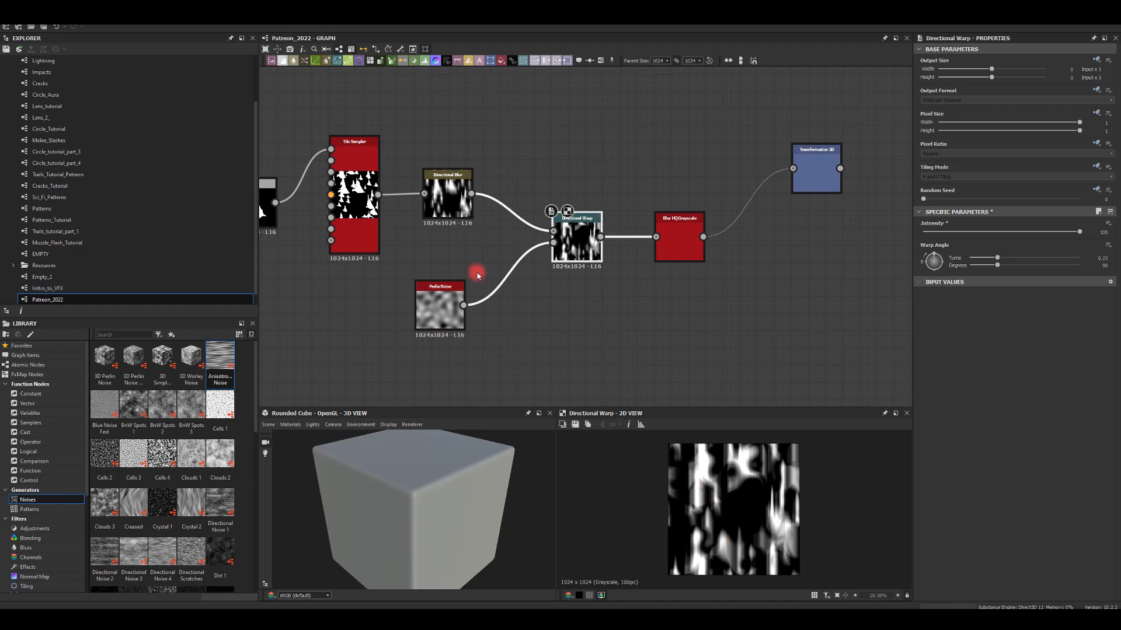
double_click(679, 239)
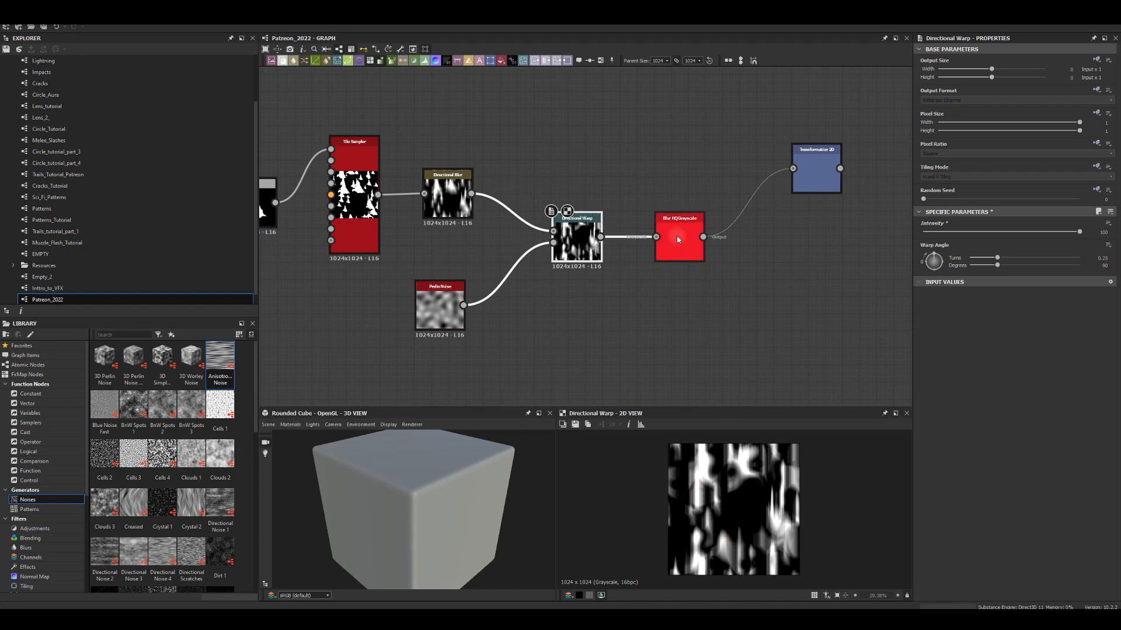
middle_drag(741, 166, 678, 169)
double_click(750, 169)
click(803, 303)
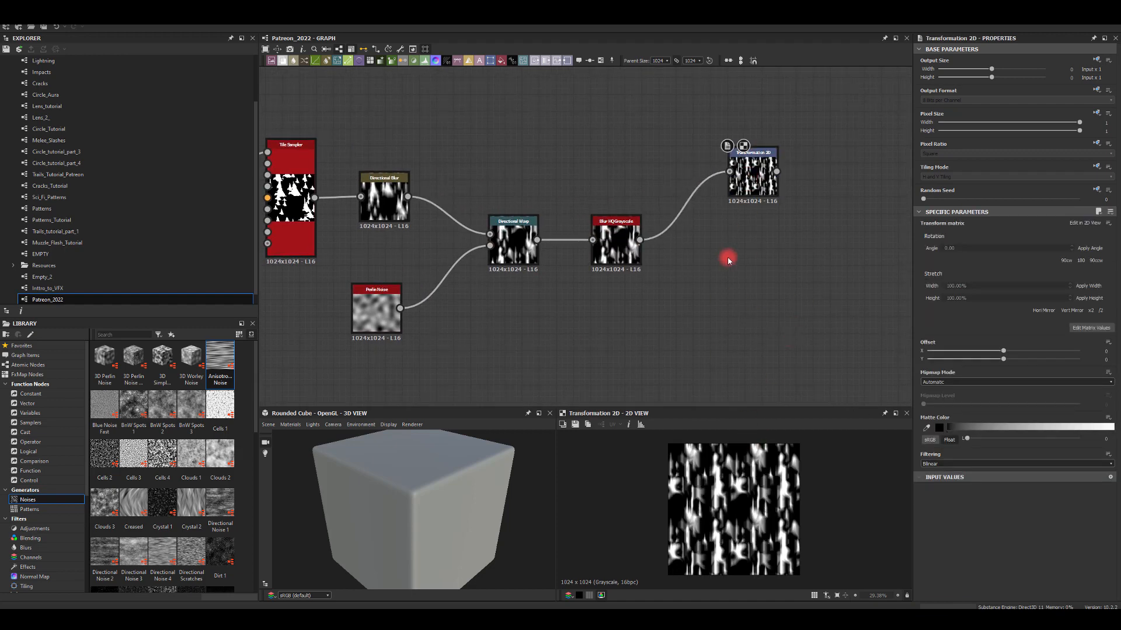
Branch a Slope Blur Grayscale node off the Blur HQ Grayscale output, below the Transformation 2D
middle_drag(728, 260, 654, 230)
drag(567, 210, 719, 244)
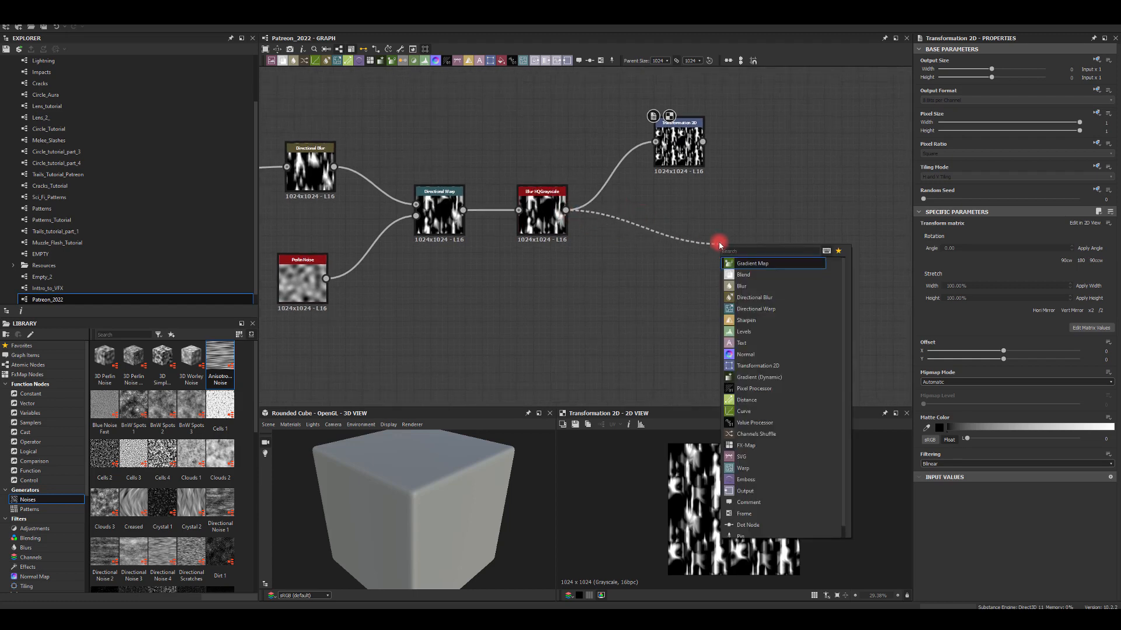
text(slo)
click(758, 267)
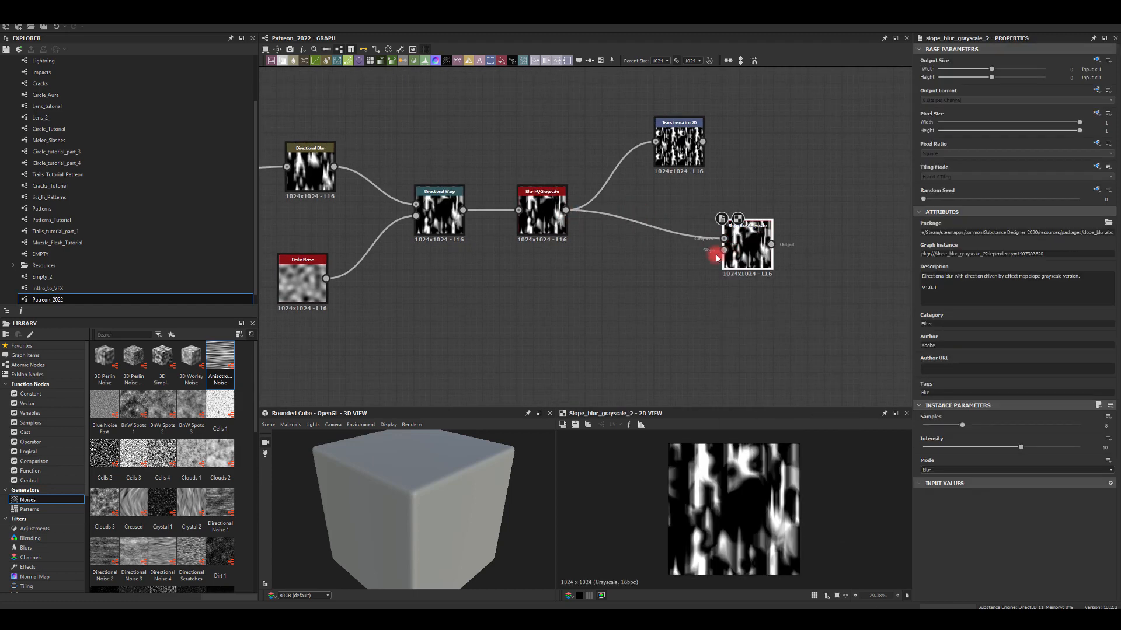
Add a Gradient Linear 1 node connected to the Slope Blur Grayscale's slope input
drag(722, 249, 640, 289)
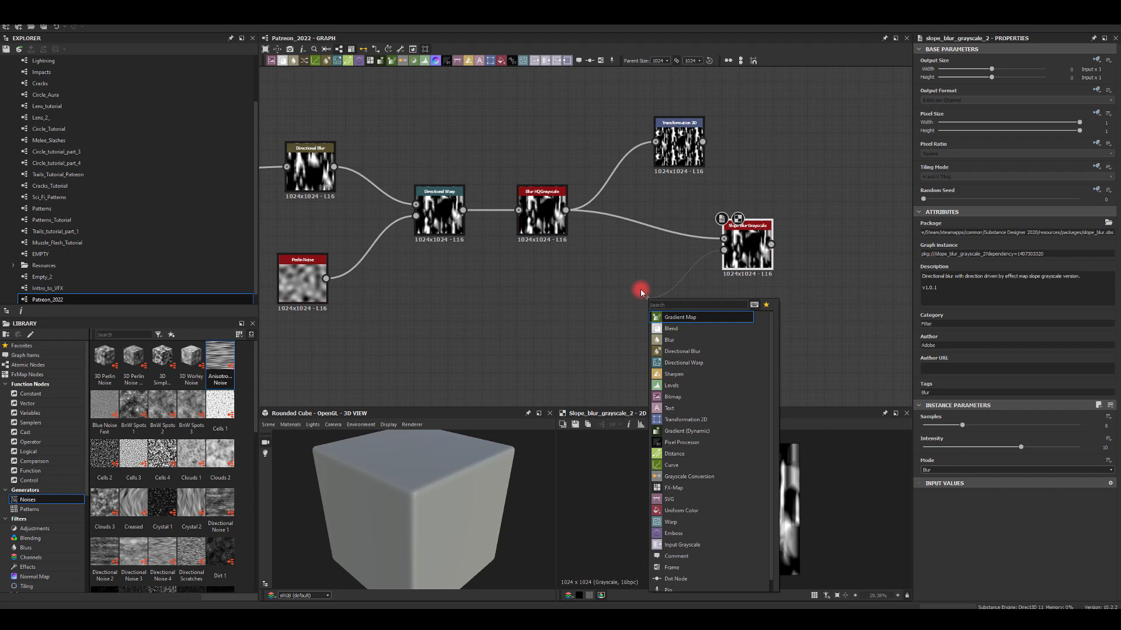
text(g5ra)
key(BackSpace)
key(BackSpace)
key(BackSpace)
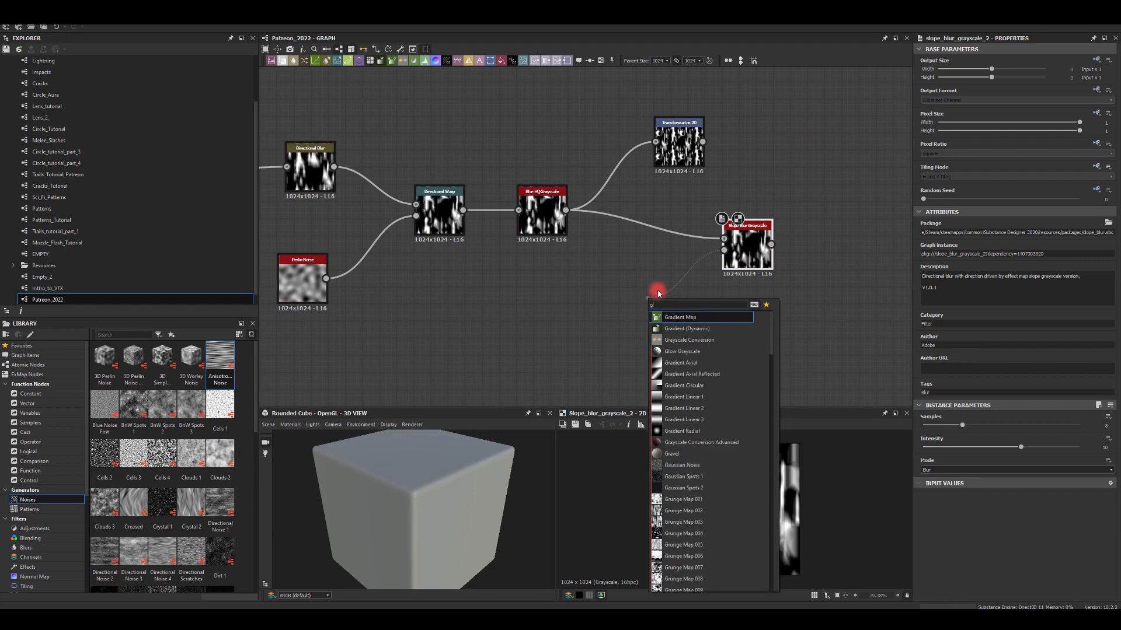
text(radi)
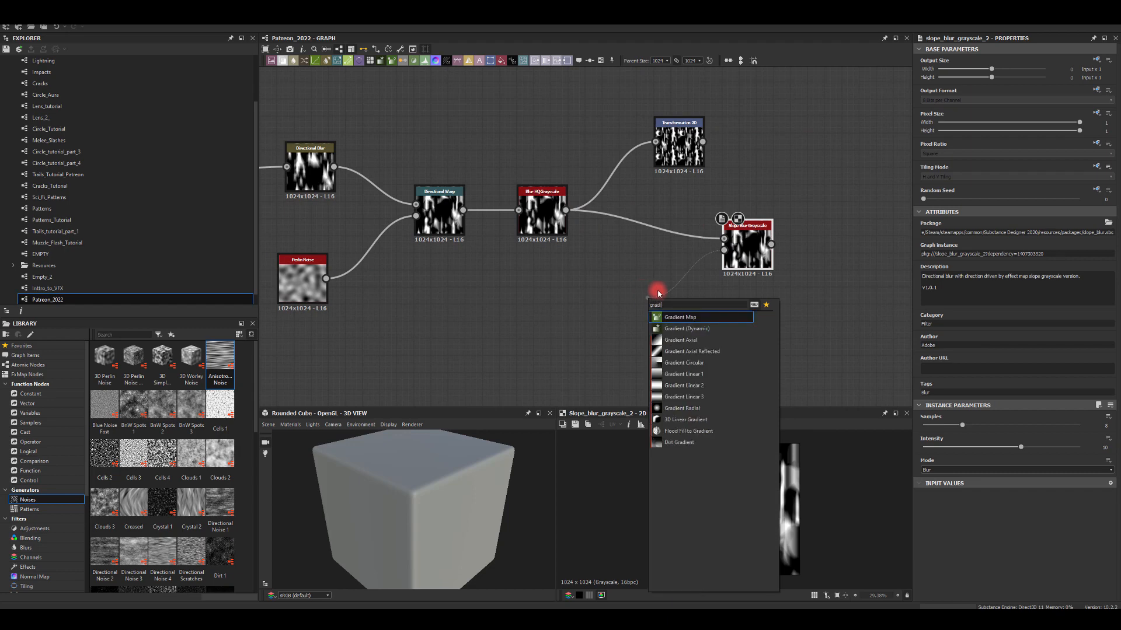
click(671, 374)
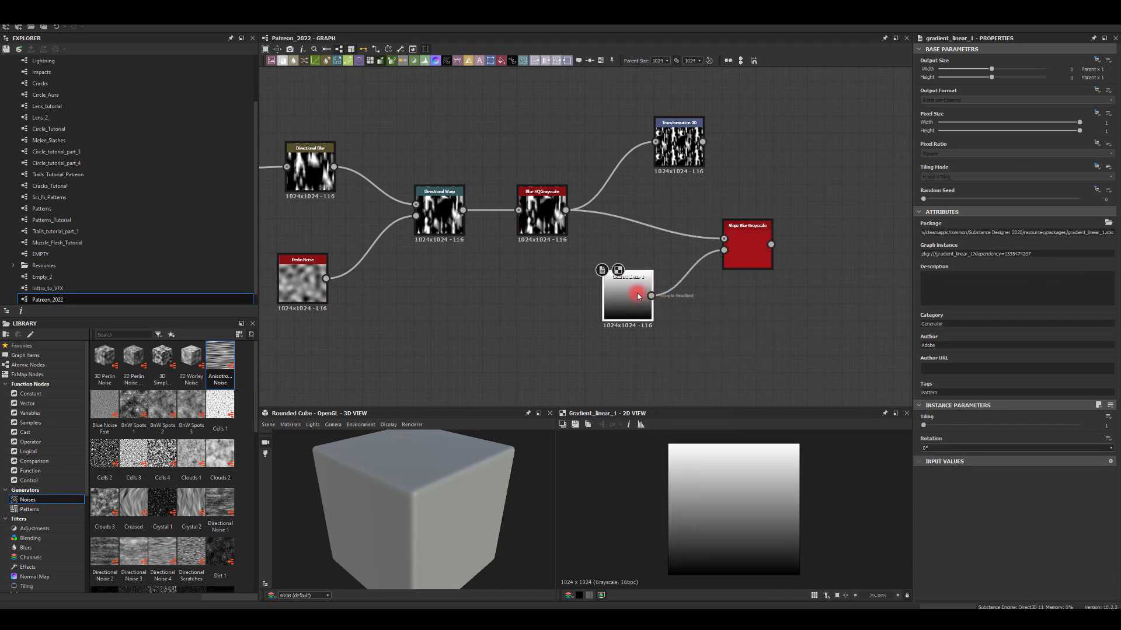
Raise the Slope Blur Grayscale's samples to the maximum, set its intensity to 50 and its mode to Min
click(743, 257)
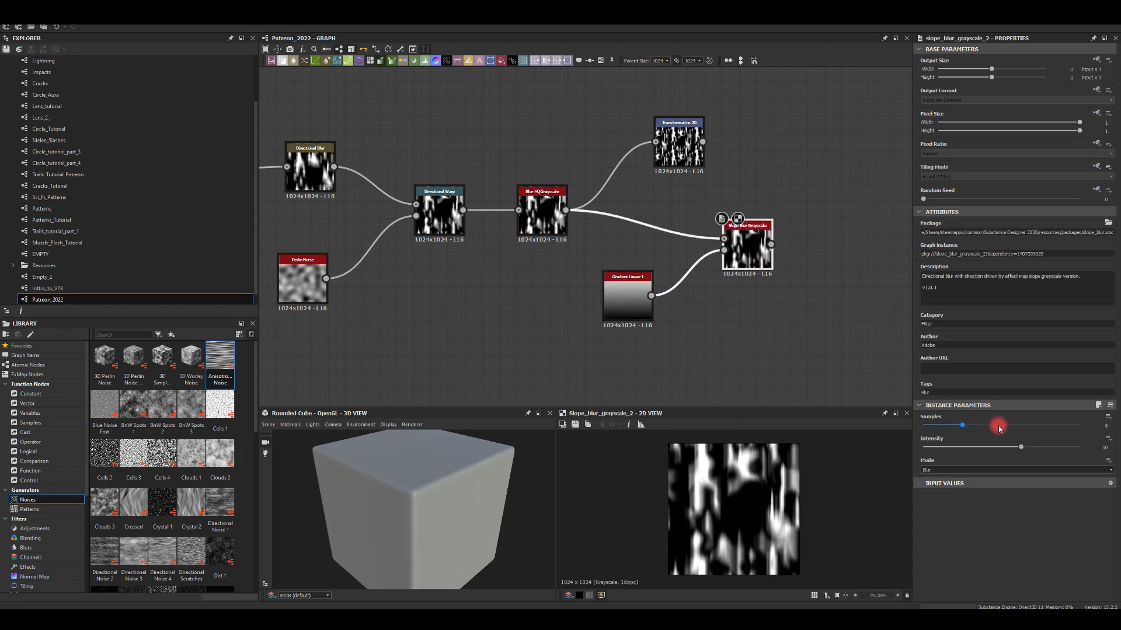
drag(999, 429, 1099, 448)
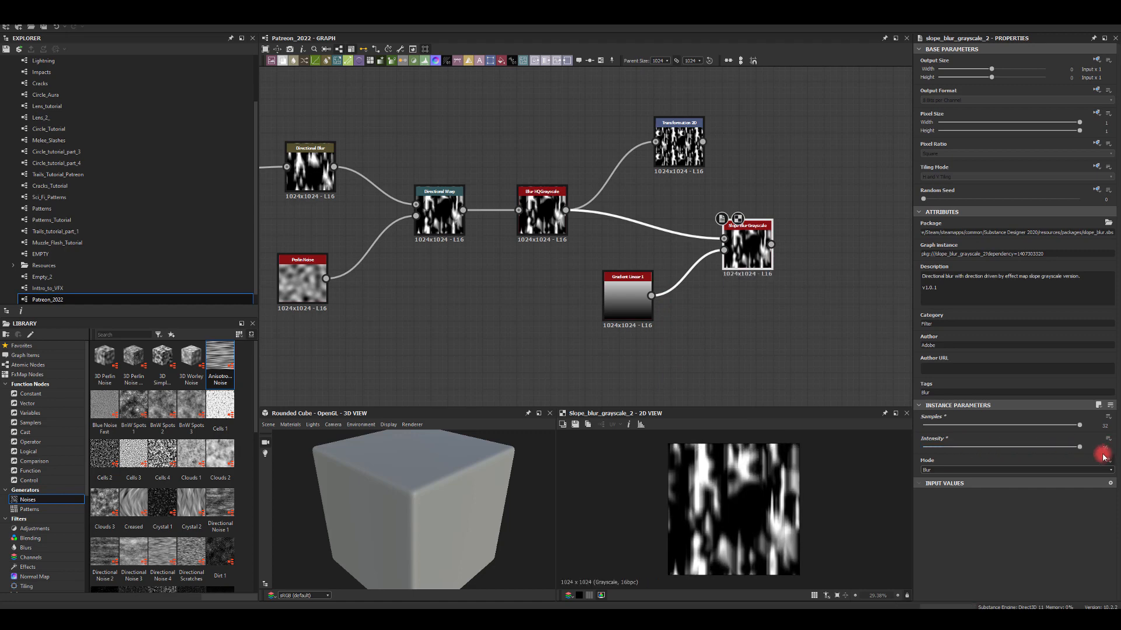
double_click(1100, 449)
text(50)
key(Return)
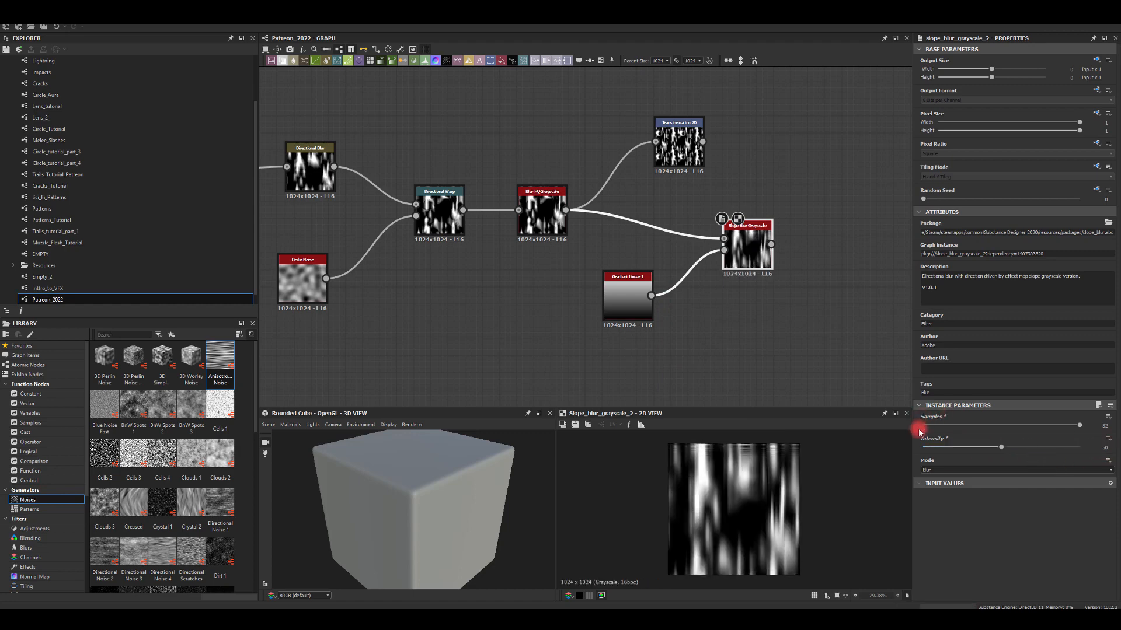
click(927, 472)
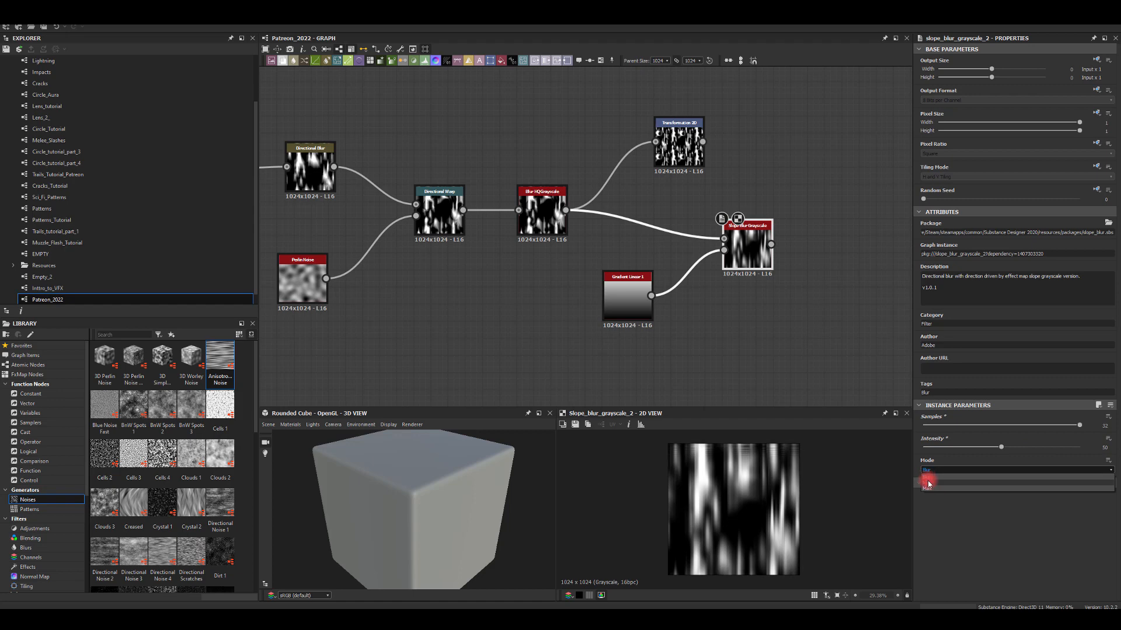
click(928, 481)
Move the Slope Blur Grayscale node slightly closer to its inputs and examine its blurred streaks in the 2D preview
middle_drag(738, 306, 693, 309)
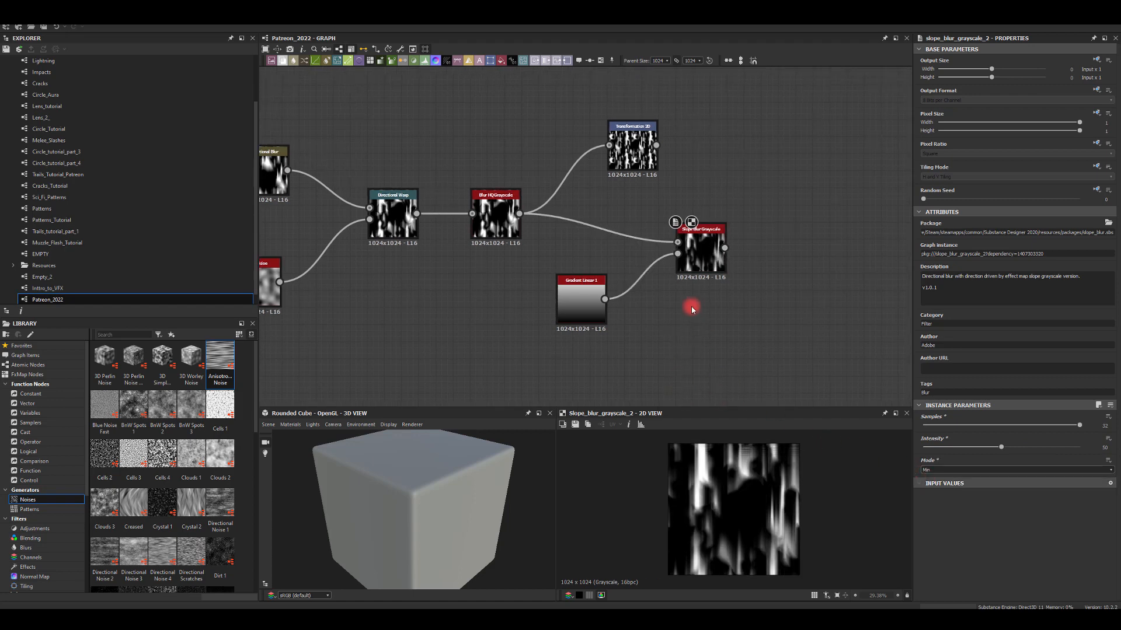
drag(702, 259, 685, 257)
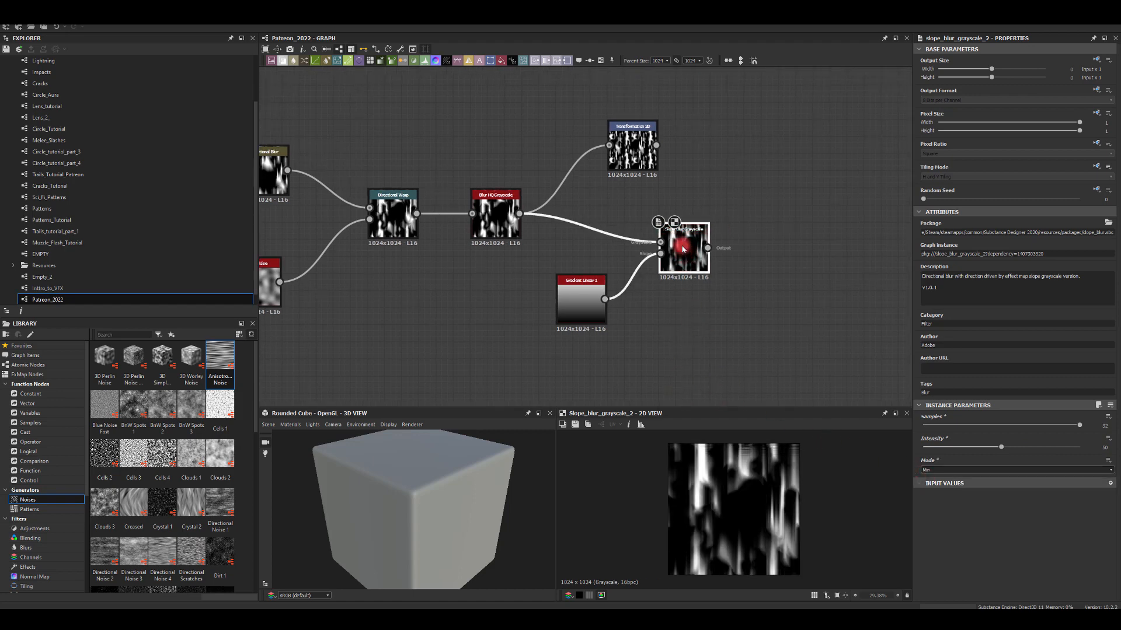
click(750, 205)
scroll(743, 446, up, 3)
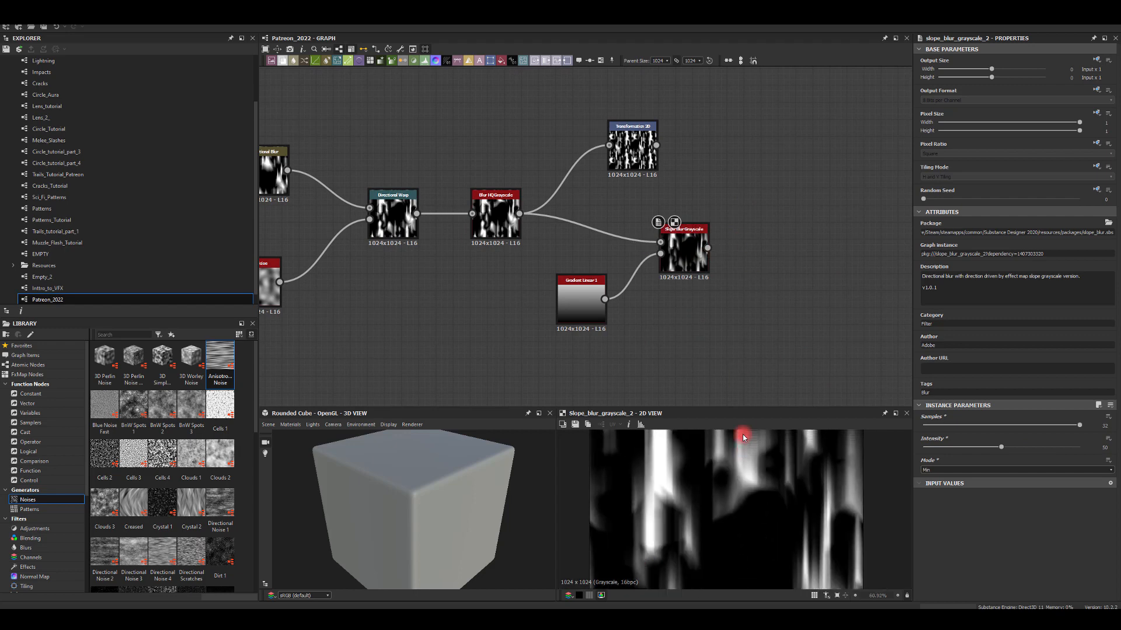
scroll(748, 443, down, 2)
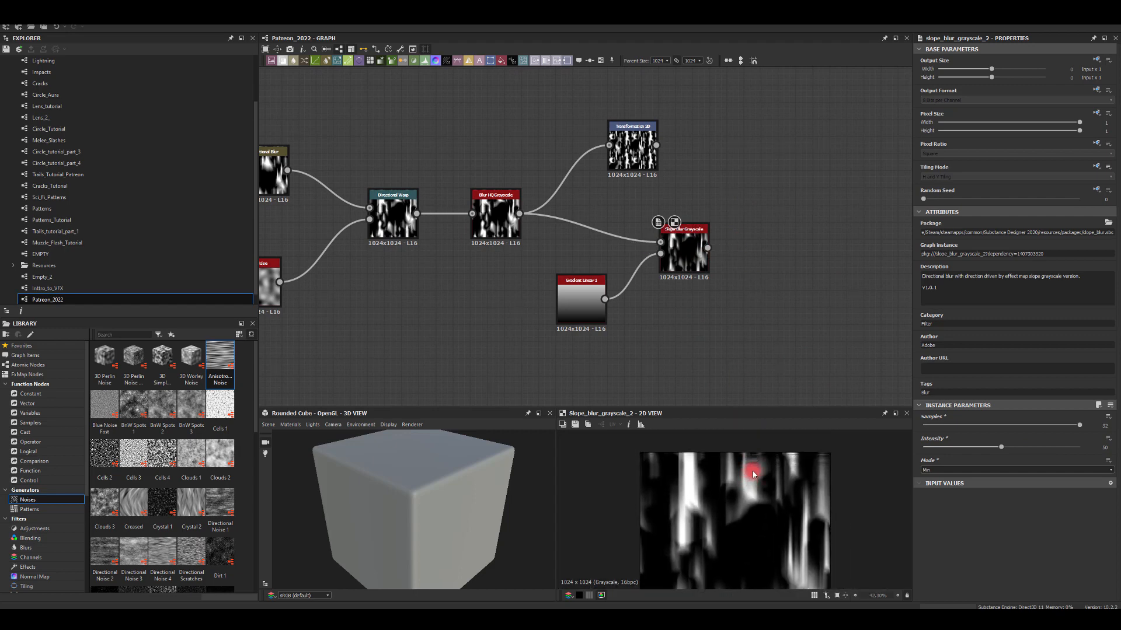
scroll(751, 458, down, 1)
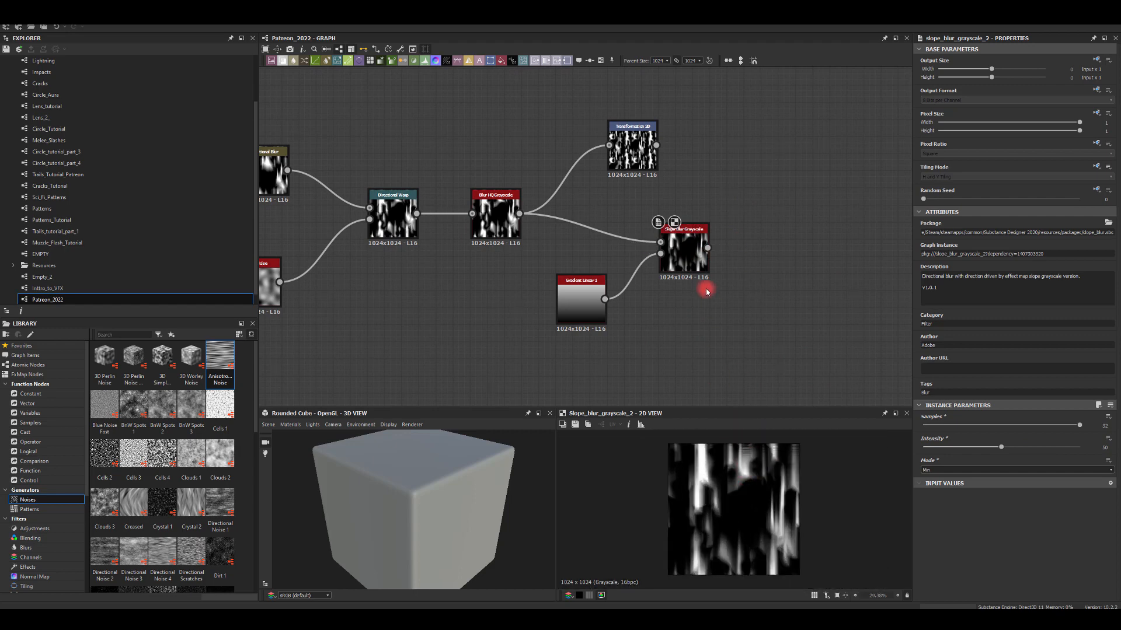
Add a Blur HQ Grayscale node after the Slope Blur Grayscale and set its intensity to 1
mouse_move(754, 245)
mouse_down()
mouse_move(764, 245)
mouse_move(752, 252)
mouse_up()
text(bl)
click(792, 284)
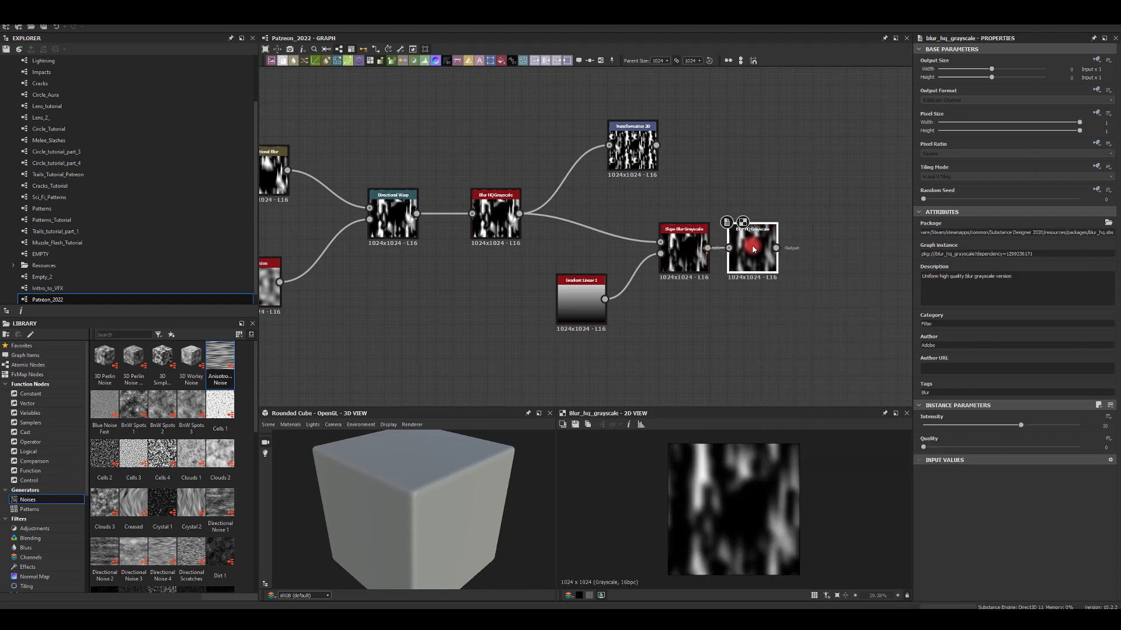
drag(1020, 424, 944, 425)
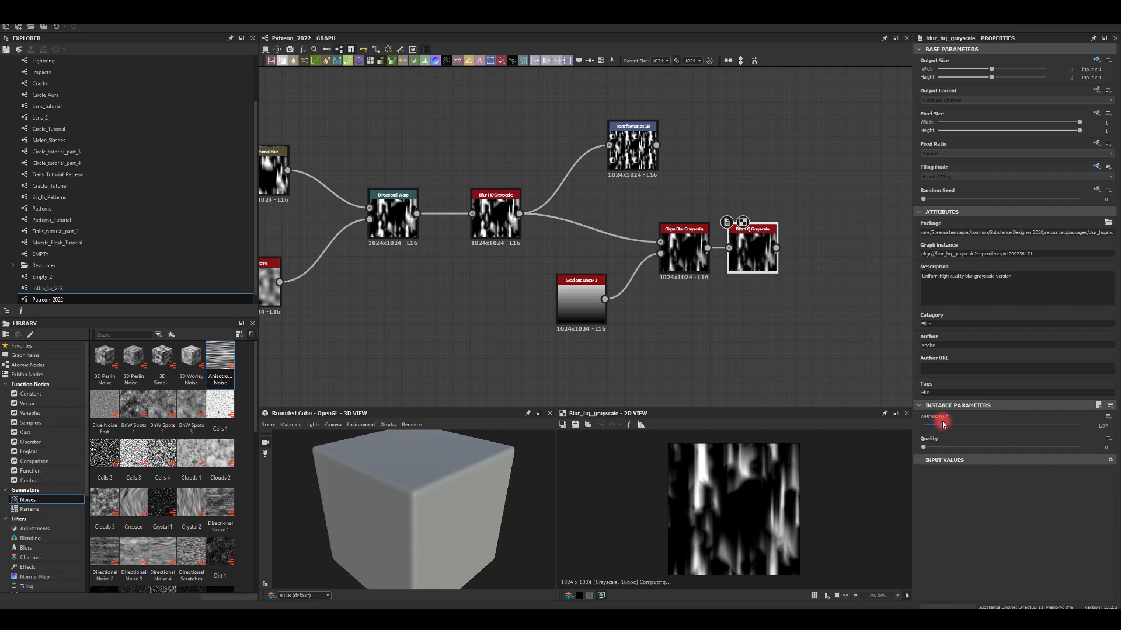
double_click(1101, 426)
text(1)
key(Return)
Move the Transformation 2D node past the second Blur HQ Grayscale, feed it from that blur and inspect the tiled result
middle_drag(779, 207, 735, 227)
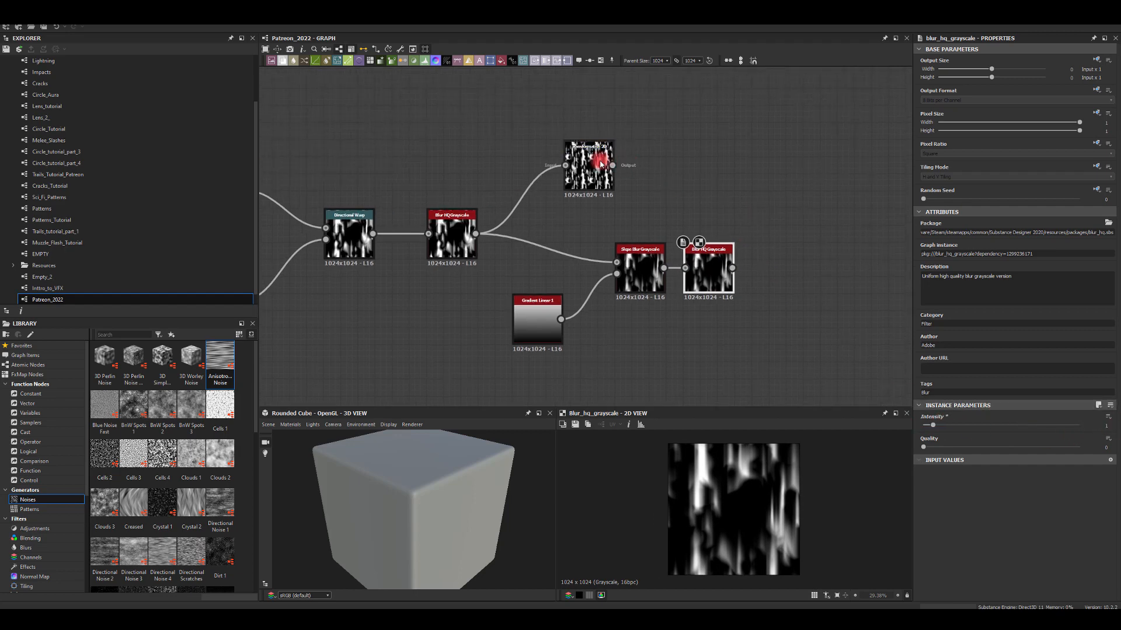
drag(593, 162, 795, 170)
drag(764, 208, 771, 165)
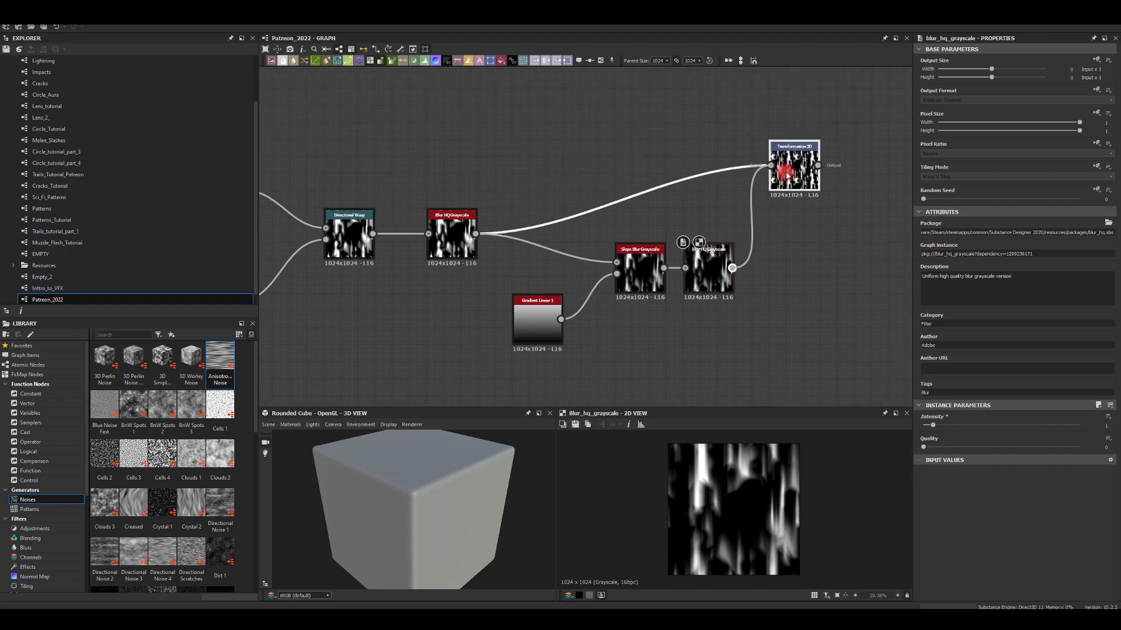
double_click(785, 170)
scroll(736, 525, up, 2)
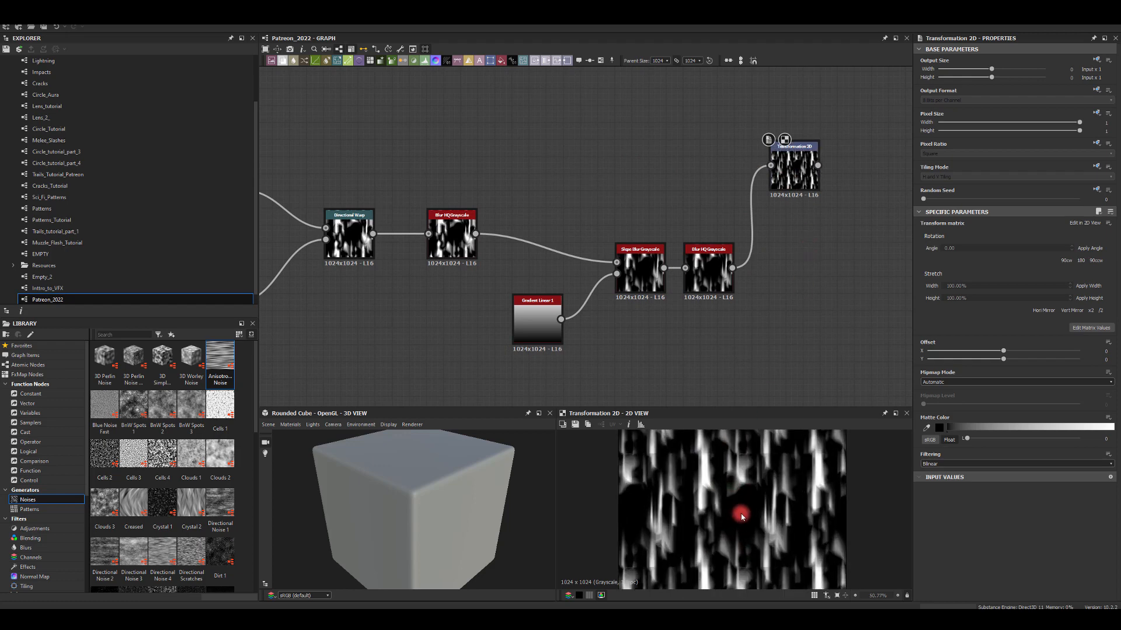
scroll(739, 511, up, 1)
scroll(735, 493, down, 1)
scroll(732, 459, up, 4)
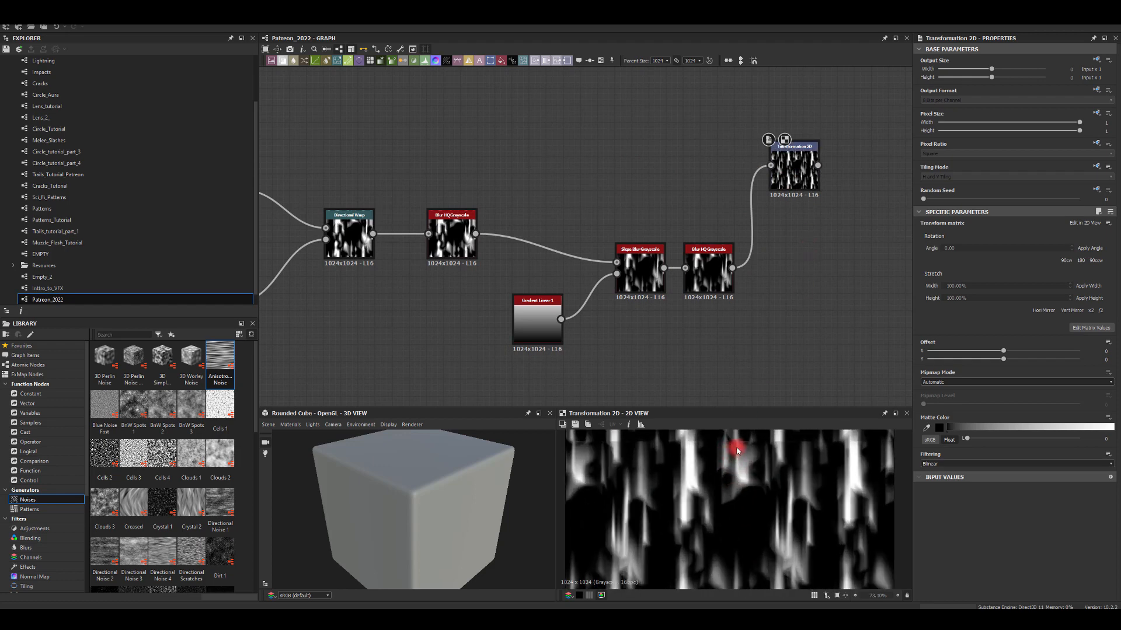
Set the second Blur HQ Grayscale's intensity to 2 and inspect the tiled streaks in the 2D preview
click(708, 260)
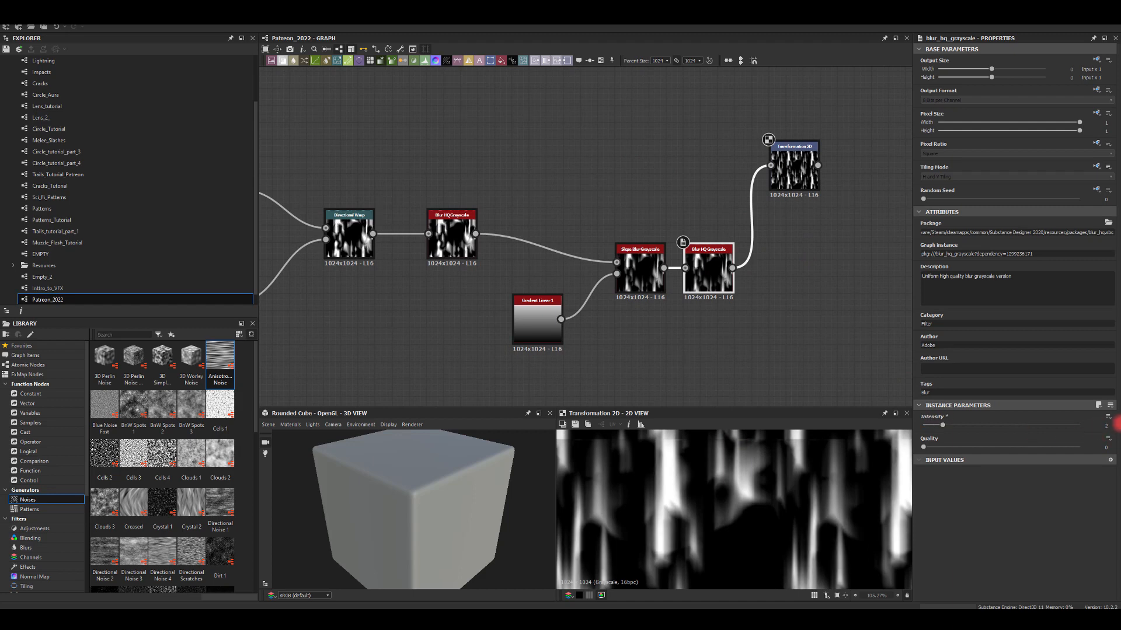
scroll(654, 467, down, 4)
scroll(693, 477, up, 4)
middle_drag(685, 469, 692, 473)
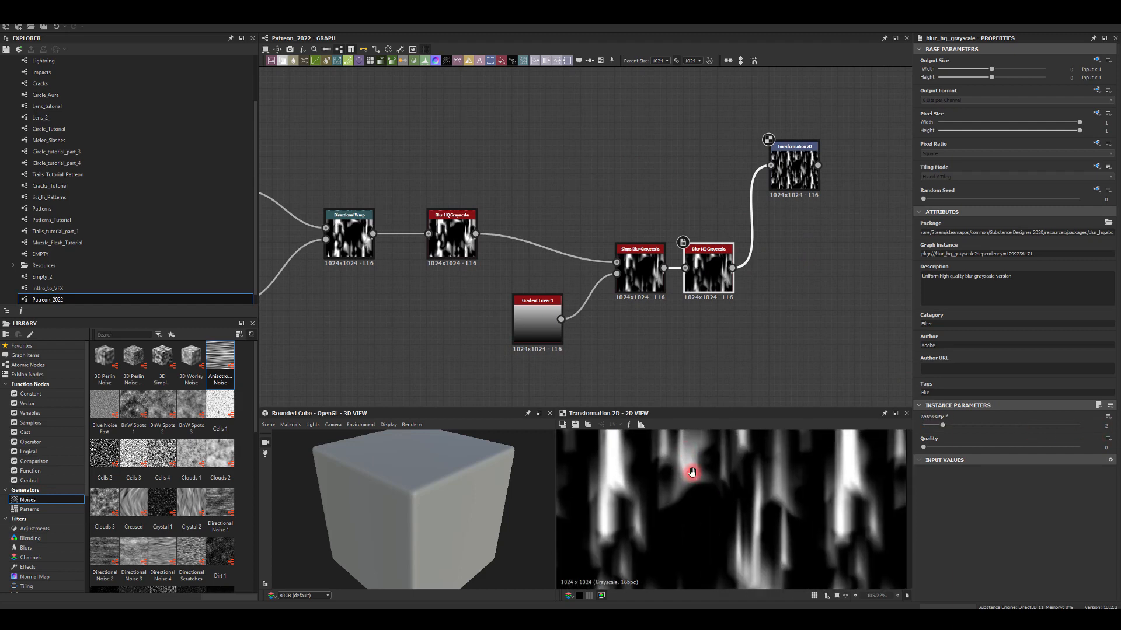
scroll(697, 466, up, 3)
scroll(688, 465, down, 10)
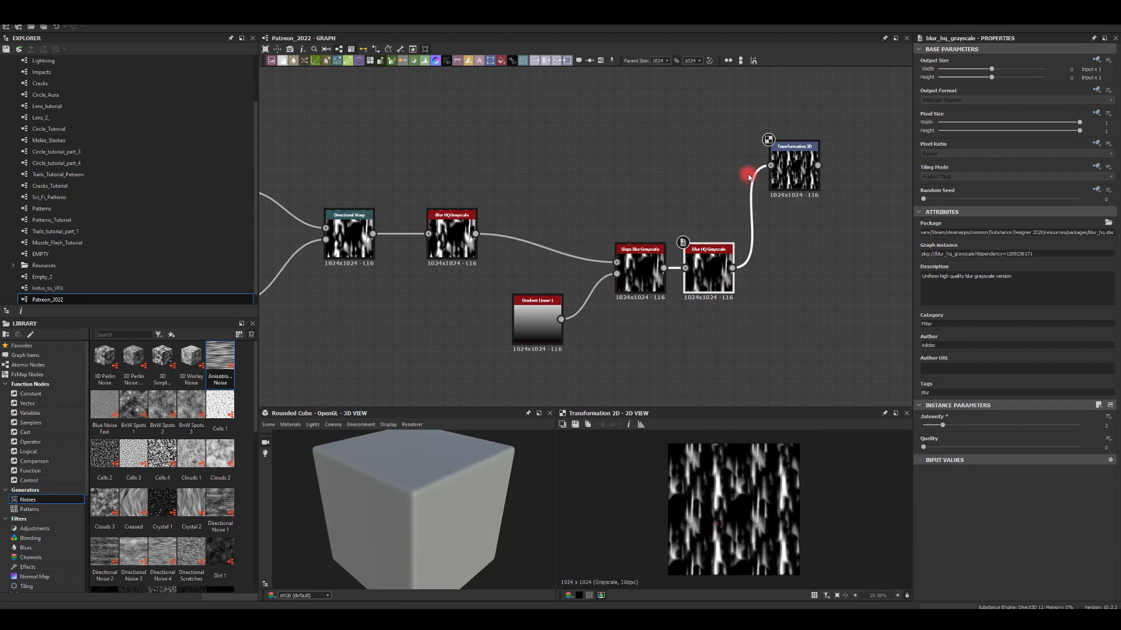
Add a Histogram Scan node fed from the second Blur HQ Grayscale, with position about 0.23 and contrast about 0.81
middle_drag(726, 266, 619, 232)
scroll(681, 251, up, 1)
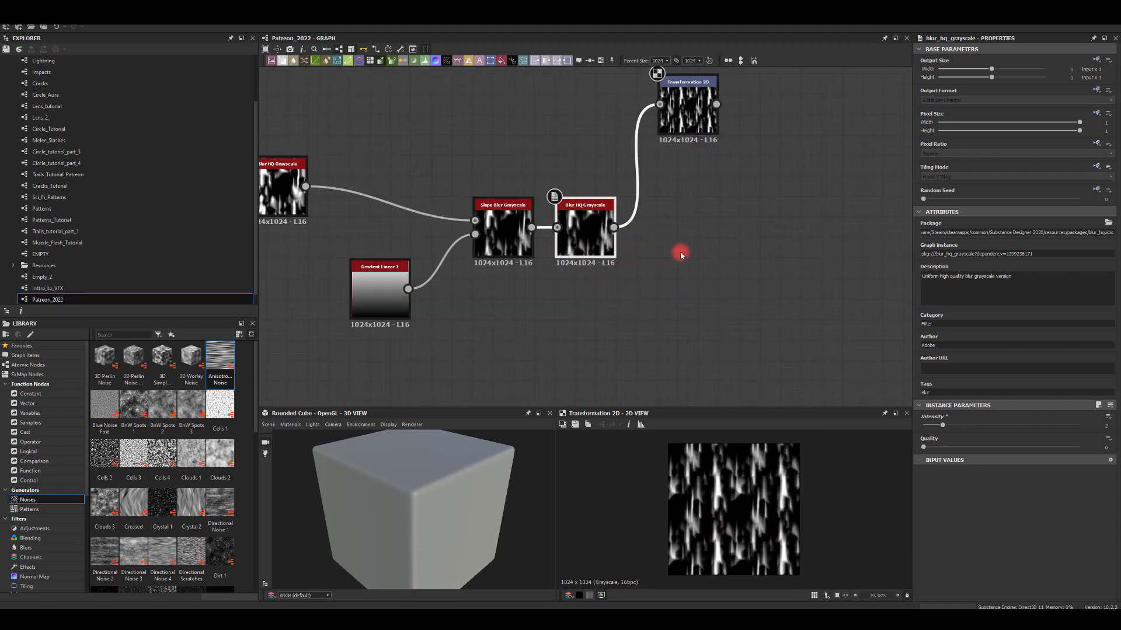
middle_drag(680, 251, 657, 249)
double_click(566, 225)
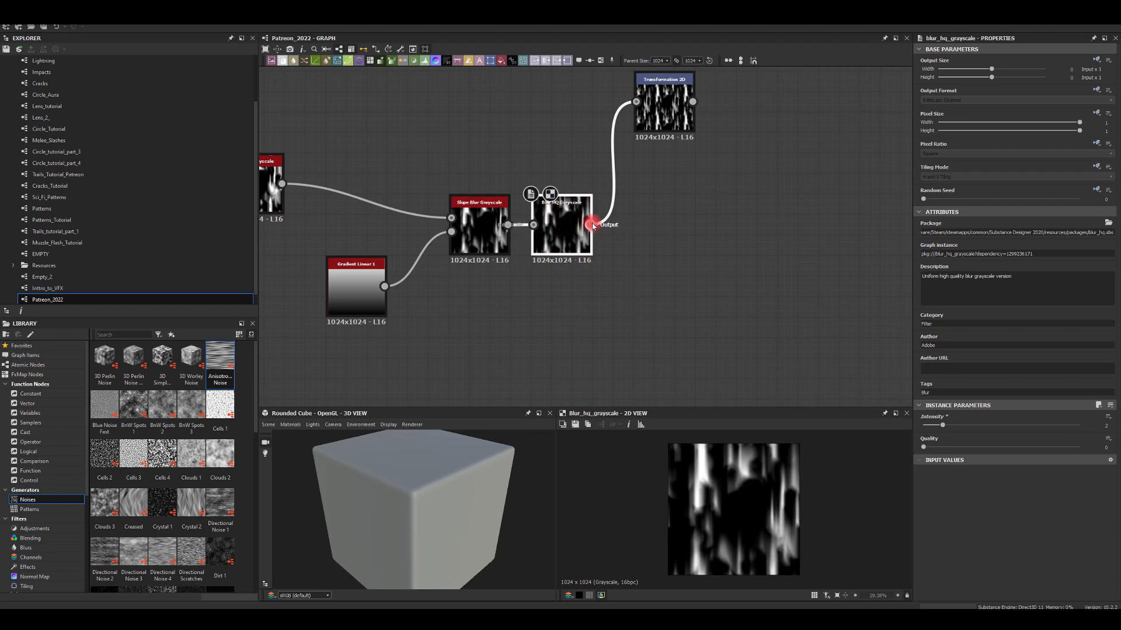
drag(618, 248, 717, 243)
key(Escape)
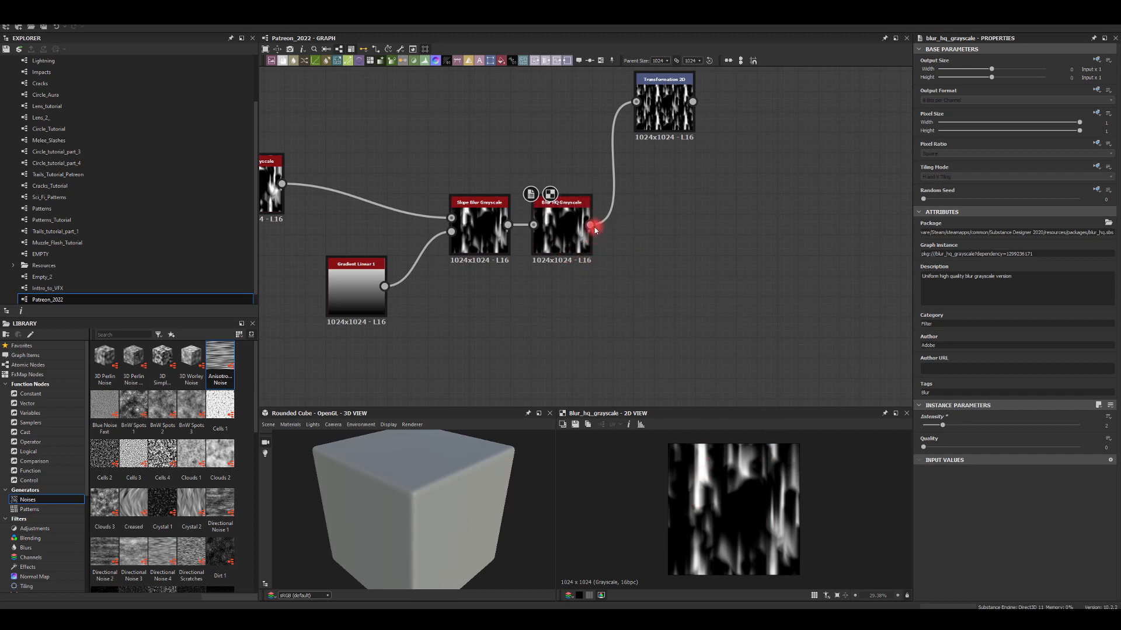
drag(594, 229, 691, 303)
text(scan)
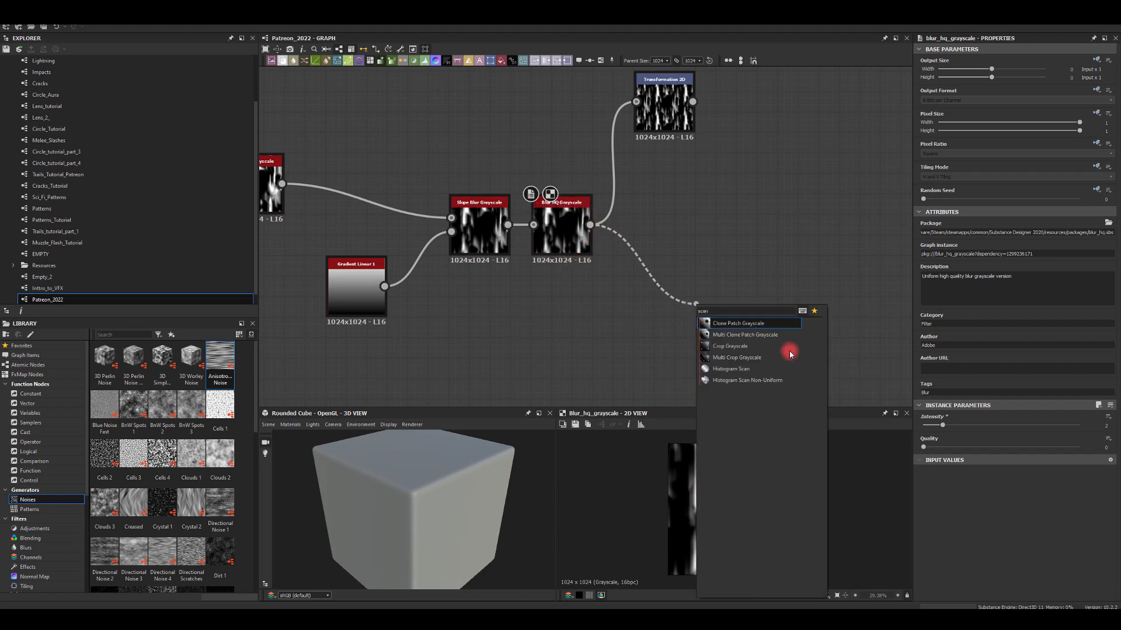
click(705, 369)
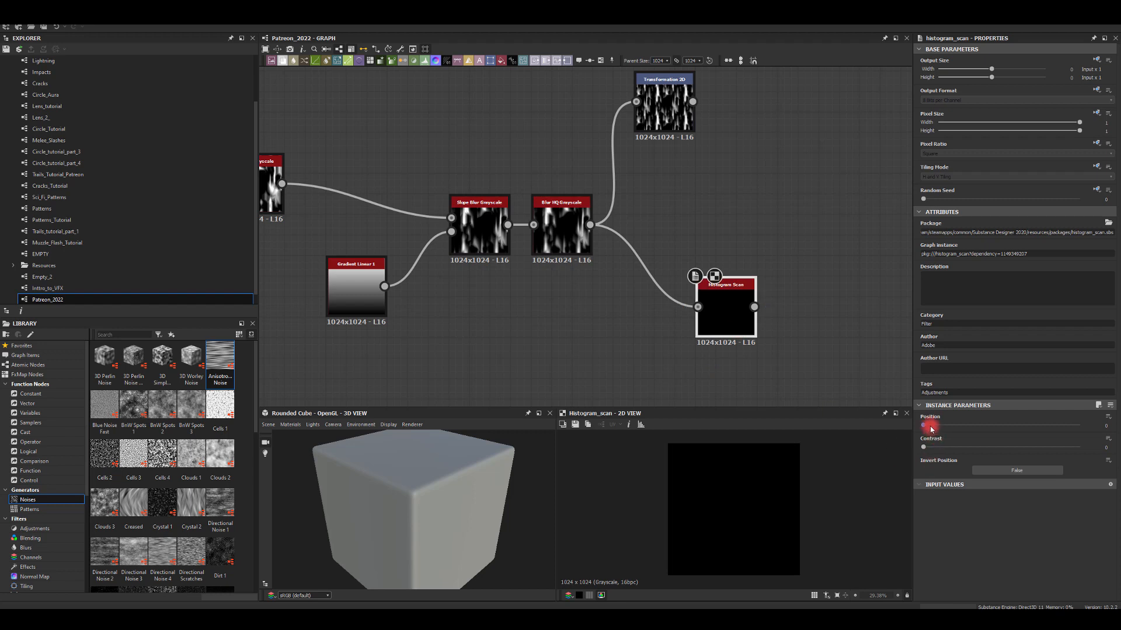
mouse_move(923, 426)
mouse_down()
mouse_move(965, 427)
mouse_move(980, 447)
mouse_move(1049, 447)
mouse_up()
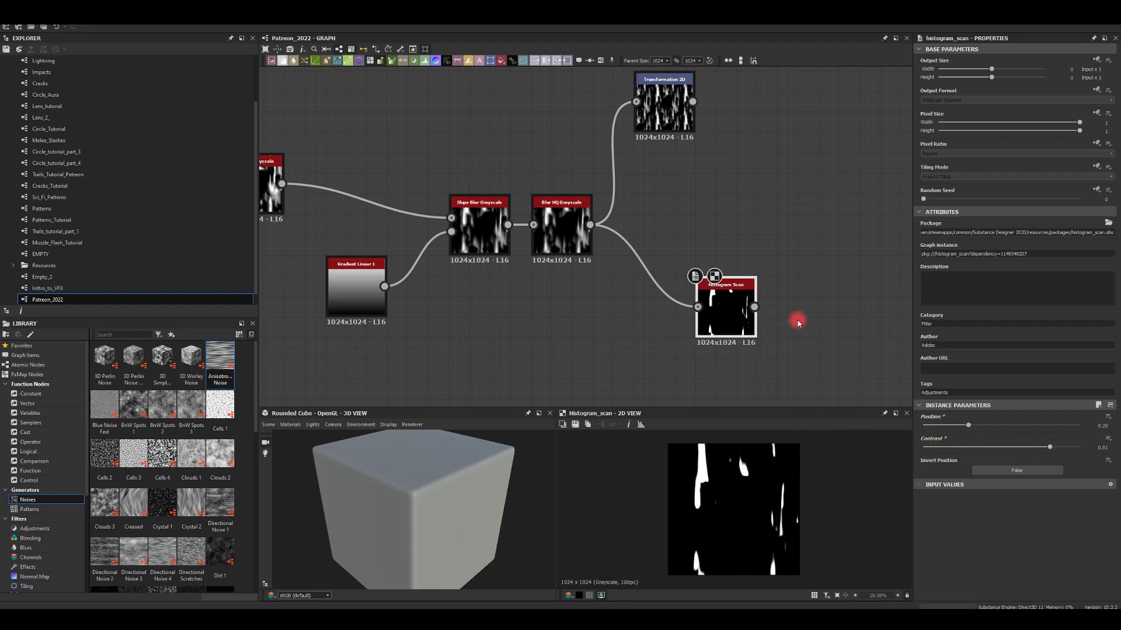
drag(965, 427, 959, 425)
Add a Blend node with the Histogram Scan as foreground and the second Blur HQ Grayscale as background
middle_drag(805, 187, 683, 249)
drag(691, 345, 722, 310)
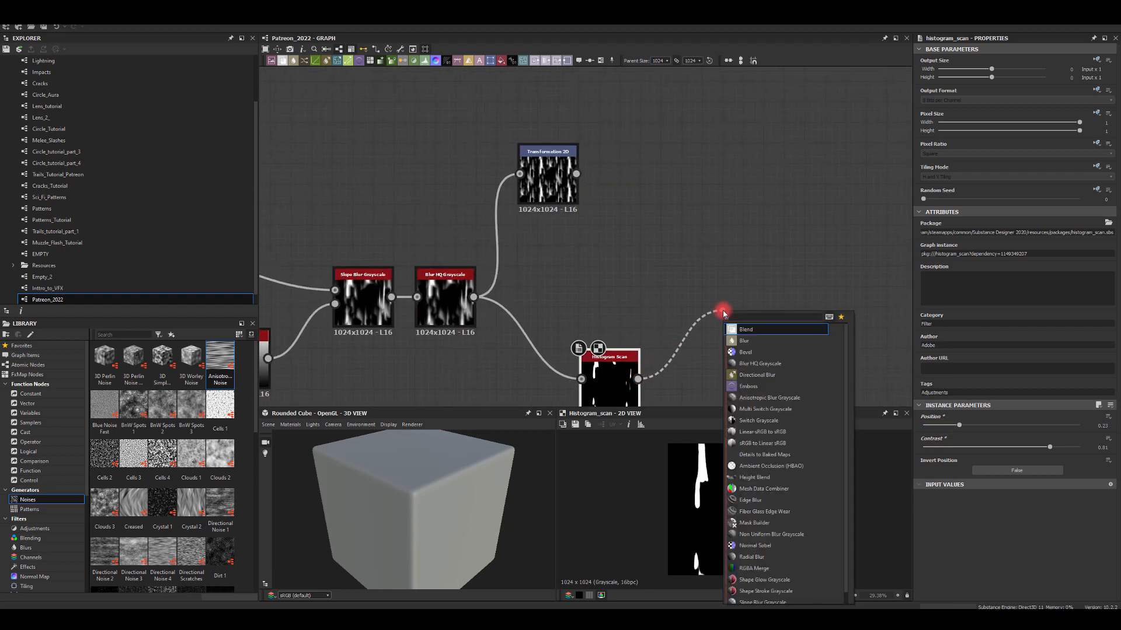
text(bl)
click(730, 329)
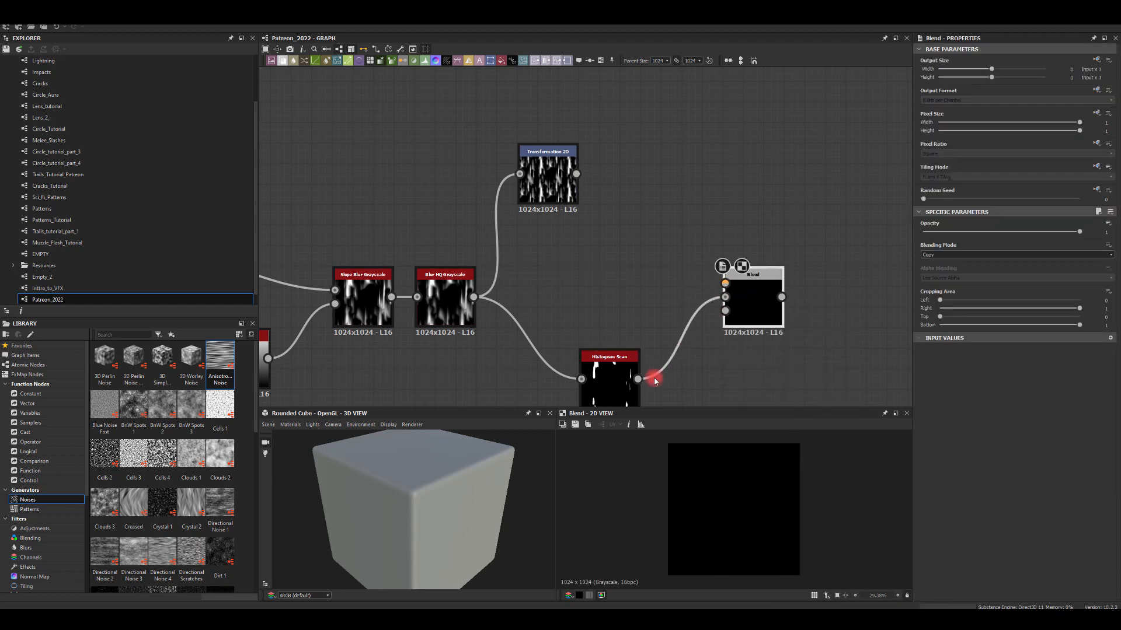
mouse_move(654, 381)
mouse_down()
mouse_move(681, 321)
mouse_move(725, 284)
mouse_up()
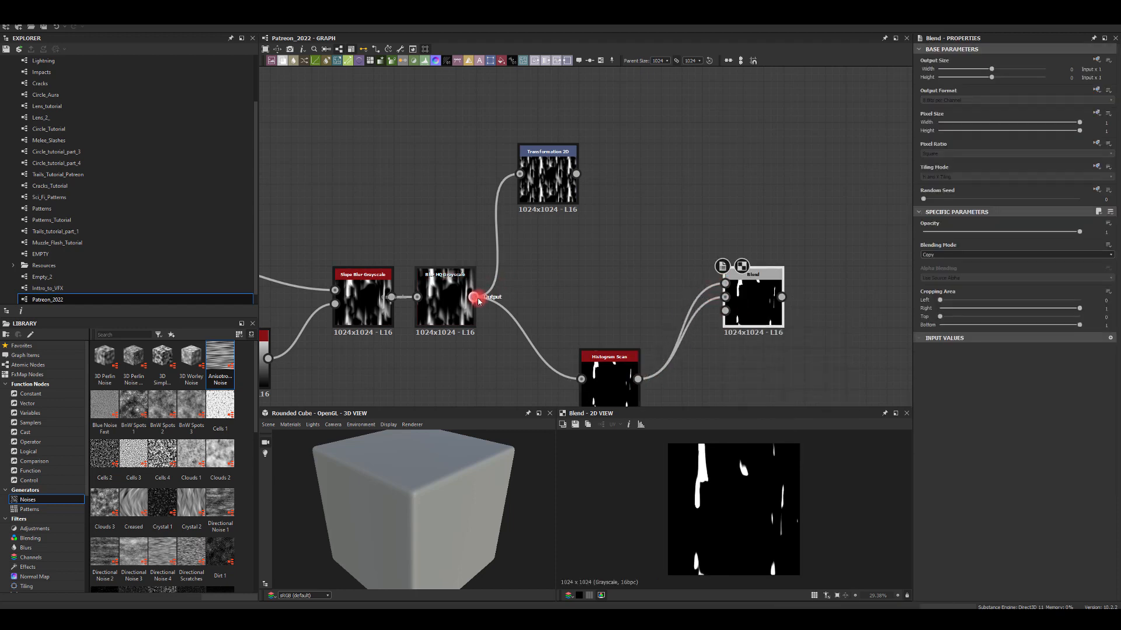
drag(478, 301, 728, 303)
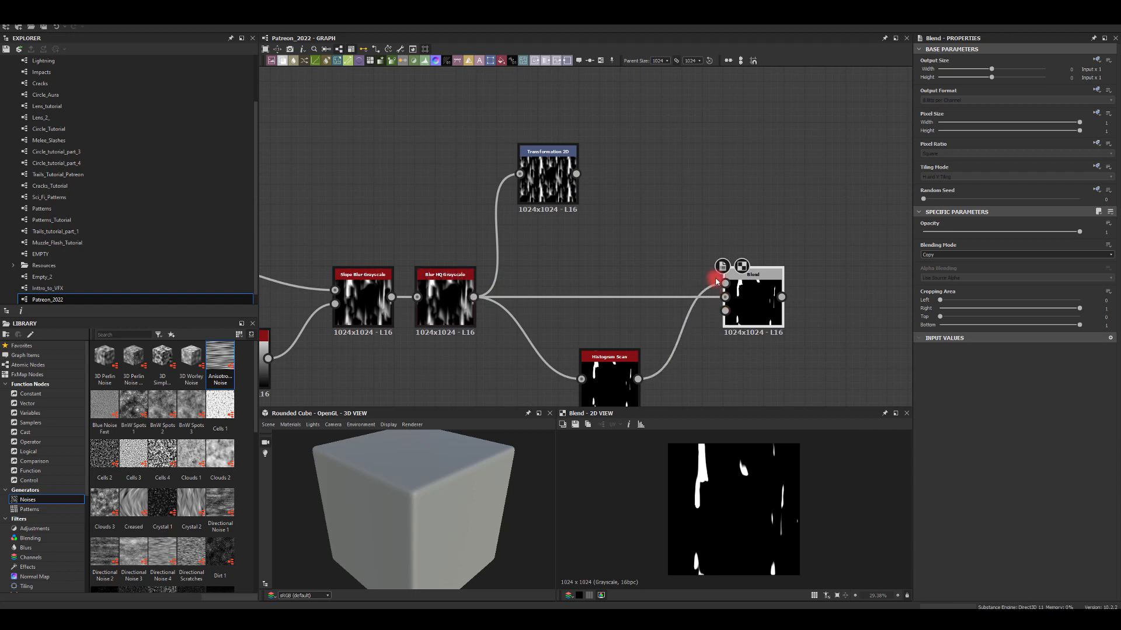
Set the Blend node's blending mode to Add (Linear Dodge) and keep its opacity at 1
click(747, 301)
click(936, 254)
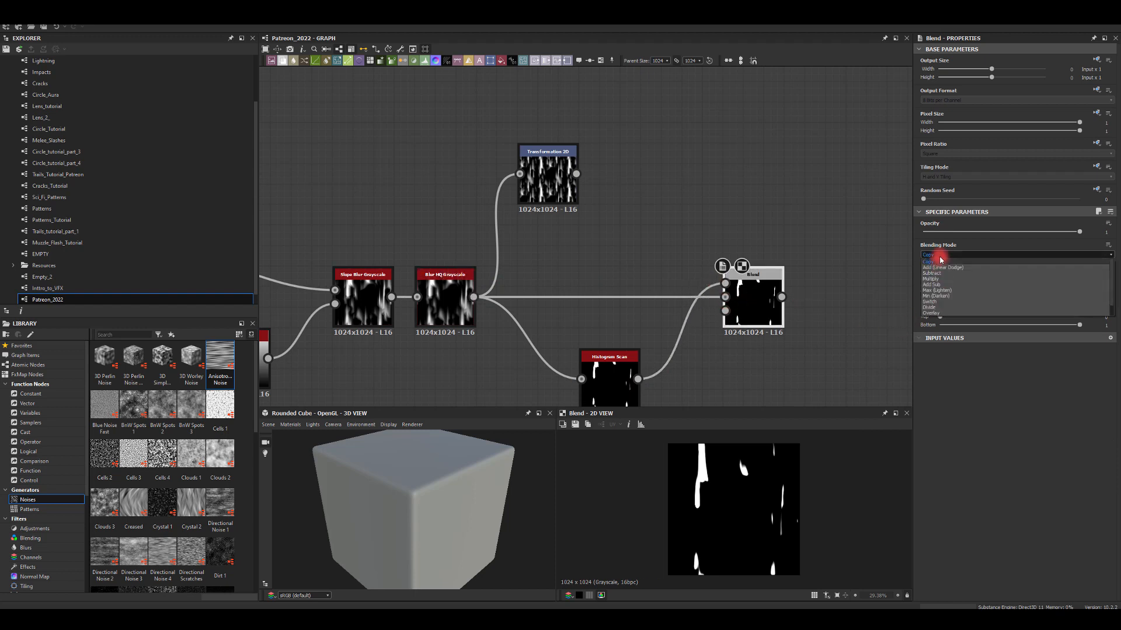
click(934, 268)
drag(1062, 237, 1094, 230)
middle_drag(824, 173, 782, 109)
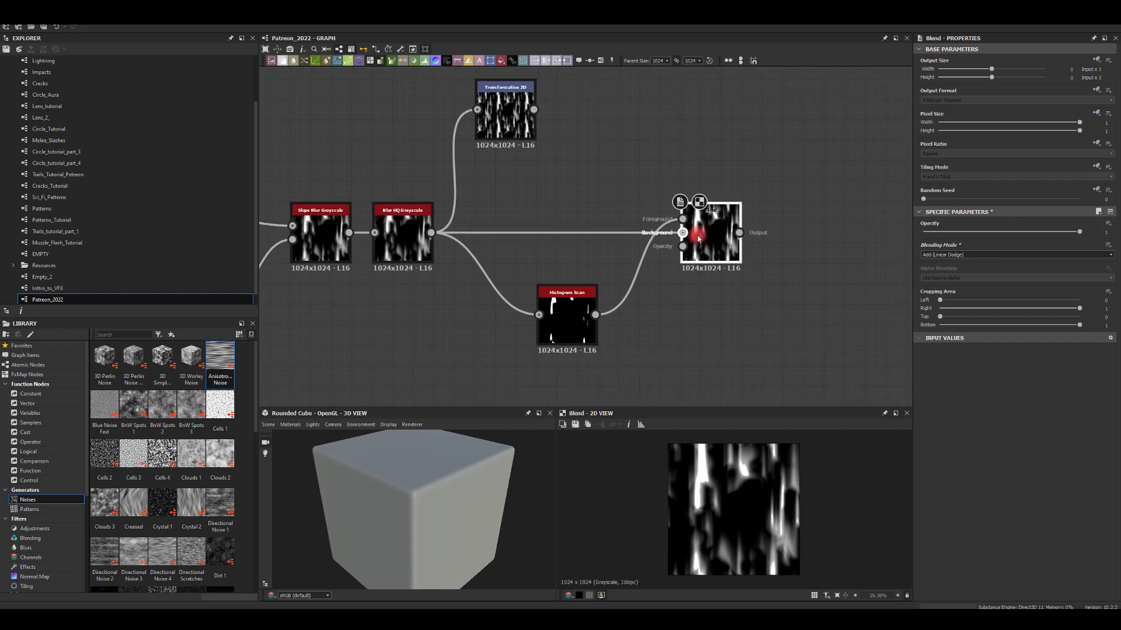
Move the Histogram Scan closer to its input and insert a Blur HQ Grayscale between it and the Blend's foreground
drag(572, 310, 490, 310)
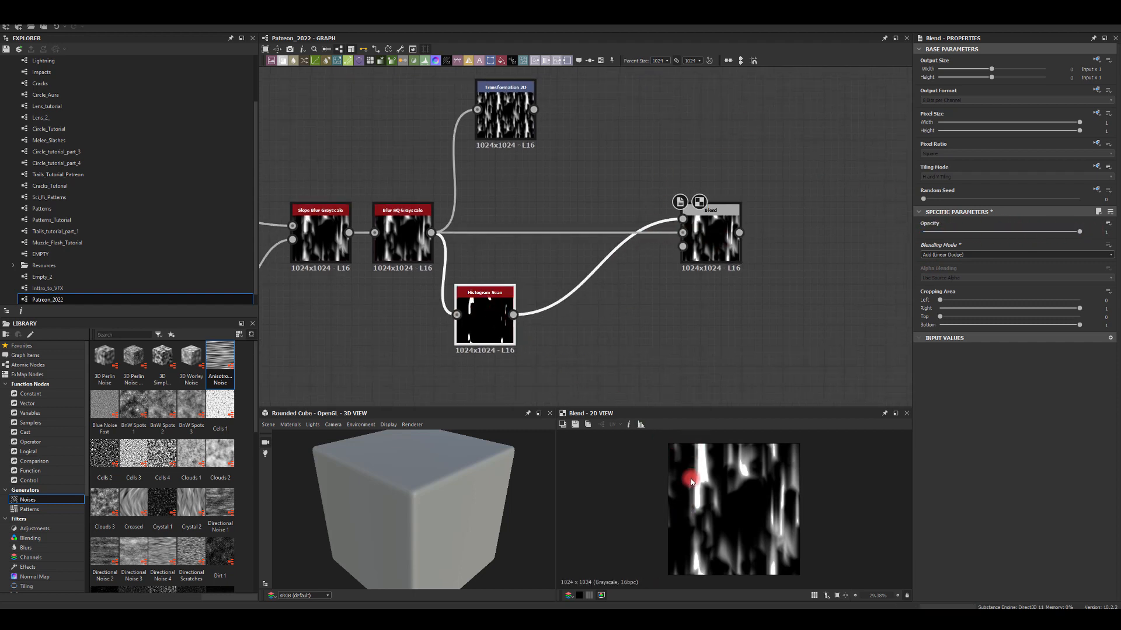
click(490, 330)
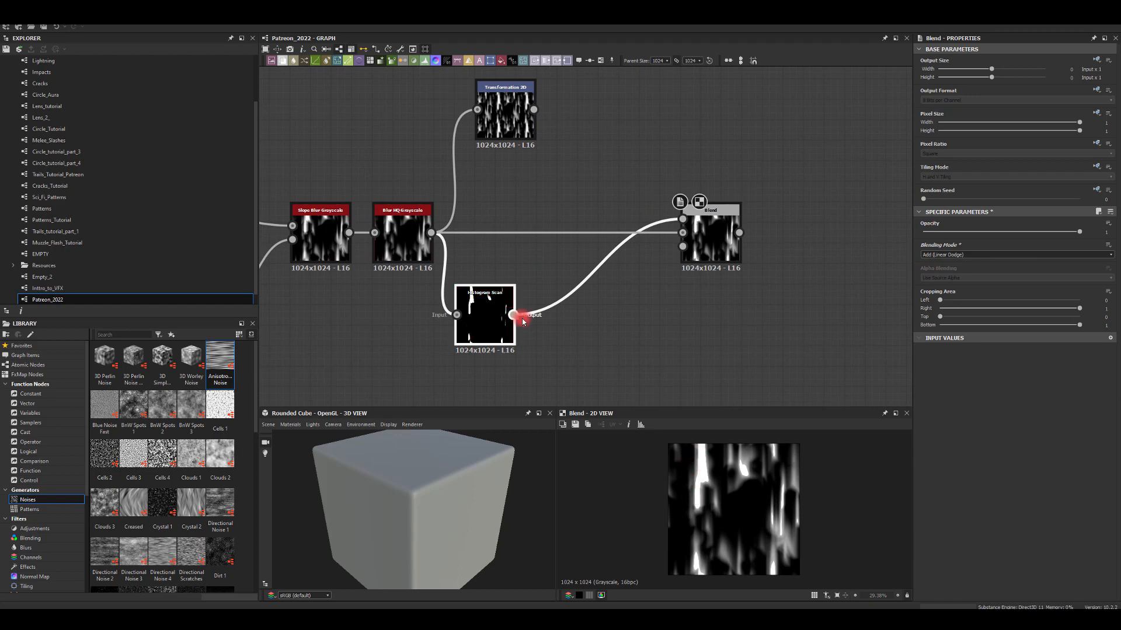
drag(522, 321, 682, 218)
text(bl)
click(601, 369)
click(703, 242)
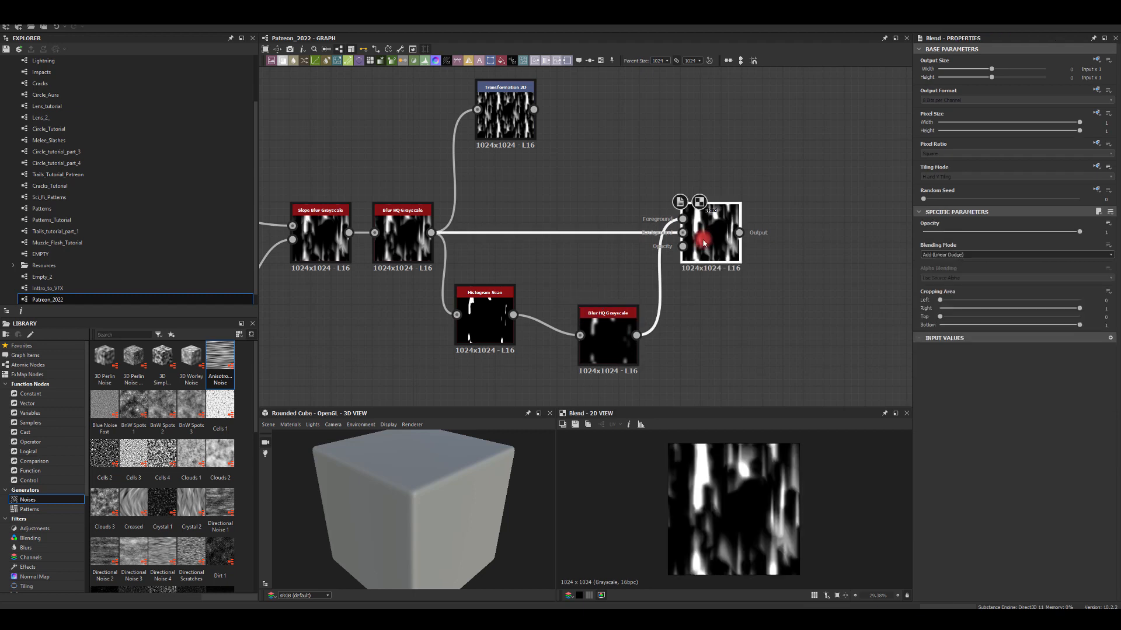
Set the intensity of the Blur HQ Grayscale after the Histogram Scan to 5
click(607, 326)
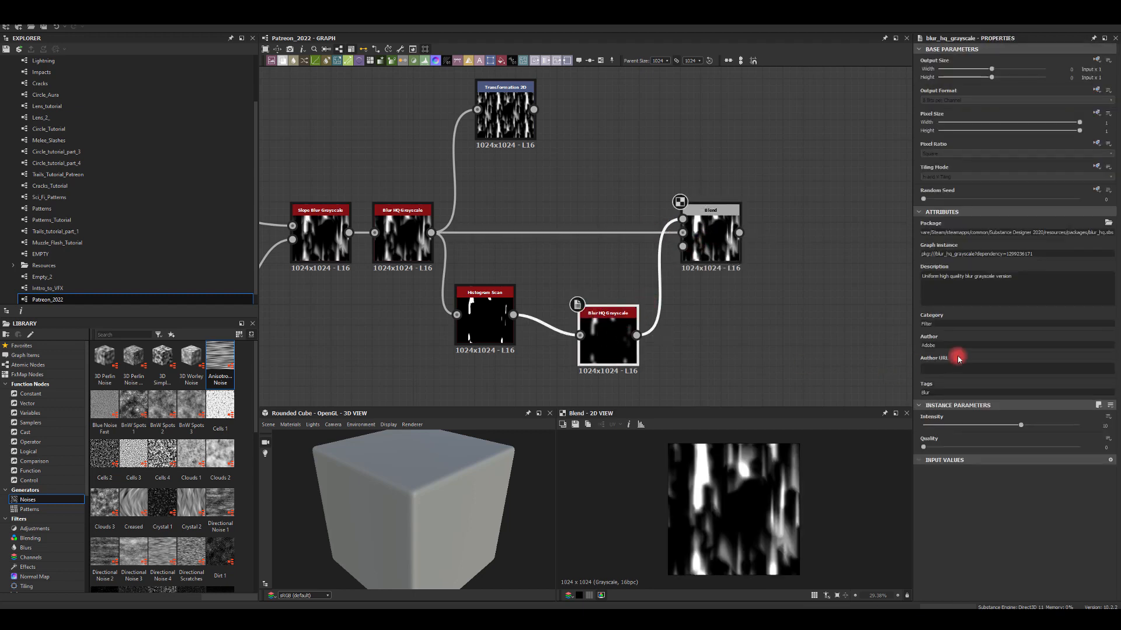
double_click(1106, 428)
text(5)
key(Return)
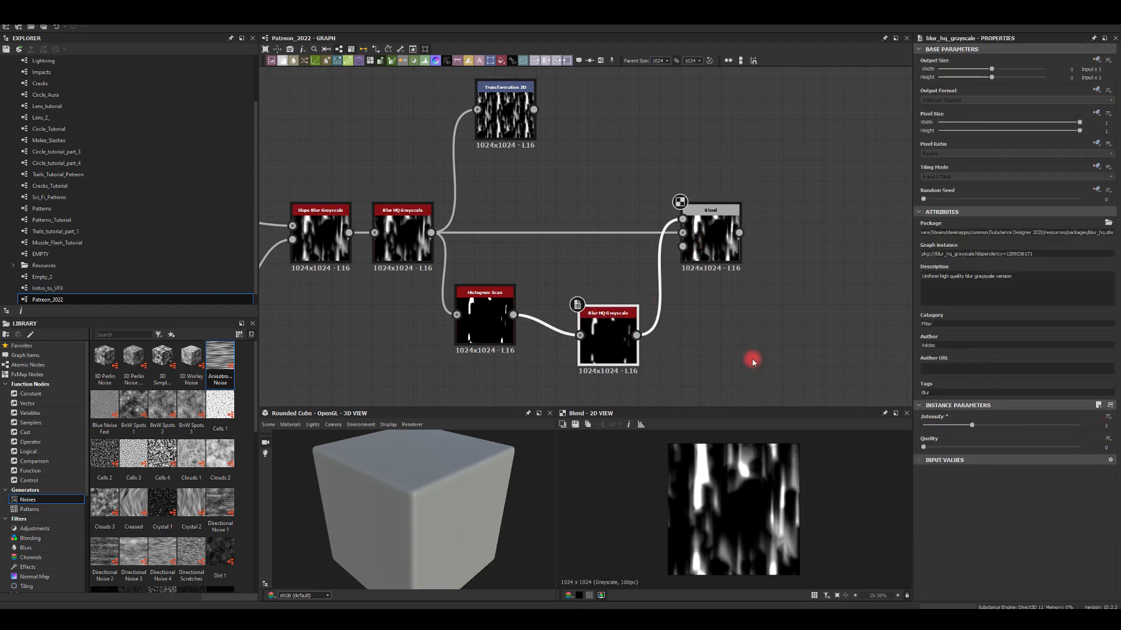
click(747, 316)
Add a Gradient Map node fed from the Blend node's output
middle_drag(832, 217, 763, 188)
middle_drag(790, 145, 689, 172)
drag(576, 258, 682, 200)
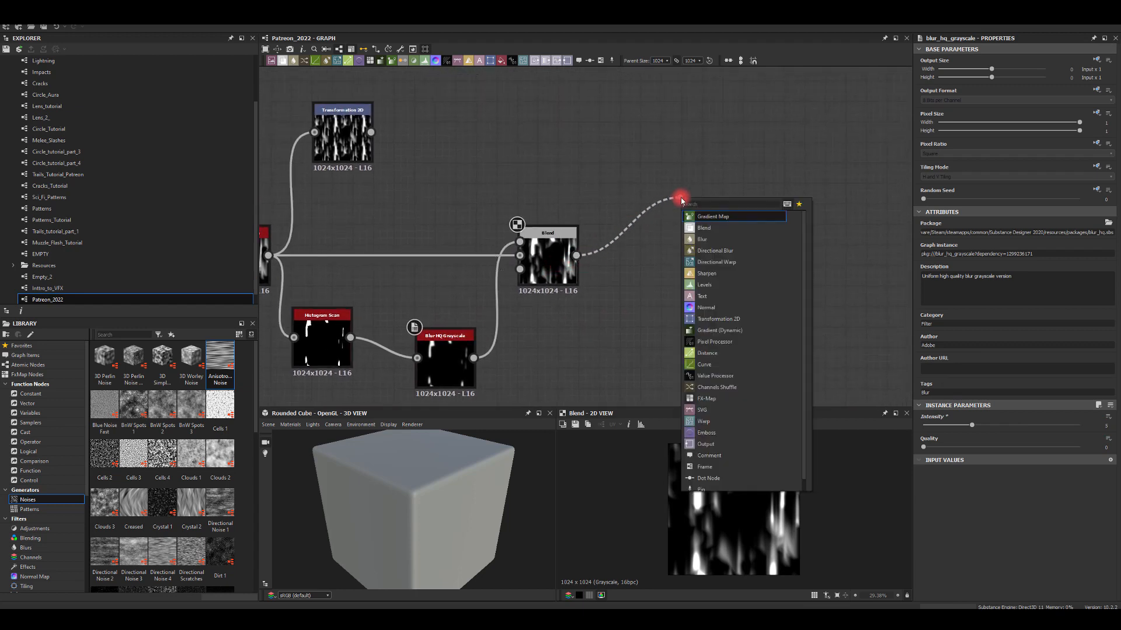
text(gr)
click(701, 218)
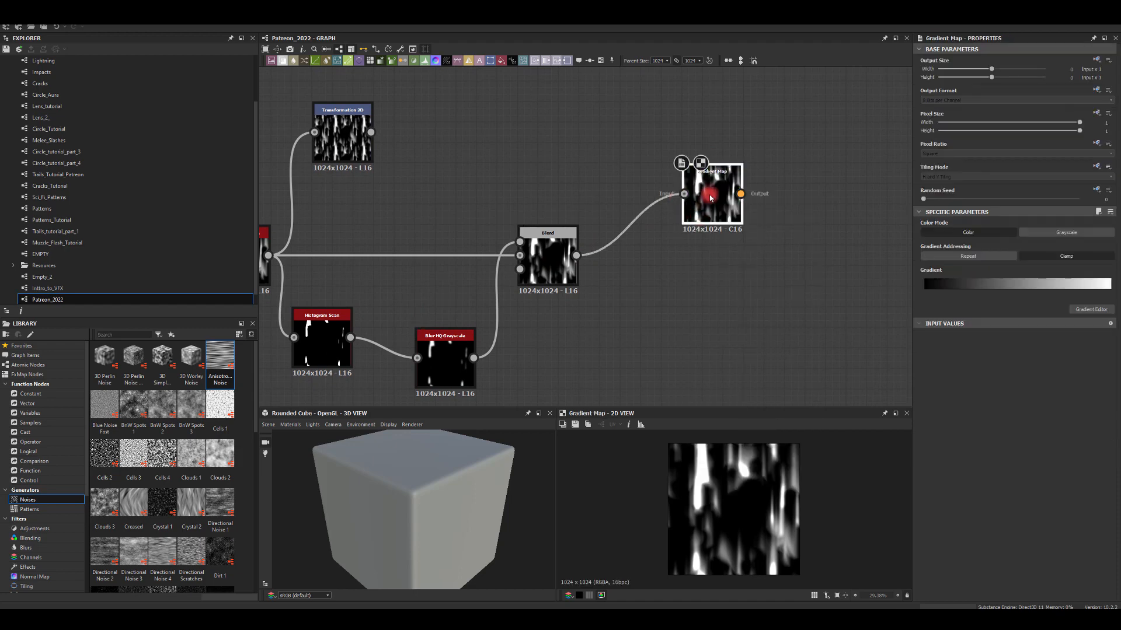
Add a key near the gradient's bright end and set the gradient interpolation to Smooth with smoothness 1
click(1086, 292)
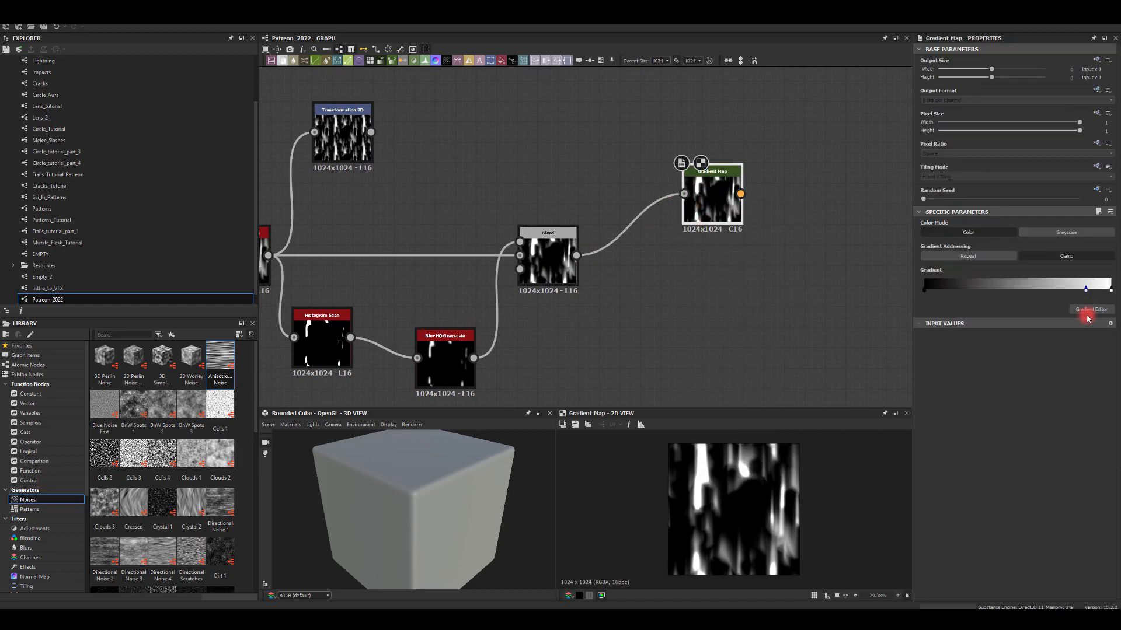
click(1079, 311)
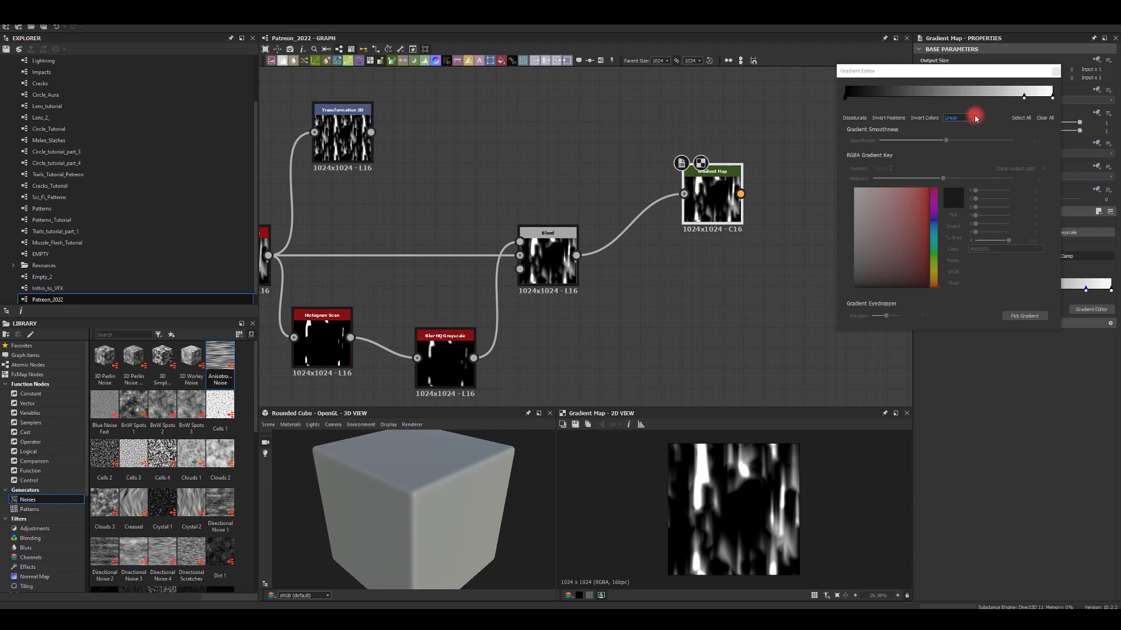
click(952, 118)
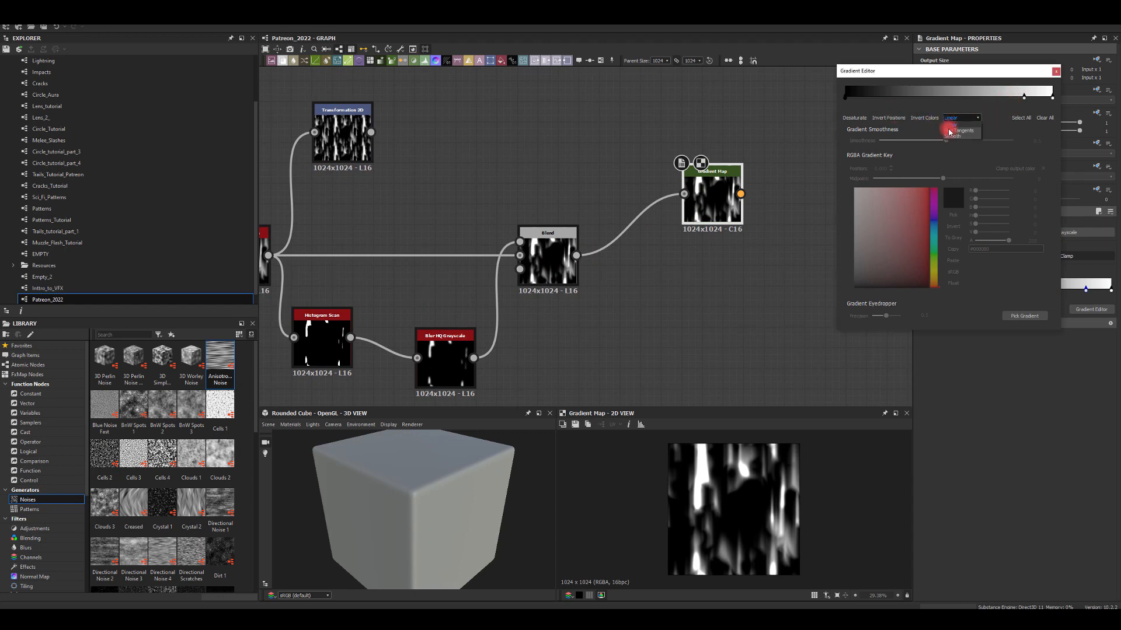
click(949, 136)
drag(964, 140, 1051, 141)
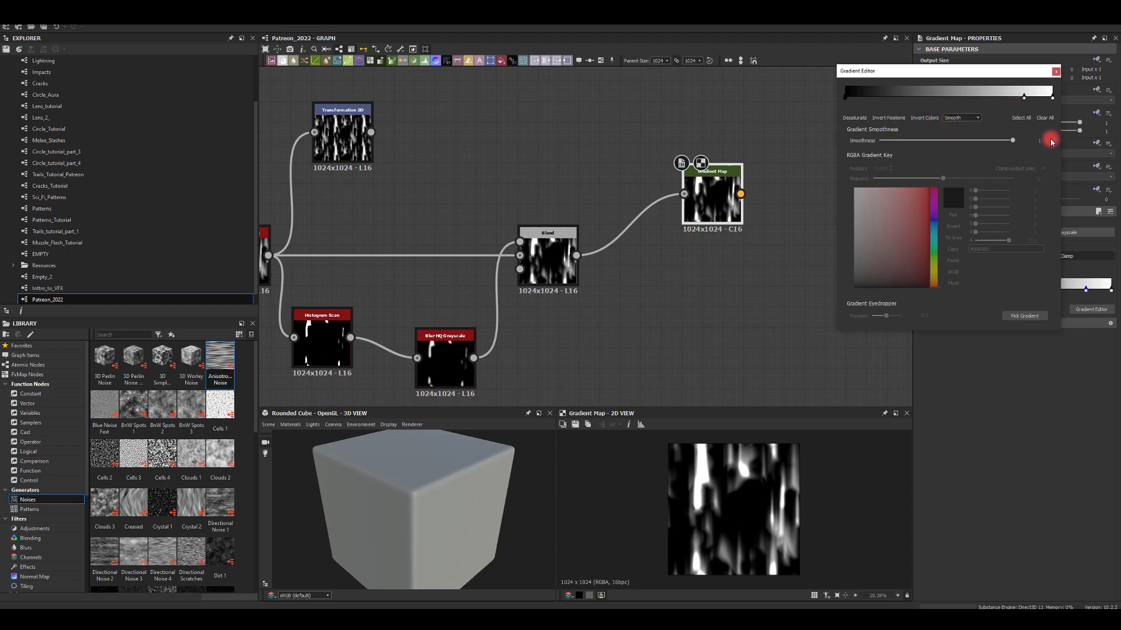
Colour the gradient from black through a blue key near 0.4 and a cyan key near 0.85 to white, and close the Gradient Editor
click(1023, 98)
click(933, 228)
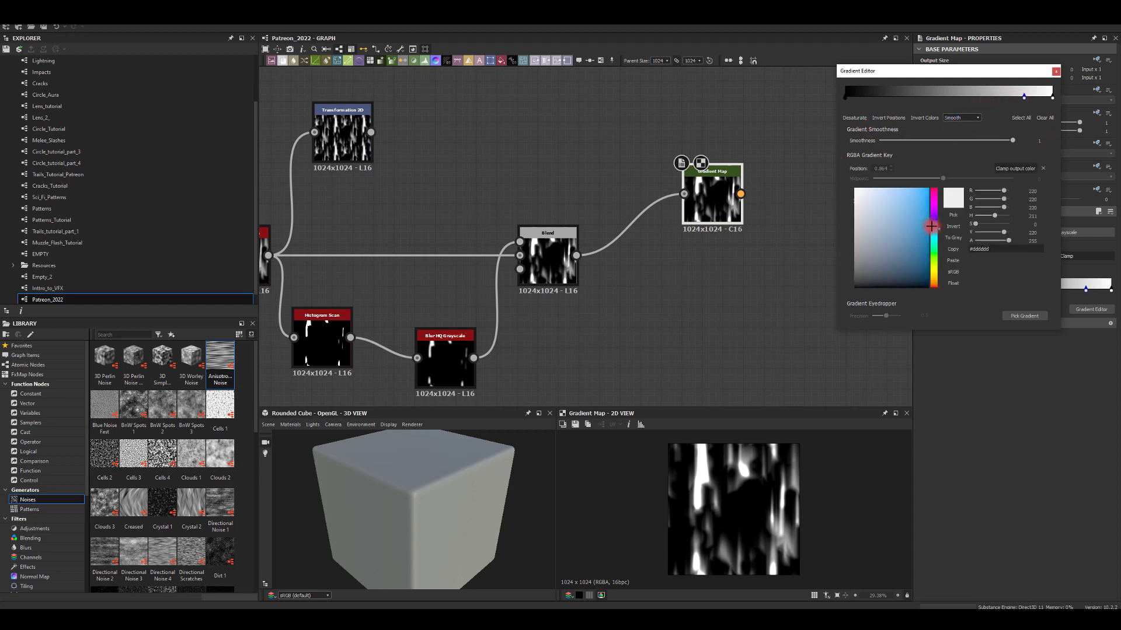
drag(934, 227, 937, 183)
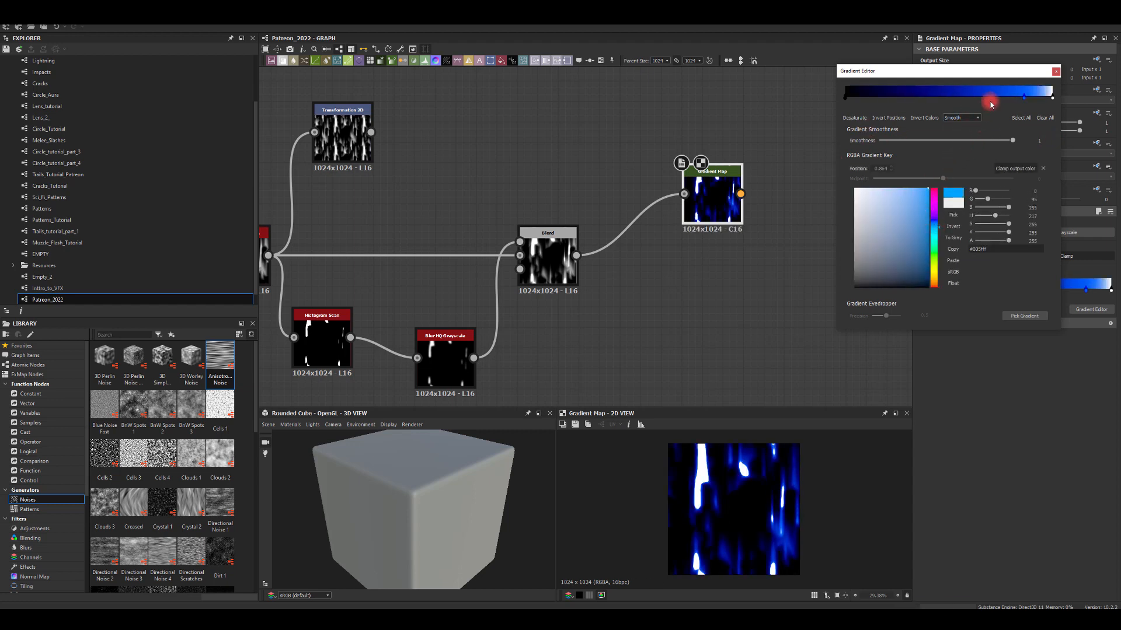
mouse_move(1017, 100)
mouse_down()
mouse_move(908, 100)
mouse_move(1019, 99)
mouse_up()
drag(935, 232, 936, 237)
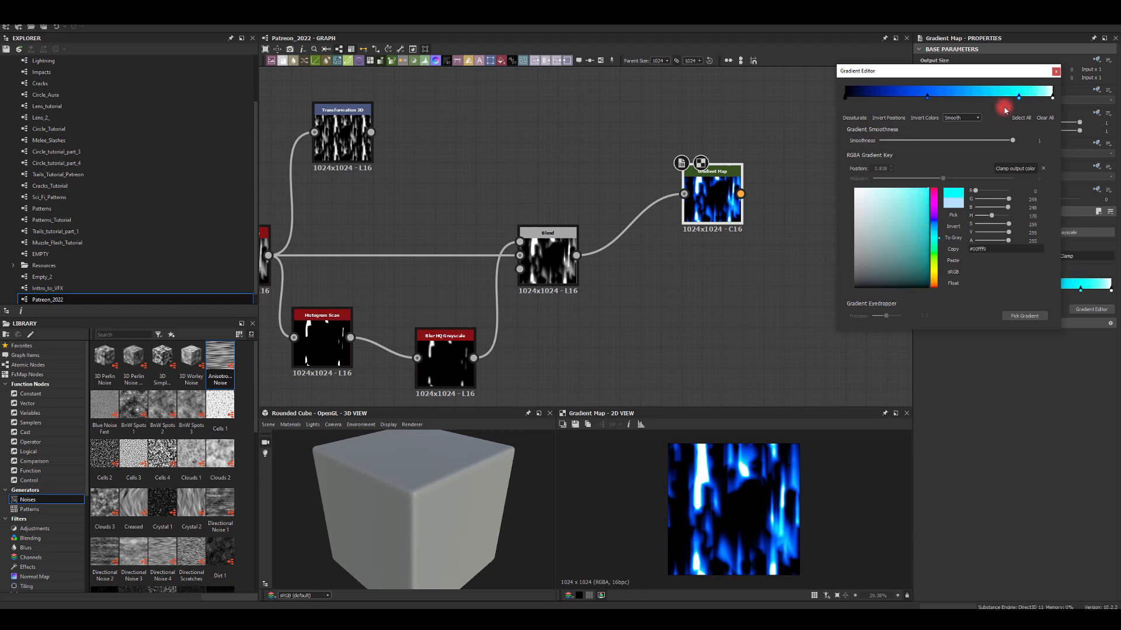
mouse_move(1019, 98)
mouse_down()
mouse_move(978, 105)
mouse_move(1022, 105)
mouse_up()
click(1055, 72)
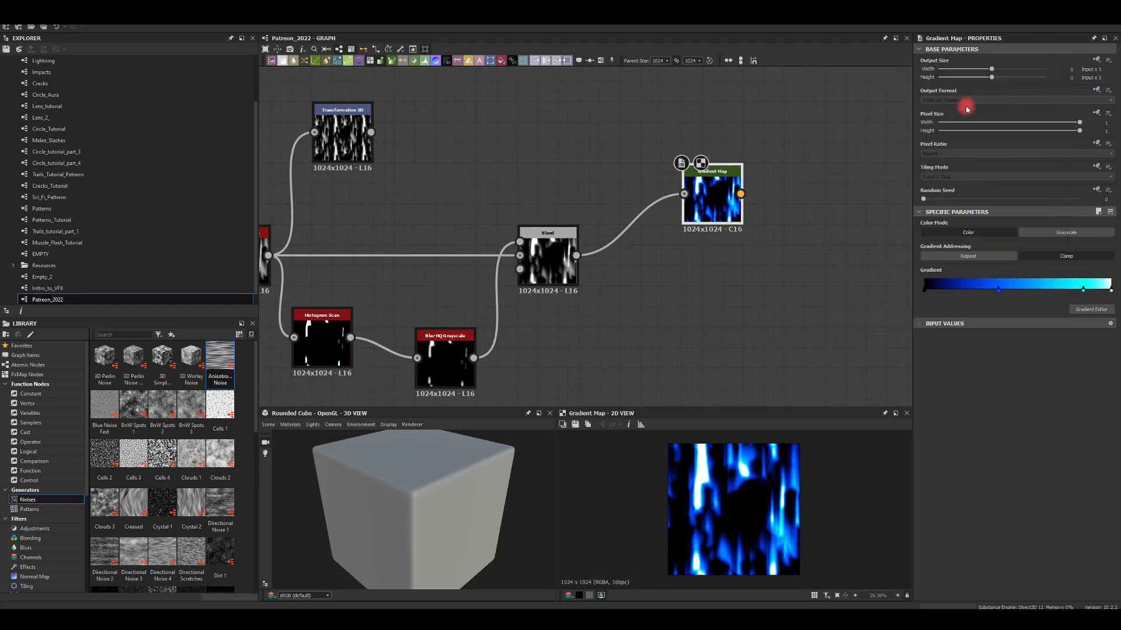
Raise the Tile Sampler's Position Random to about 7.63
scroll(581, 159, down, 2)
middle_drag(504, 208, 629, 147)
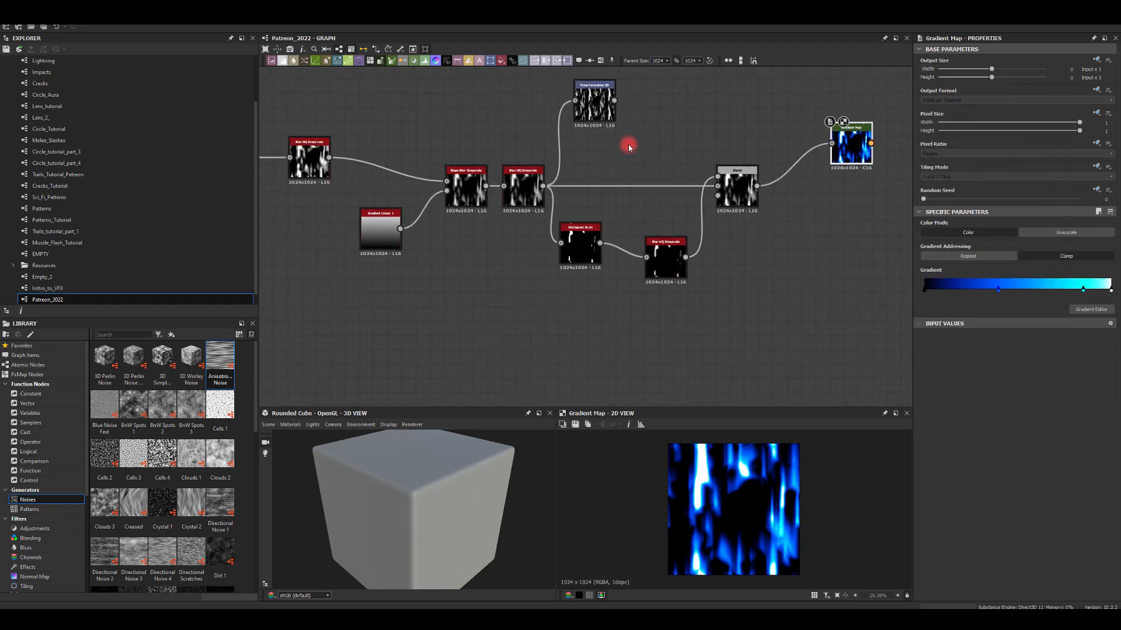
middle_drag(520, 156, 791, 157)
middle_drag(583, 138, 597, 143)
click(378, 165)
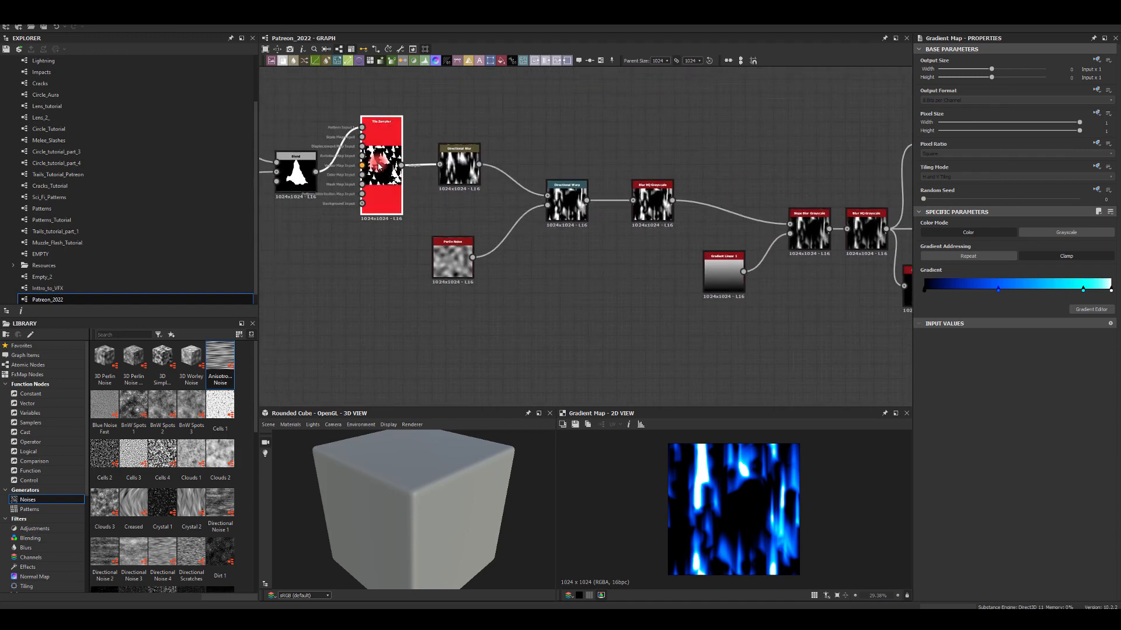
scroll(986, 464, down, 5)
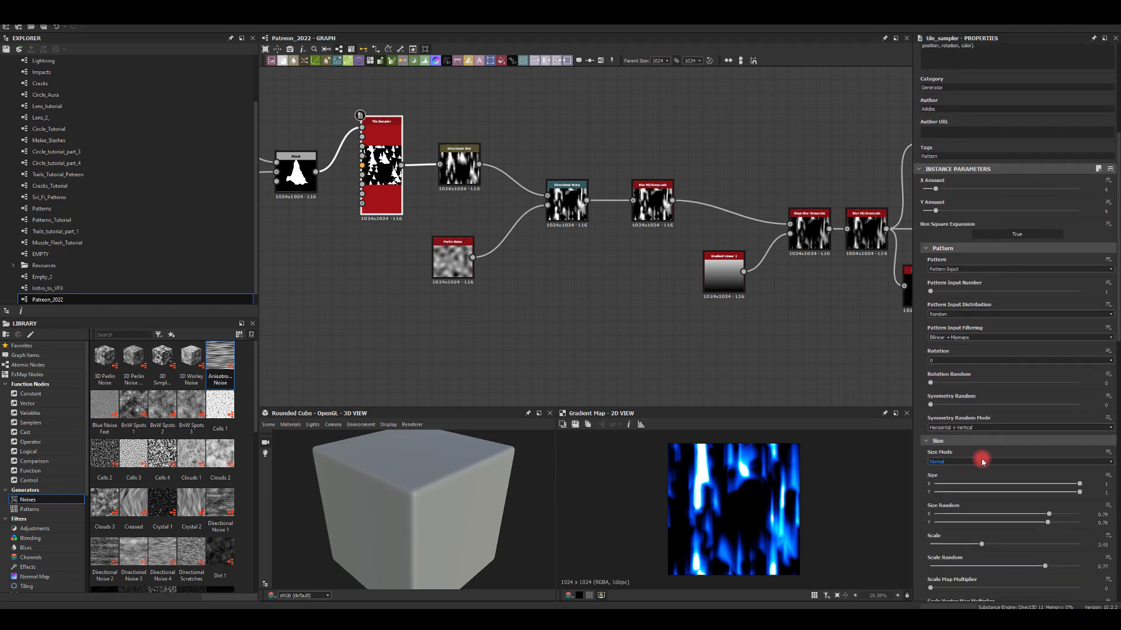
scroll(975, 458, down, 3)
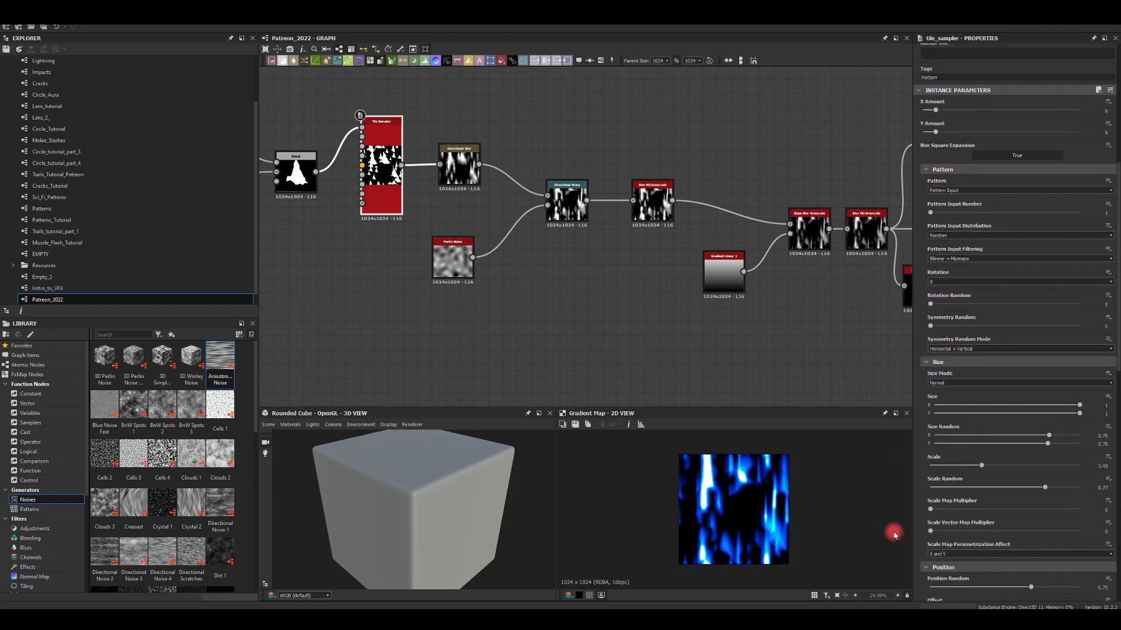
scroll(749, 512, up, 2)
scroll(770, 519, down, 1)
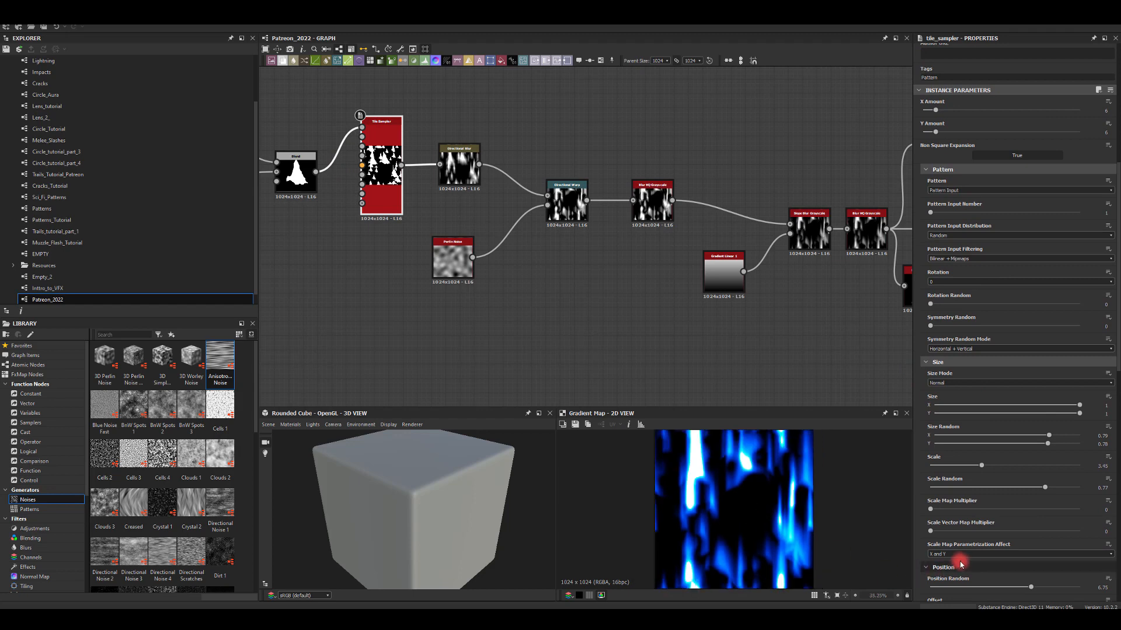
scroll(962, 525, down, 6)
scroll(781, 532, down, 1)
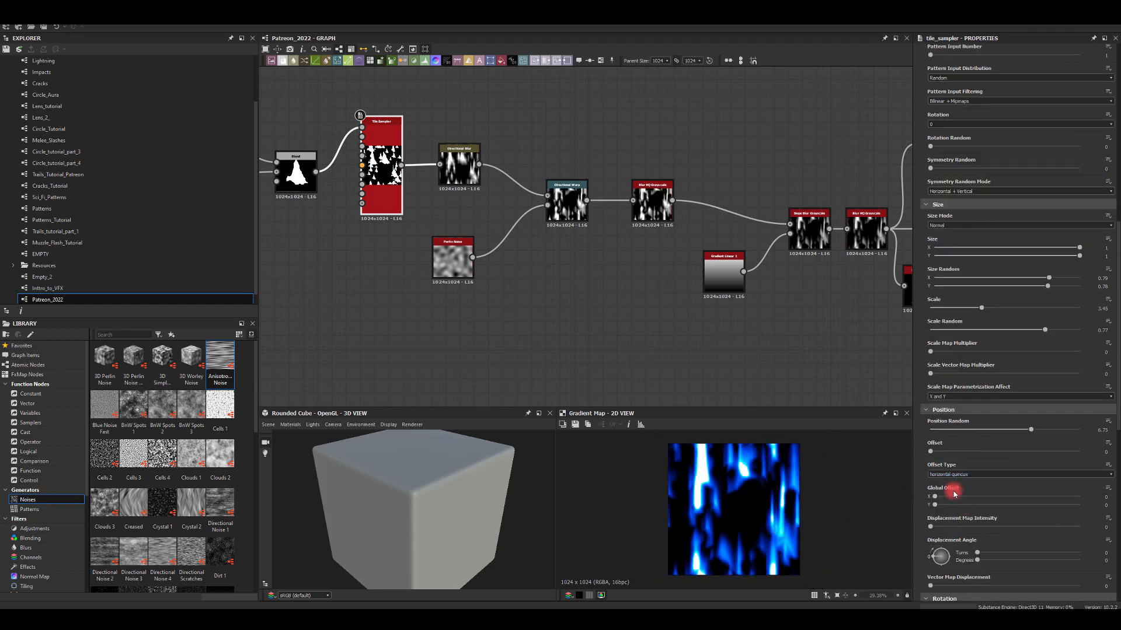
drag(1007, 434, 1046, 442)
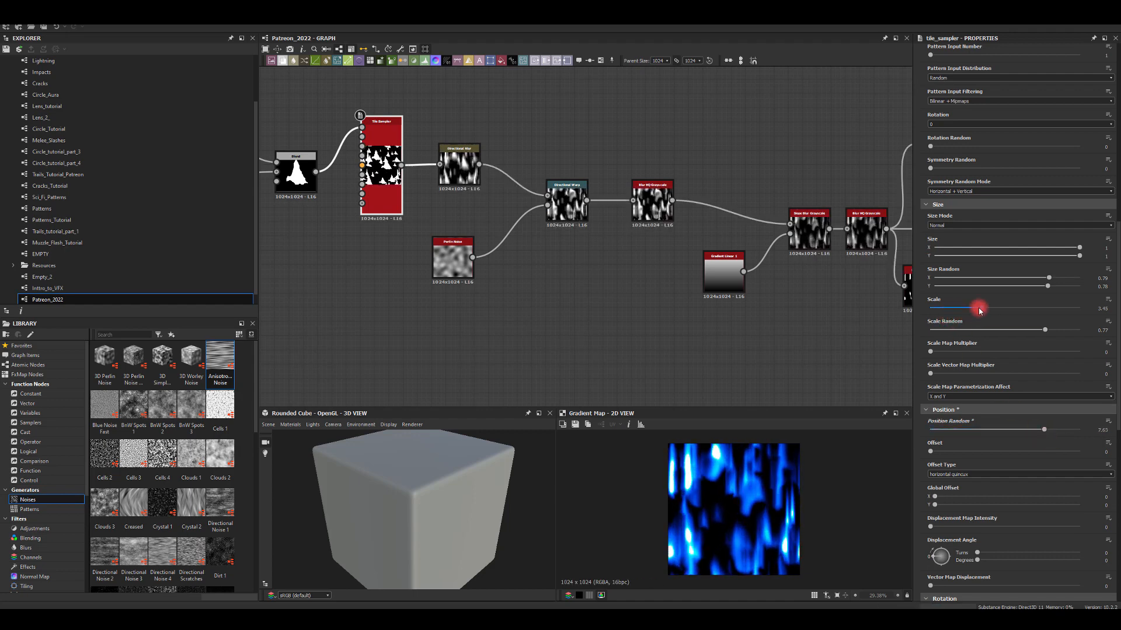
mouse_move(983, 309)
mouse_down()
mouse_move(998, 310)
mouse_move(973, 312)
mouse_move(1003, 310)
mouse_move(983, 314)
mouse_up()
Raise the intensity of the Directional Blur after the Tile Sampler to about 30.17
middle_drag(610, 288, 562, 285)
click(410, 167)
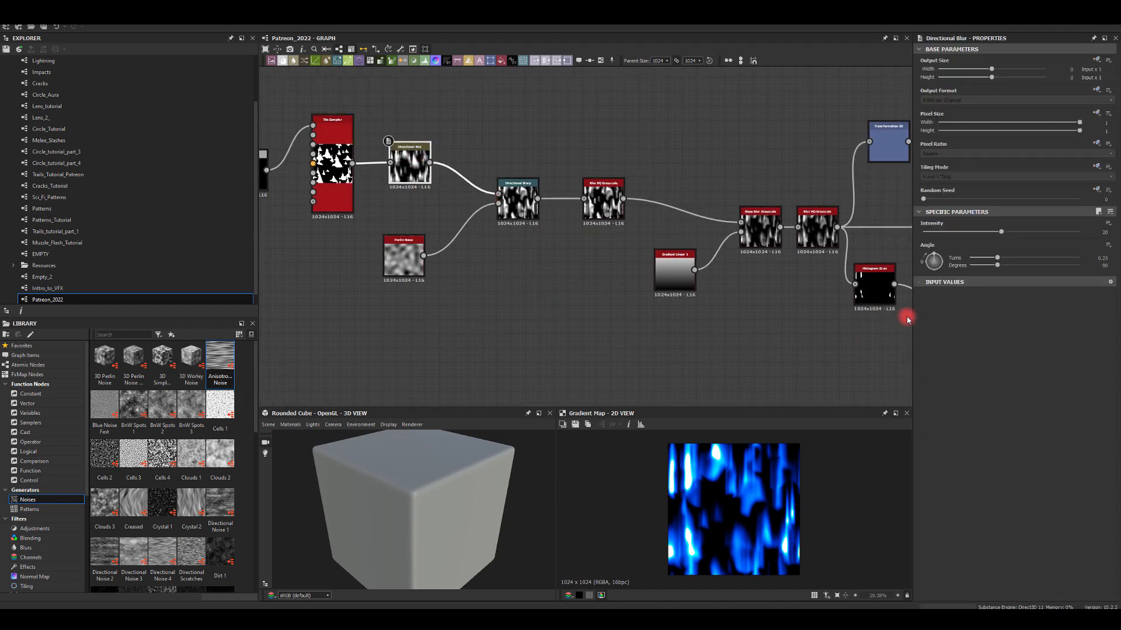
drag(1002, 234, 1042, 219)
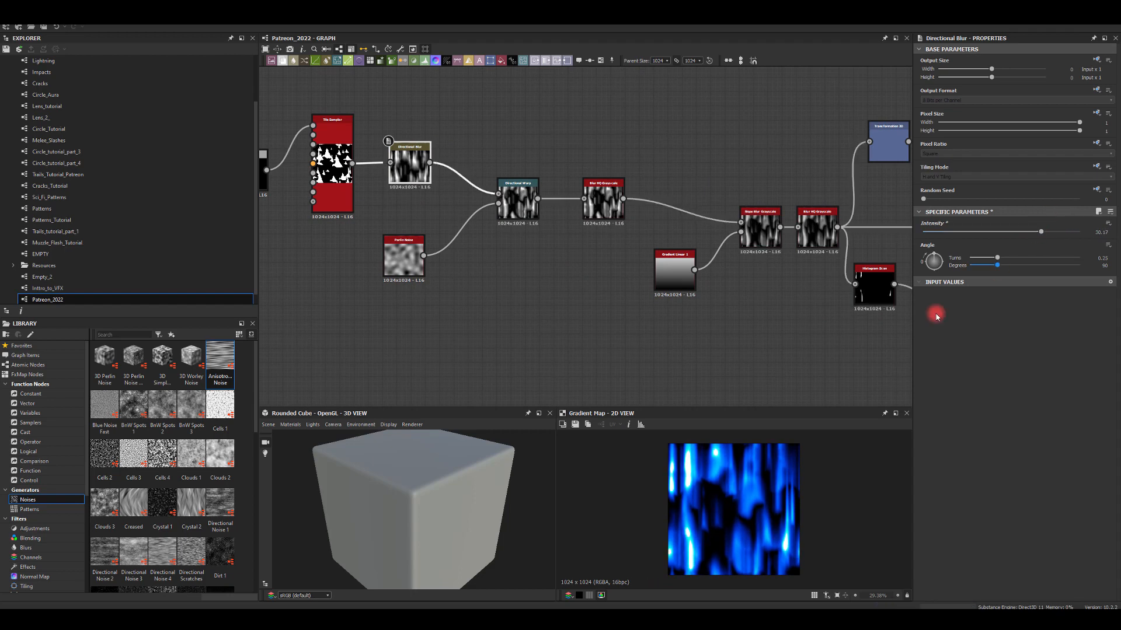
Raise the Directional Warp node's intensity to about 145.81
click(516, 202)
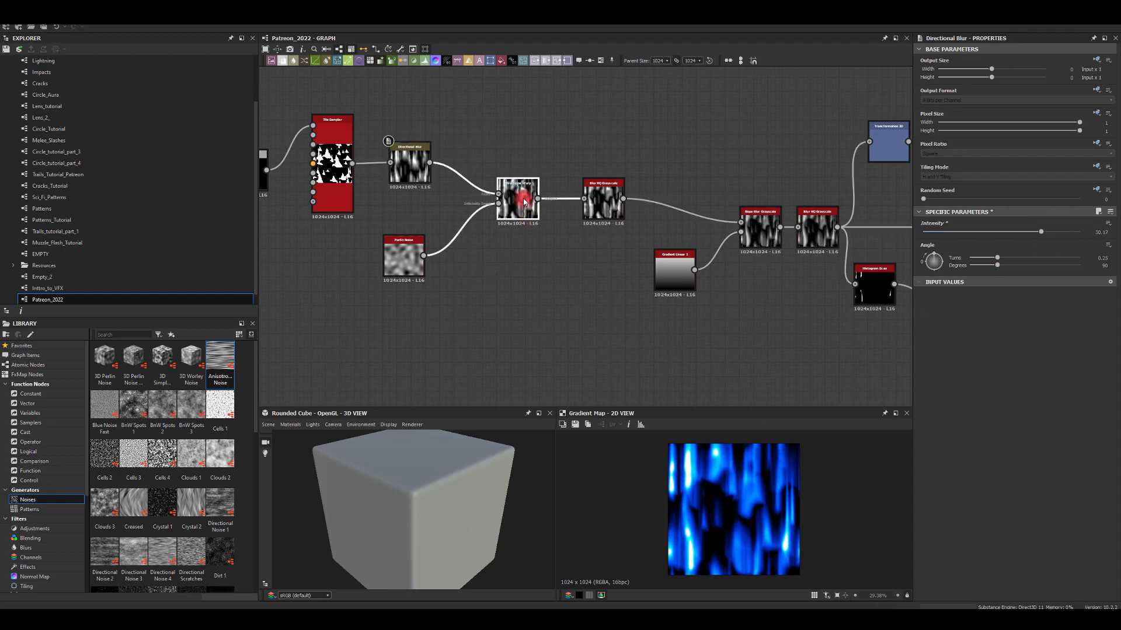
drag(1002, 233, 1036, 230)
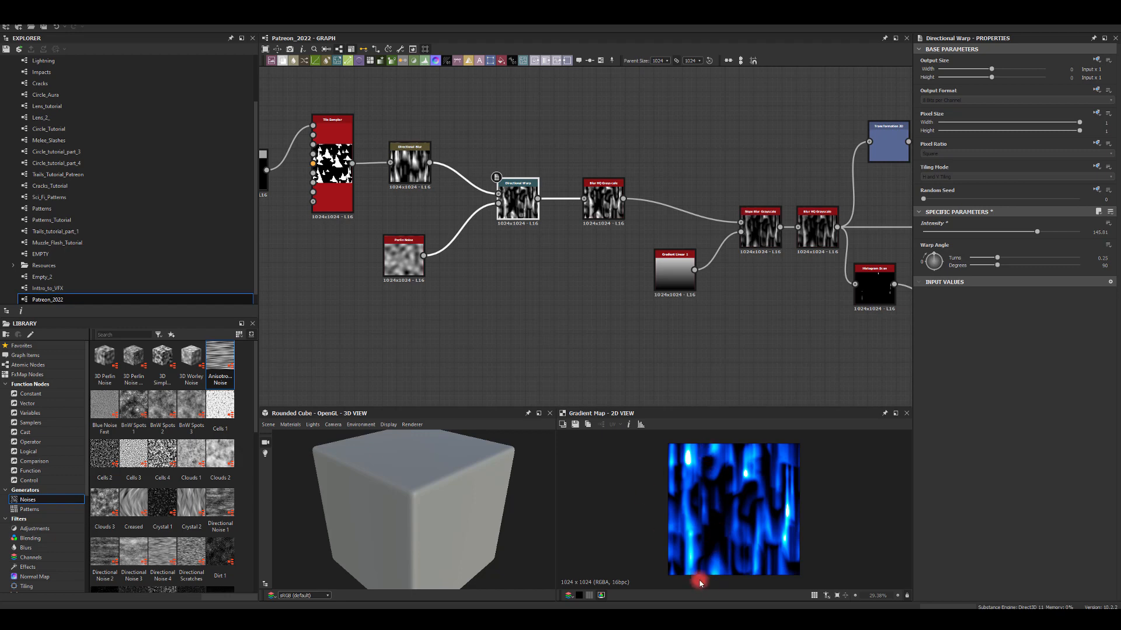
Add a second Gradient Map node fed from the Blend node's output, below the blue one
middle_drag(758, 330, 525, 315)
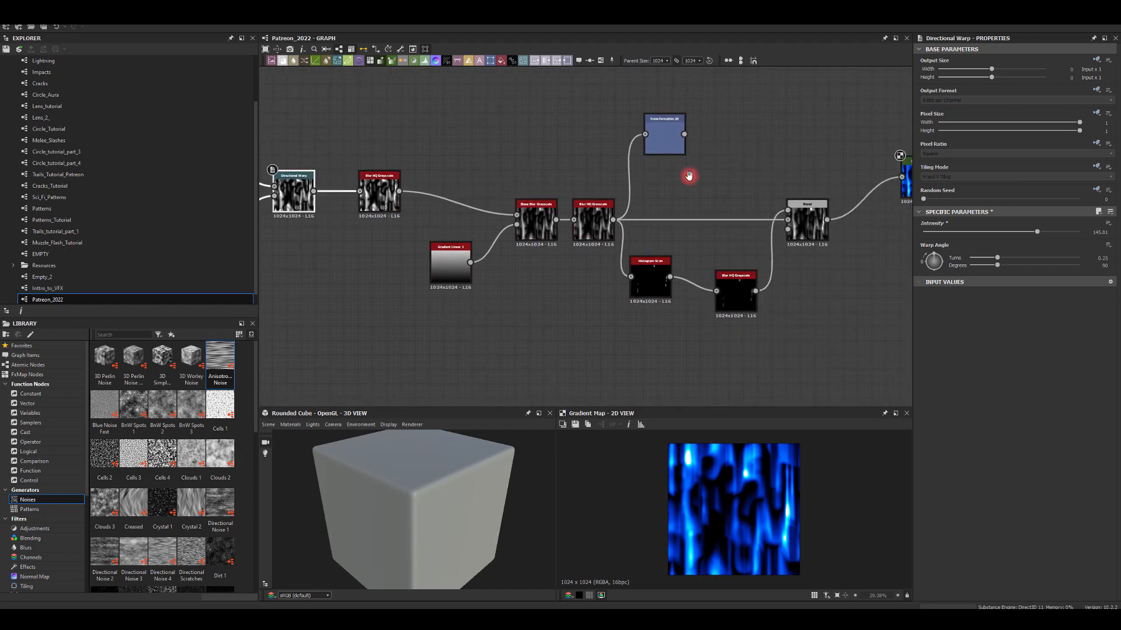
middle_drag(747, 166, 576, 157)
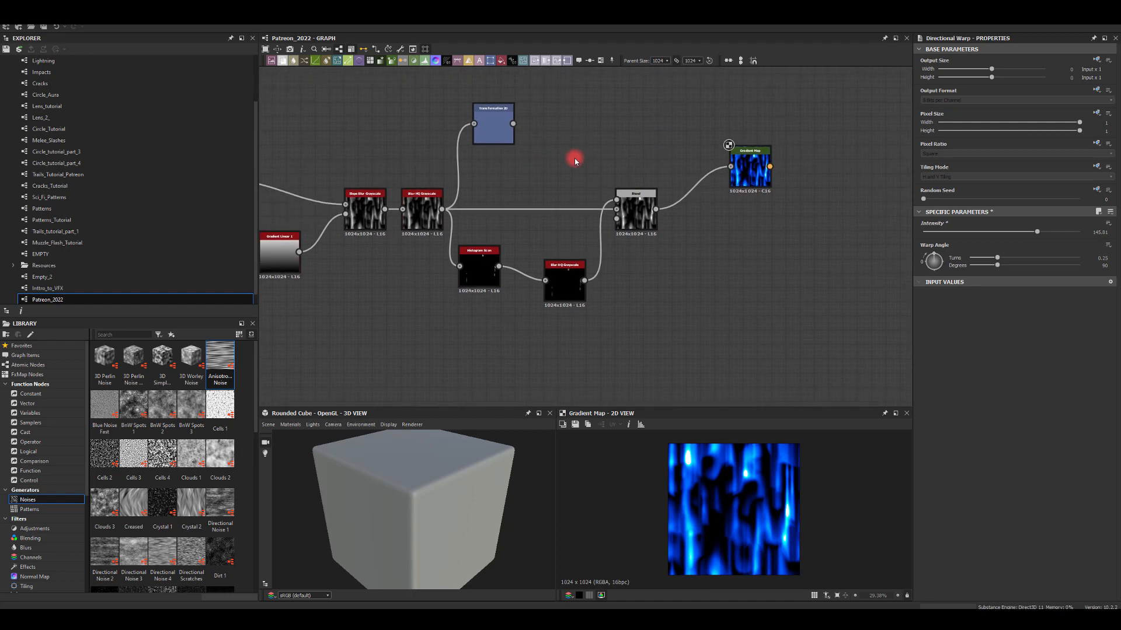
click(748, 172)
drag(656, 208, 749, 262)
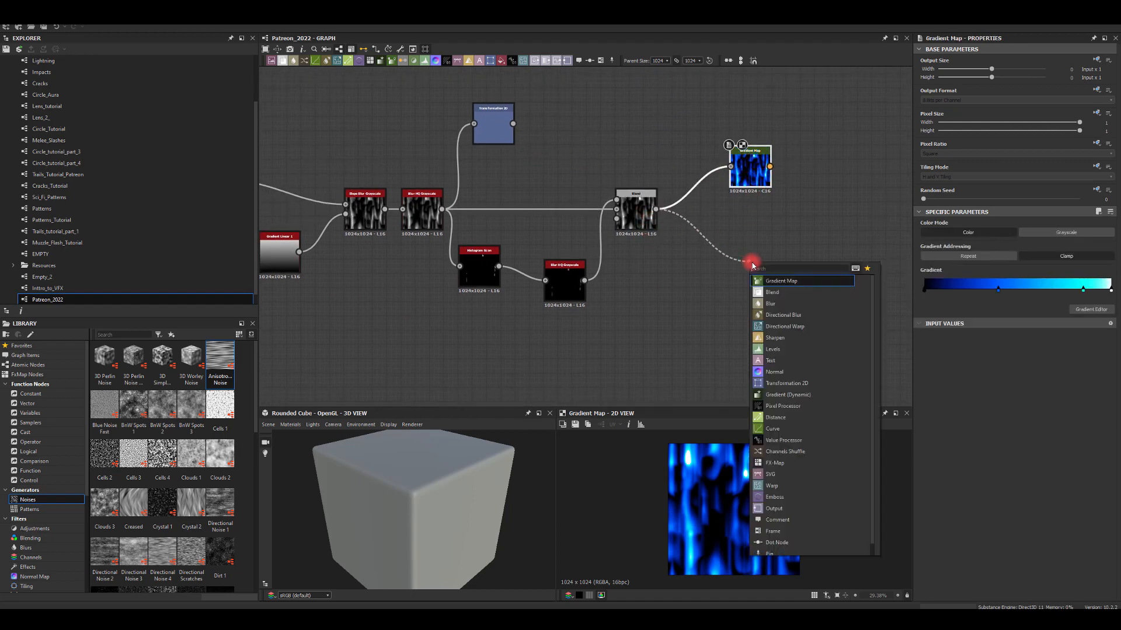
text(gr)
click(775, 282)
middle_drag(777, 263, 684, 254)
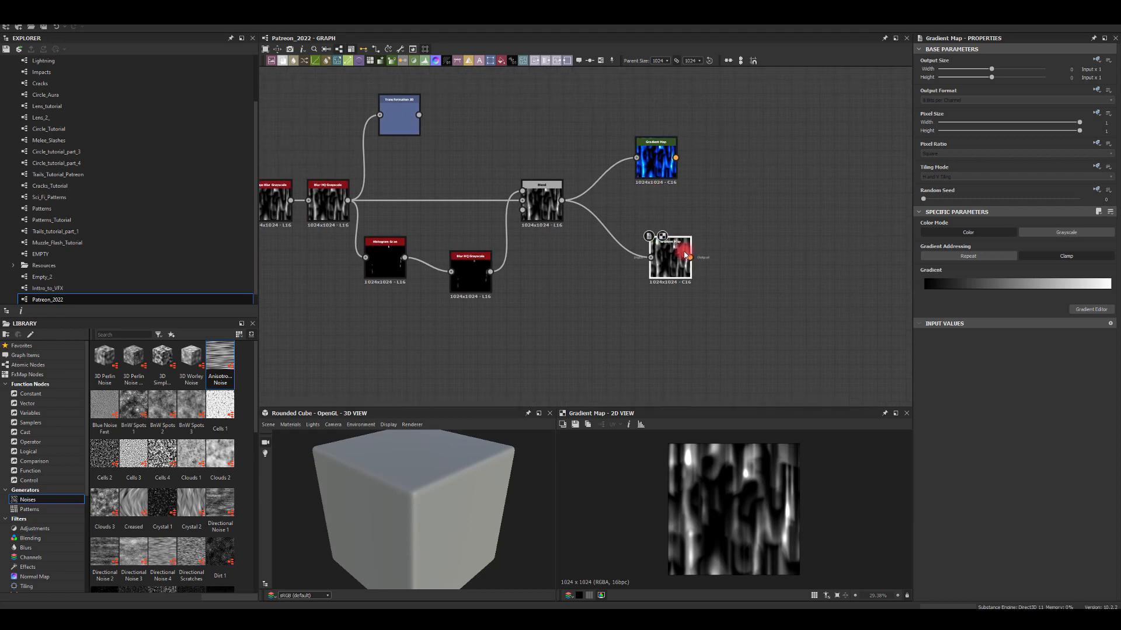
Add an Alpha Merge node fed from the second Gradient Map's output
drag(760, 232, 760, 232)
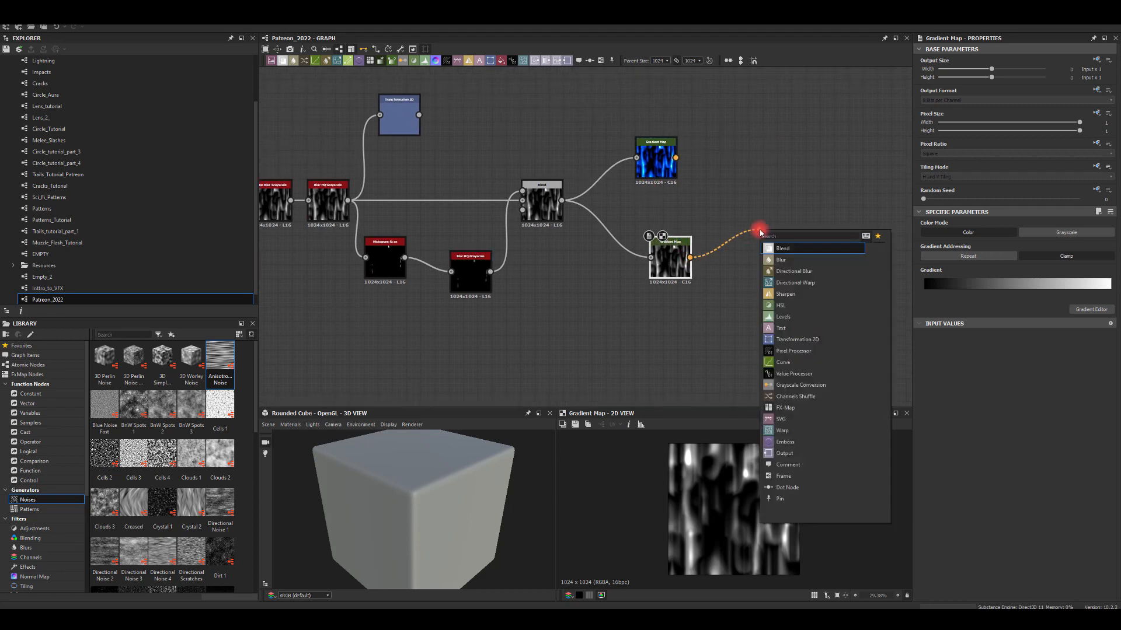
text(alph)
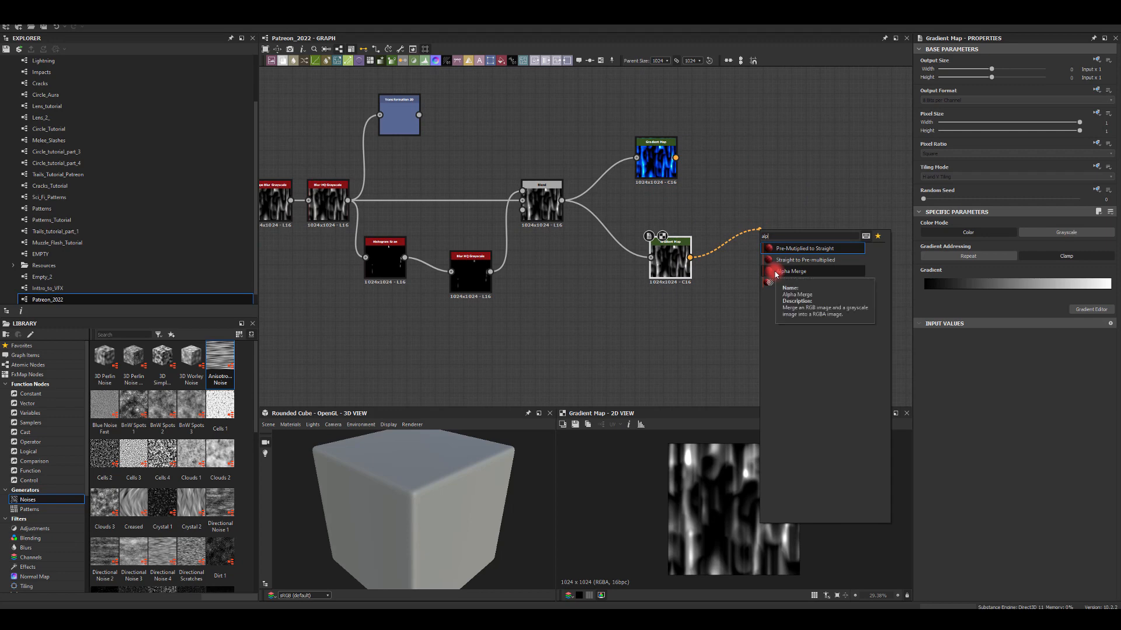
click(776, 272)
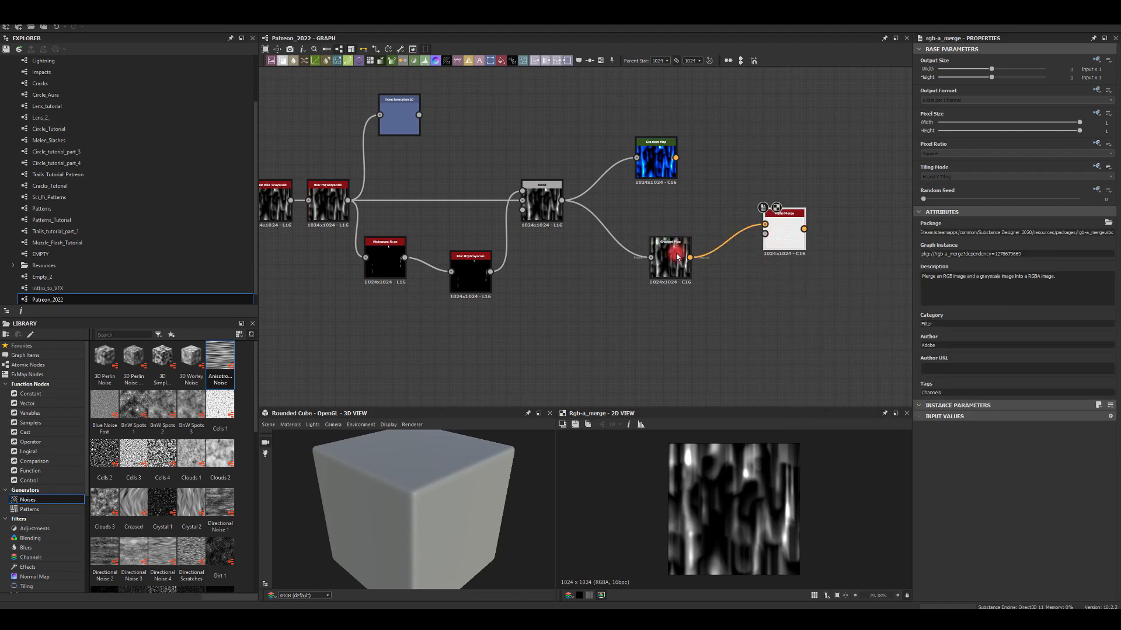
drag(776, 230, 770, 229)
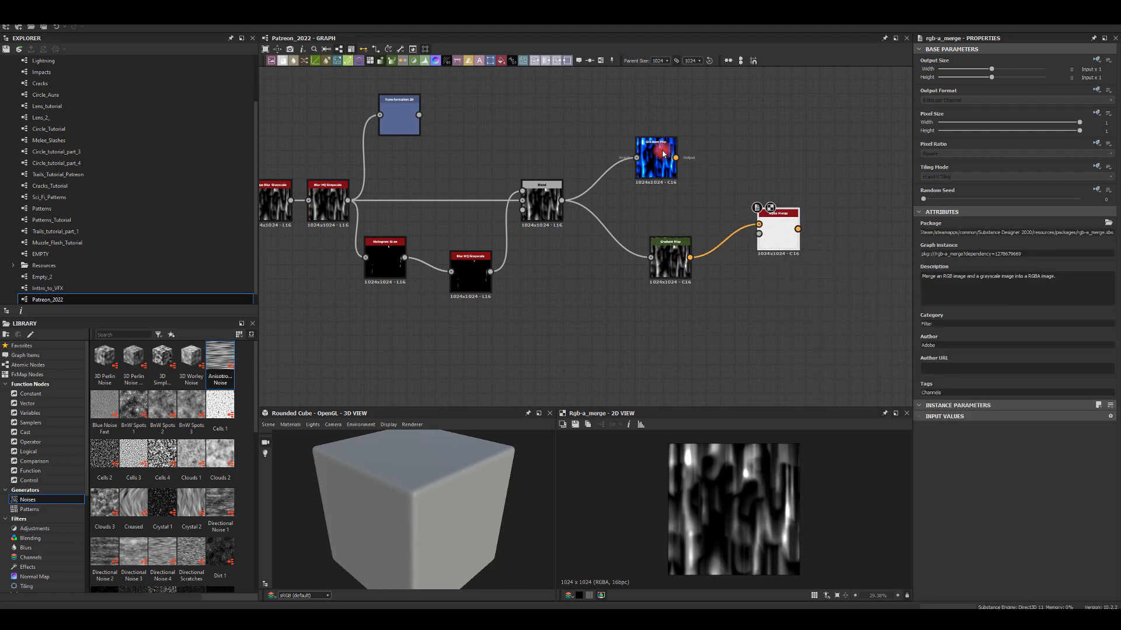
Try feeding the Blend node's grayscale output into the Alpha Merge node's alpha input, and remove that link again
drag(675, 159, 759, 224)
mouse_move(690, 258)
mouse_down()
mouse_move(763, 241)
mouse_move(700, 246)
mouse_up()
drag(562, 200, 764, 224)
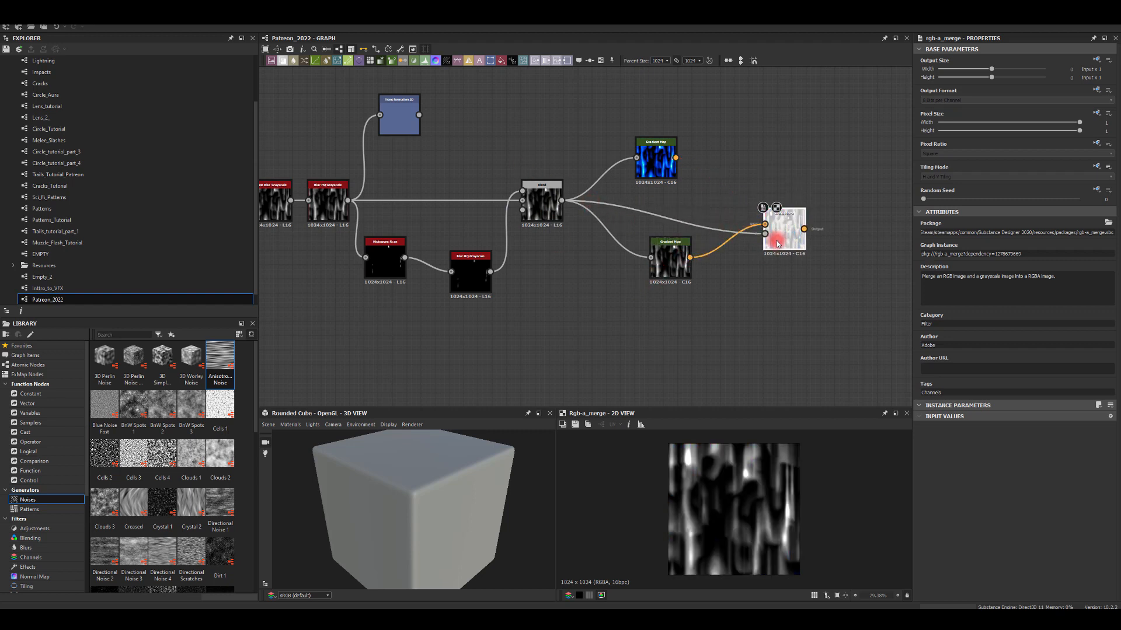
double_click(764, 234)
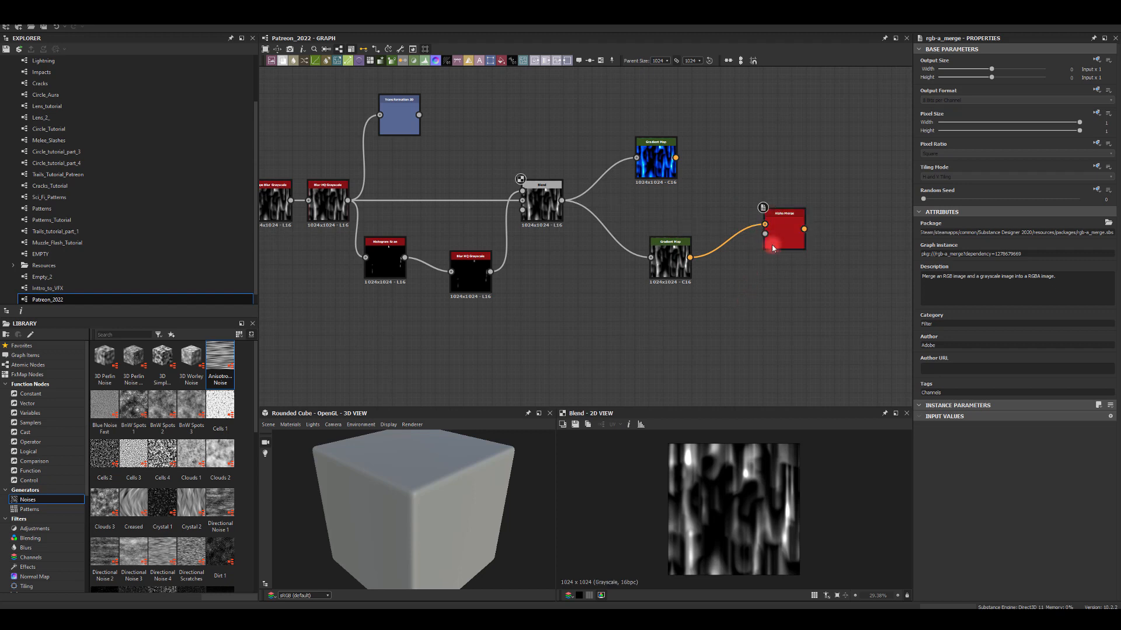
double_click(769, 220)
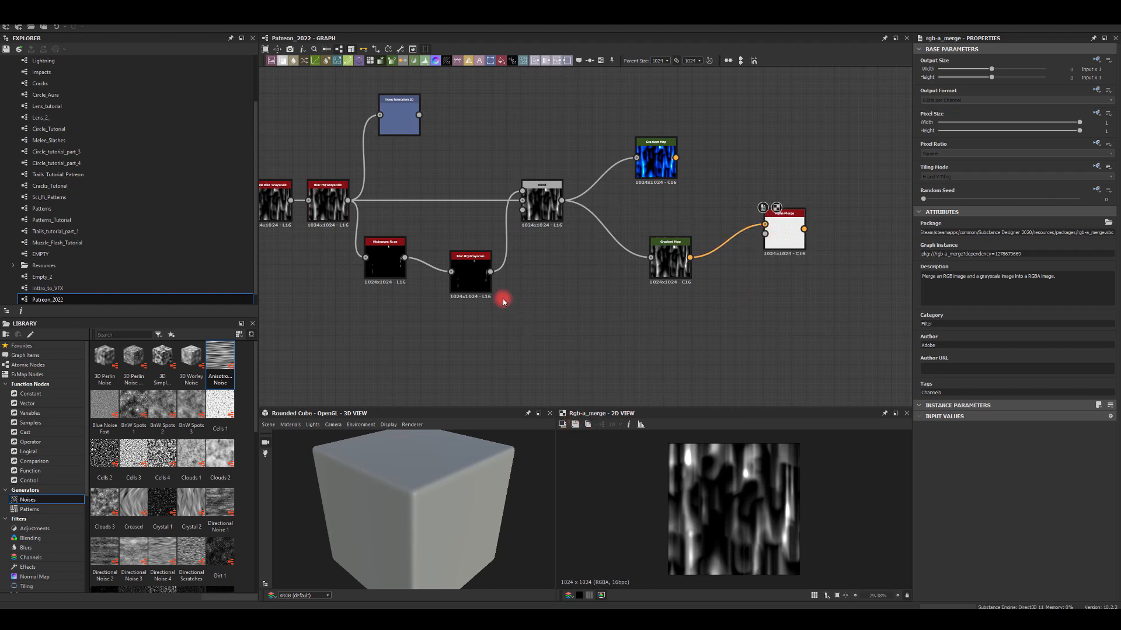
Try the Directional Warp at intensity 0 to compare the streaks without warping, and undo the change
middle_drag(406, 321, 568, 313)
scroll(540, 318, down, 2)
mouse_move(470, 320)
middle_down()
mouse_move(530, 305)
mouse_move(496, 300)
mouse_move(585, 316)
mouse_move(478, 305)
middle_up()
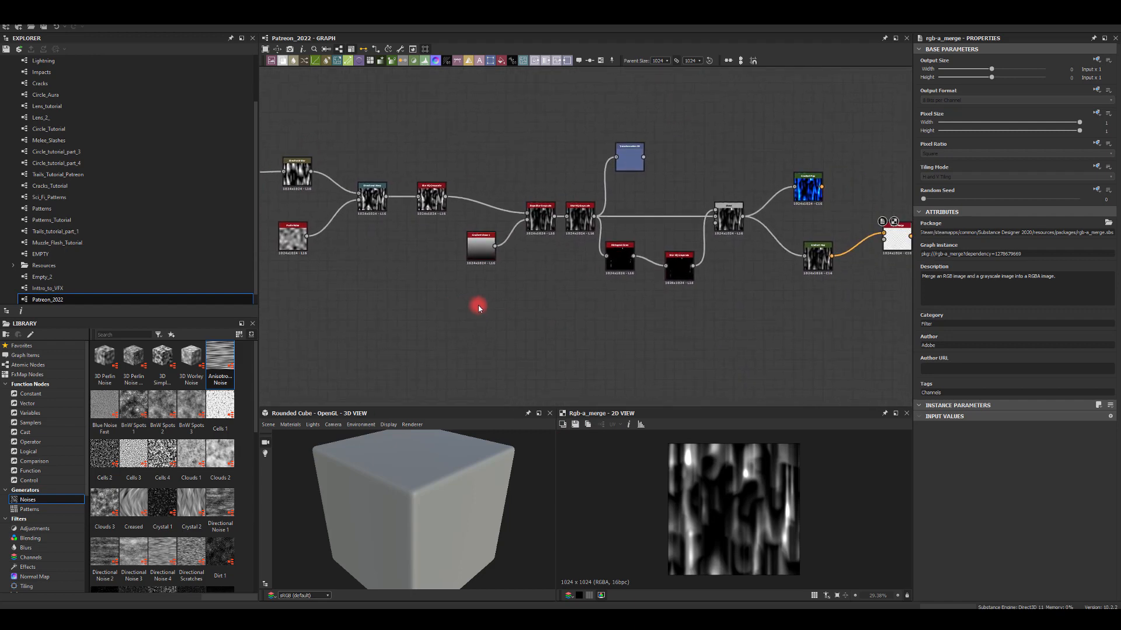
click(370, 194)
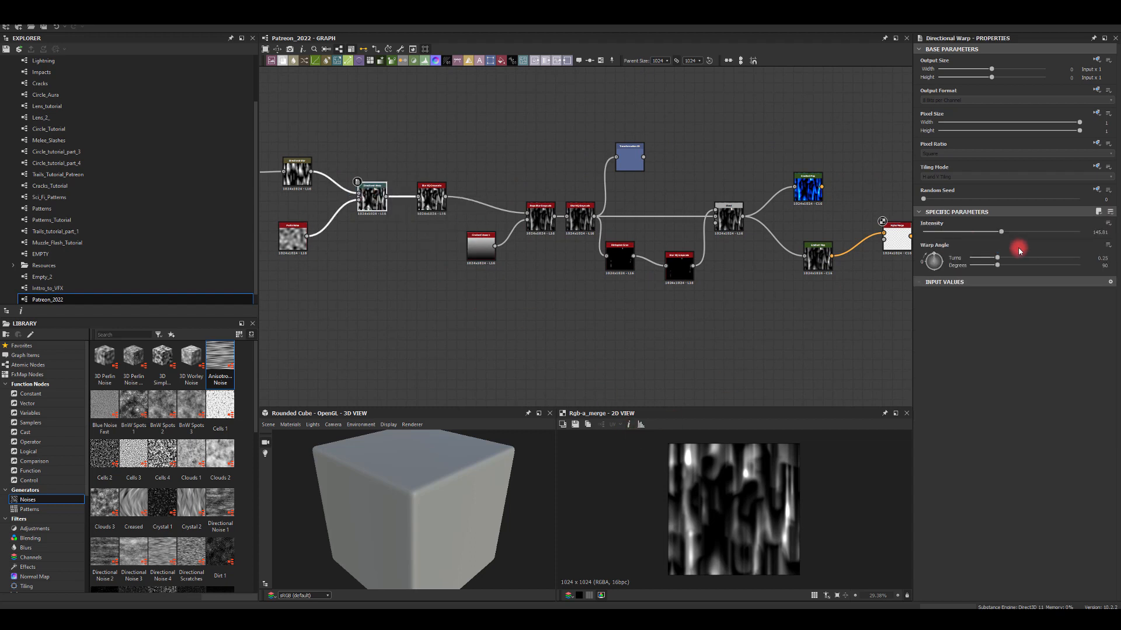
drag(1002, 233, 866, 238)
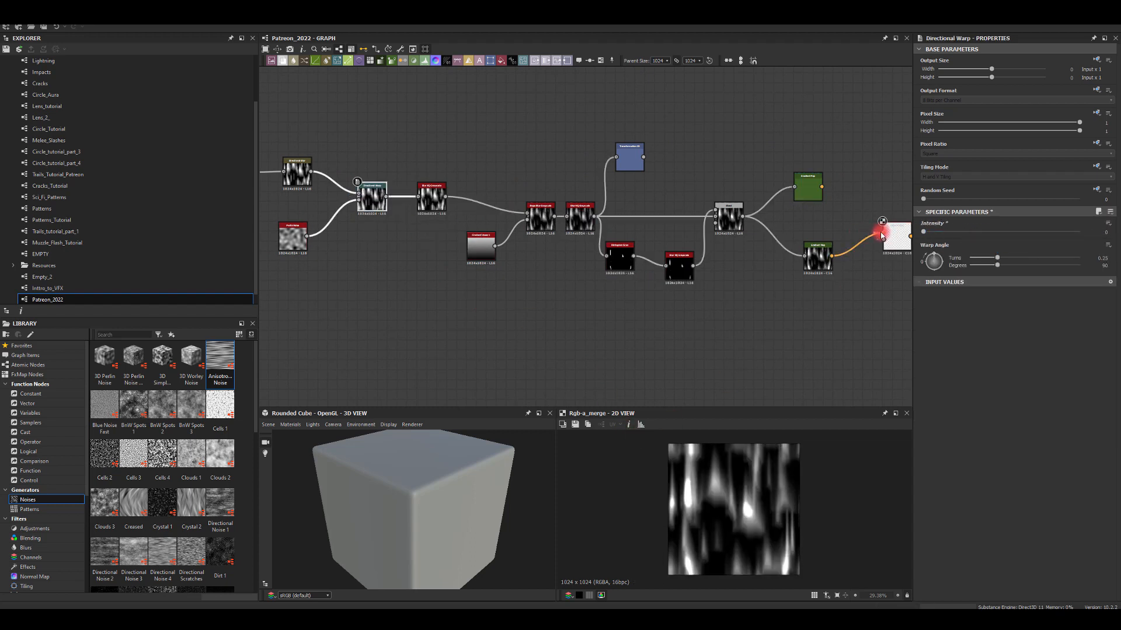
middle_drag(369, 150, 418, 190)
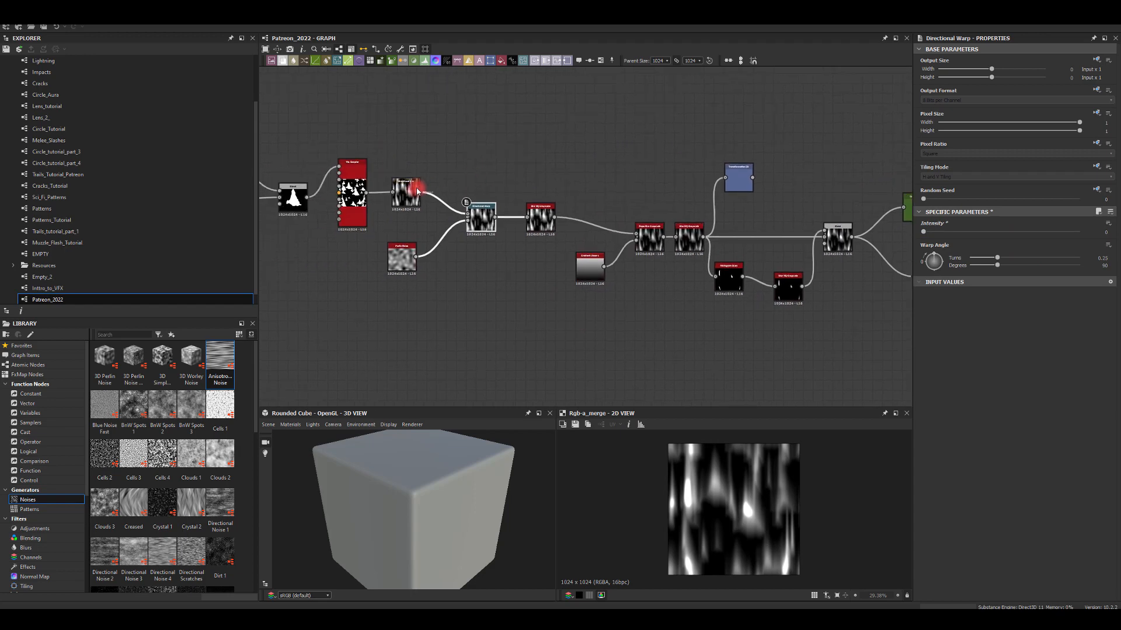
scroll(418, 190, up, 3)
scroll(629, 260, down, 6)
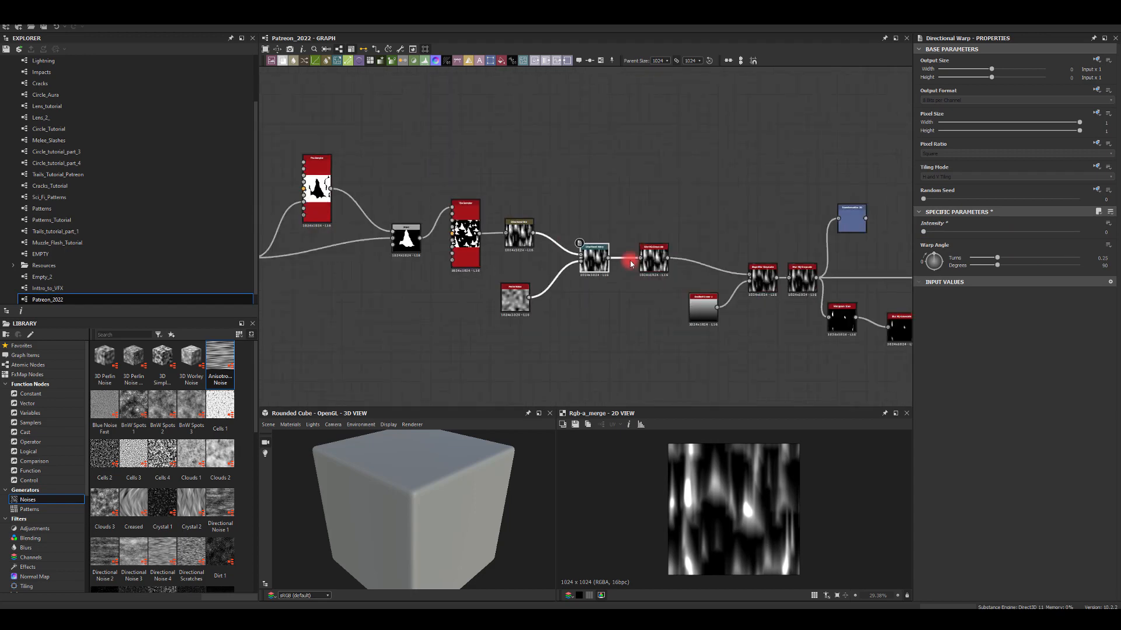
middle_drag(610, 223, 471, 145)
key(ctrl+z)
Add a Perlin Noise node in the empty area below the existing node chain
middle_drag(466, 269, 704, 262)
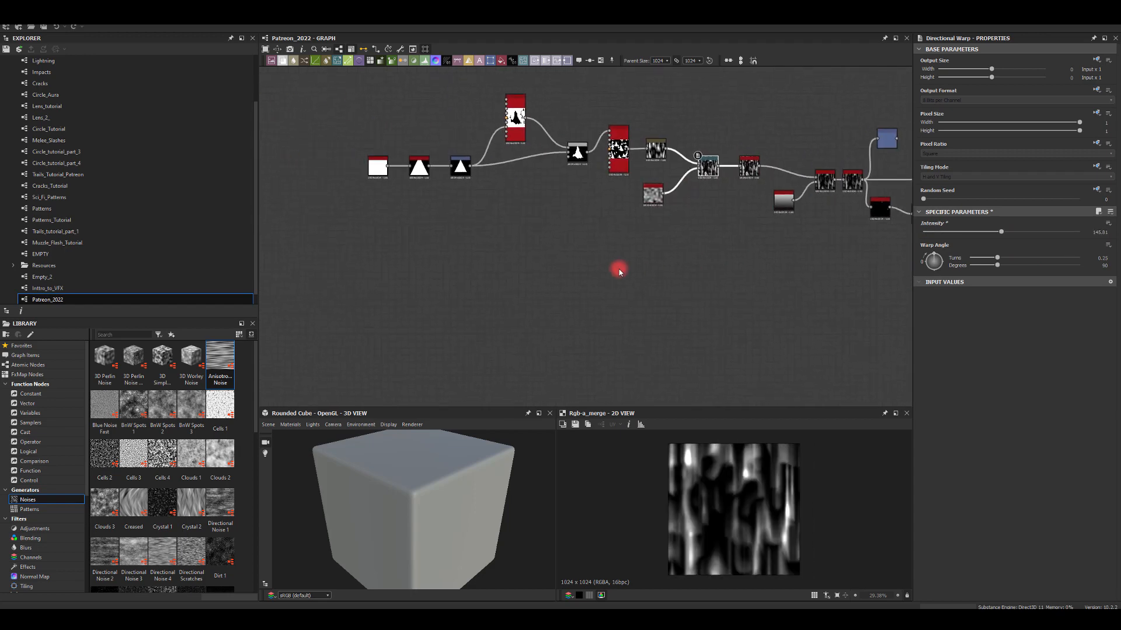
middle_drag(536, 272, 538, 248)
scroll(601, 267, down, 2)
scroll(578, 254, up, 1)
scroll(665, 249, up, 2)
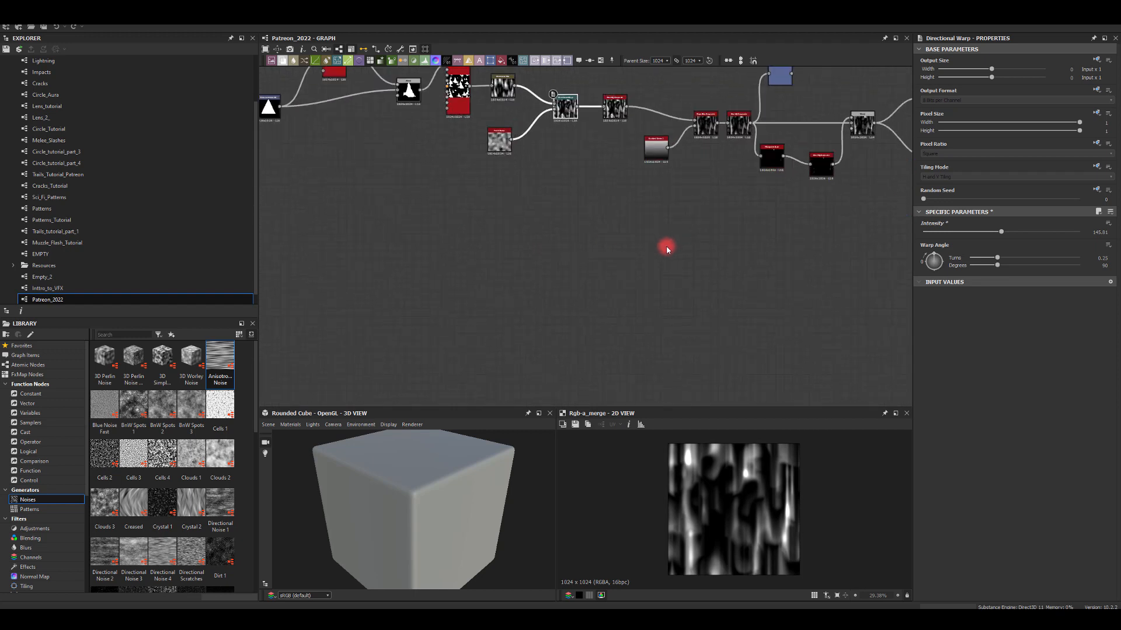
middle_drag(666, 245, 643, 235)
key(space)
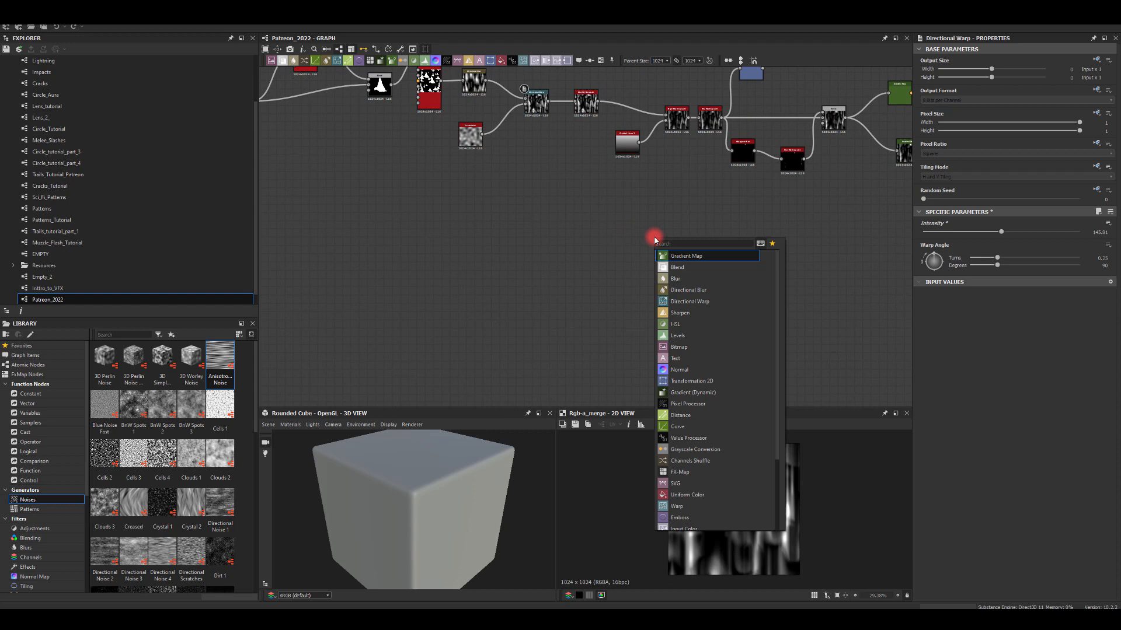
text(per)
click(674, 266)
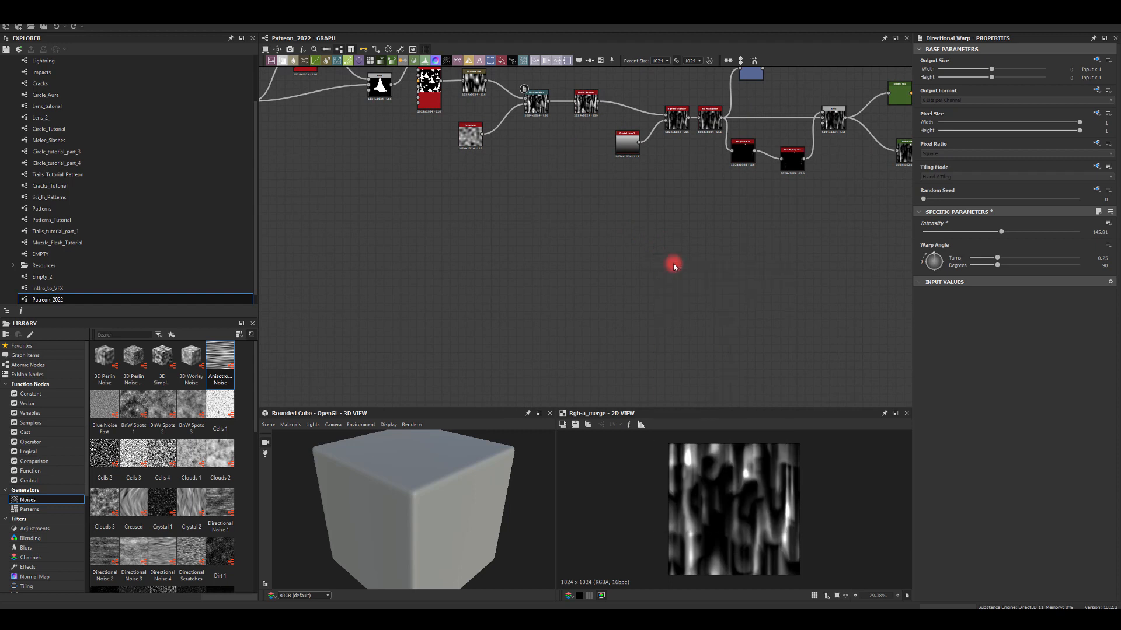
drag(653, 237, 628, 240)
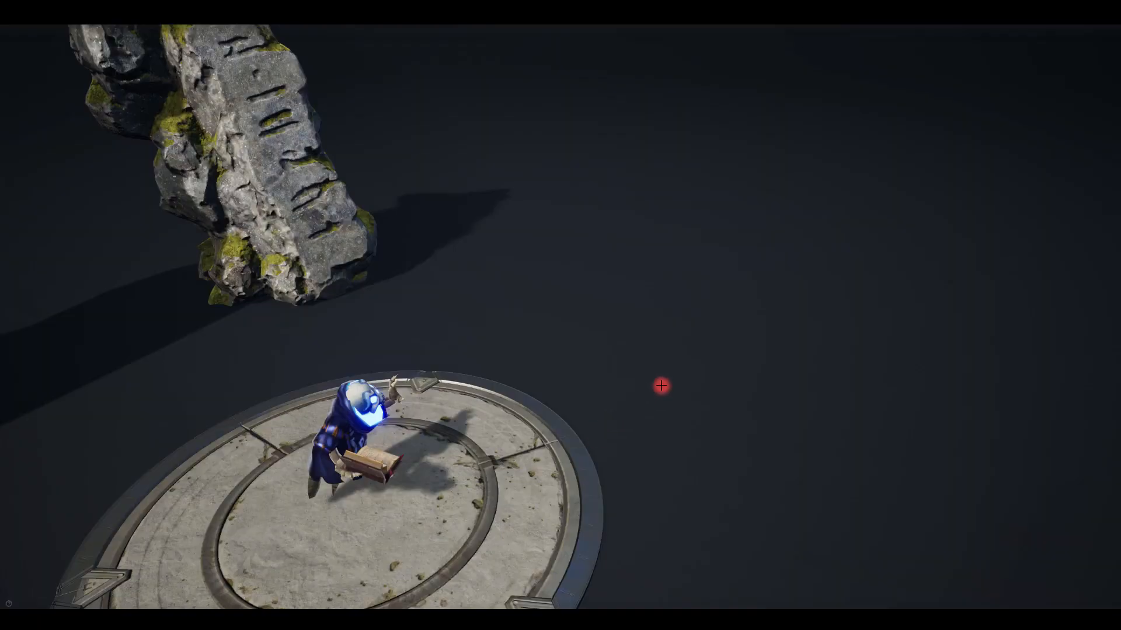
right_drag(661, 385, 643, 380)
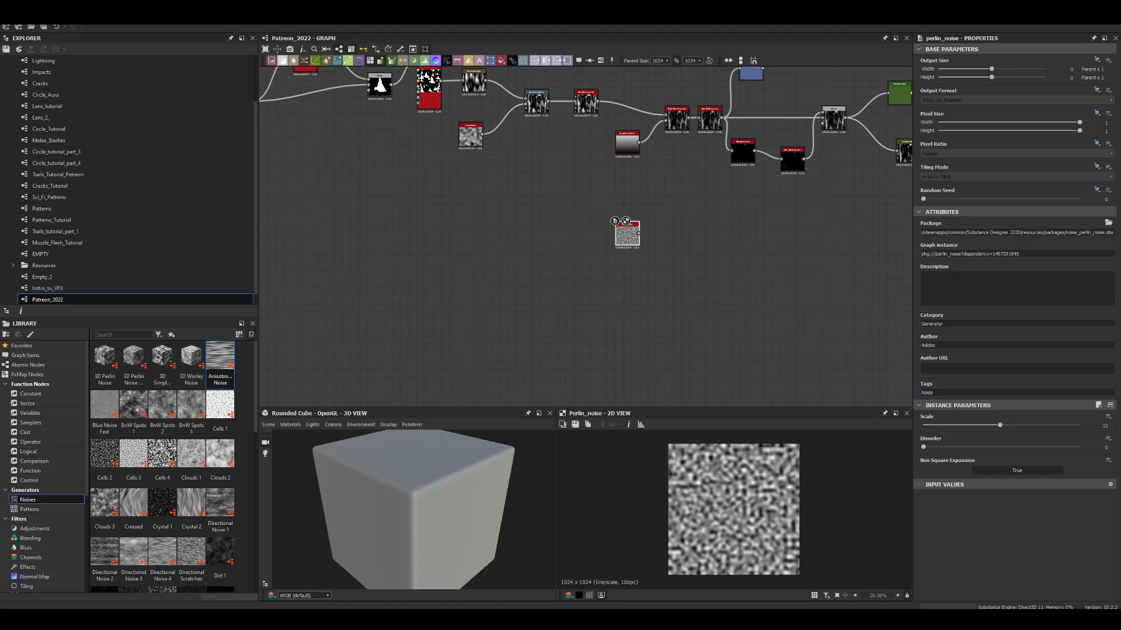
Lower the new Perlin Noise node's scale to produce large, soft blobs
scroll(618, 236, up, 4)
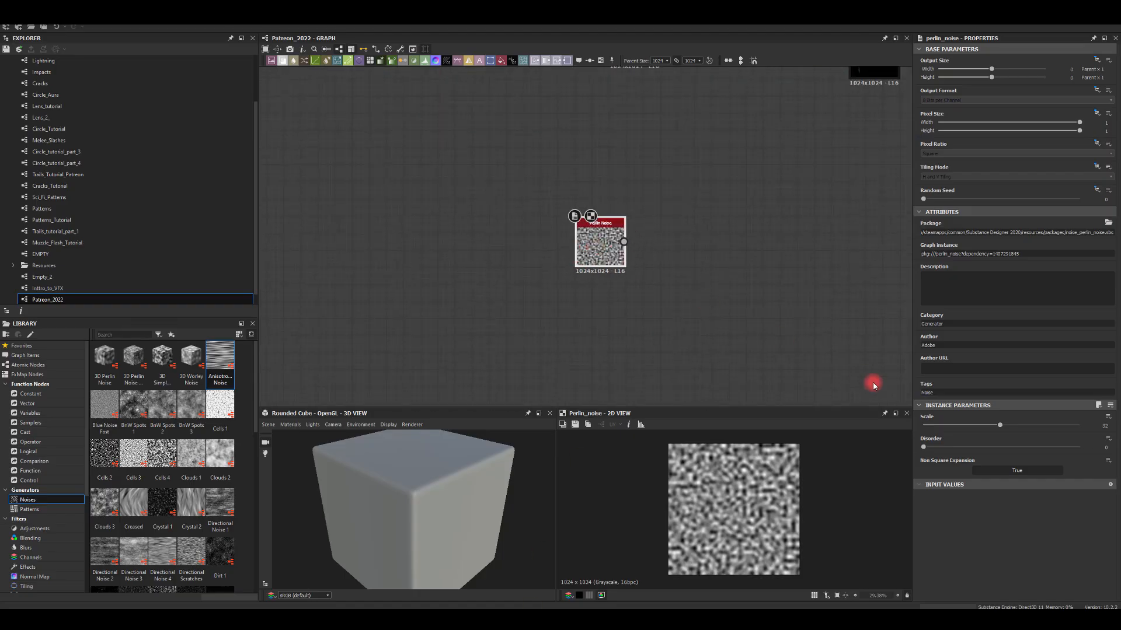
drag(992, 430, 917, 420)
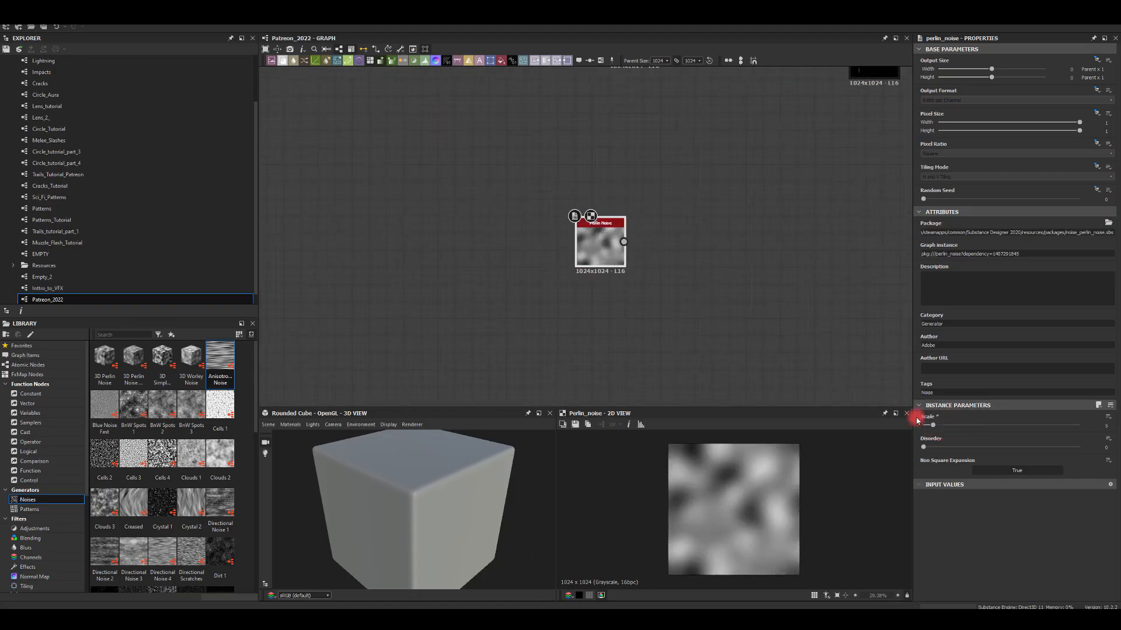
Add a Cross Section node fed by the Perlin Noise output and place it just beside the noise node
drag(627, 244, 713, 230)
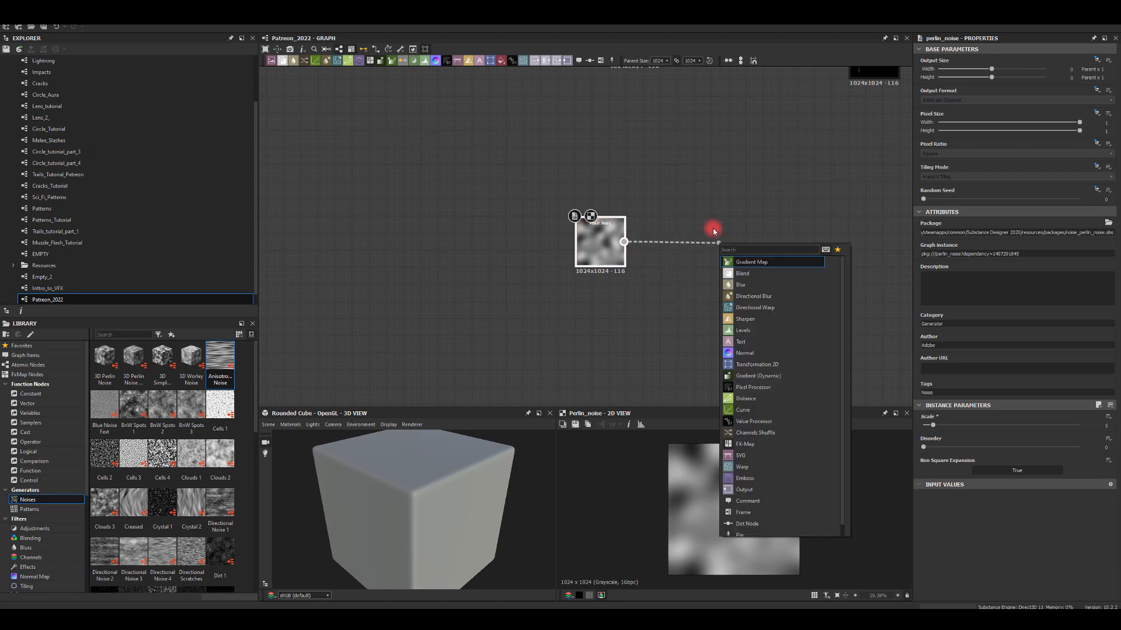
text(cro)
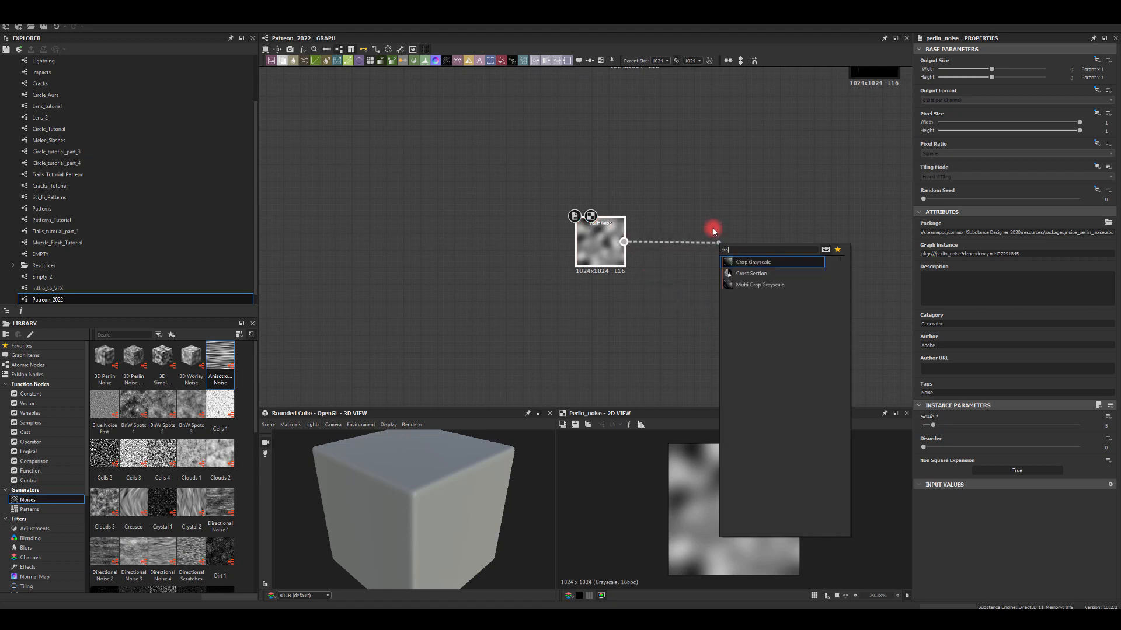
click(729, 273)
drag(734, 247, 701, 247)
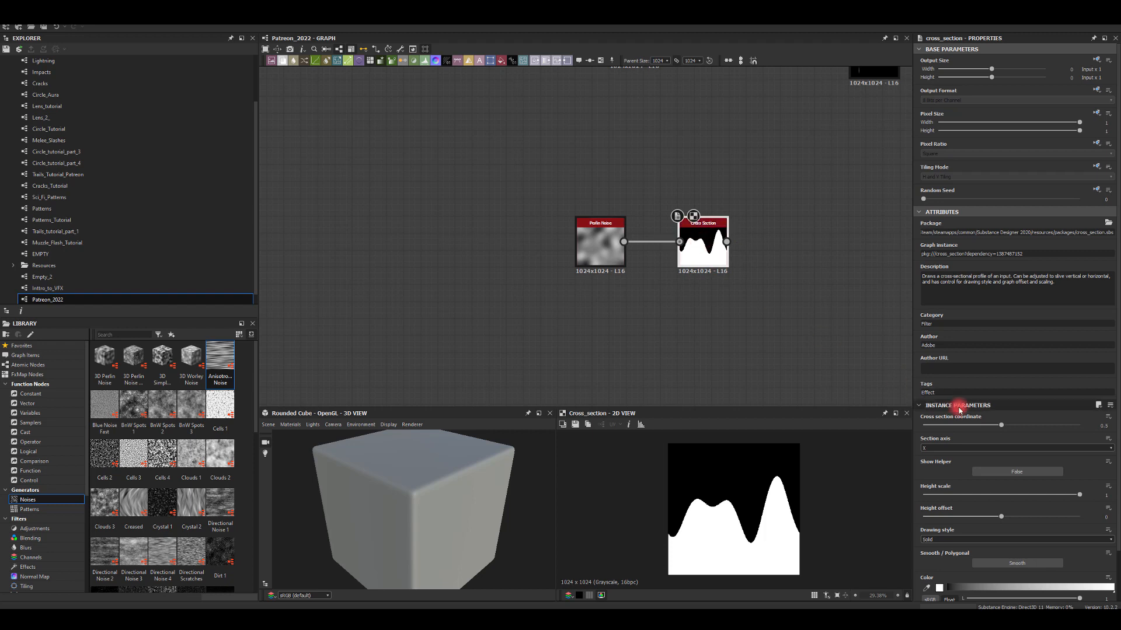
Reshape the wave profile by lowering the Perlin Noise scale to 4 and setting the Cross Section coordinate to 0.7
drag(1000, 425, 972, 432)
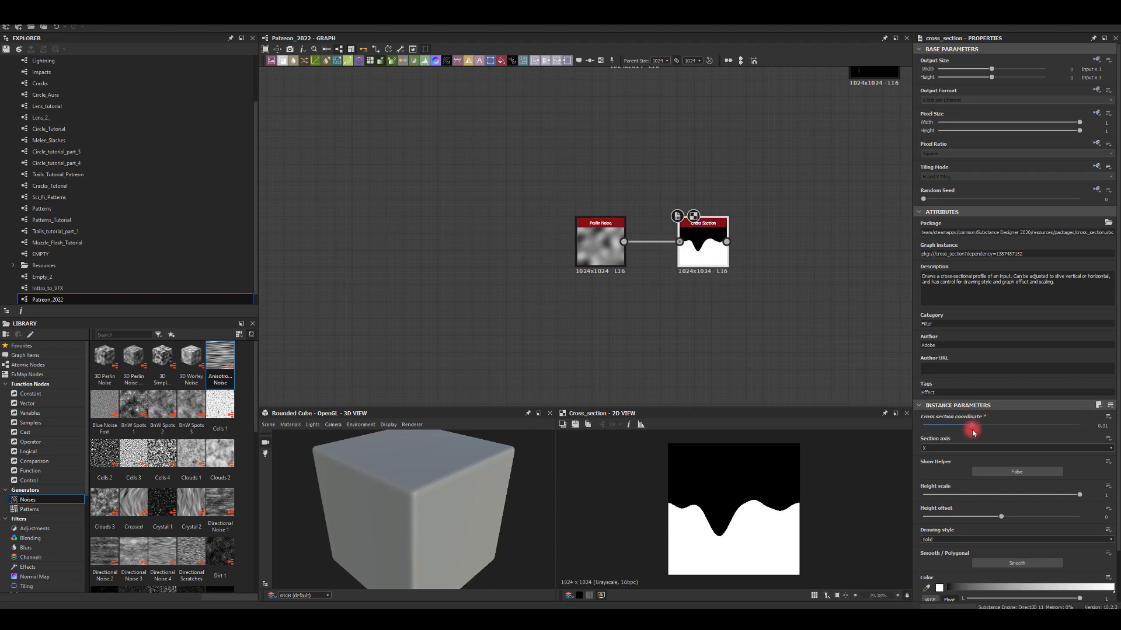
click(586, 236)
drag(932, 430, 932, 429)
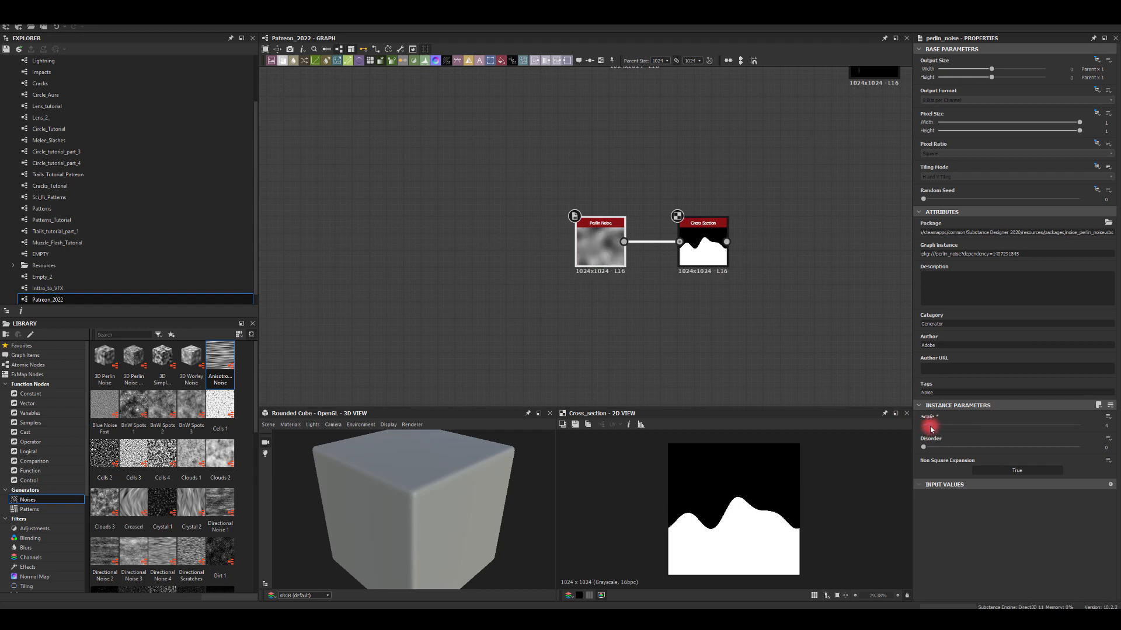
click(699, 236)
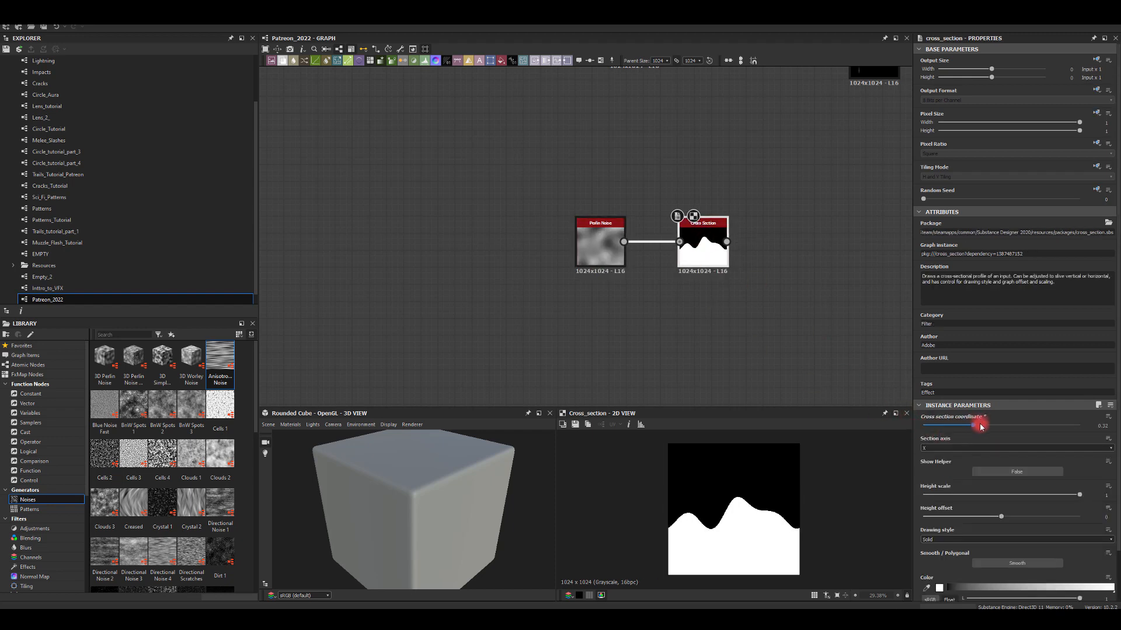
drag(980, 426, 1032, 444)
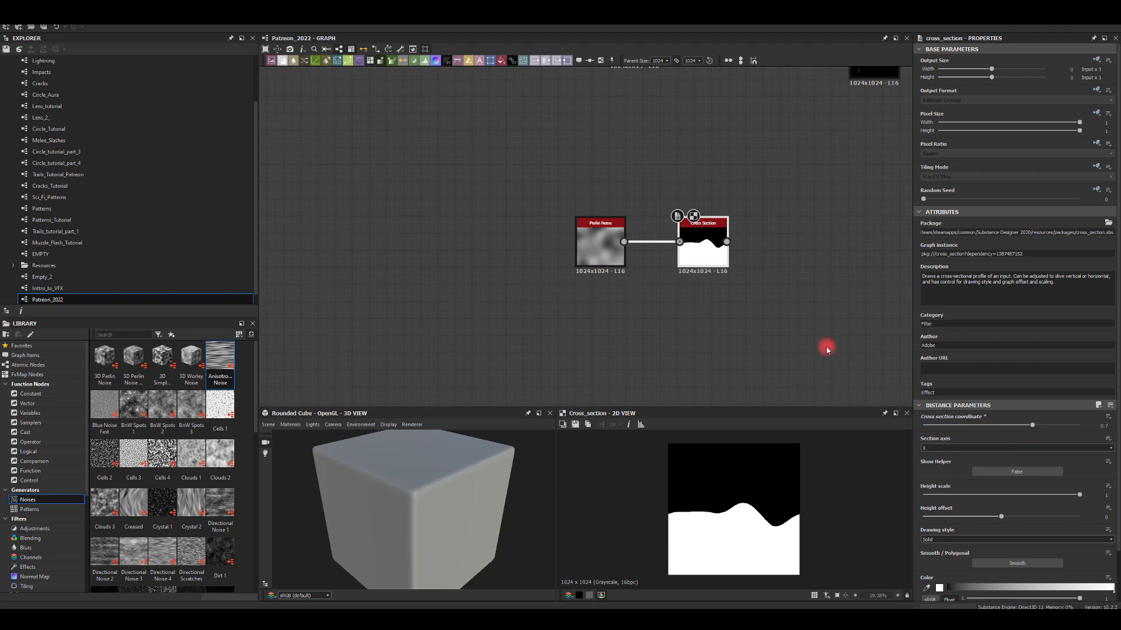
Change the Cross Section node's drawing style to Gradient
click(962, 587)
click(931, 540)
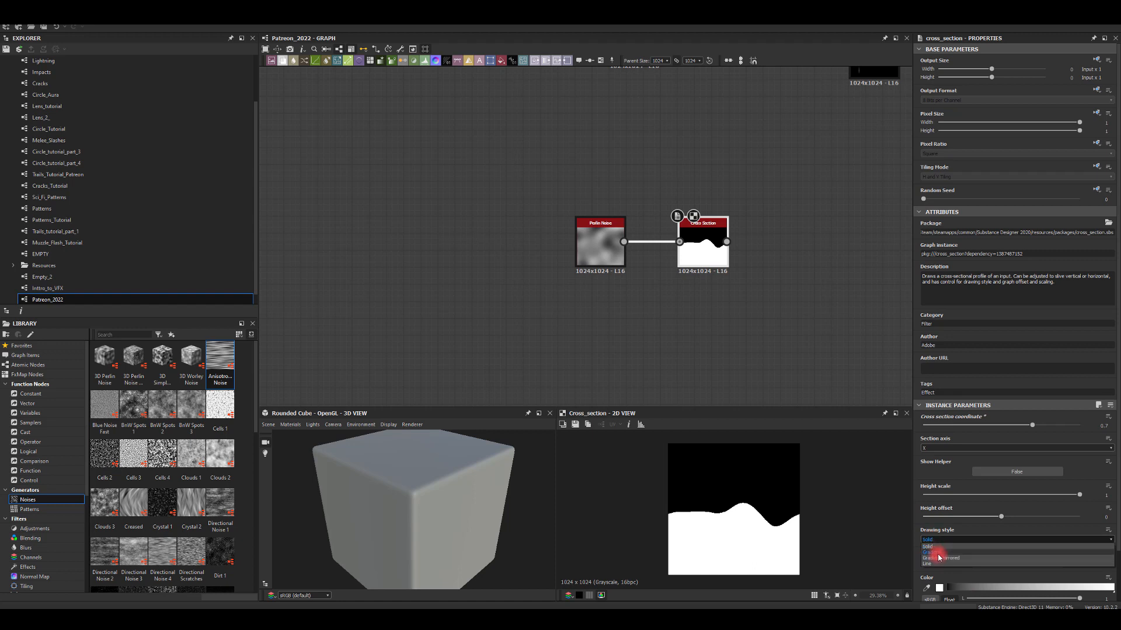
click(938, 553)
Add a Histogram Scan after the Cross Section and isolate a thin wave line with position 0.09 and contrast 1
middle_drag(708, 310, 627, 303)
drag(644, 234, 730, 287)
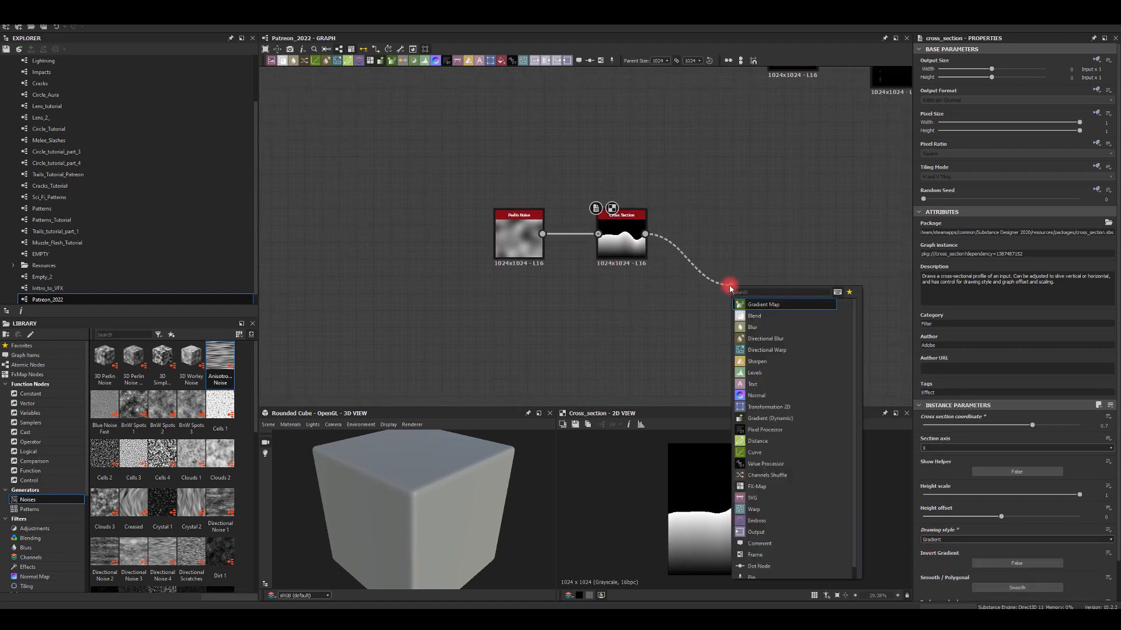
text(scan)
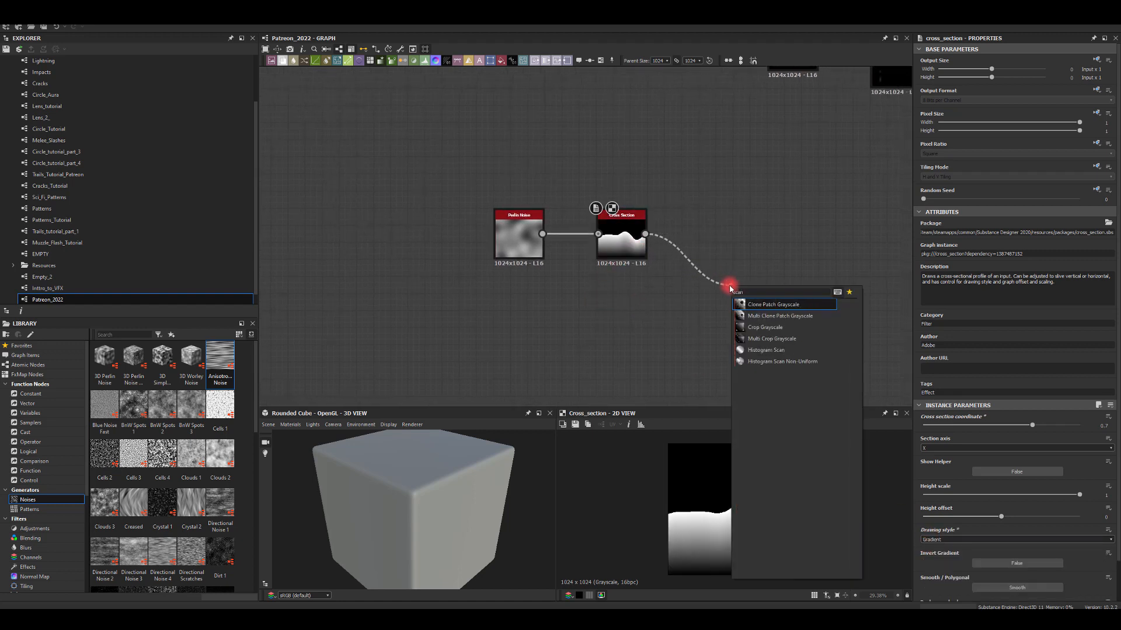
click(765, 350)
drag(748, 321, 731, 361)
drag(923, 425, 1089, 462)
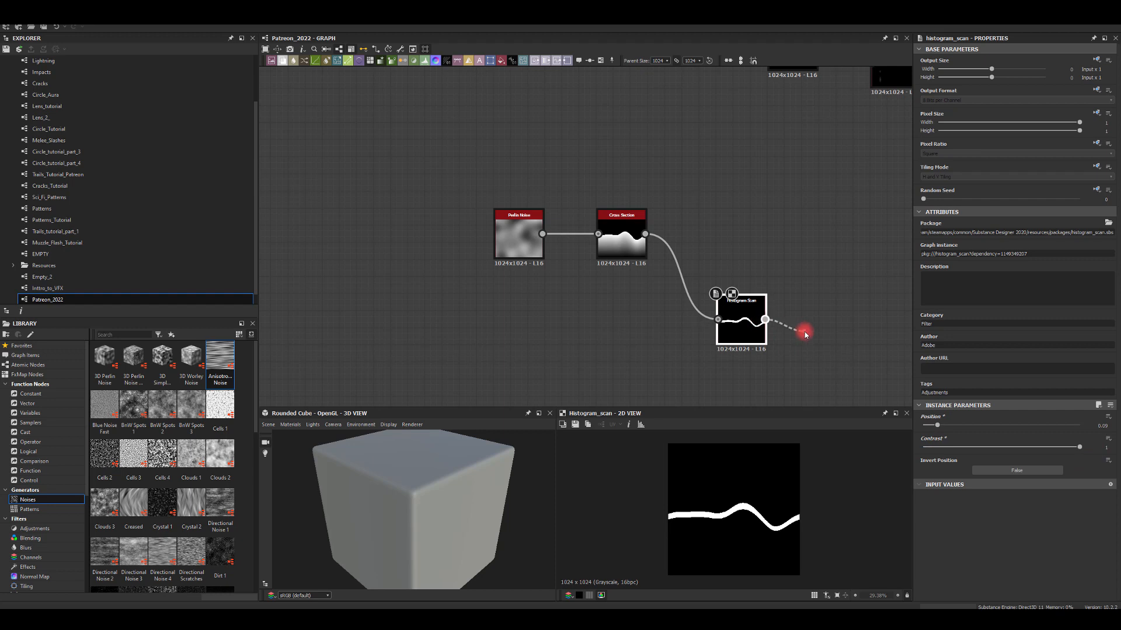
Add a Blur HQ Grayscale node after the Histogram Scan and set its intensity to about 2
drag(805, 335, 809, 335)
text(bl)
click(826, 372)
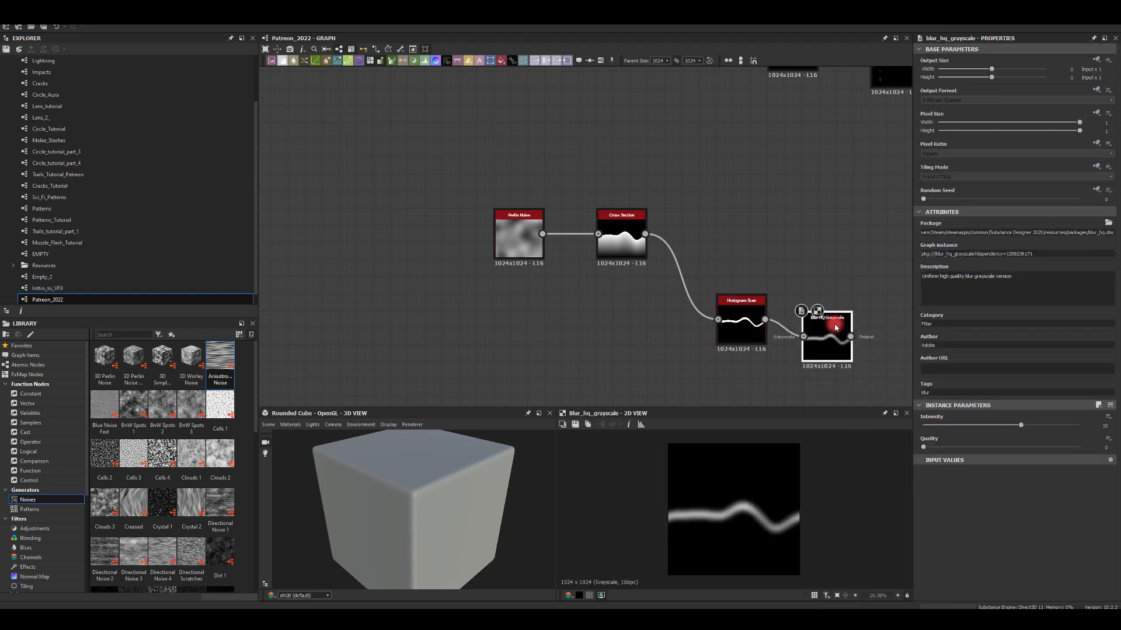
drag(950, 426, 944, 427)
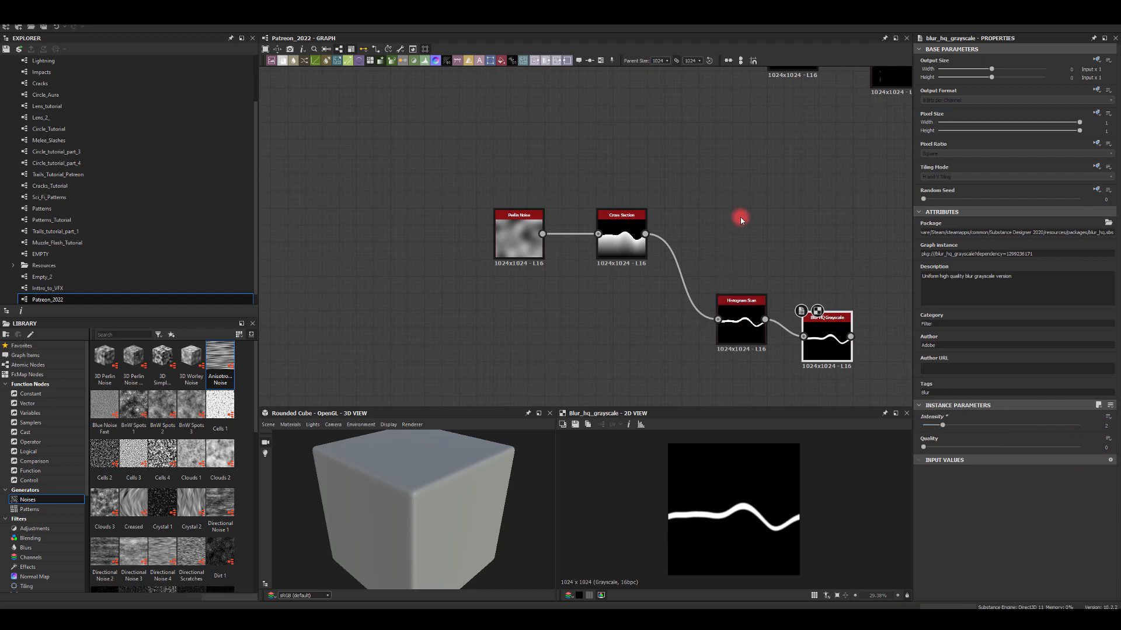
Add a Blend node with the blurred wave line as foreground and the Cross Section output as background
middle_drag(738, 216, 643, 187)
drag(756, 308, 800, 247)
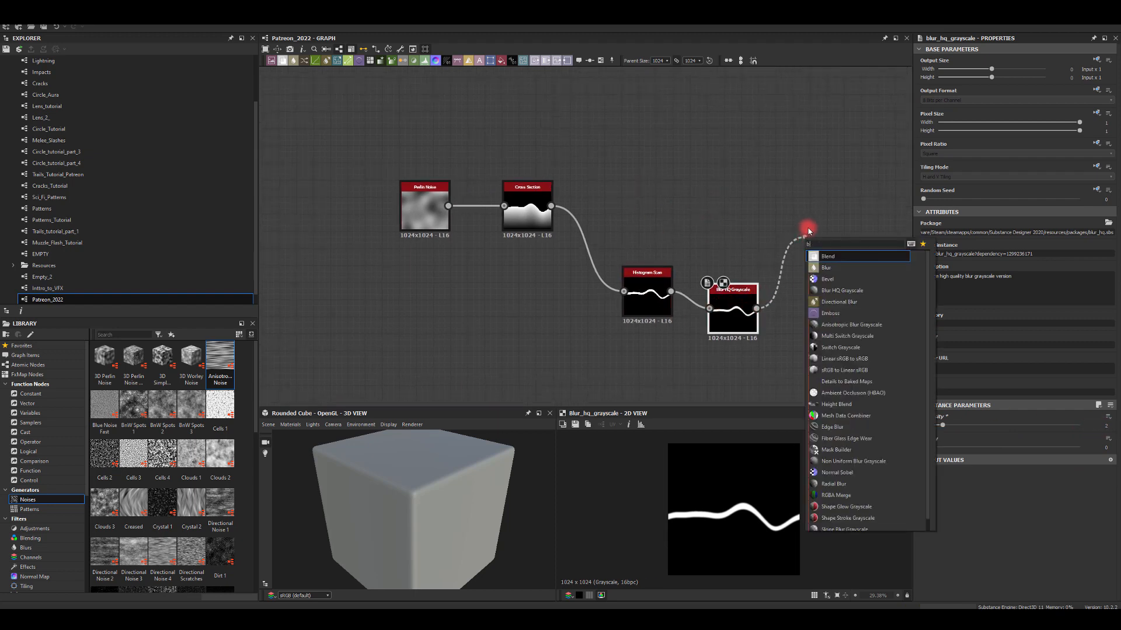
text(ble)
click(825, 257)
drag(755, 314, 812, 240)
drag(551, 205, 812, 240)
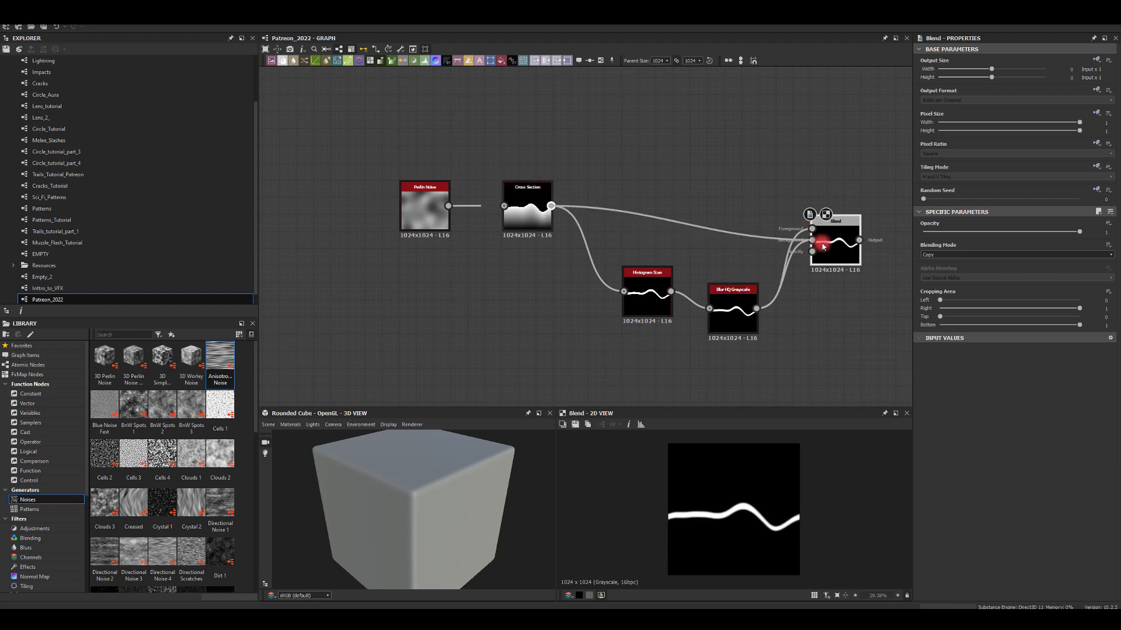
Set the Blend node's mode to Add (Linear Dodge) and line the node up with the Cross Section row
click(937, 255)
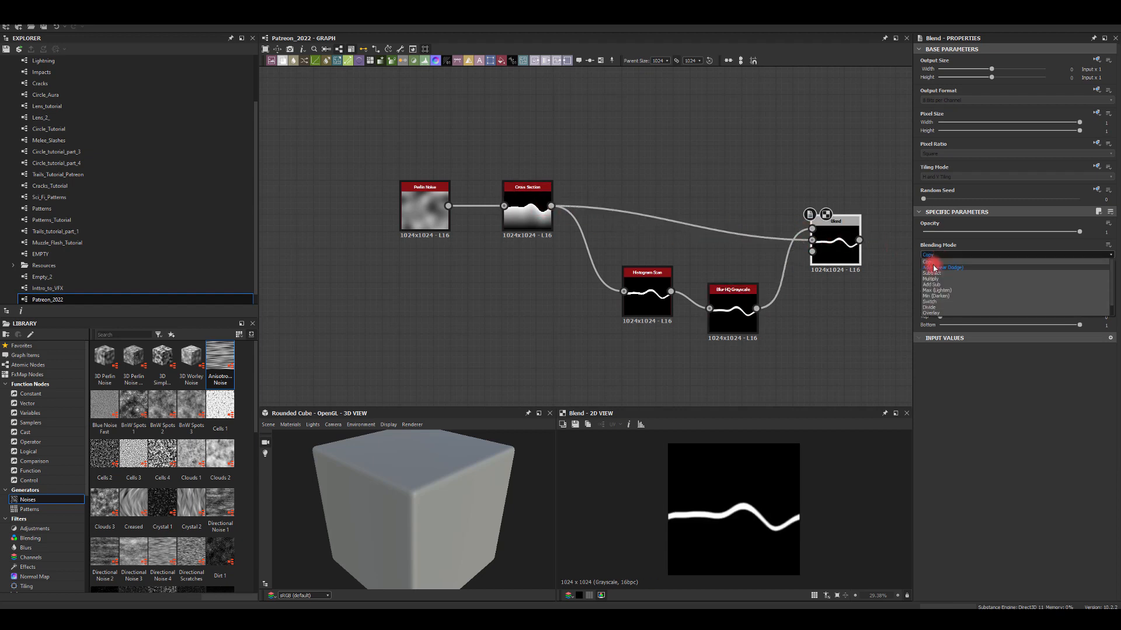
click(937, 267)
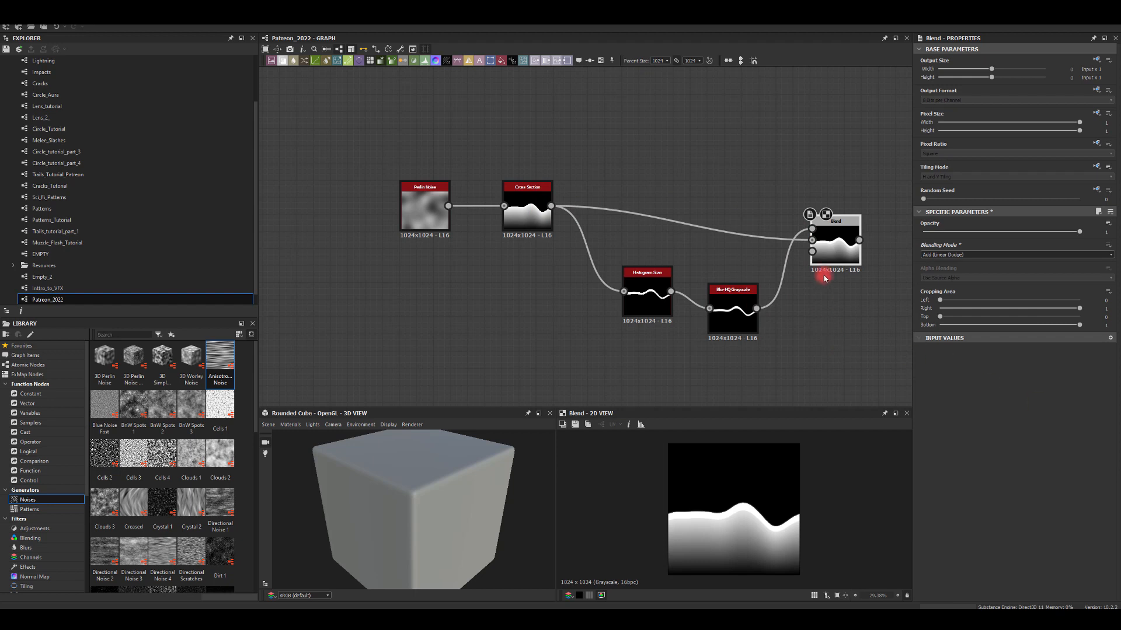
drag(825, 245, 813, 159)
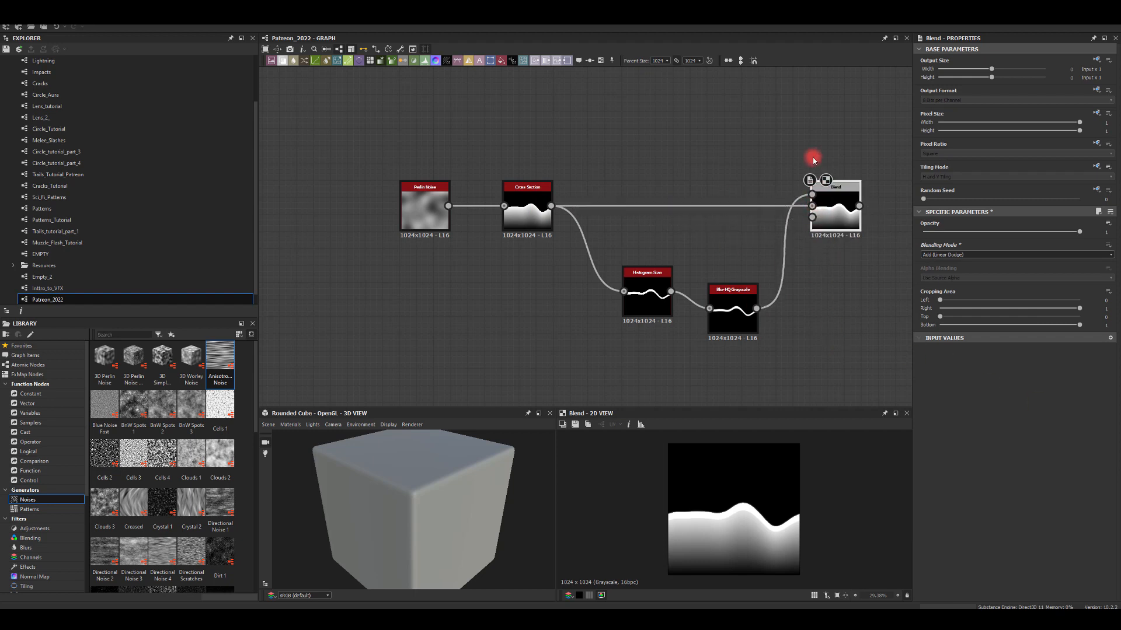
middle_drag(793, 149, 747, 137)
middle_drag(785, 294, 733, 295)
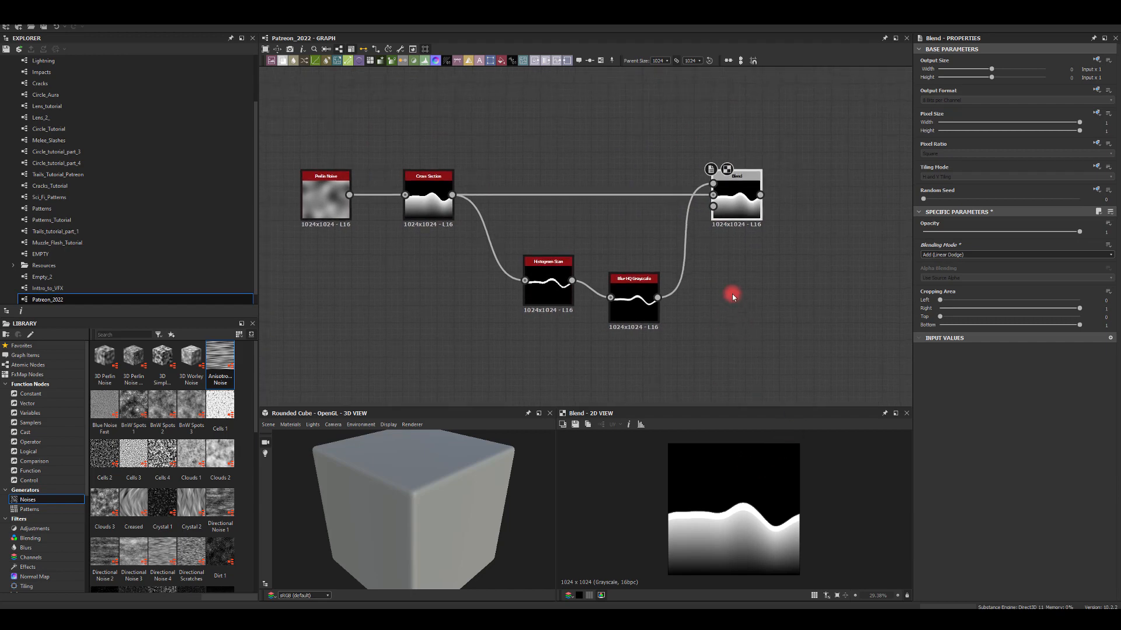
Add a Blur HQ Grayscale node after the Blend, with intensity about 8.4 and quality 1
drag(759, 195, 803, 202)
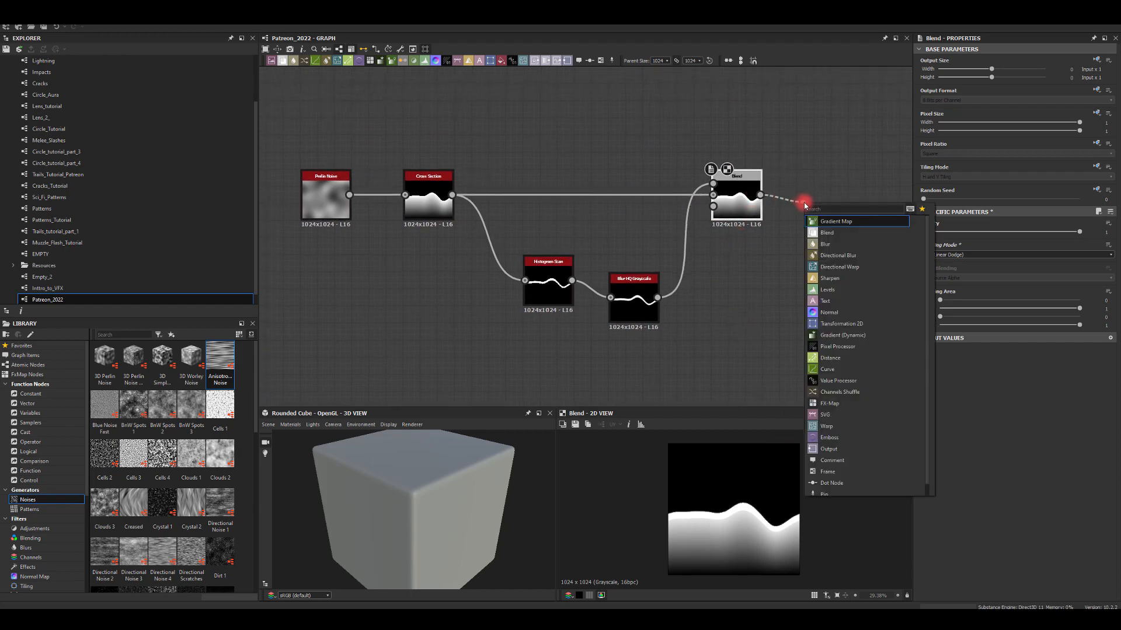
text(bl)
click(821, 243)
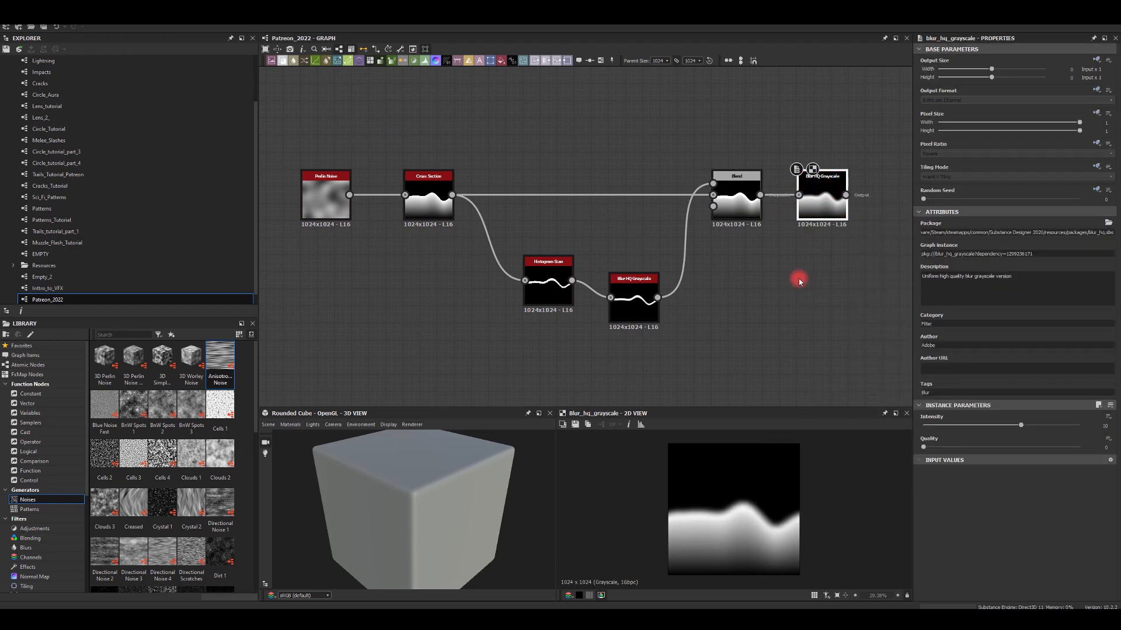
mouse_move(1007, 427)
mouse_down()
mouse_move(1028, 425)
mouse_move(983, 425)
mouse_move(1007, 425)
mouse_up()
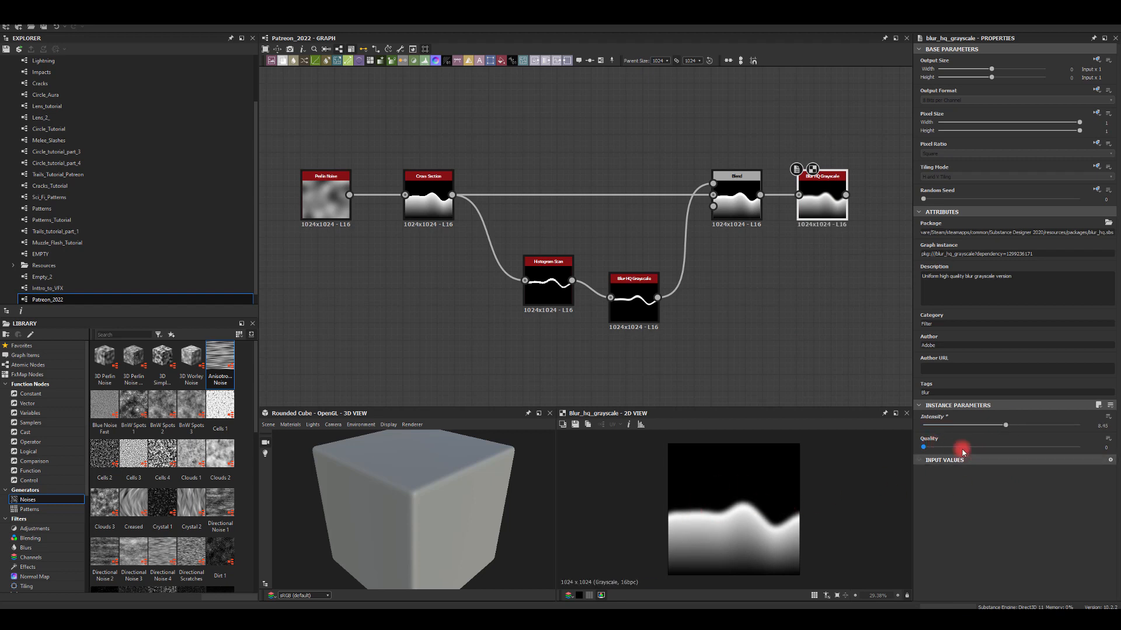
Add a Transformation 2D node after the second blur and offset the wave upward in the texture
middle_drag(800, 291, 665, 292)
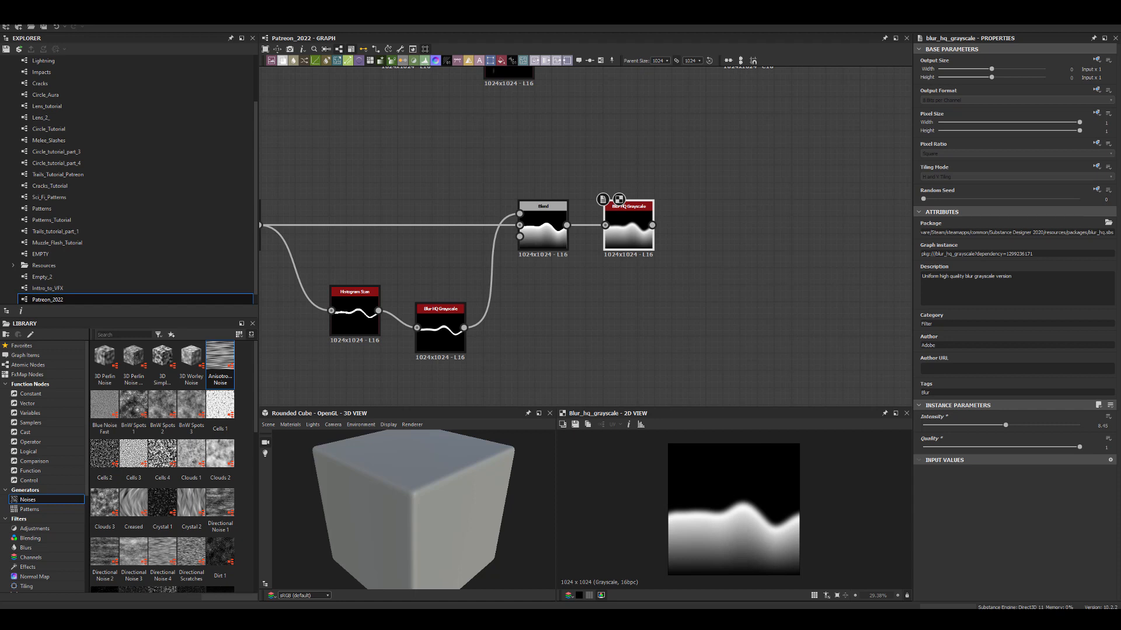
drag(652, 225, 710, 226)
text(tr)
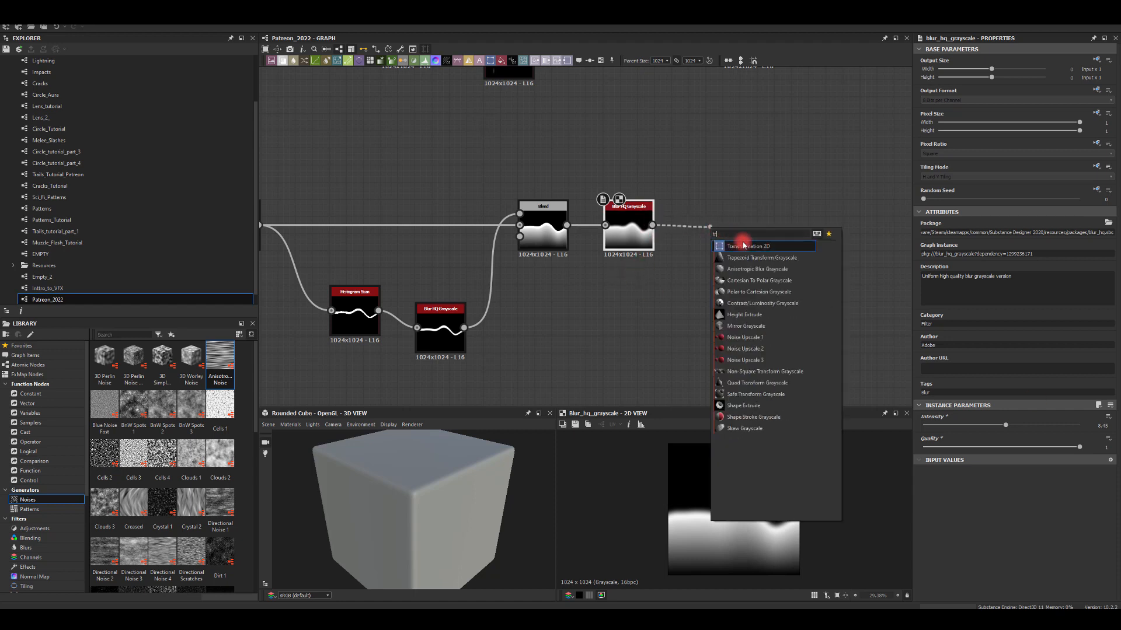
click(745, 249)
drag(740, 482, 737, 444)
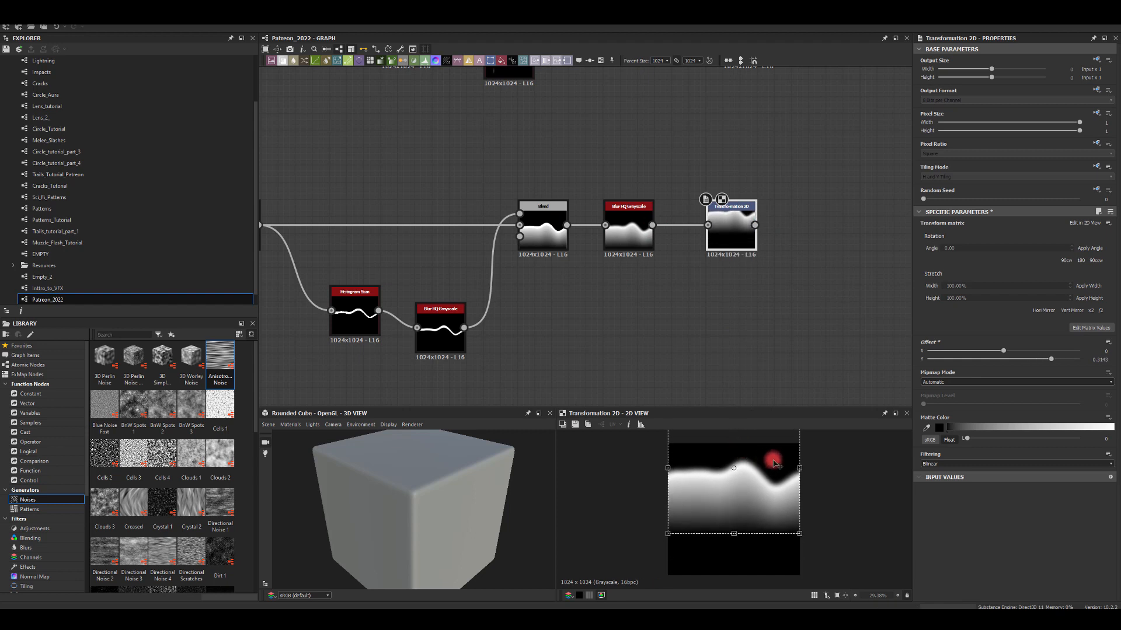
mouse_move(774, 462)
mouse_down()
mouse_move(741, 464)
mouse_move(800, 458)
mouse_move(706, 467)
mouse_move(778, 465)
mouse_move(720, 458)
mouse_move(776, 462)
mouse_move(775, 450)
mouse_up()
middle_drag(799, 318, 740, 296)
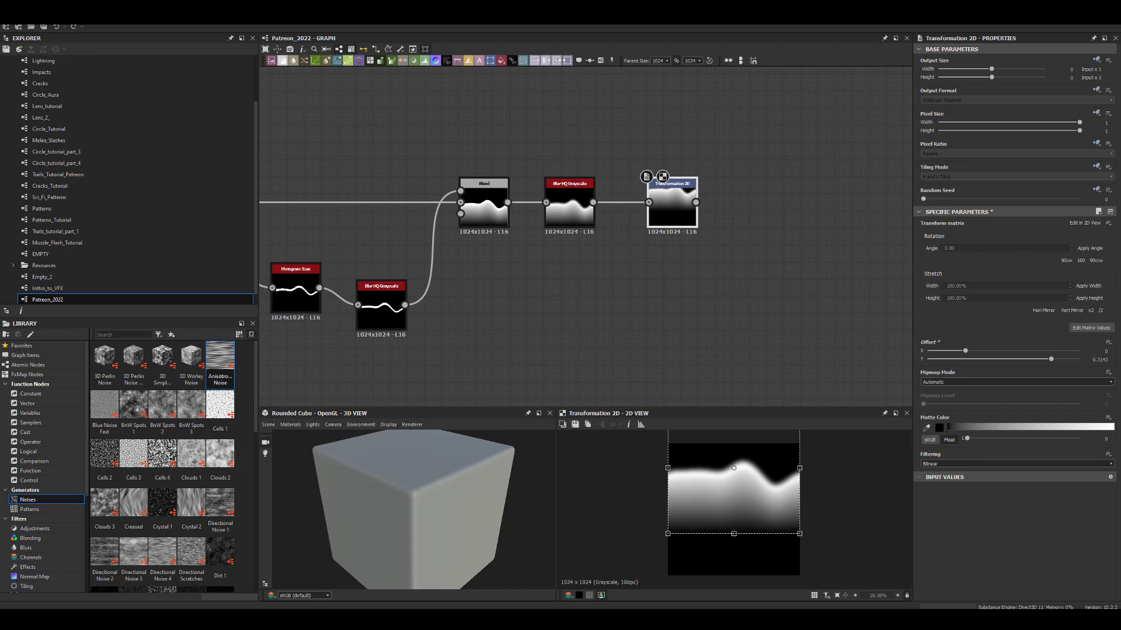
click(718, 276)
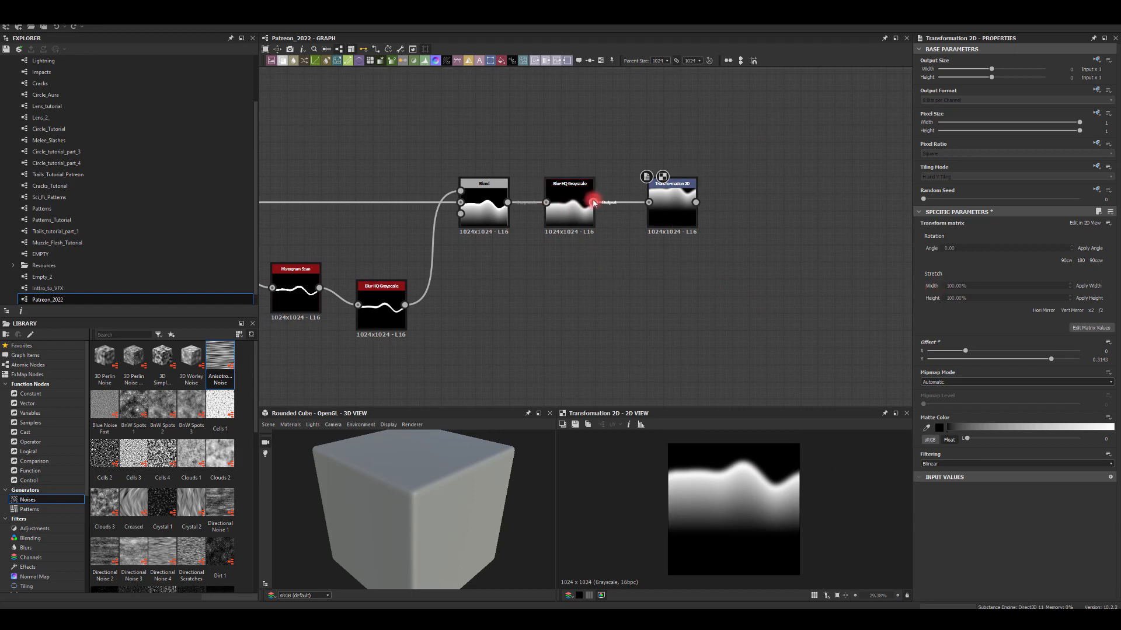
Branch a Directional Warp node off the second Blur HQ Grayscale output, below the Transformation 2D node
drag(593, 203, 715, 299)
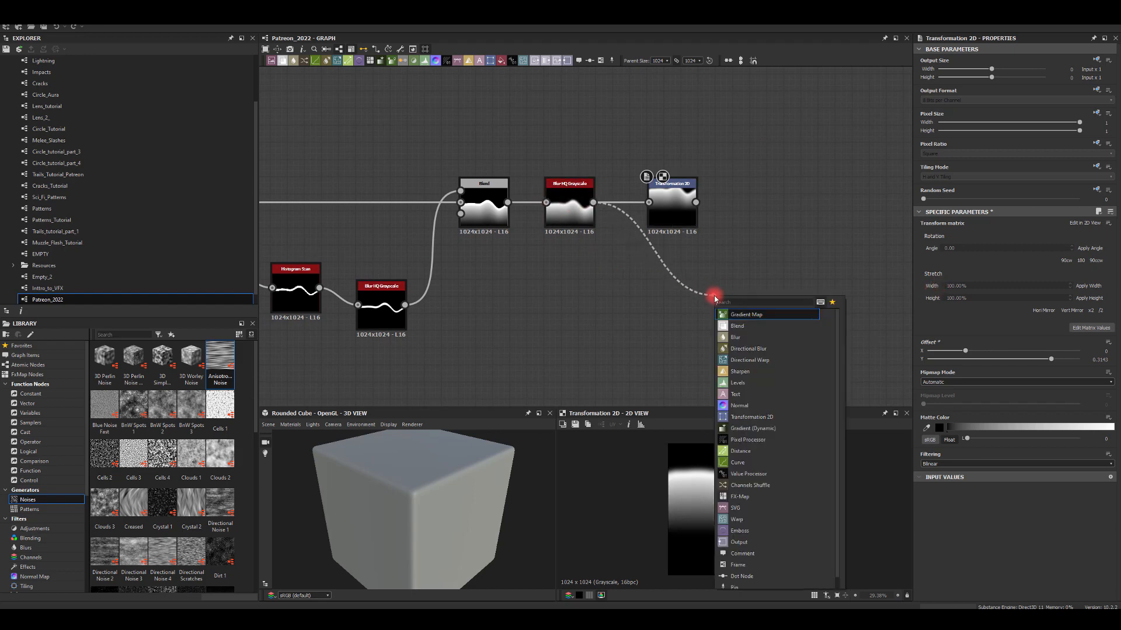
text(dire)
click(749, 326)
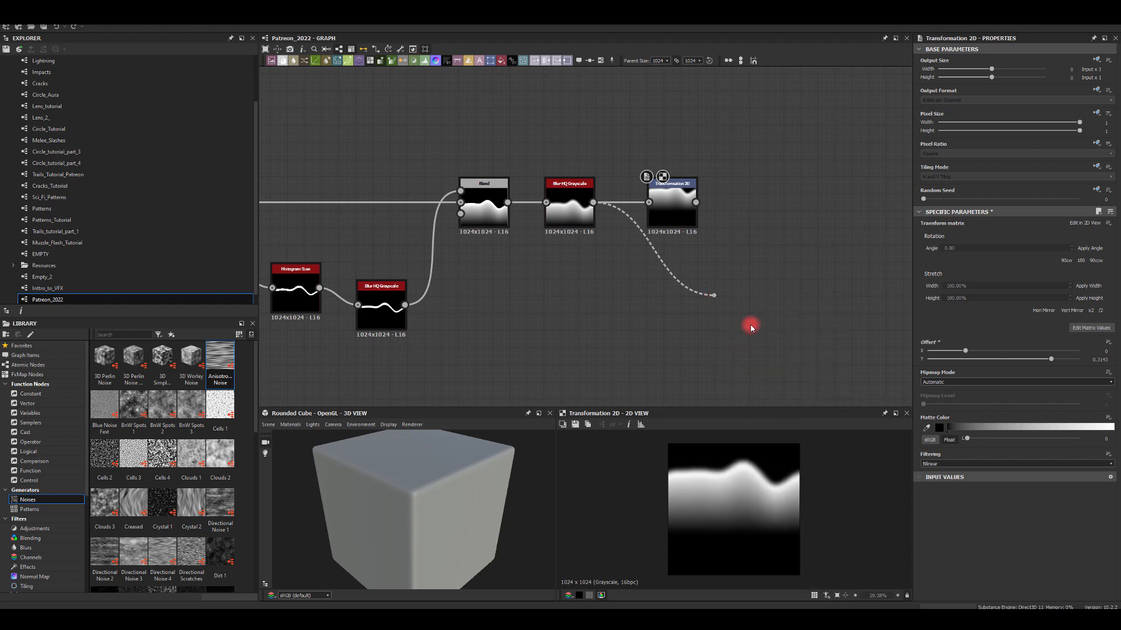
Add a Perlin Noise node feeding the Directional Warp's intensity input and lower the noise scale to 6
key(space)
text(perl)
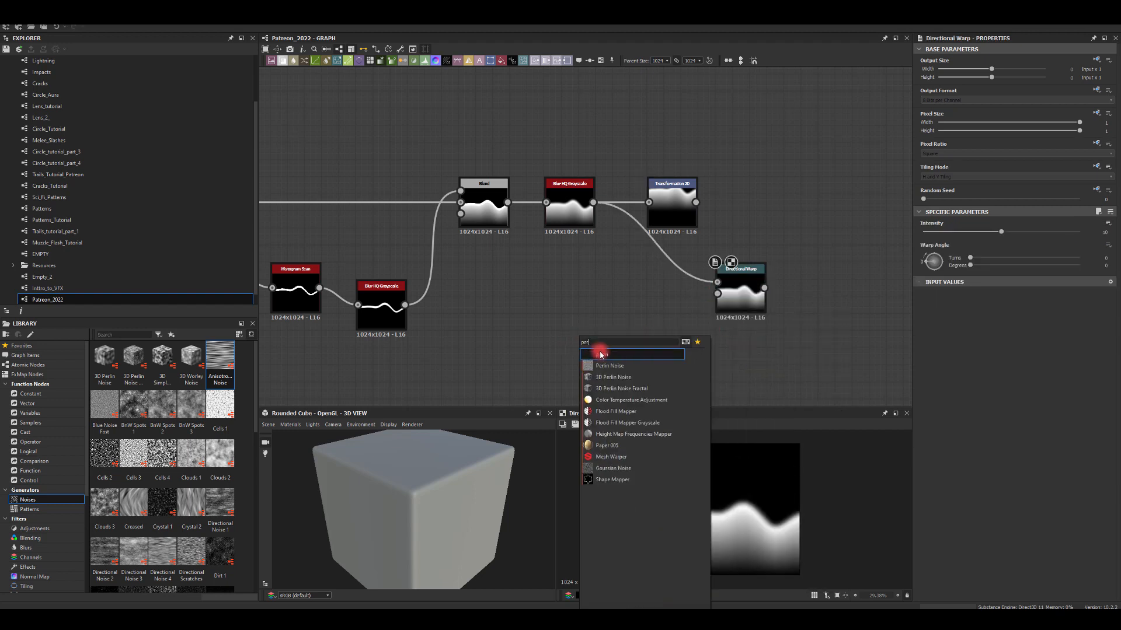
click(600, 365)
drag(610, 339, 742, 294)
double_click(742, 295)
click(587, 346)
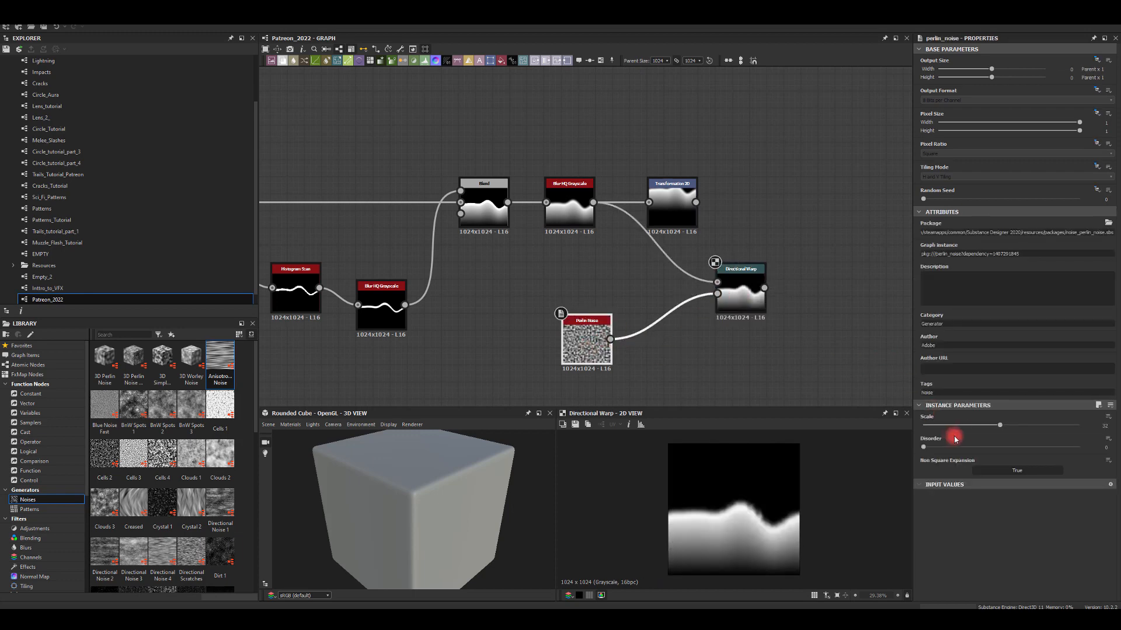
drag(953, 430, 935, 431)
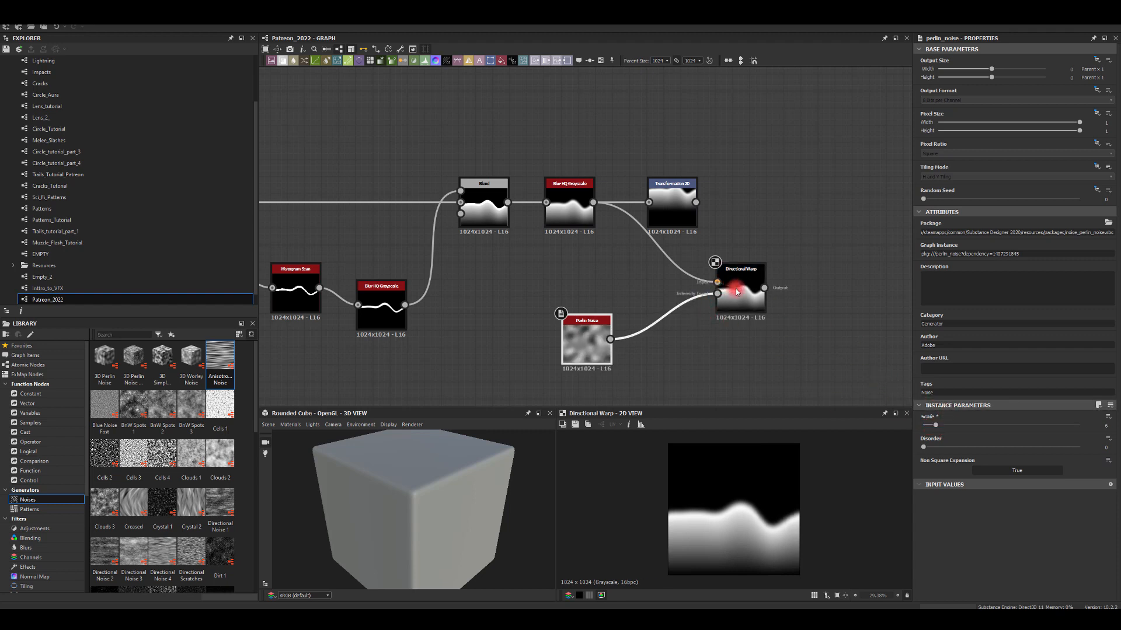
Raise the Directional Warp node's intensity to 20 and set its warp angle to 90 degrees
click(753, 304)
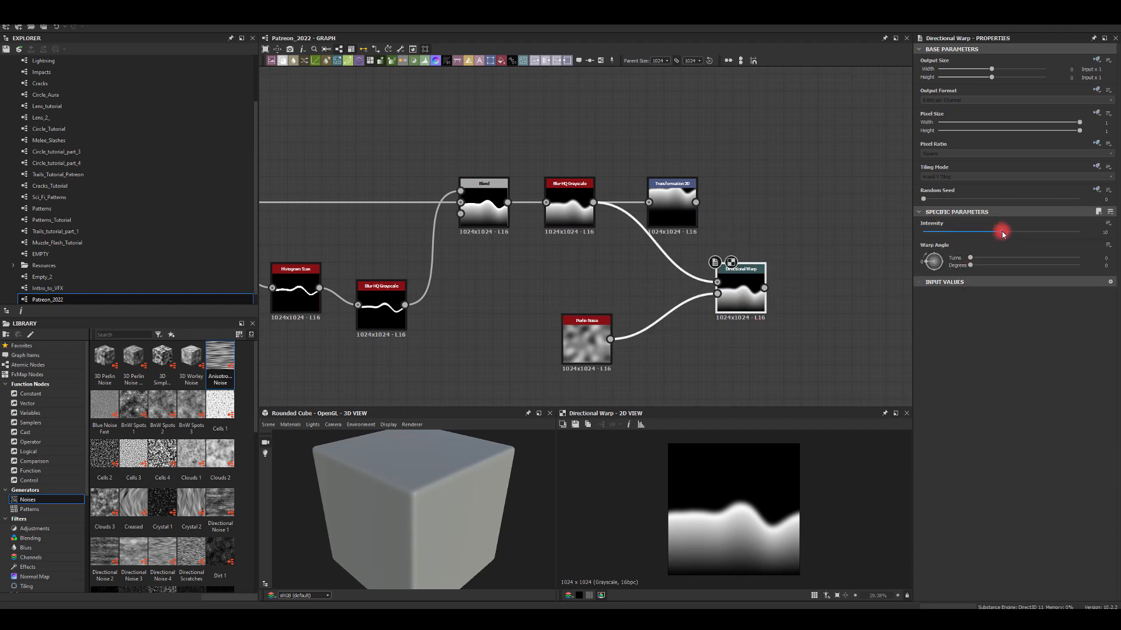
drag(1001, 232, 1079, 232)
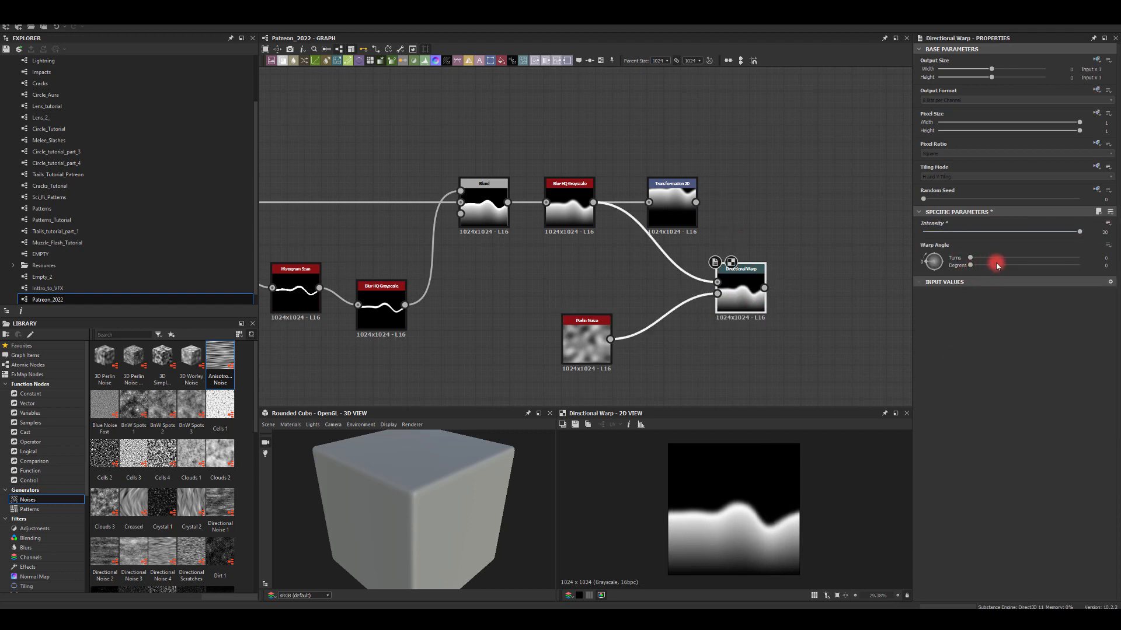
drag(974, 268, 1012, 267)
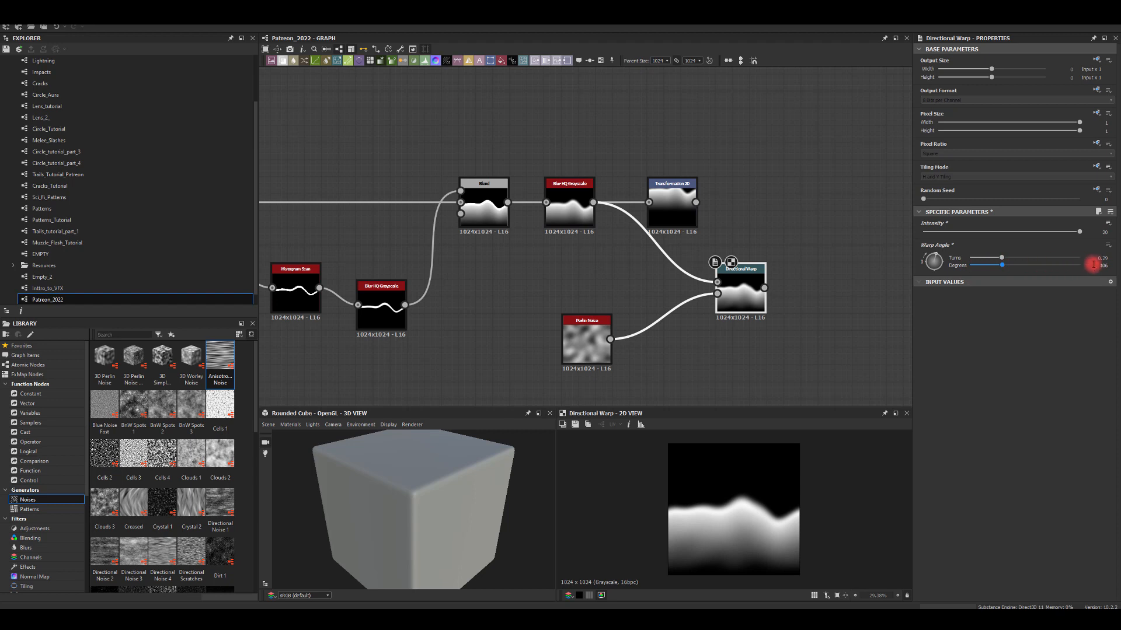
text(90)
key(Return)
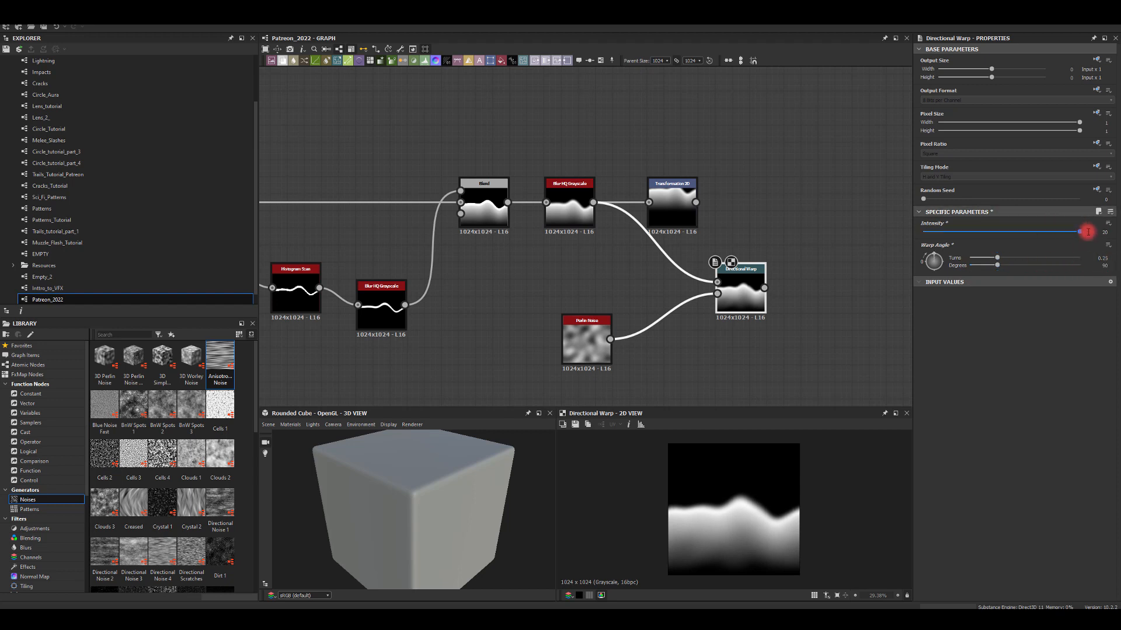
Try stronger Directional Warp intensities of 50, 80 and 100
text(50)
key(Return)
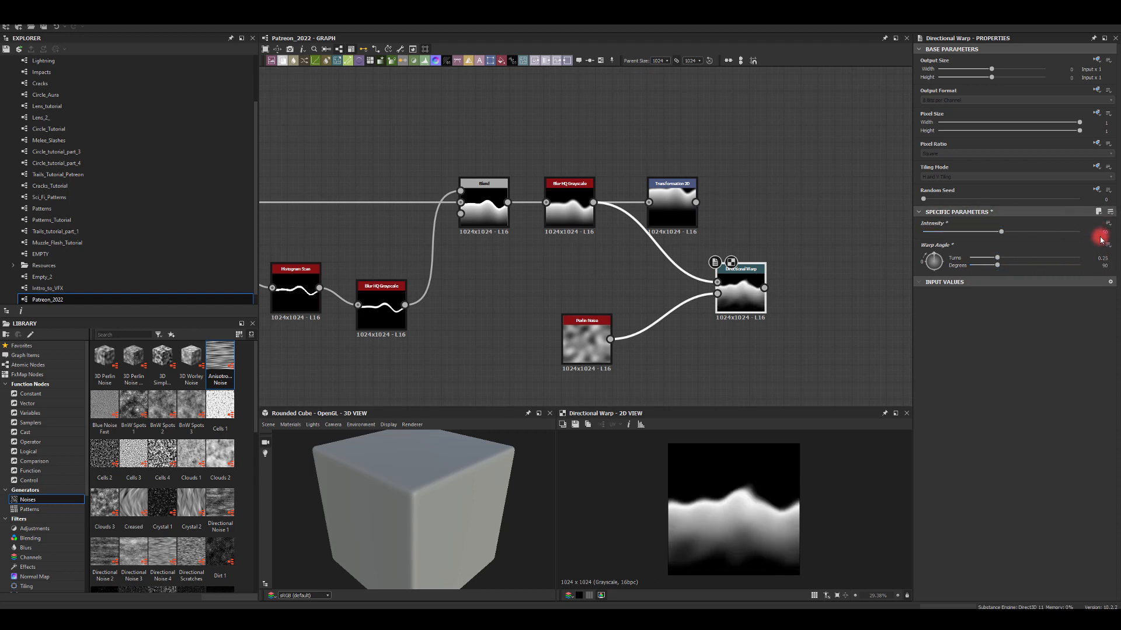
text(80)
key(Return)
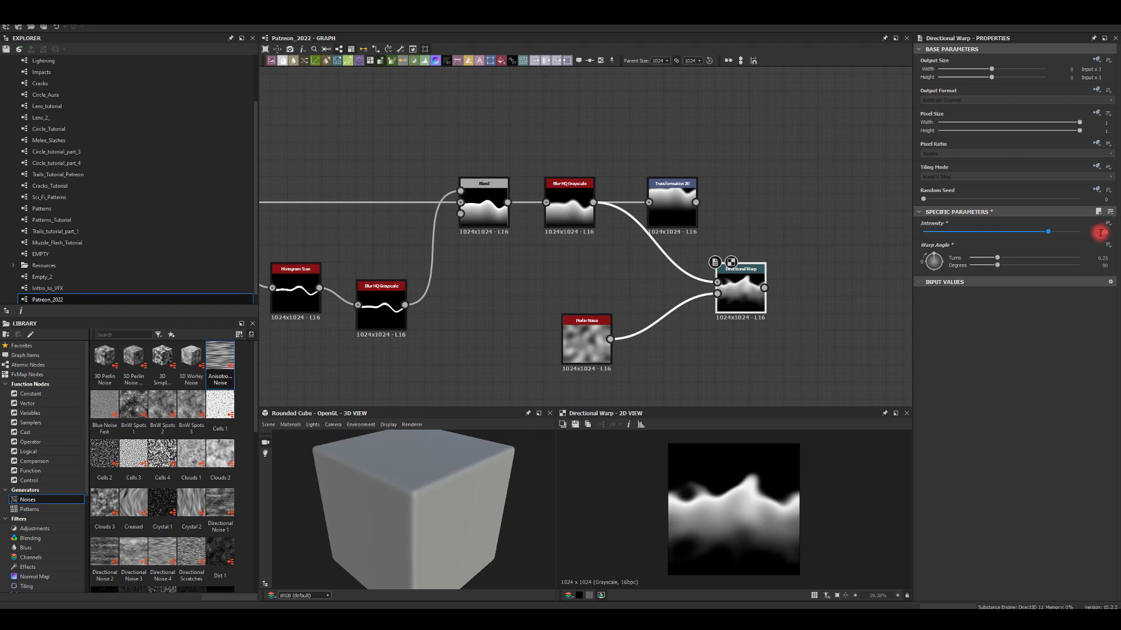
click(1109, 232)
text(100)
key(Return)
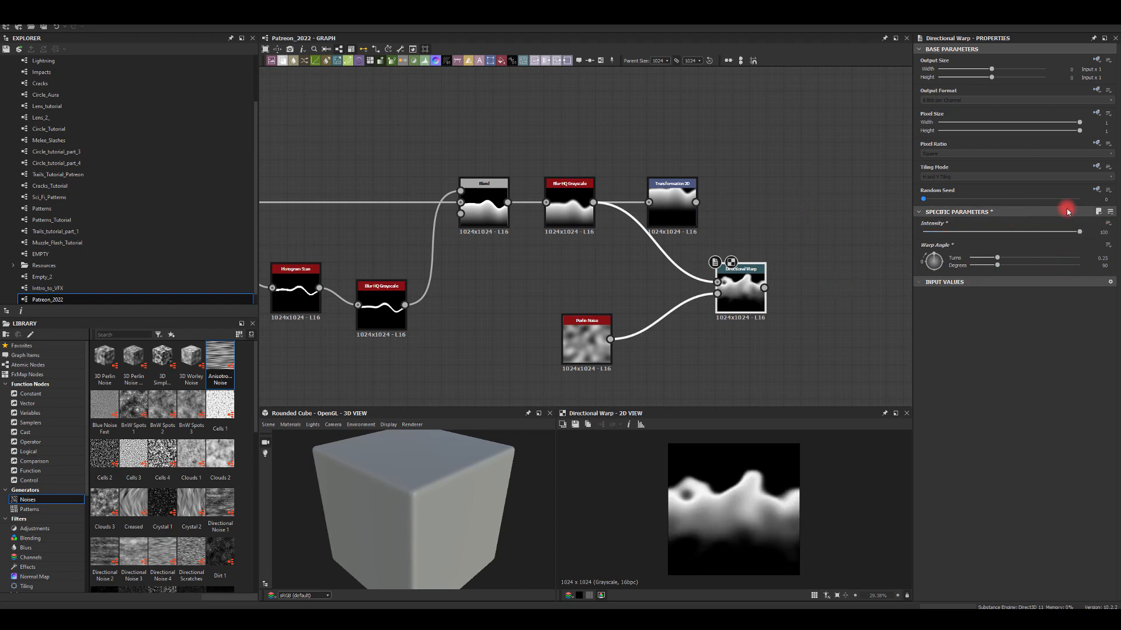
mouse_move(1080, 238)
mouse_down()
mouse_move(975, 233)
mouse_move(1083, 232)
mouse_up()
Set the Directional Warp's intensity to about 93 and the disorder of its Perlin Noise to about 0.35
click(571, 350)
drag(925, 451, 992, 446)
click(729, 299)
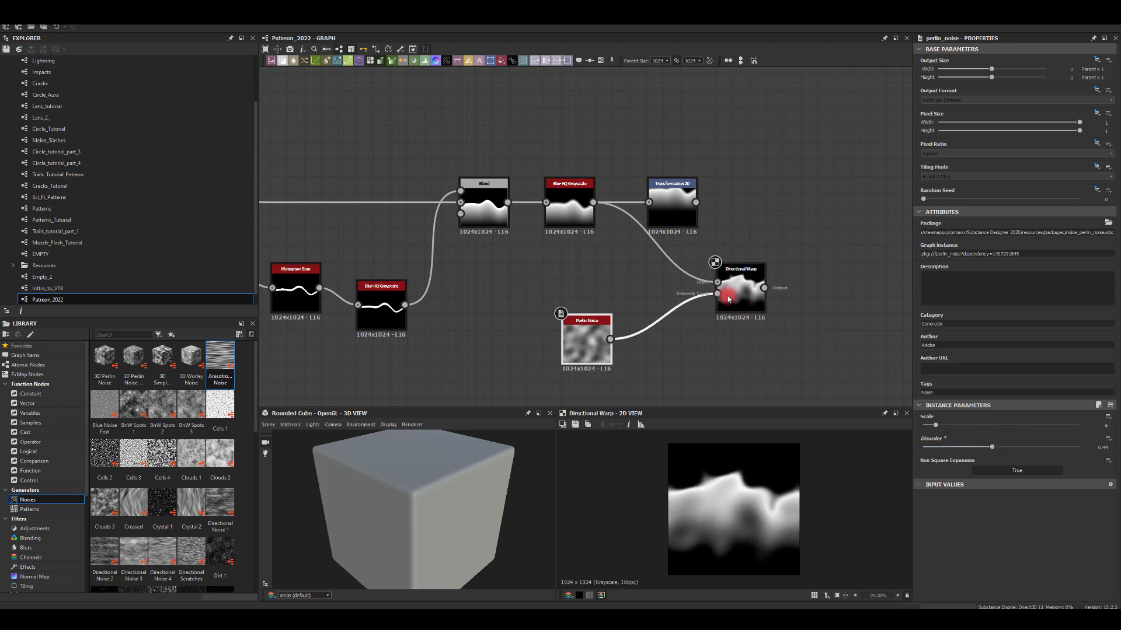
mouse_move(1004, 233)
mouse_down()
mouse_move(1041, 228)
mouse_move(975, 238)
mouse_move(996, 252)
mouse_up()
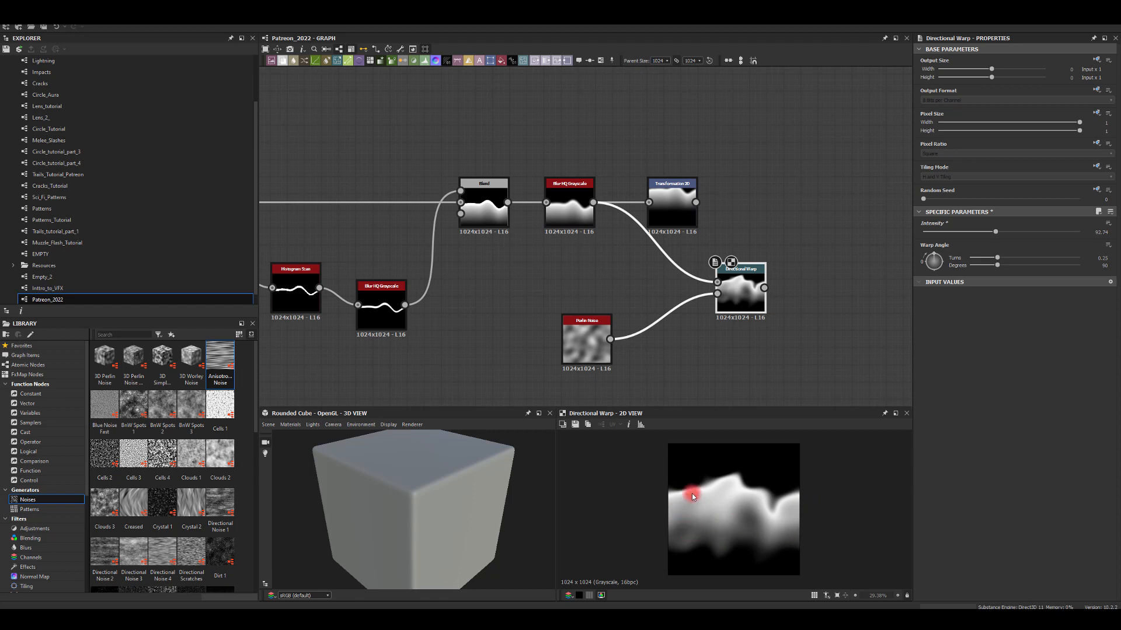
click(575, 334)
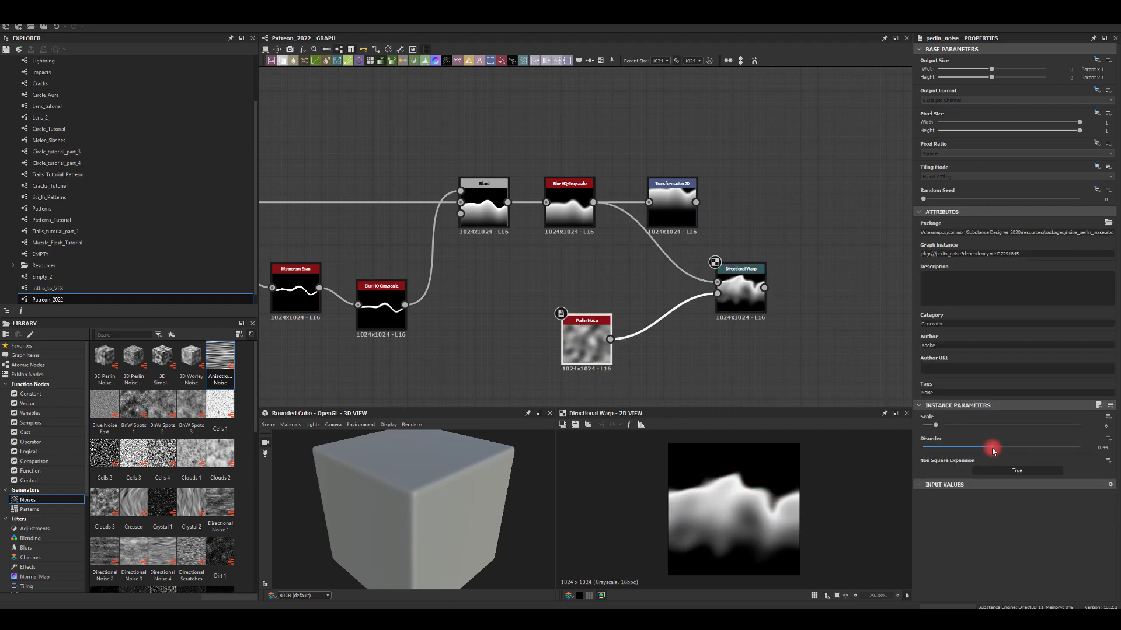
mouse_move(993, 449)
mouse_down()
mouse_move(959, 447)
mouse_move(979, 447)
mouse_up()
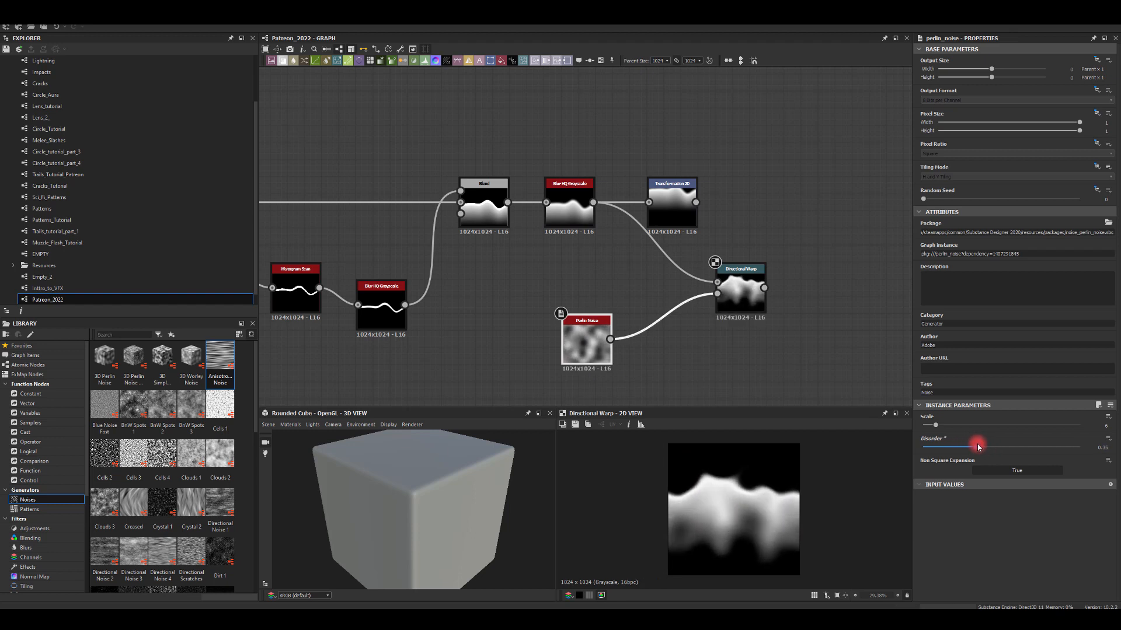
Add a Blend node with the Directional Warp as background and the Transformation 2D output as foreground
middle_drag(838, 211, 678, 253)
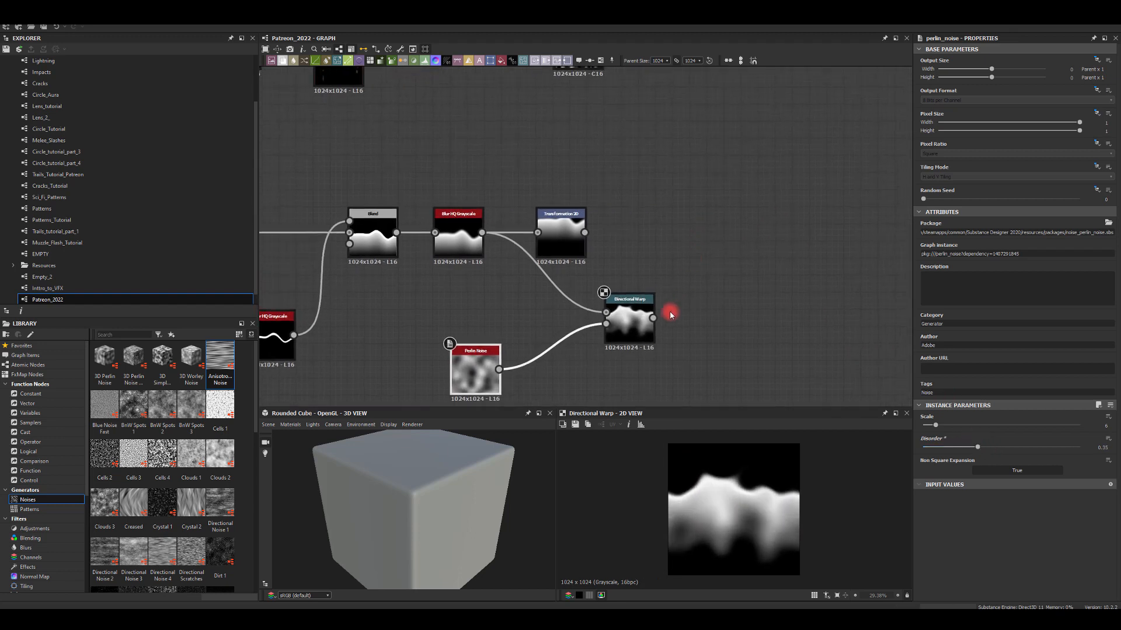
drag(653, 318, 719, 248)
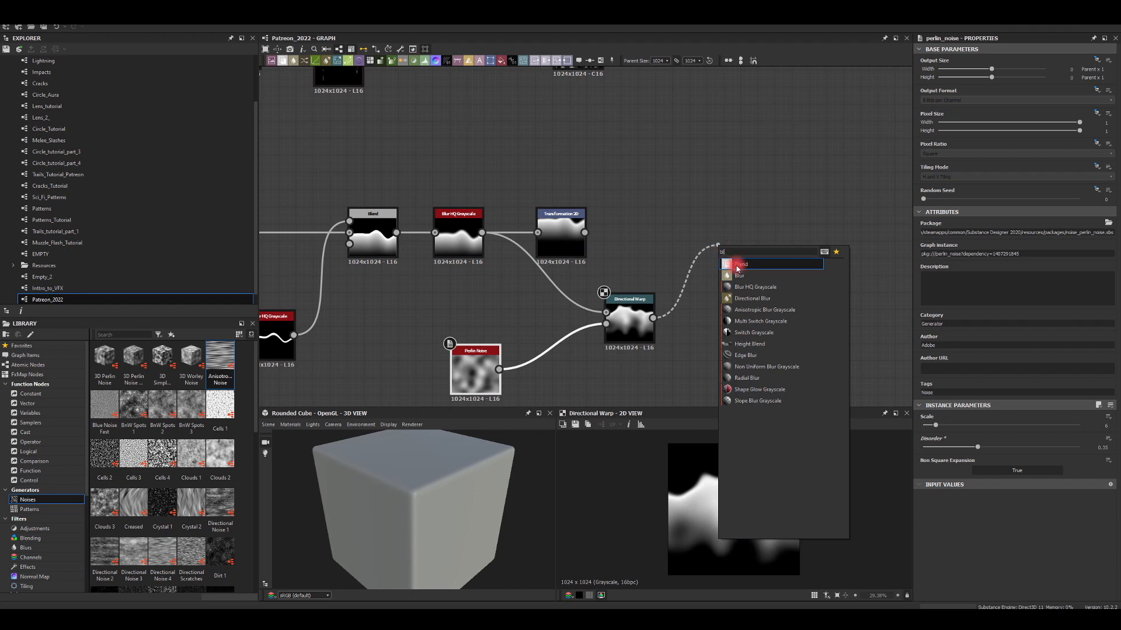
click(741, 276)
drag(585, 233, 738, 243)
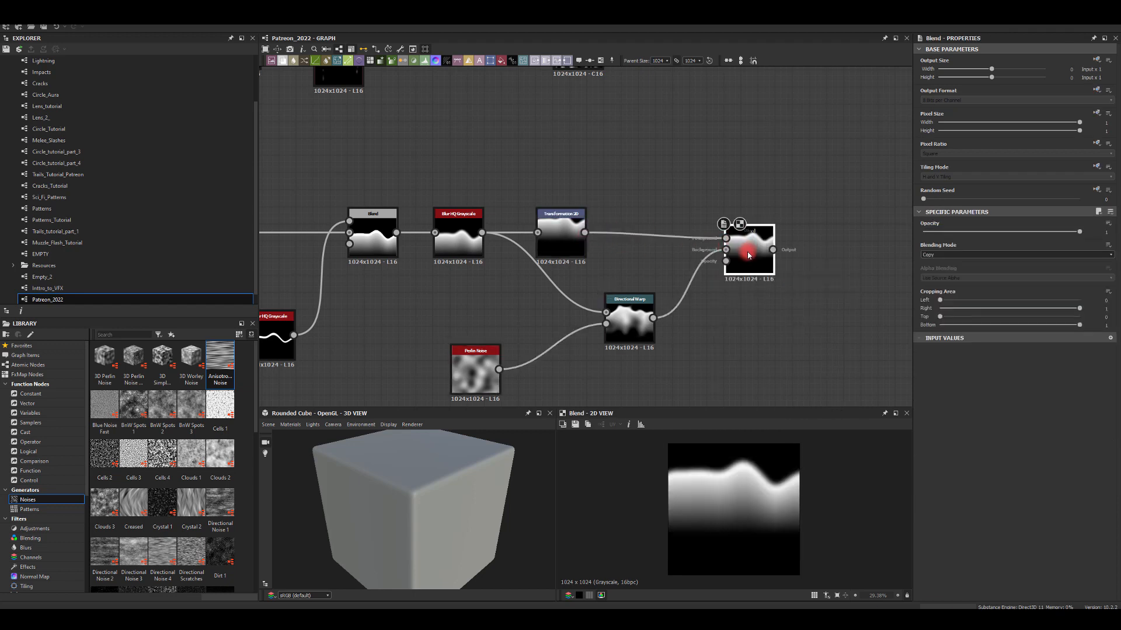
Compare the Max (Lighten) and Min (Darken) modes on the new Blend node and keep Max (Lighten)
click(936, 255)
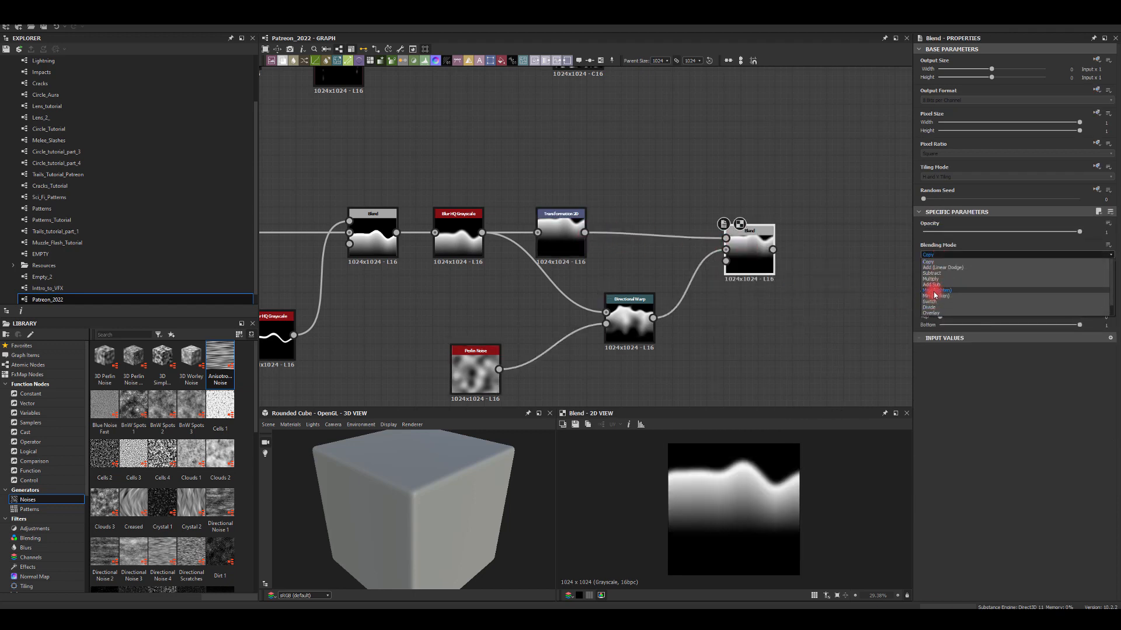
click(935, 291)
click(932, 255)
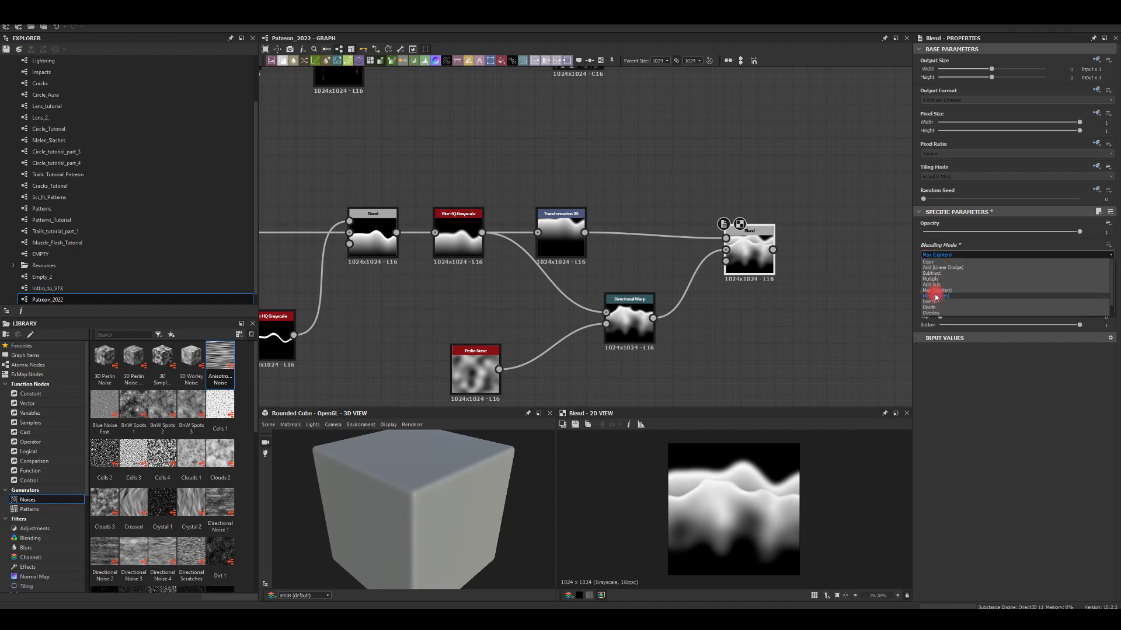
click(935, 296)
click(957, 257)
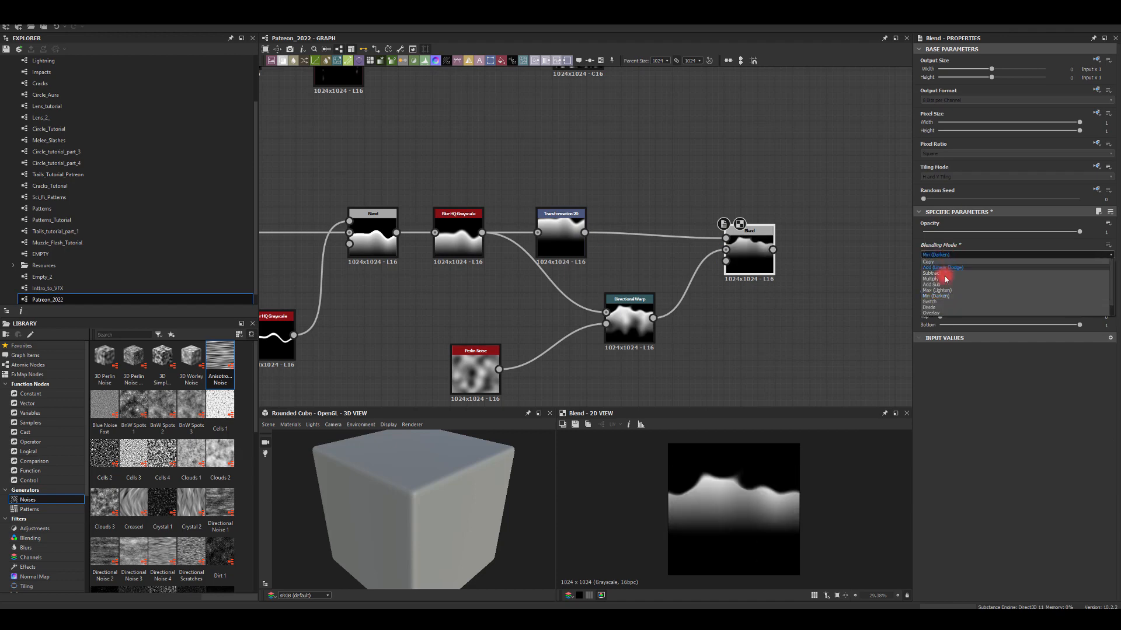
click(939, 292)
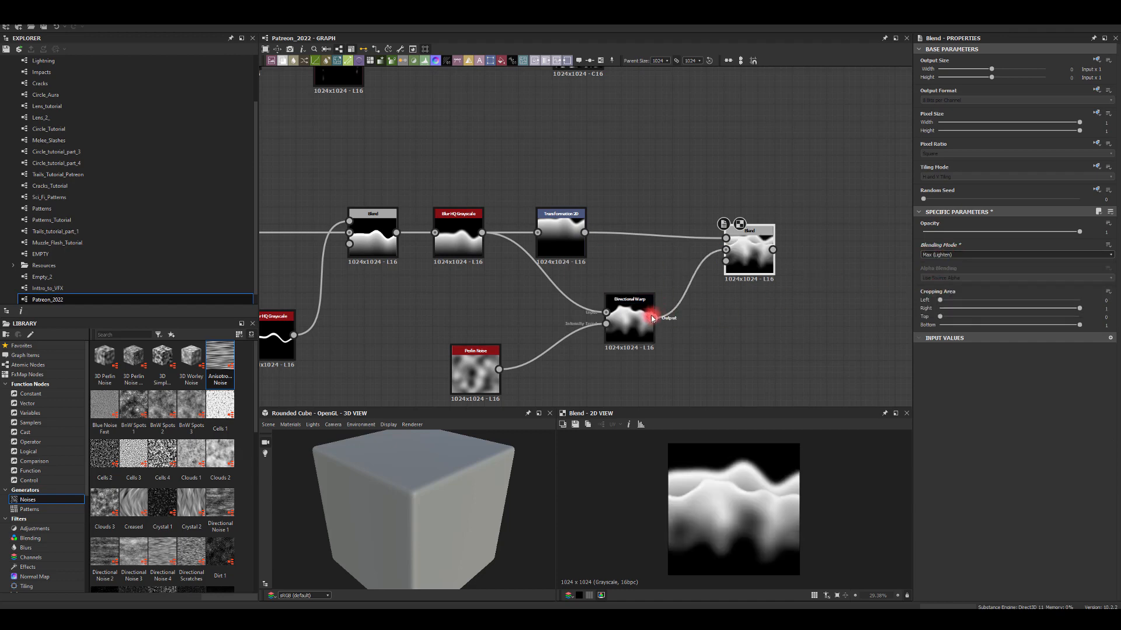
Swap the Blend's inputs, with the Directional Warp as foreground and Transformation 2D as background, and lower its opacity to about 0.62
drag(652, 317, 726, 238)
drag(585, 234, 726, 249)
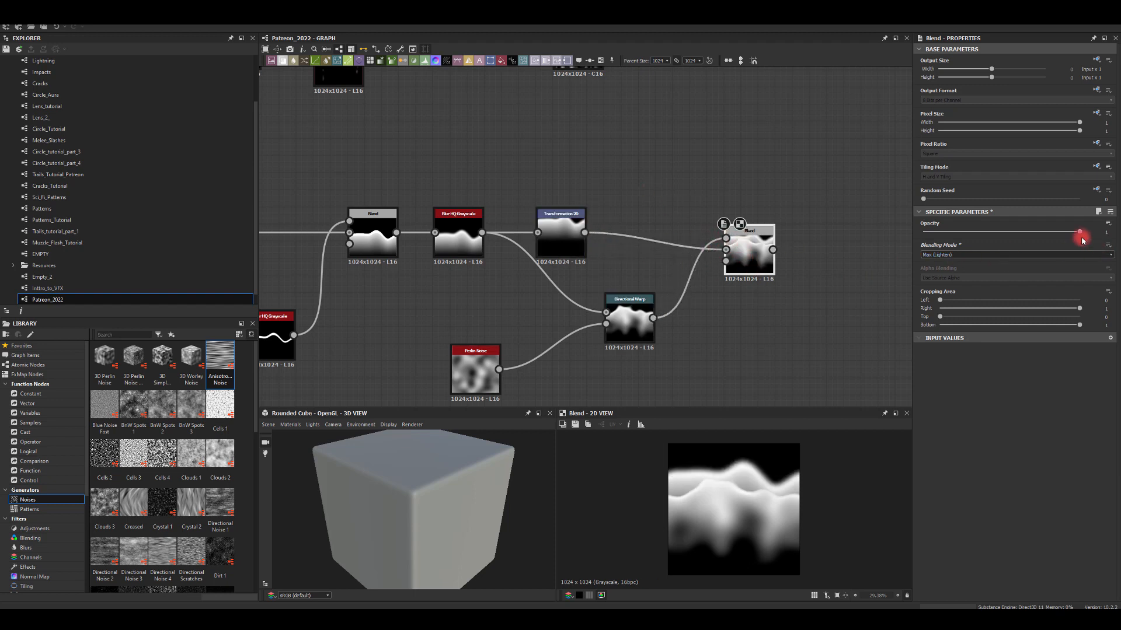
drag(1081, 239, 1021, 244)
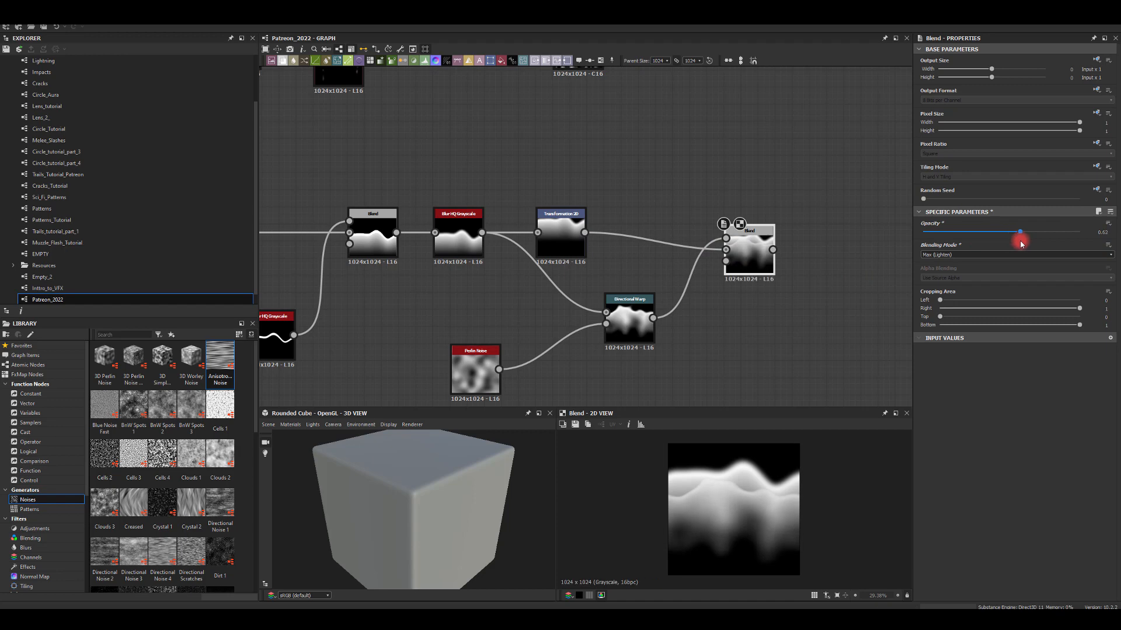
Insert a Transformation 2D node between the Directional Warp and the Blend's foreground input
drag(698, 335, 699, 336)
text(tra)
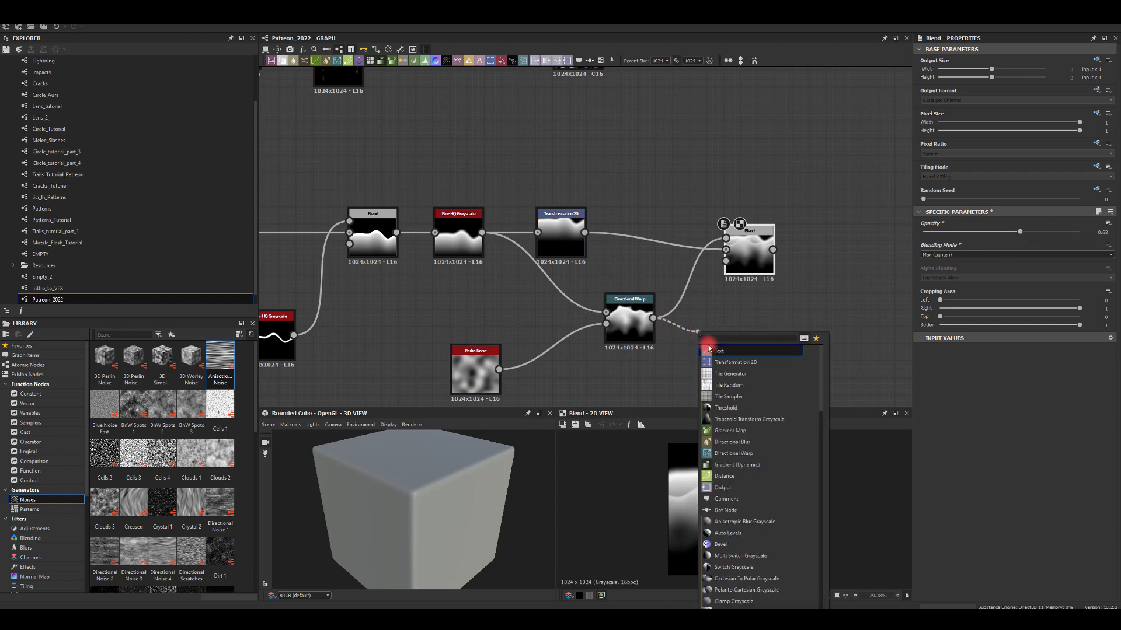
click(718, 352)
drag(739, 271, 794, 280)
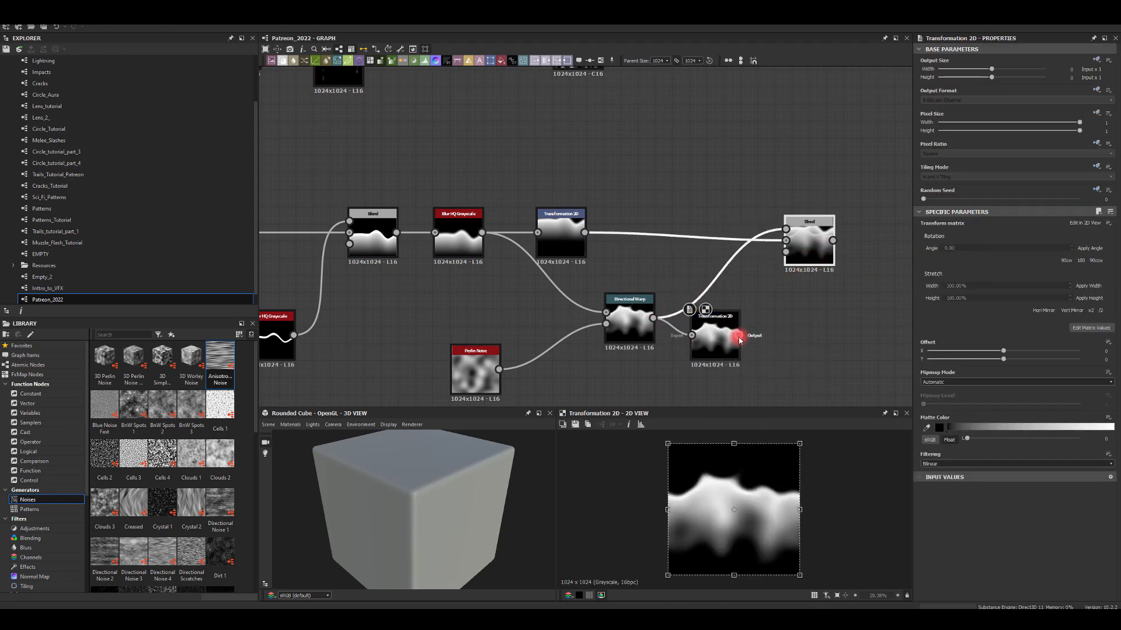
drag(737, 337, 792, 247)
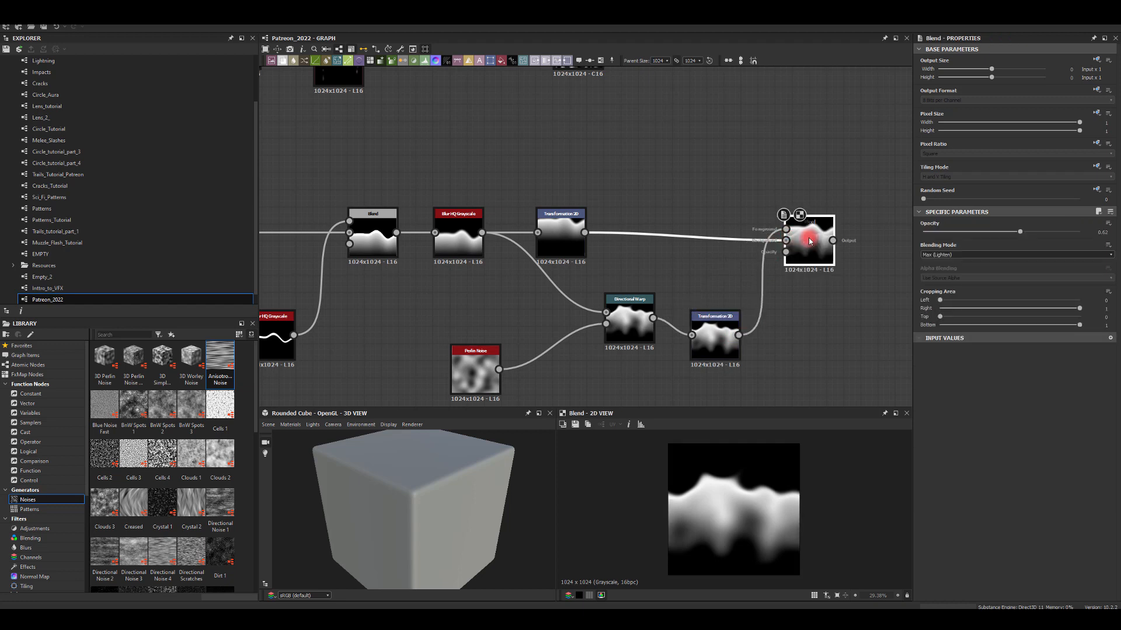
Offset the warped wave downward by about 0.09 in the new Transformation 2D and lower the Blend's opacity to about 0.41
click(712, 339)
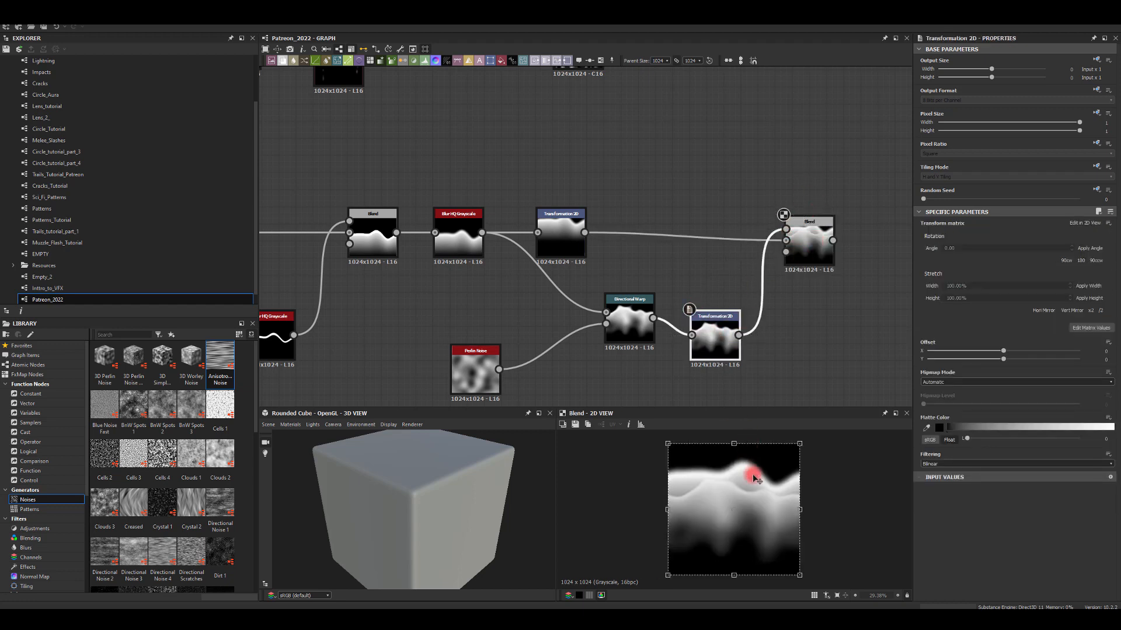
drag(755, 479, 756, 489)
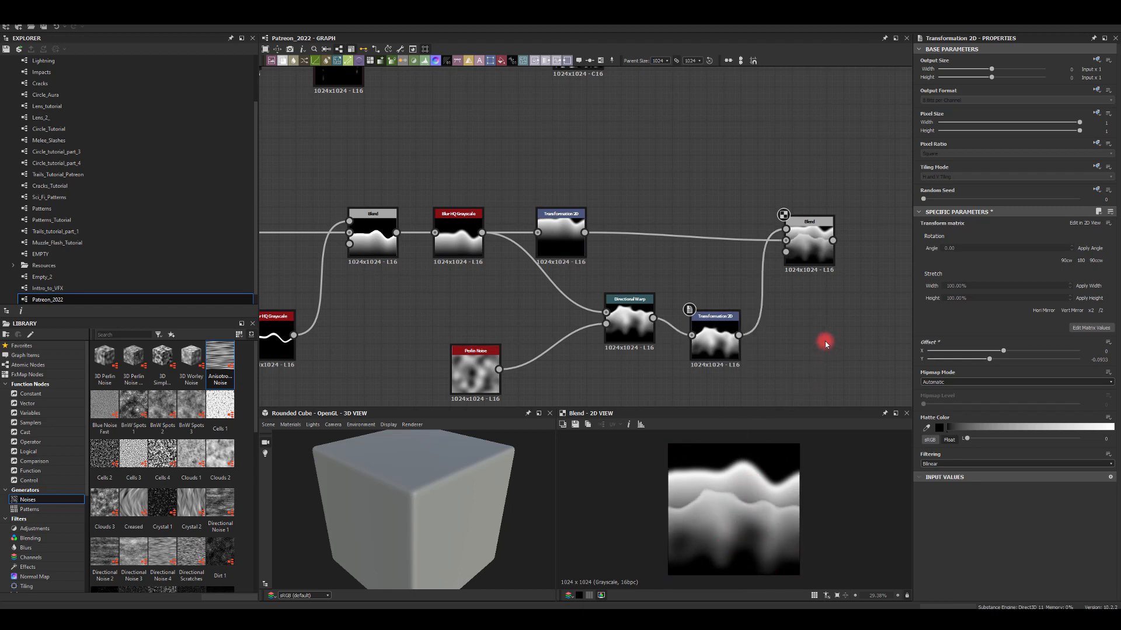
click(811, 240)
drag(1018, 232, 991, 244)
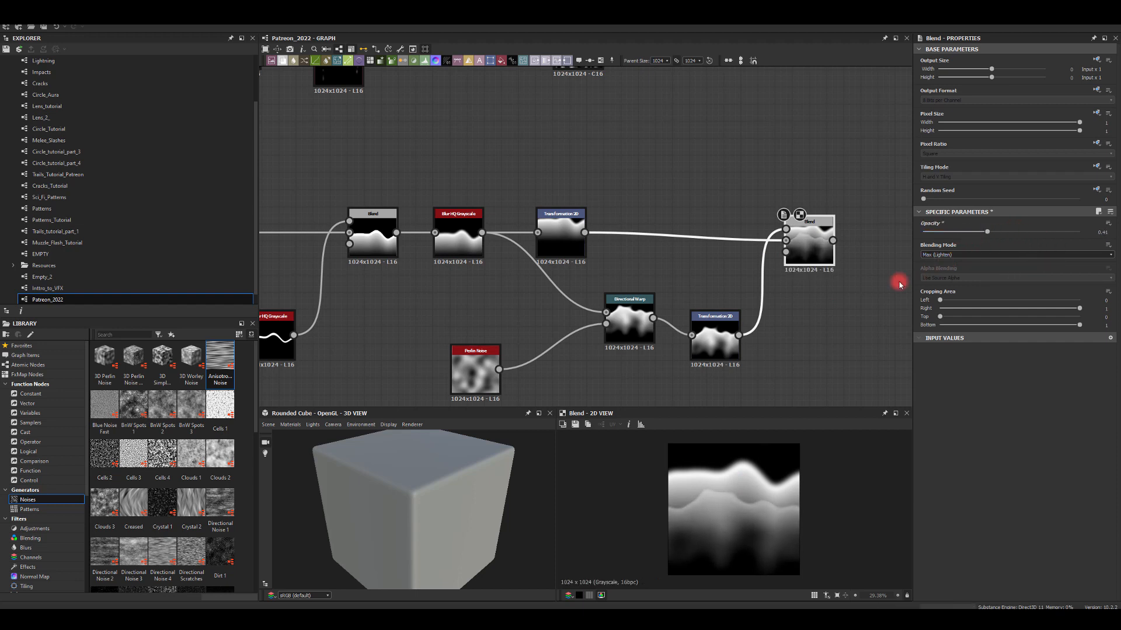
Add a Blur HQ Grayscale node after the last Blend and lower its intensity to about 4
middle_drag(806, 284, 732, 276)
drag(797, 226, 840, 241)
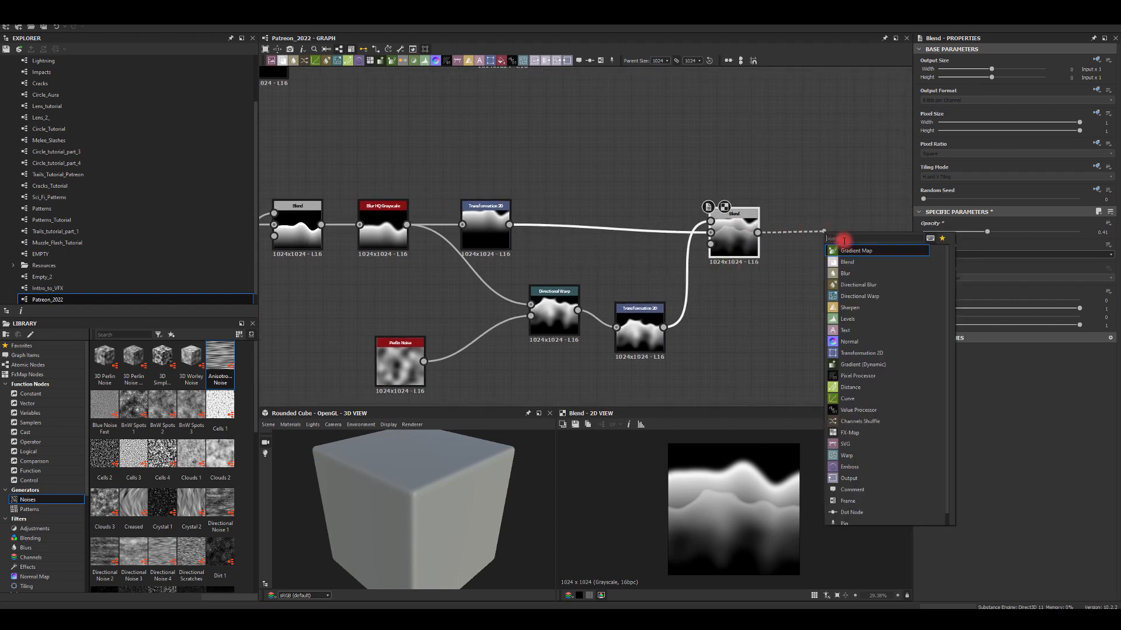
text(blur)
click(847, 269)
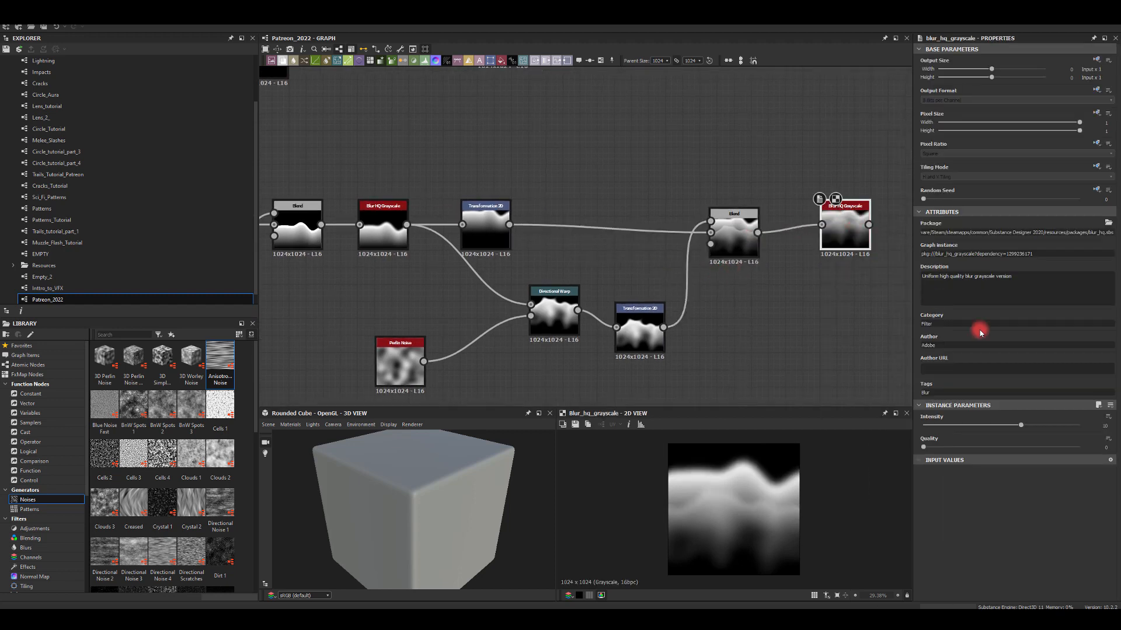
drag(1032, 424, 965, 433)
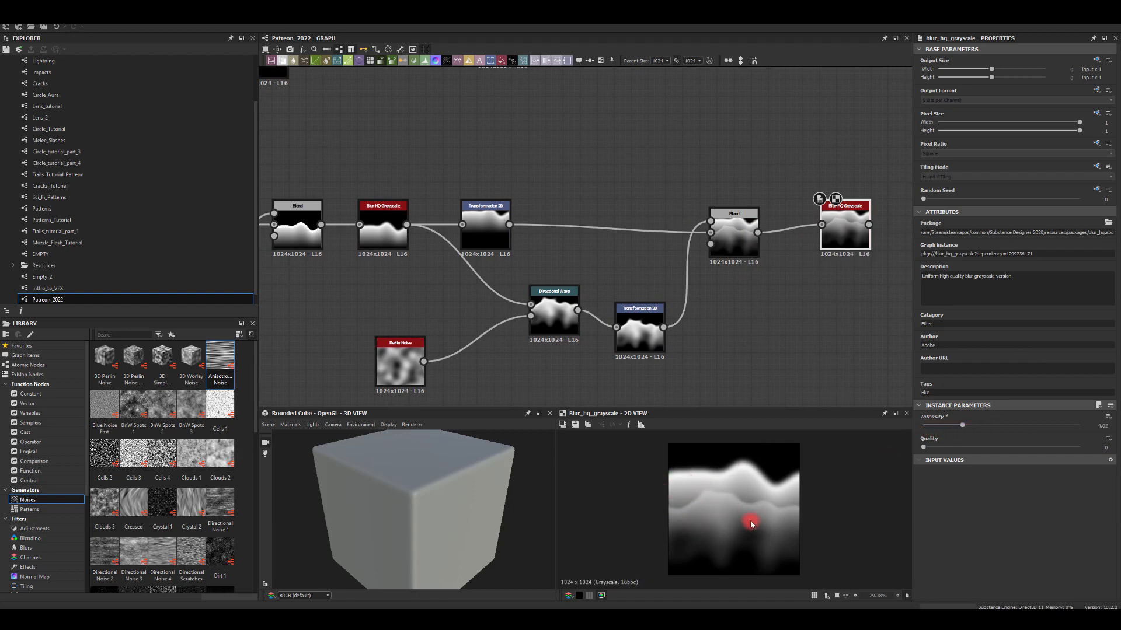
Add a Warp node after the last Blur HQ Grayscale node
middle_drag(775, 261, 560, 237)
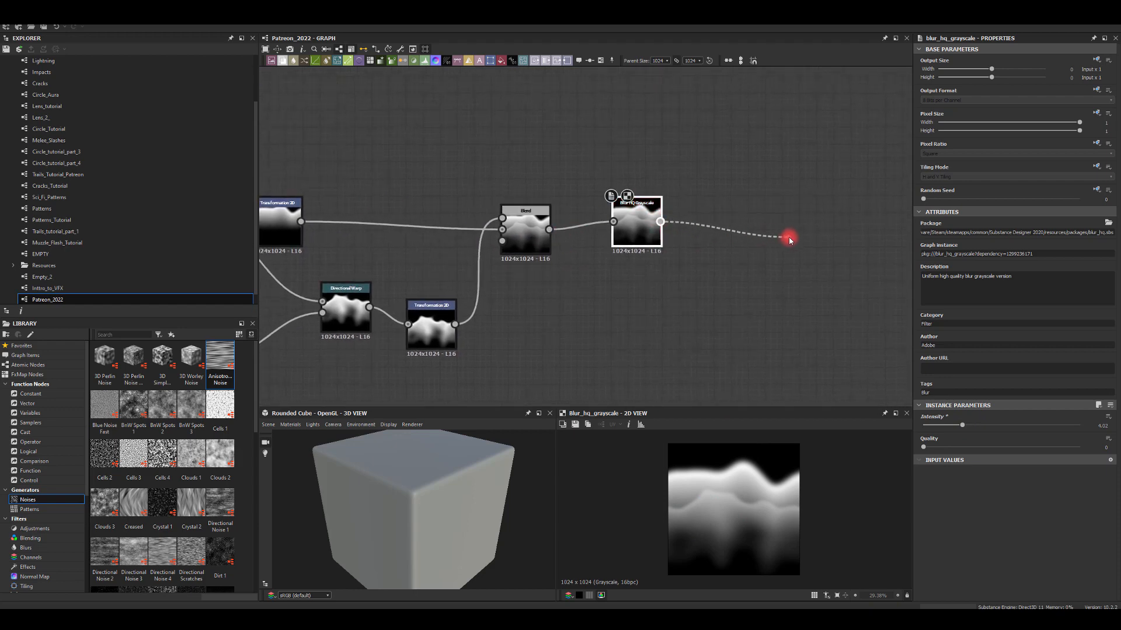
drag(789, 239, 789, 238)
text(wa)
click(809, 258)
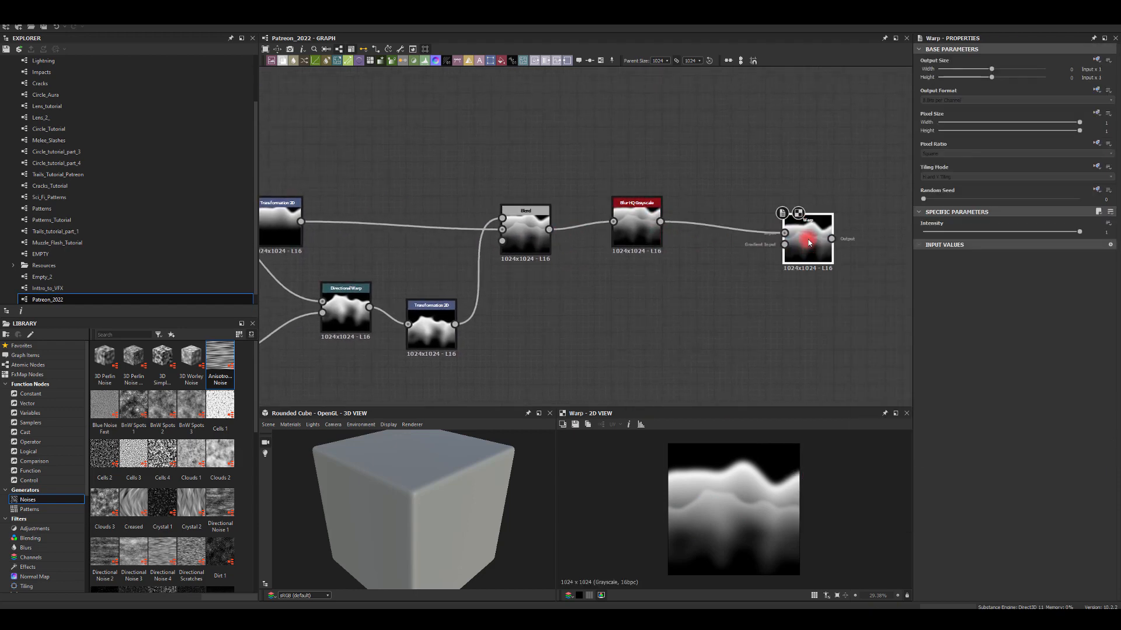
Add a Perlin Noise node, connect it to the Warp's gradient input and preview the Warp
middle_drag(580, 320, 642, 263)
key(space)
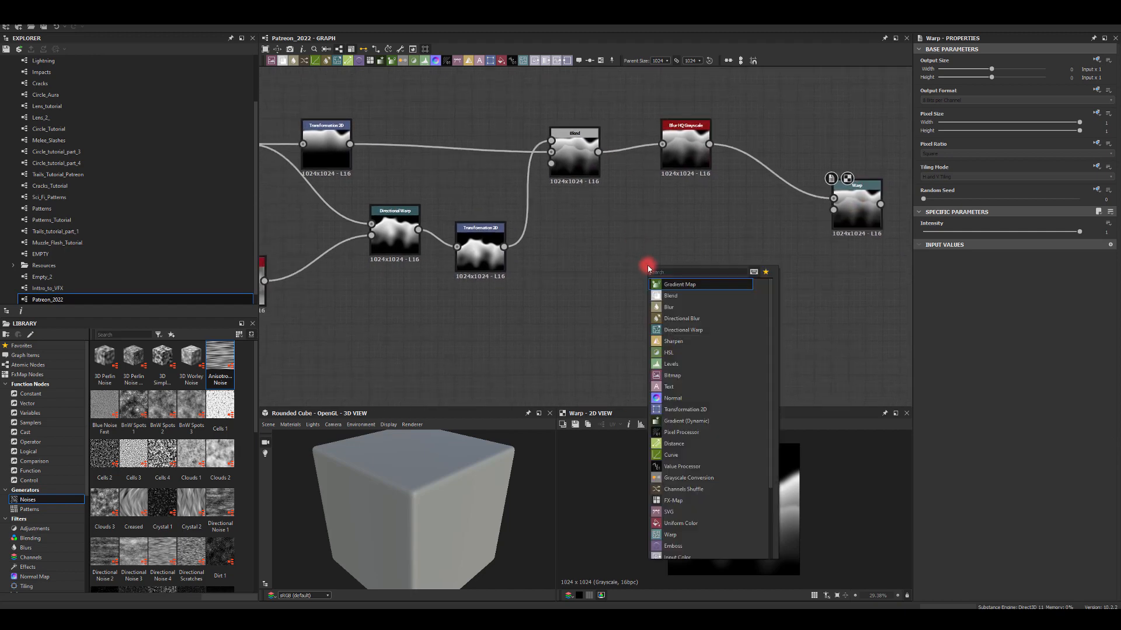
text(per)
click(668, 294)
drag(670, 260, 834, 209)
double_click(854, 207)
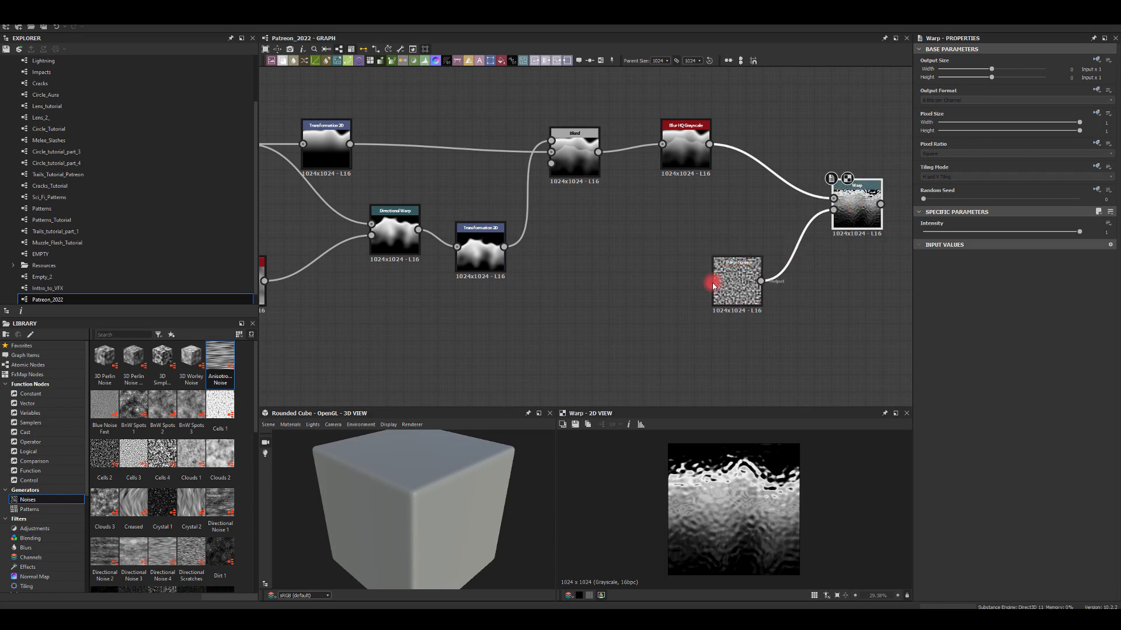
Lower the scale of the Warp's Perlin Noise and reduce the Warp's intensity to 0.5
click(742, 290)
drag(999, 425, 949, 426)
middle_drag(820, 322, 715, 325)
click(747, 217)
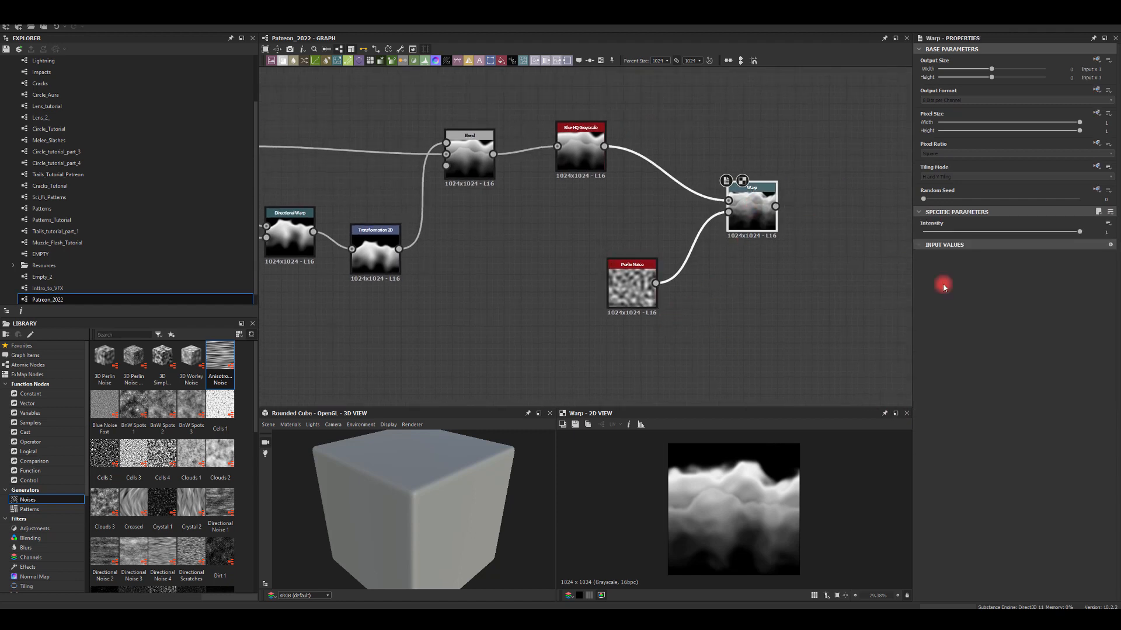
drag(1080, 236, 990, 257)
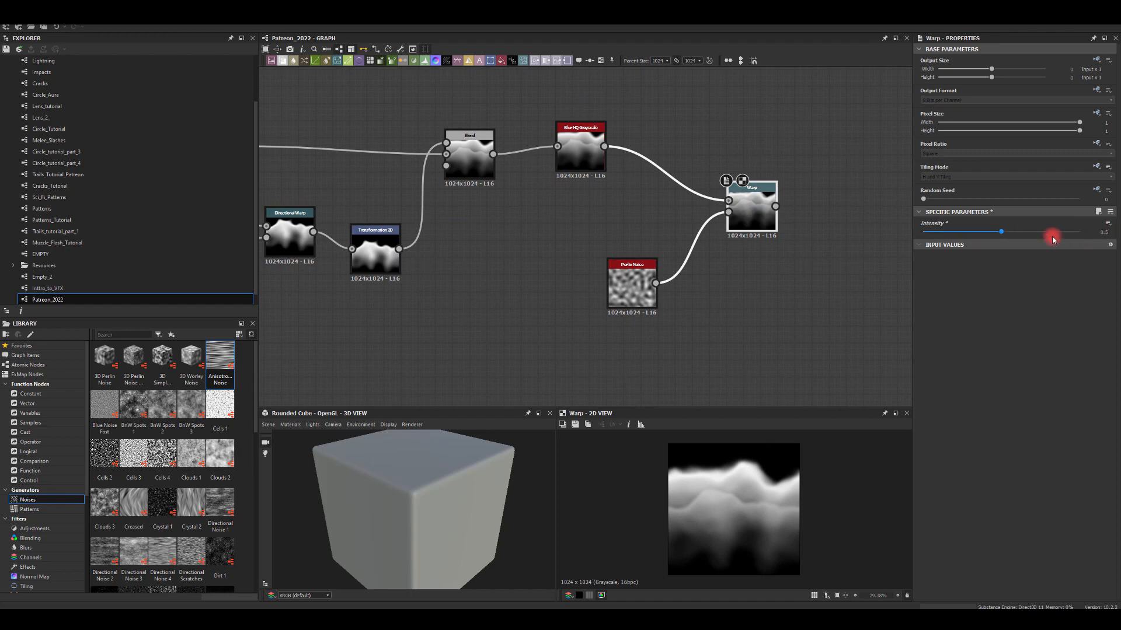
Add a Histogram Scan node after the Warp and position it just below and beside the Warp
middle_drag(791, 300, 625, 301)
drag(612, 211, 725, 257)
text(scan)
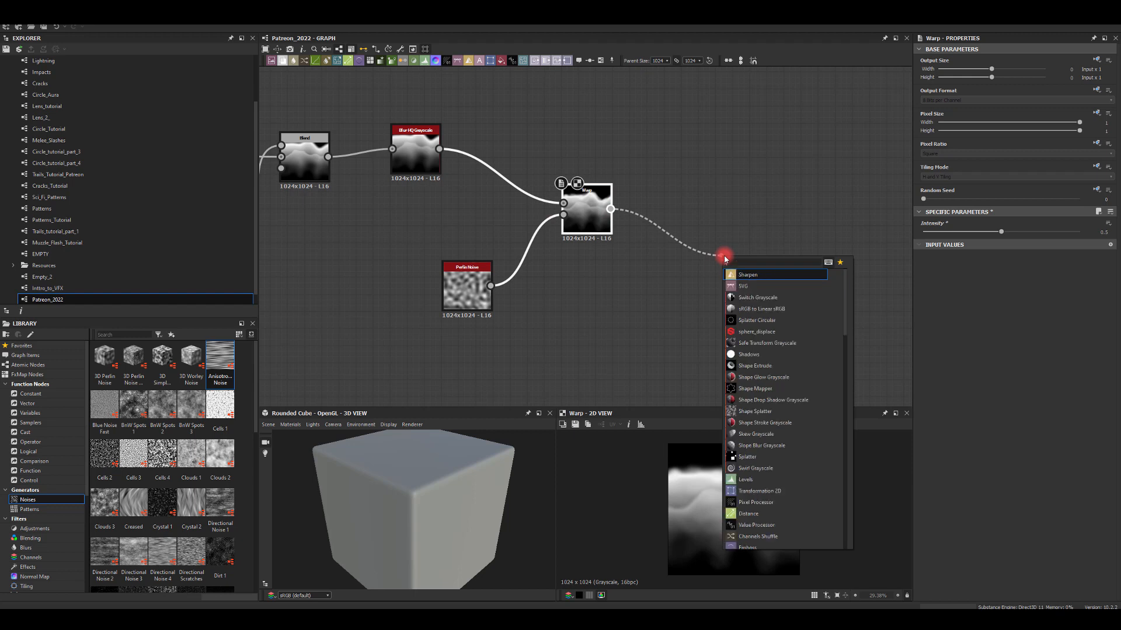
click(736, 320)
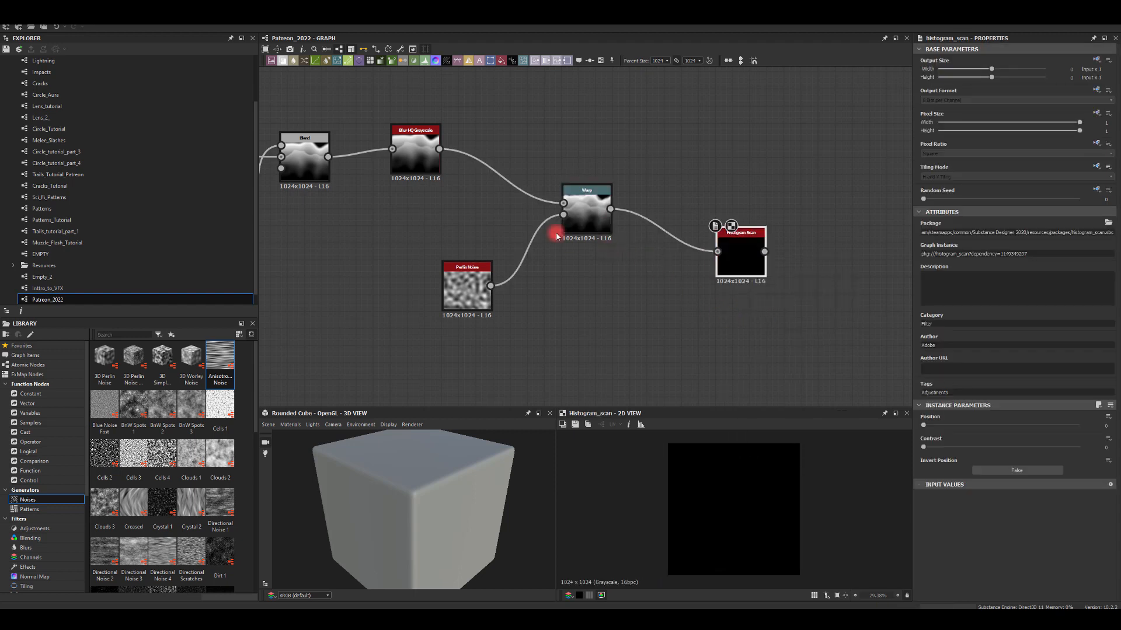
drag(737, 252, 721, 262)
click(582, 203)
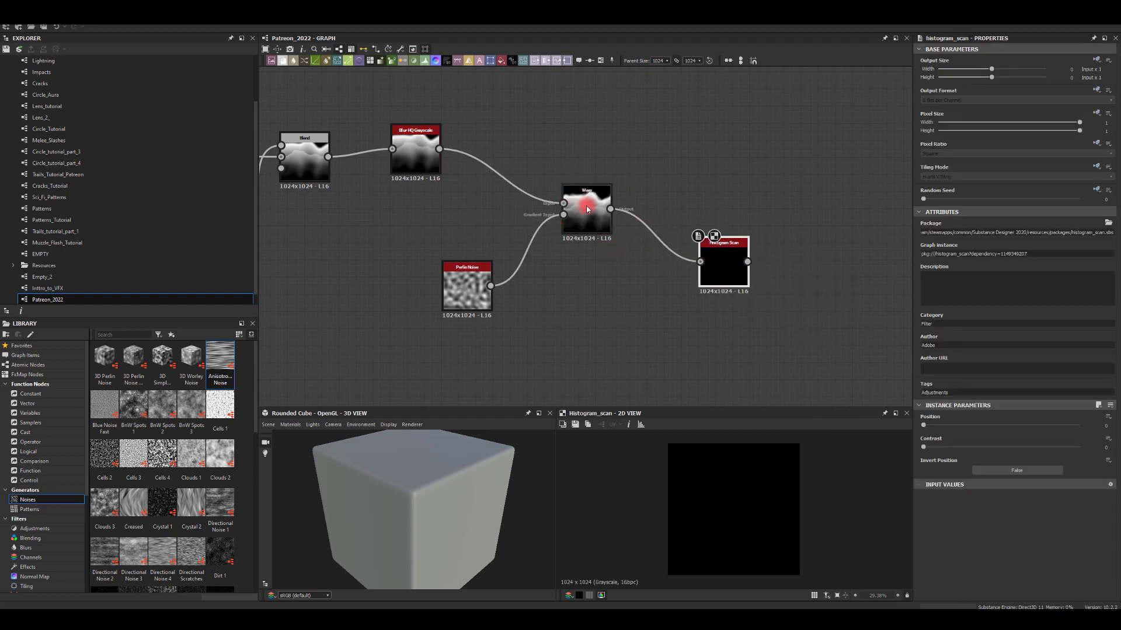
click(722, 268)
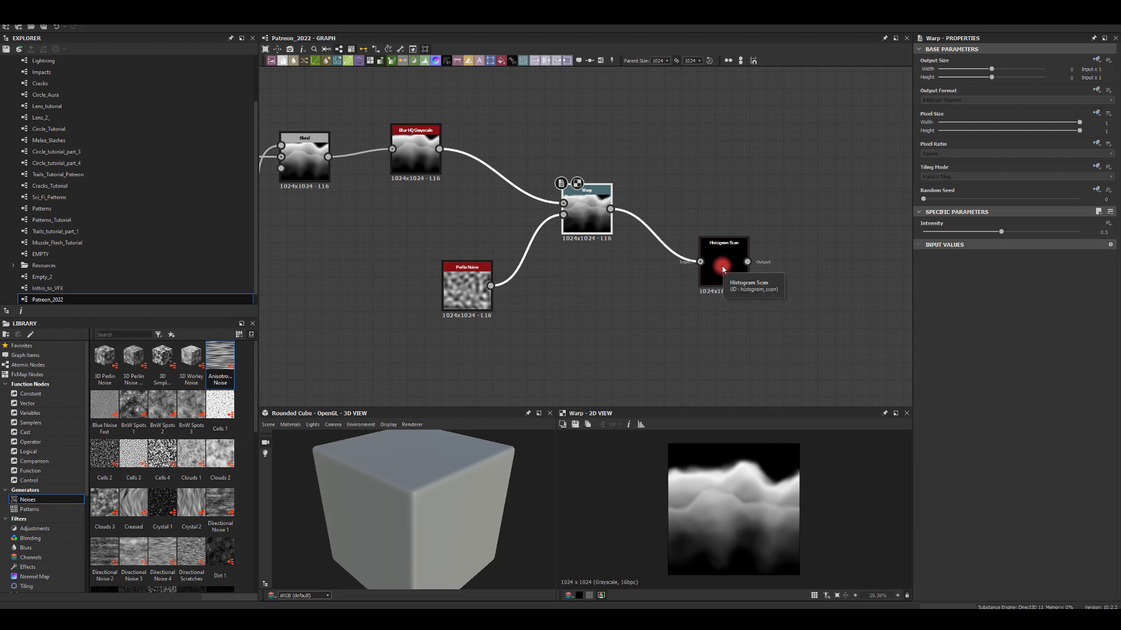
Branch a Blur HQ Grayscale node off the Warp's output and lower its intensity to about 3.9
drag(610, 209, 699, 156)
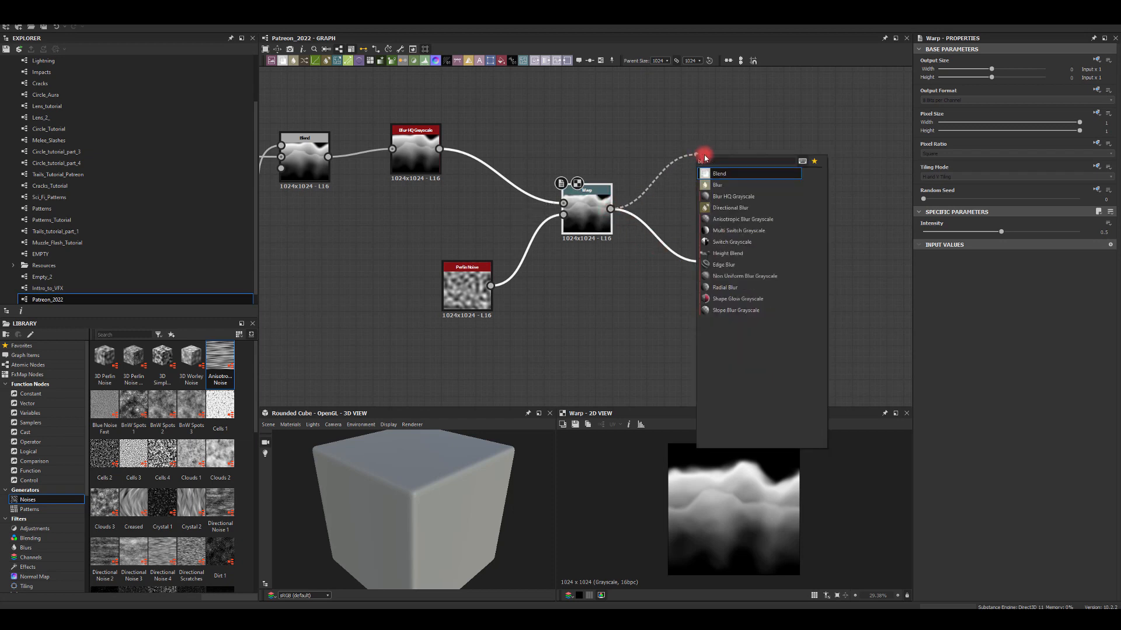
click(723, 188)
click(891, 373)
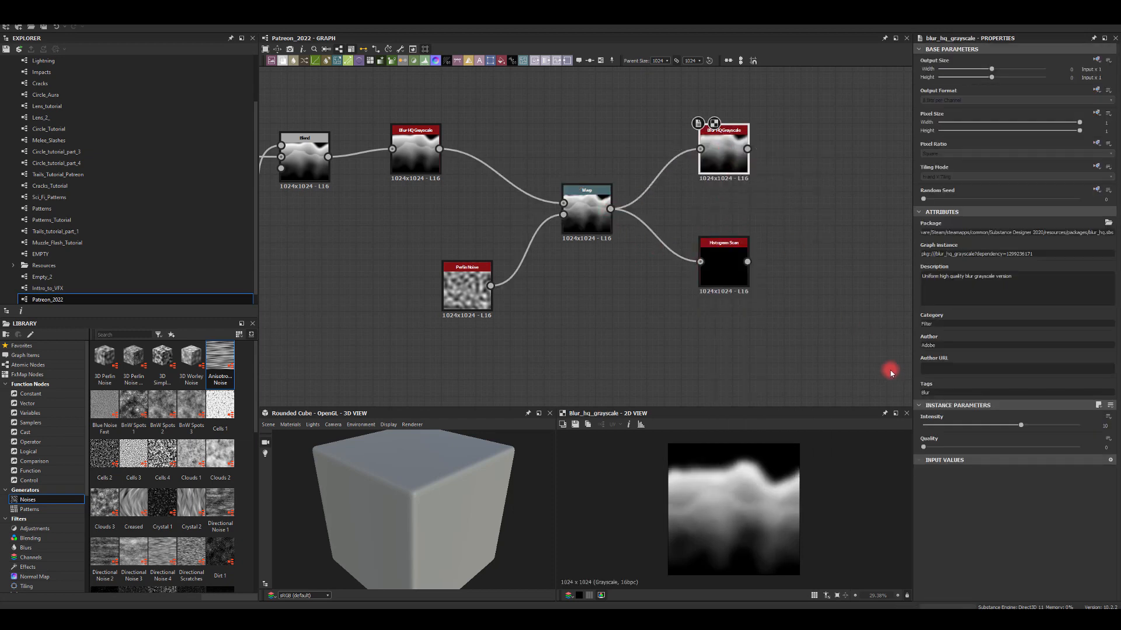
mouse_move(1021, 428)
mouse_down()
mouse_move(1070, 426)
mouse_move(890, 415)
mouse_move(1061, 430)
mouse_move(1010, 436)
mouse_up()
Set the Histogram Scan's position to 0.55 and contrast to 0.18, and compare it with the Warp and blurred outputs
click(723, 279)
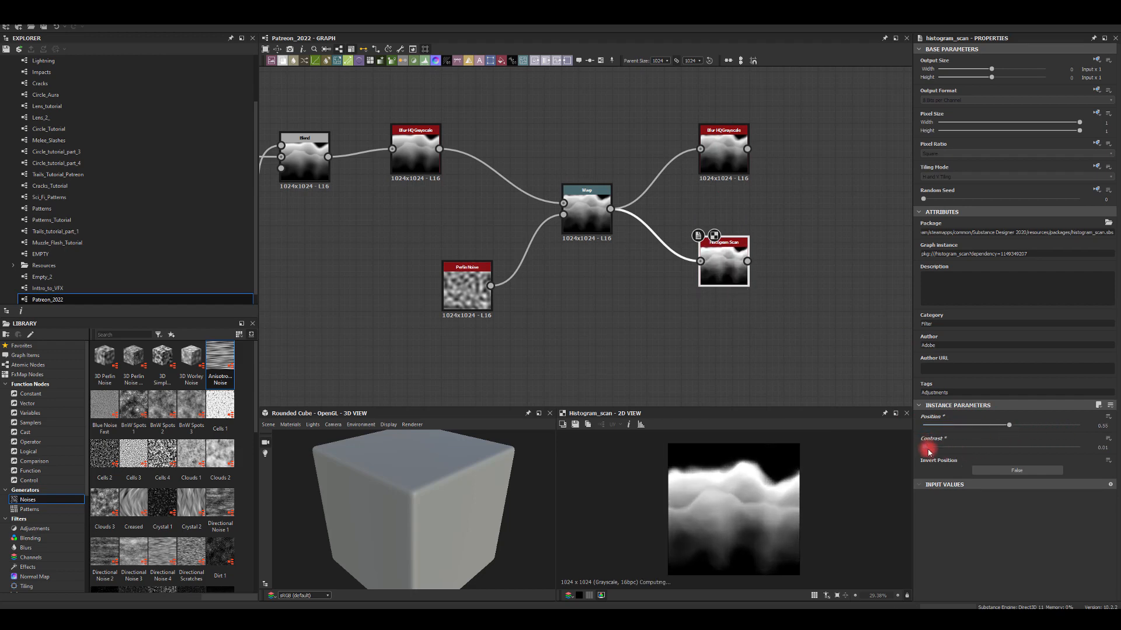
drag(928, 451, 952, 447)
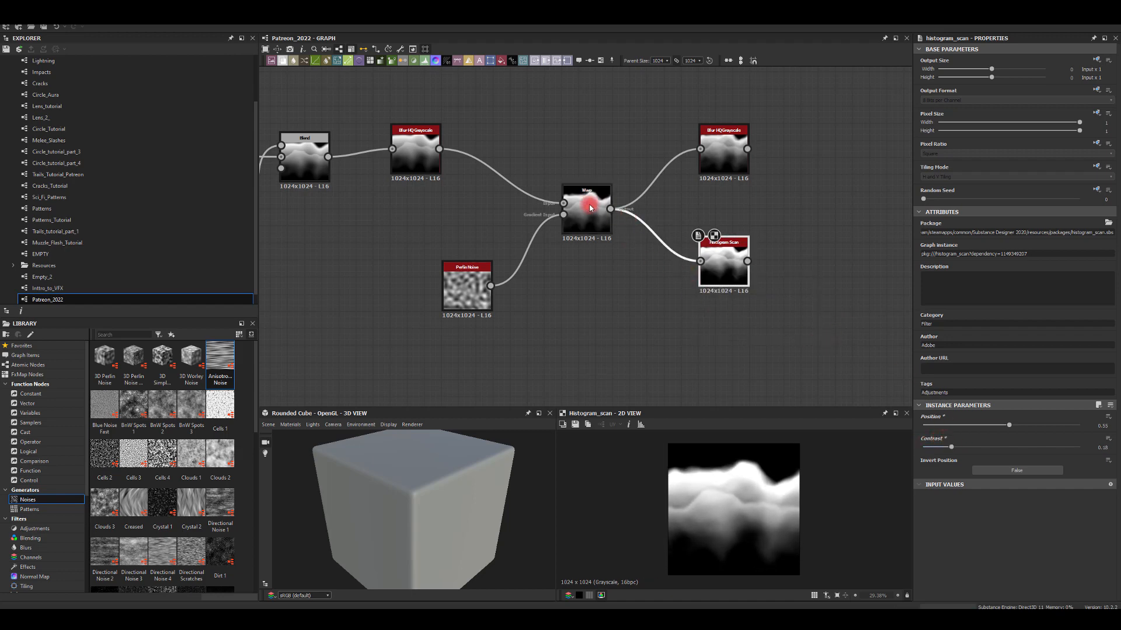
double_click(590, 207)
double_click(699, 169)
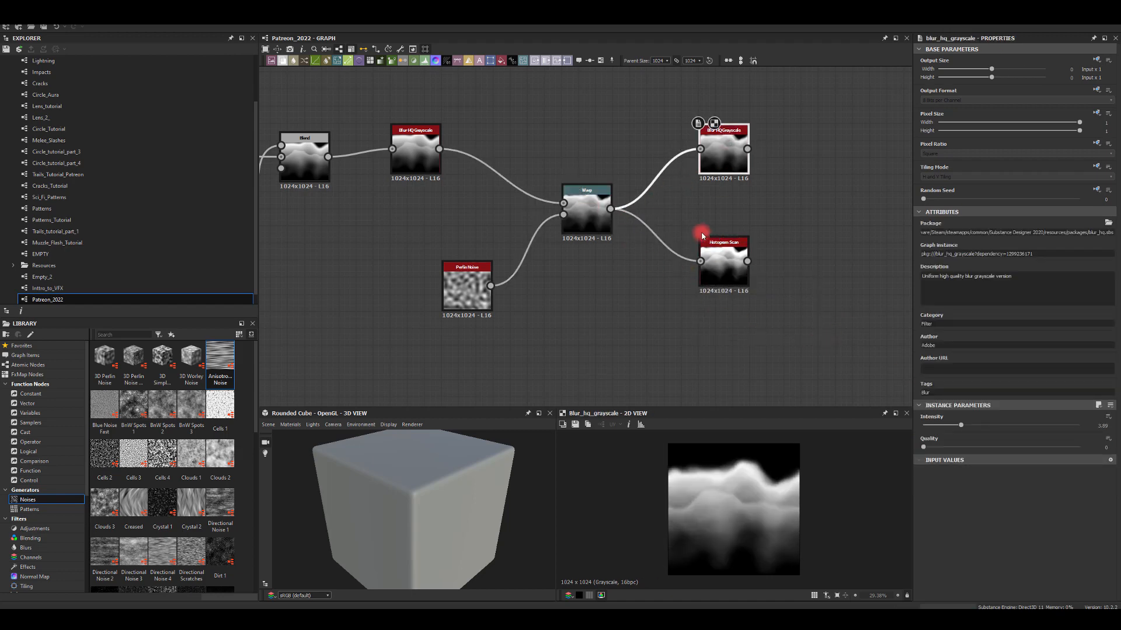
Add an RGBA Merge node with the last Blur HQ Grayscale feeding its red input, and place it beside the branches
middle_drag(777, 187, 591, 238)
drag(584, 229, 688, 246)
key(Escape)
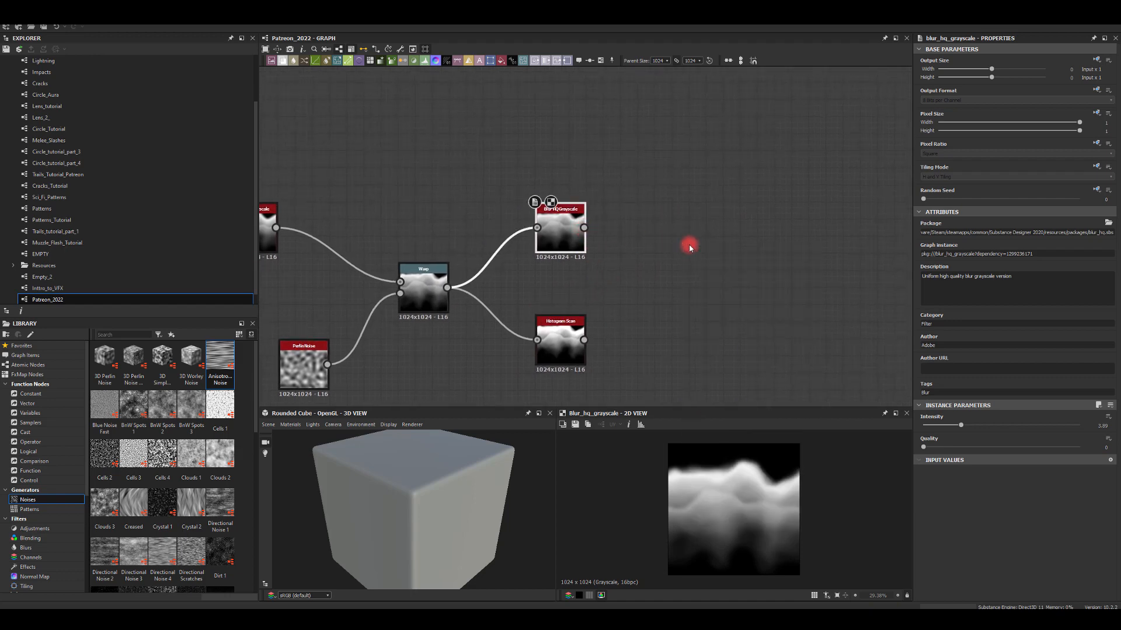
key(space)
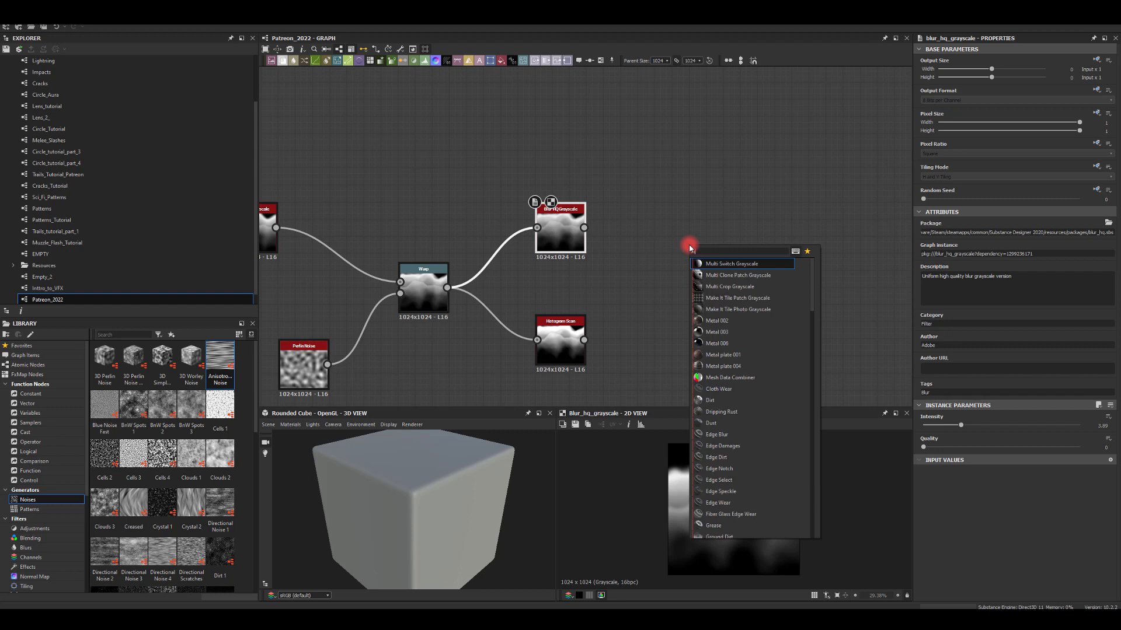
text(merge)
key(Return)
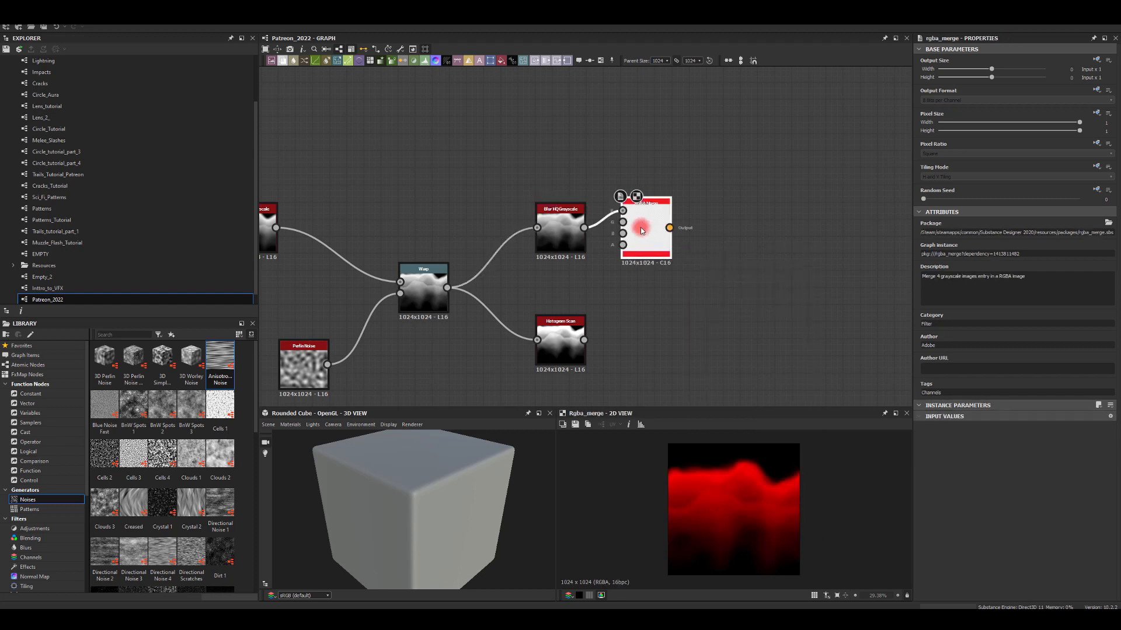
drag(640, 228, 726, 268)
Connect the Warp to the RGBA Merge's green input and the Histogram Scan to its blue input
drag(576, 318, 575, 343)
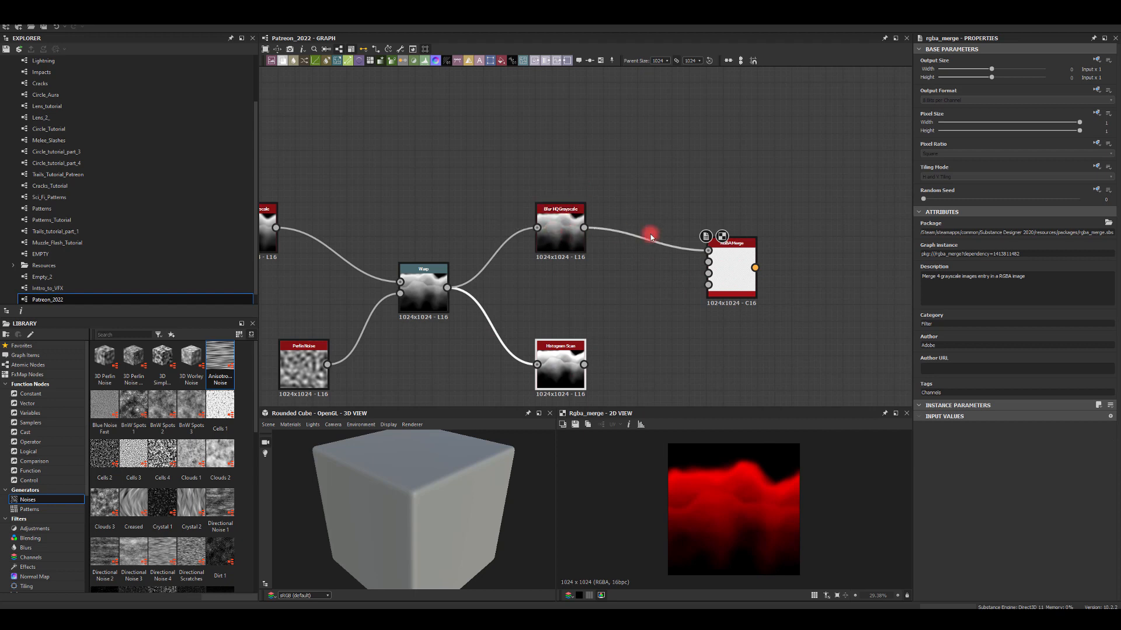
drag(463, 293, 708, 262)
click(568, 375)
drag(671, 310, 708, 273)
click(733, 253)
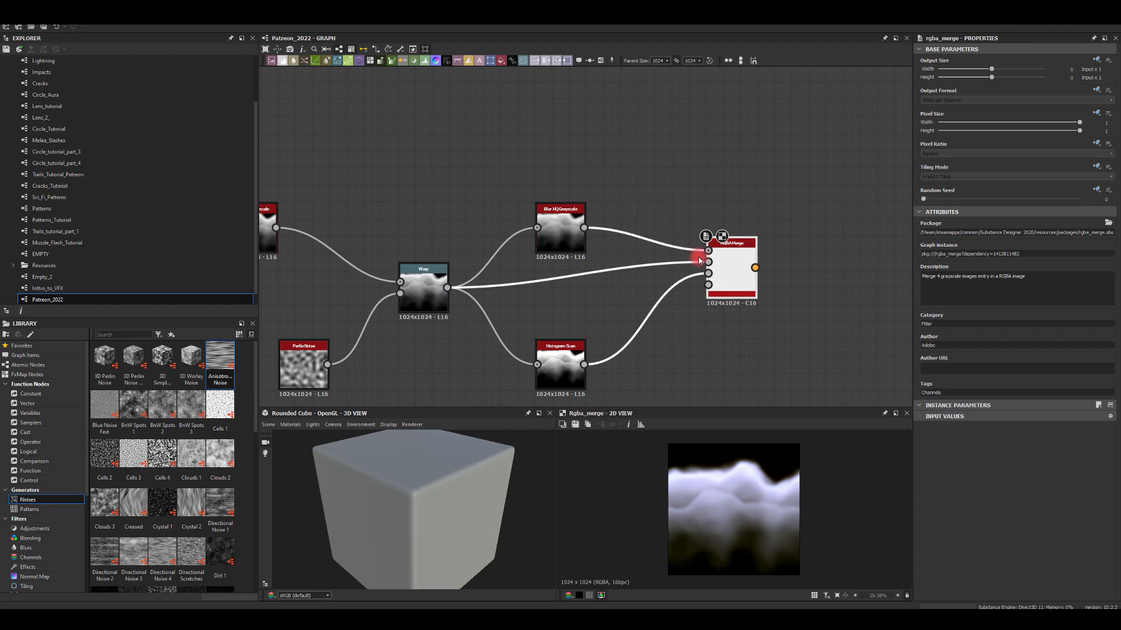
Add a Cells 1 noise node in the empty graph area below the start of the wave chain
scroll(717, 170, down, 8)
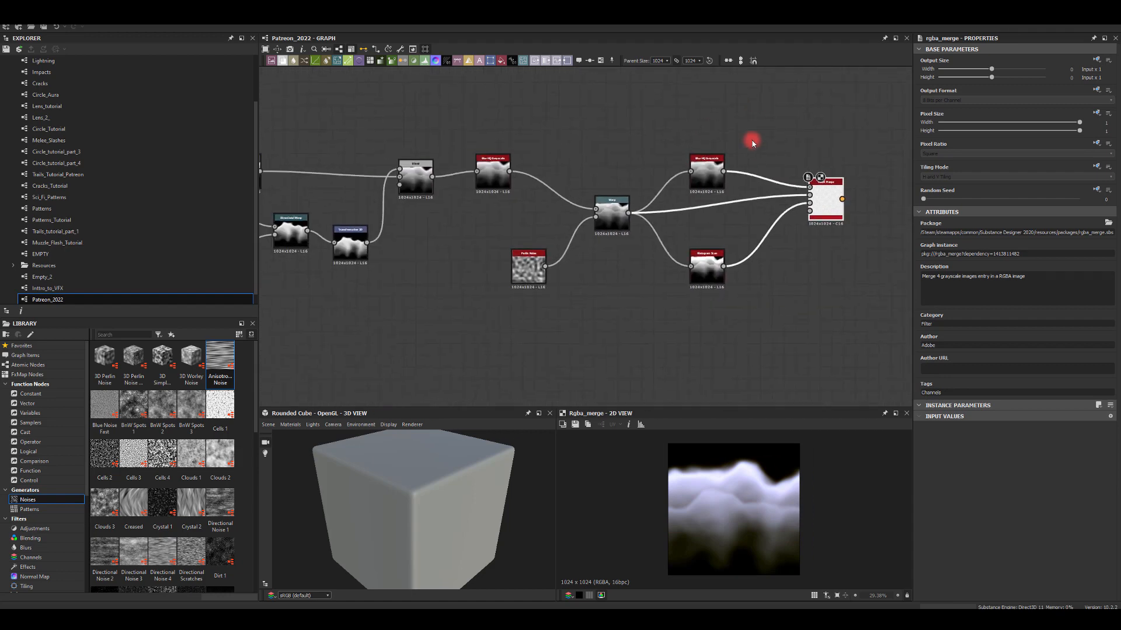
middle_drag(571, 160, 681, 140)
middle_drag(400, 288, 670, 227)
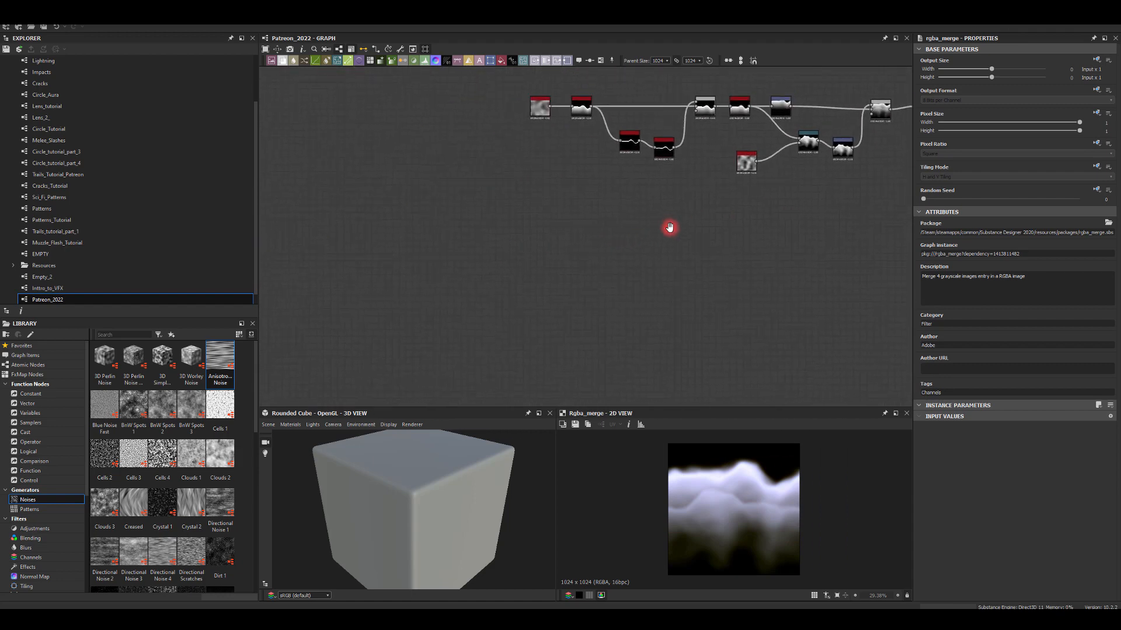
middle_drag(589, 222, 571, 251)
key(space)
text(cell)
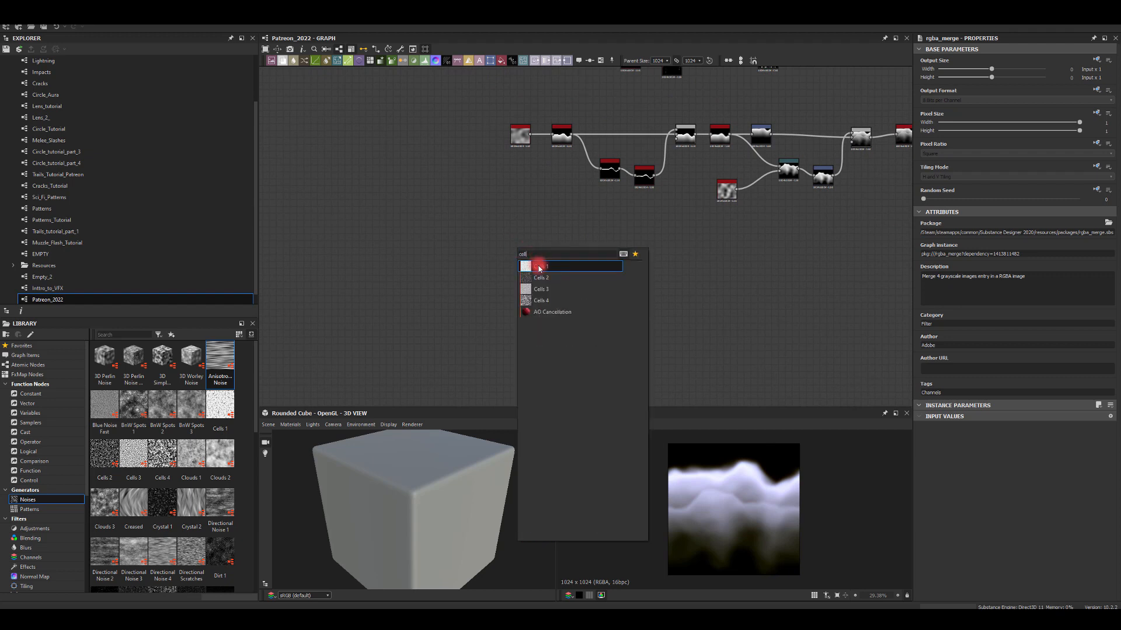
key(Return)
scroll(528, 248, up, 3)
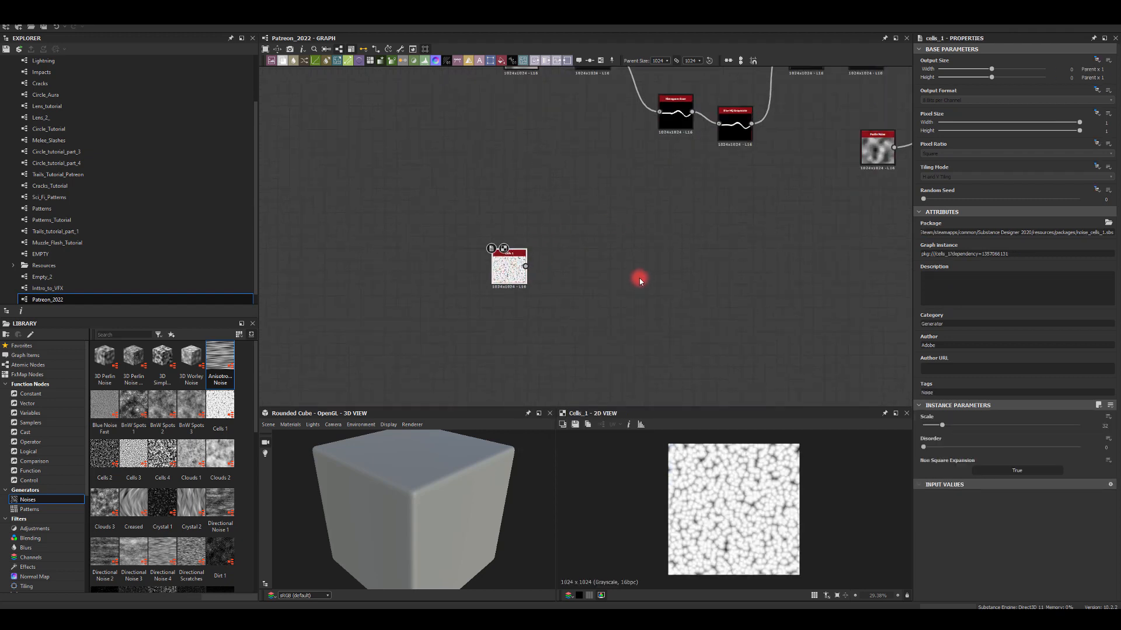
Add an Invert Grayscale node after Cells 1 and lower the Cells 1 scale to 3
scroll(639, 277, down, 3)
middle_drag(420, 220, 445, 121)
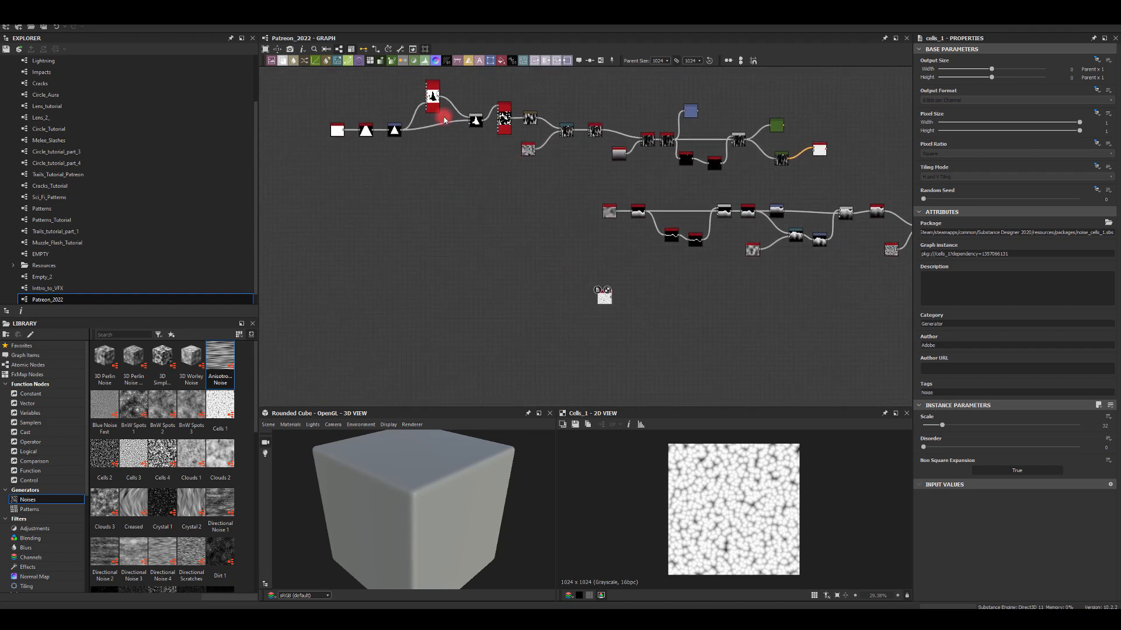
scroll(562, 272, up, 5)
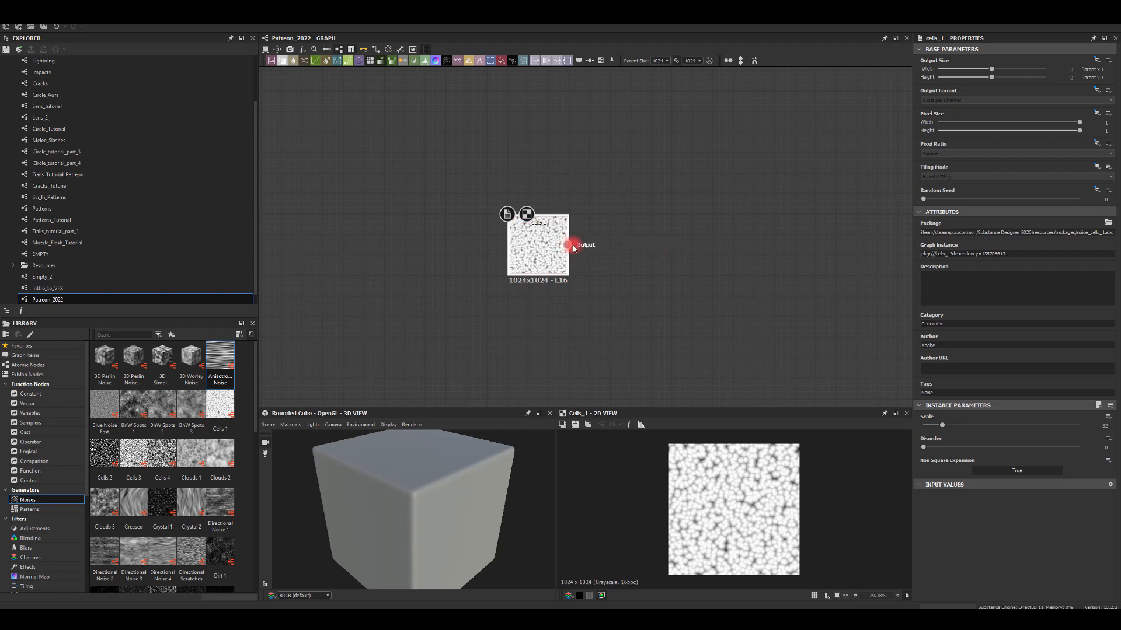
drag(623, 249, 621, 248)
click(633, 260)
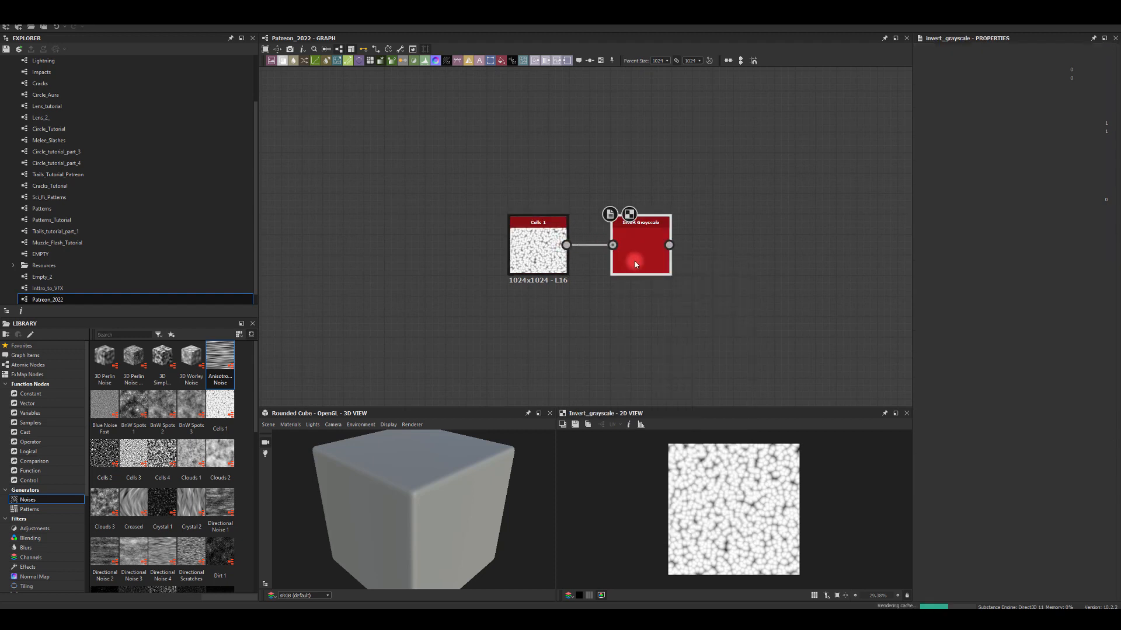
click(507, 226)
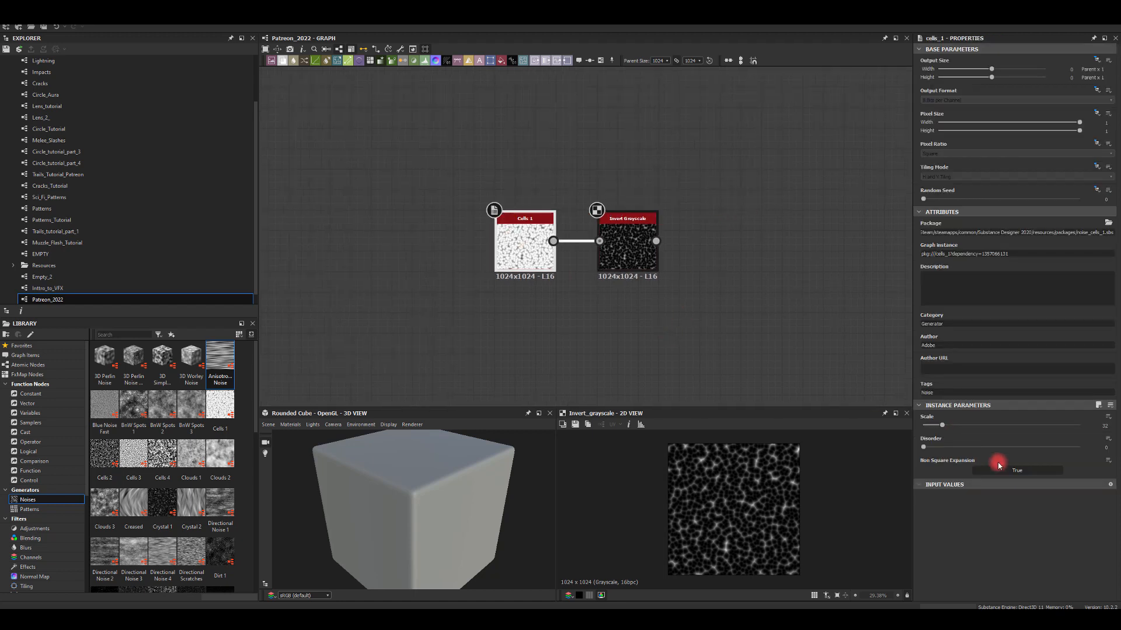
drag(932, 425, 927, 429)
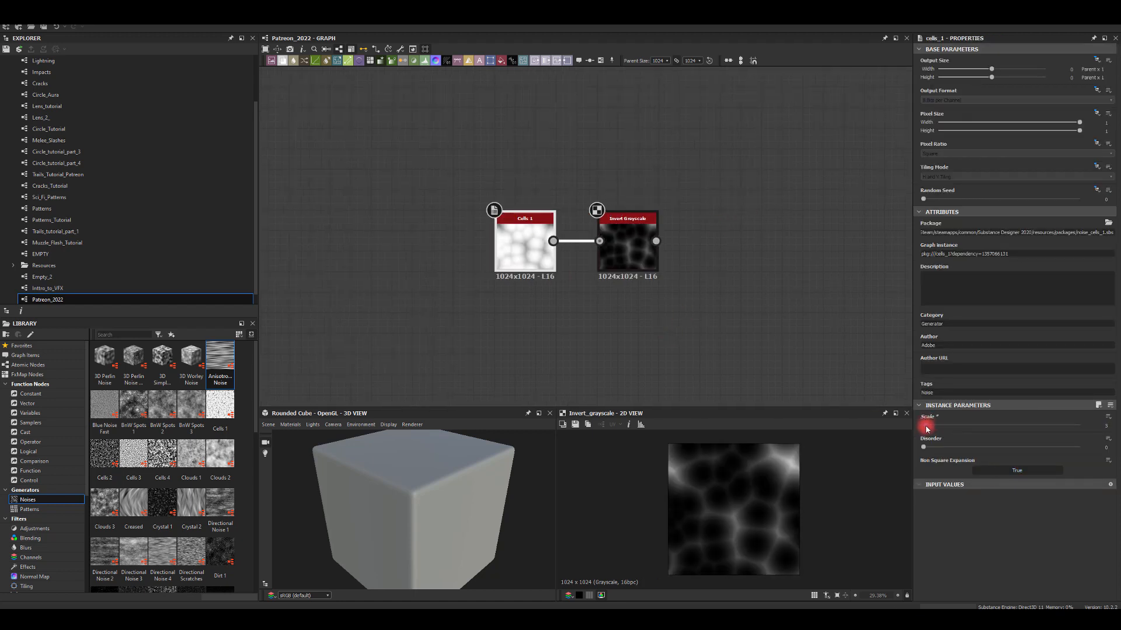
Add a Histogram Scan node after the Invert Grayscale, with position about 0.62 and contrast 0.67
click(656, 268)
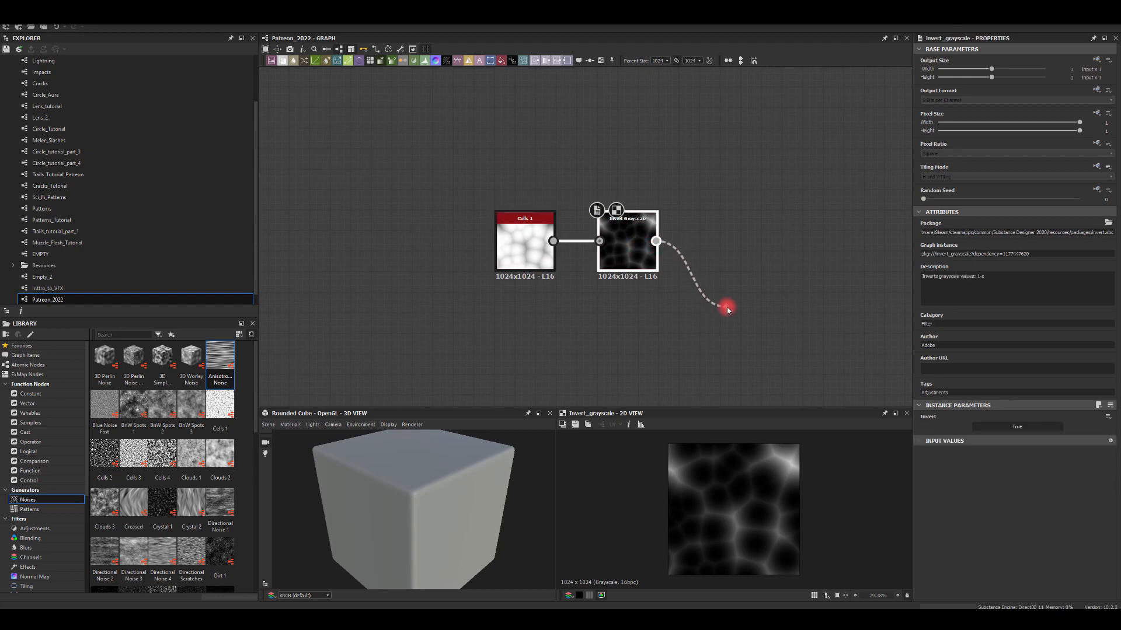
drag(727, 307, 727, 306)
click(765, 256)
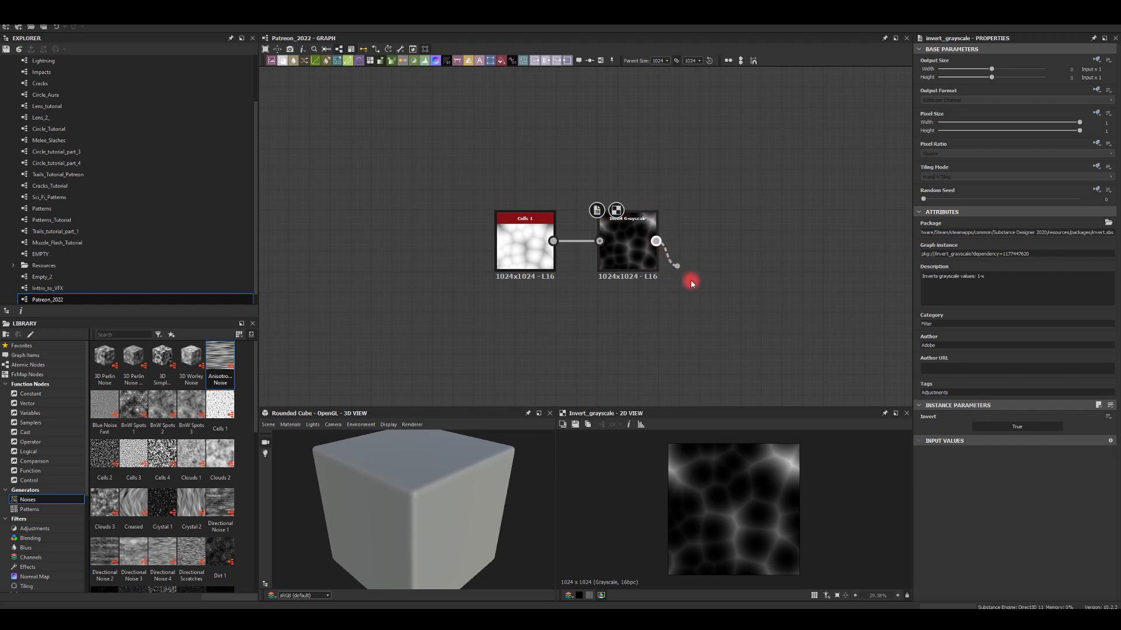
drag(691, 283, 746, 319)
text(s)
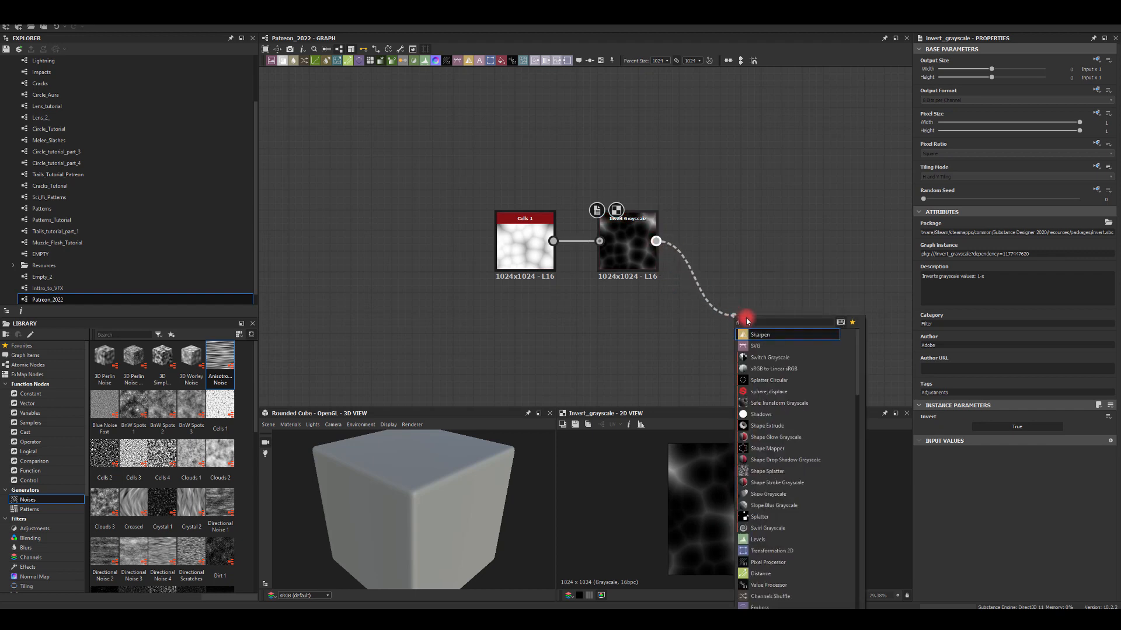
text(can)
click(754, 380)
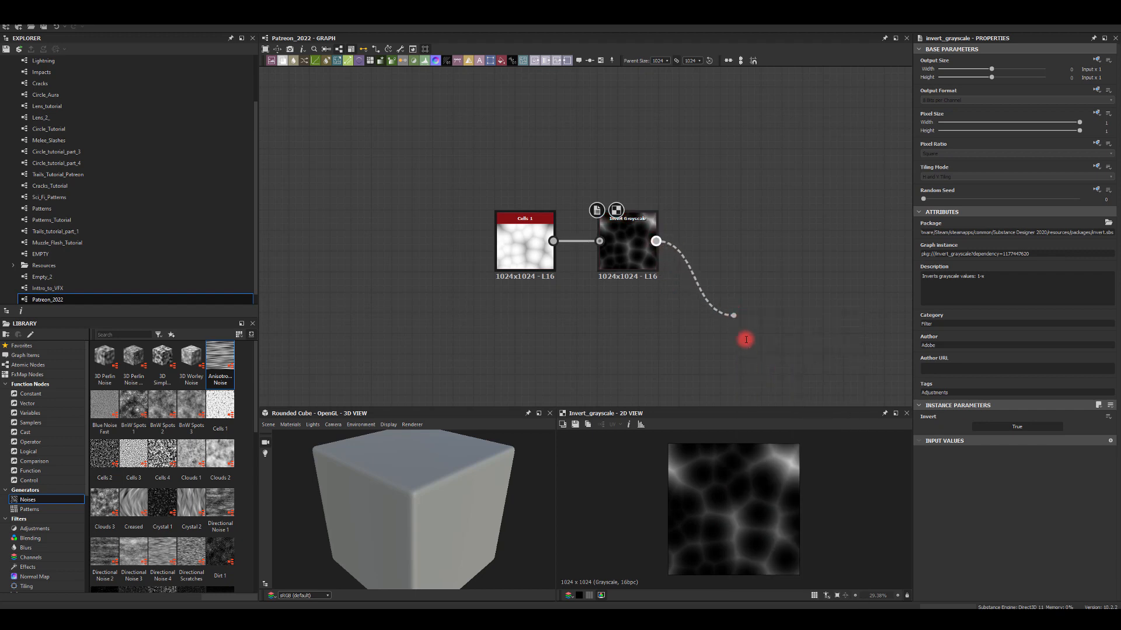
drag(922, 425, 1007, 426)
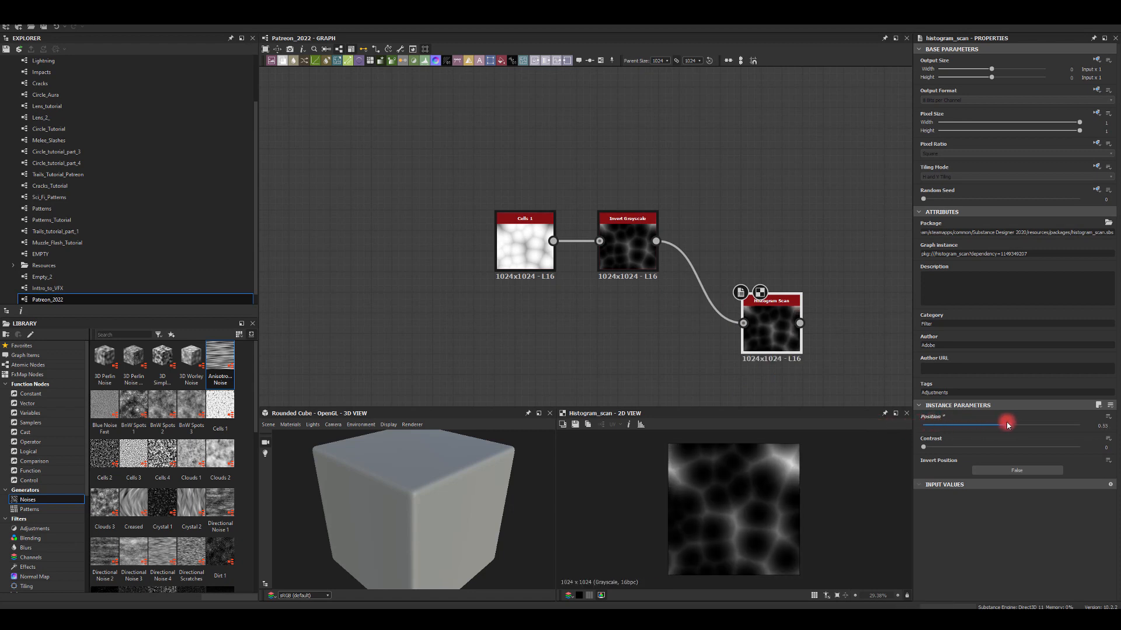
drag(924, 454, 1022, 427)
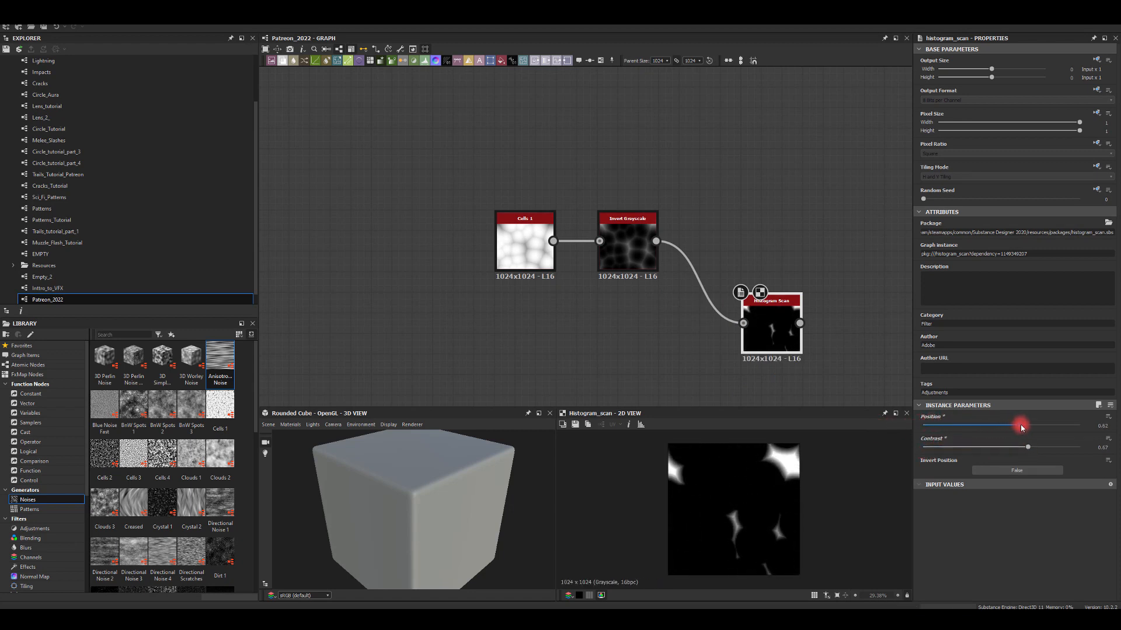
Set the Cells 1 disorder to 0.65, and its Histogram Scan's contrast to 0.93 and position to 0.63
click(513, 243)
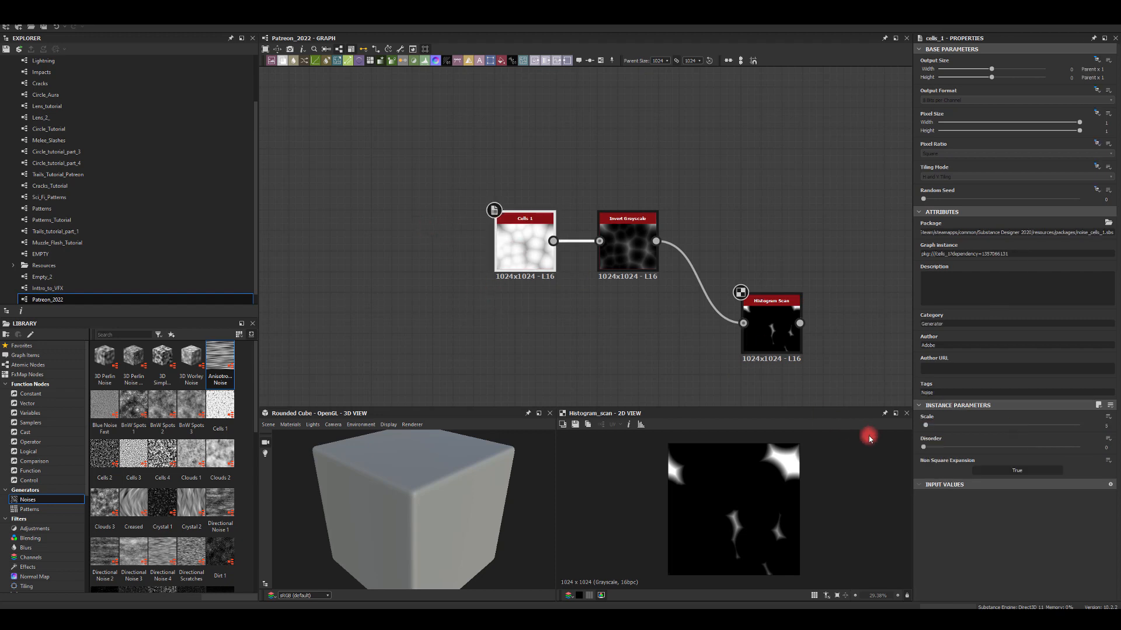
drag(928, 447, 1021, 444)
click(775, 321)
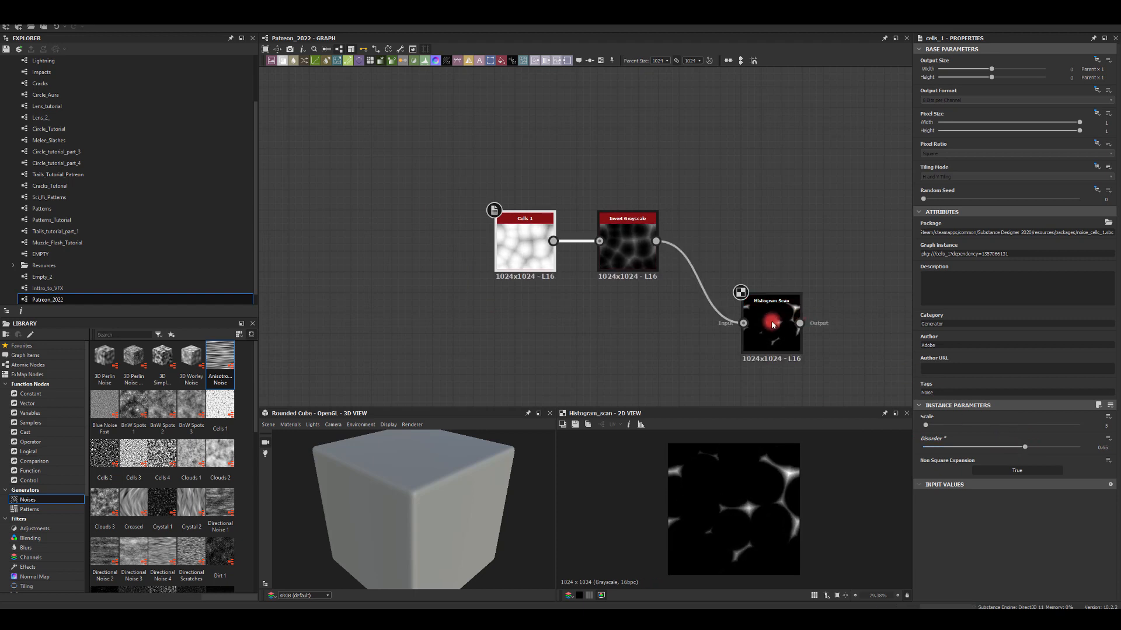
drag(1026, 447, 1074, 451)
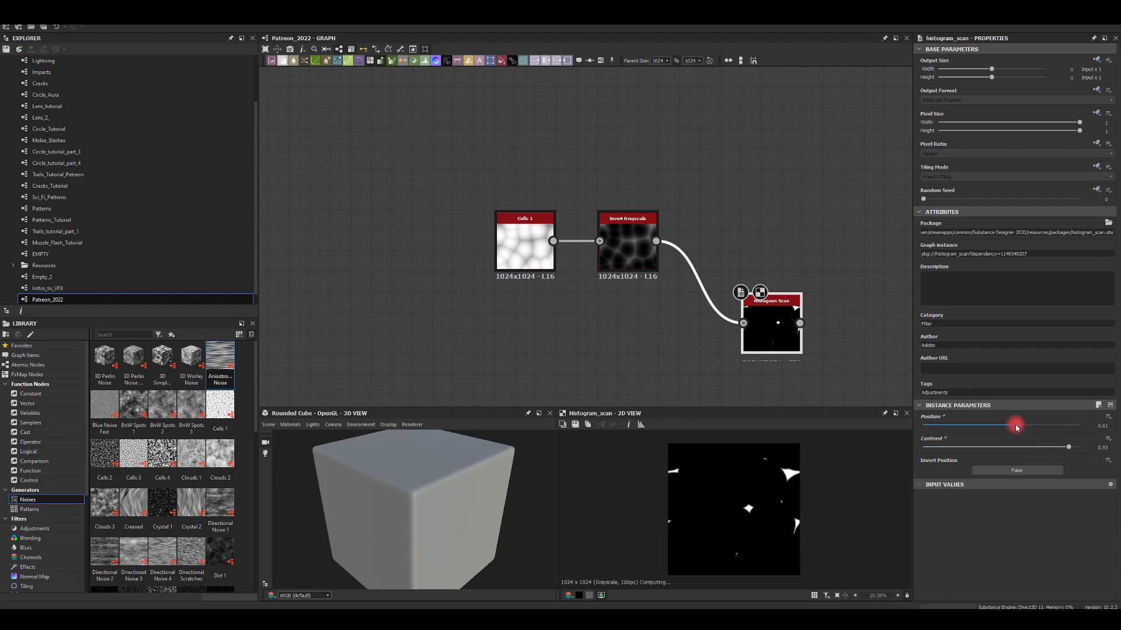
mouse_move(1016, 428)
mouse_down()
mouse_move(1038, 427)
mouse_move(1027, 429)
mouse_up()
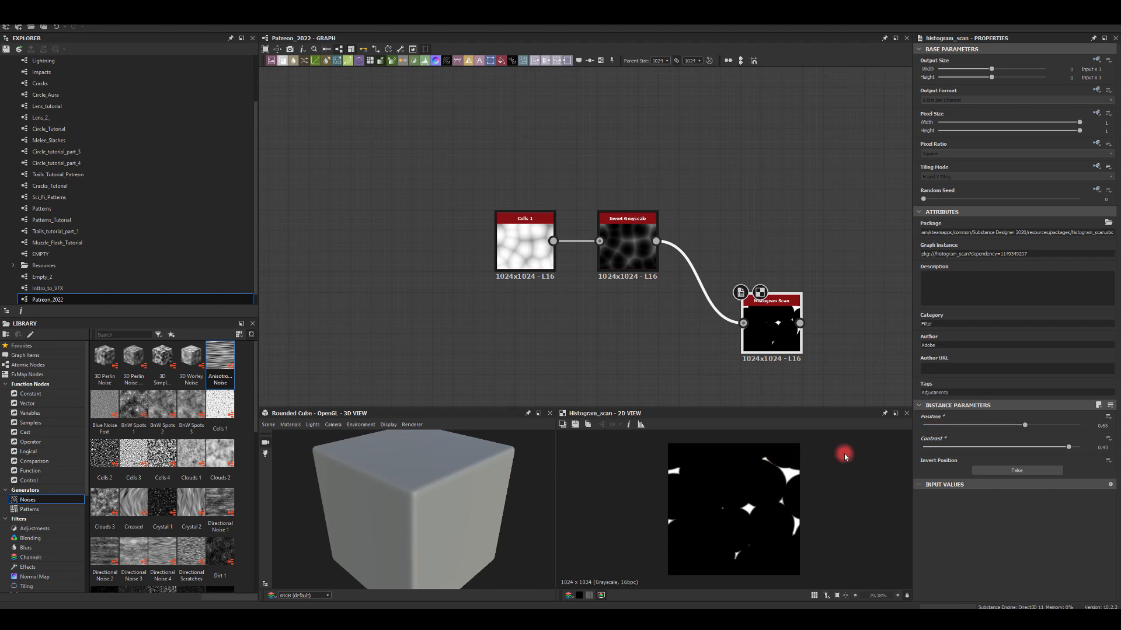
drag(1026, 428, 1021, 426)
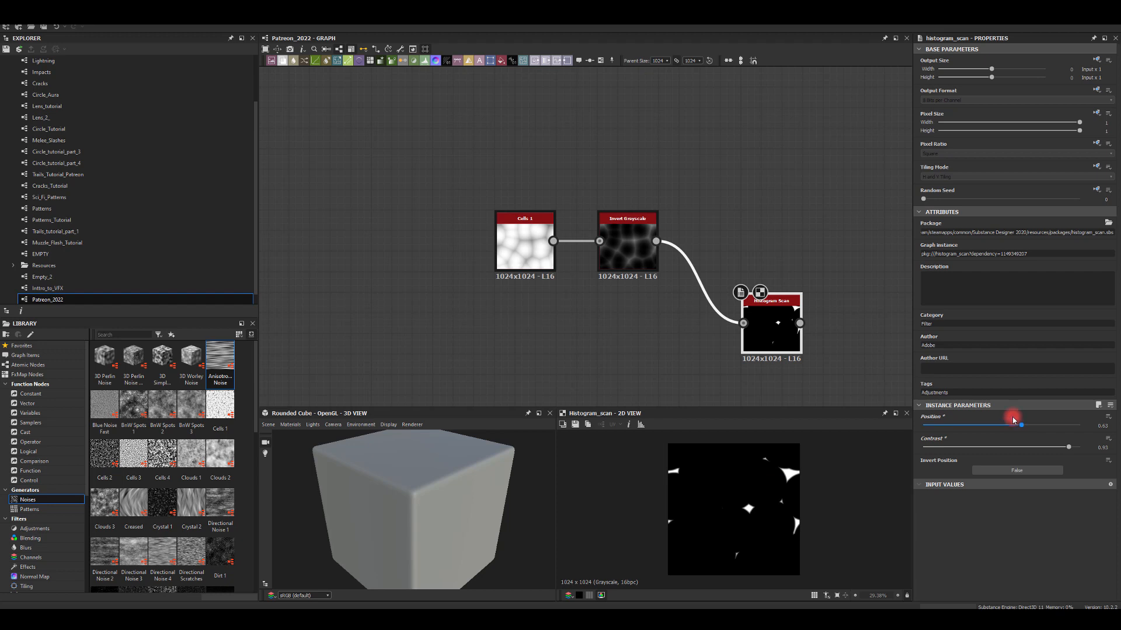
Add a Blend node fed by the Histogram Scan of the cells chain
middle_drag(782, 299, 664, 266)
drag(681, 293, 753, 239)
text(bl)
click(777, 257)
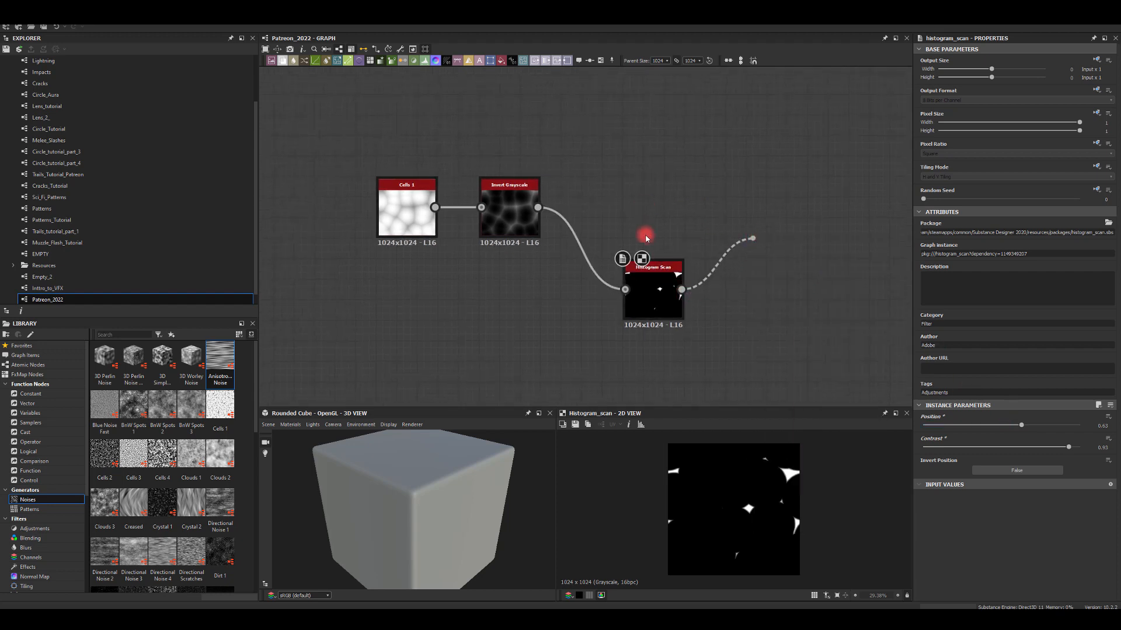
Connect the Invert Grayscale output to the Blend's foreground and set the blending mode to Add (Linear Dodge)
drag(537, 208, 748, 214)
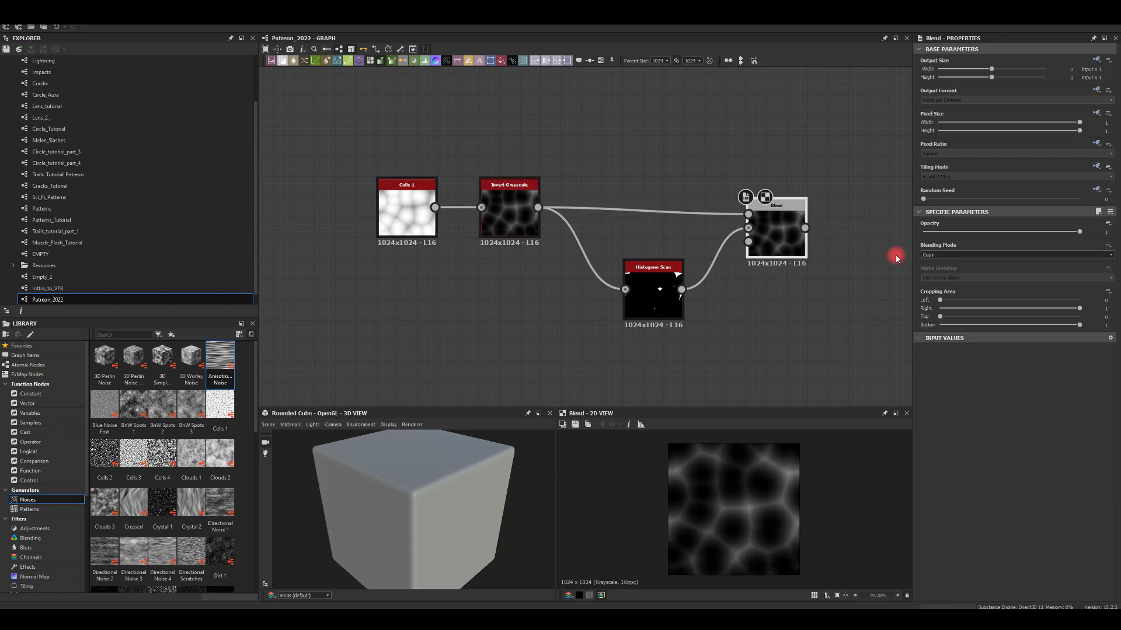
click(931, 256)
click(936, 268)
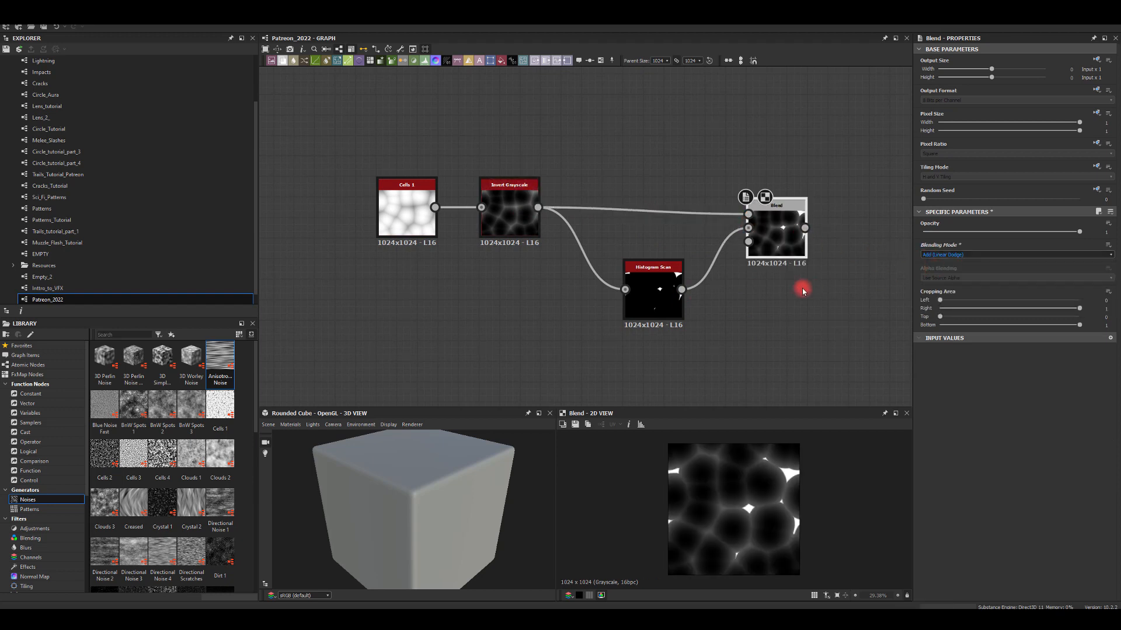
Add a Directional Blur node after the Blend and set its angle to 90 degrees
middle_drag(633, 368, 485, 354)
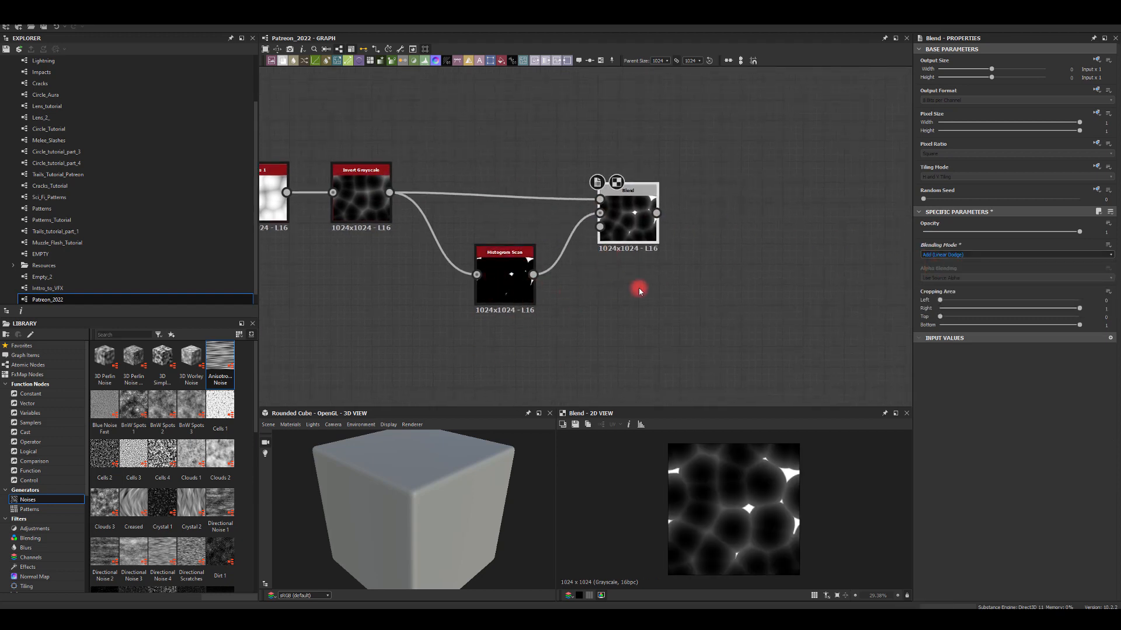
drag(662, 217, 761, 215)
text(dire)
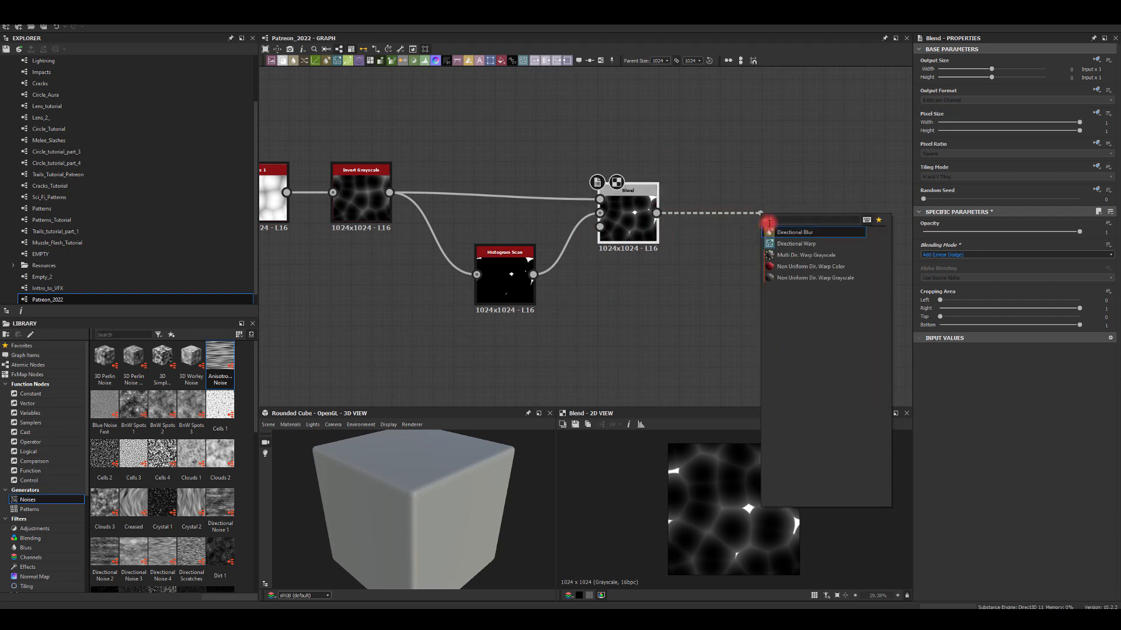
click(783, 233)
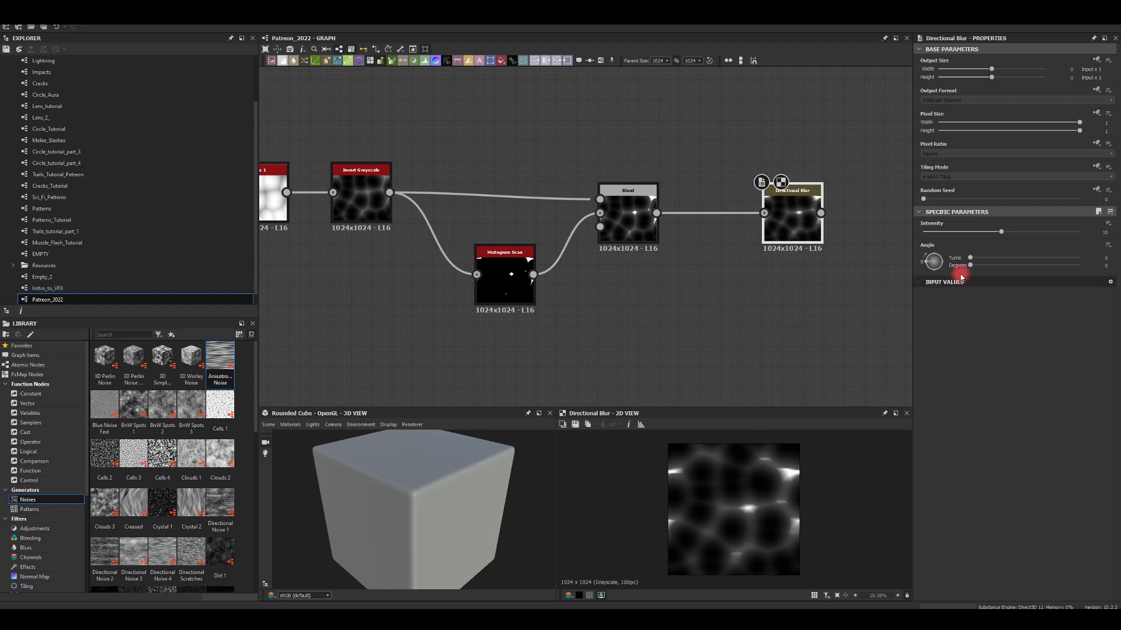
drag(970, 266, 997, 266)
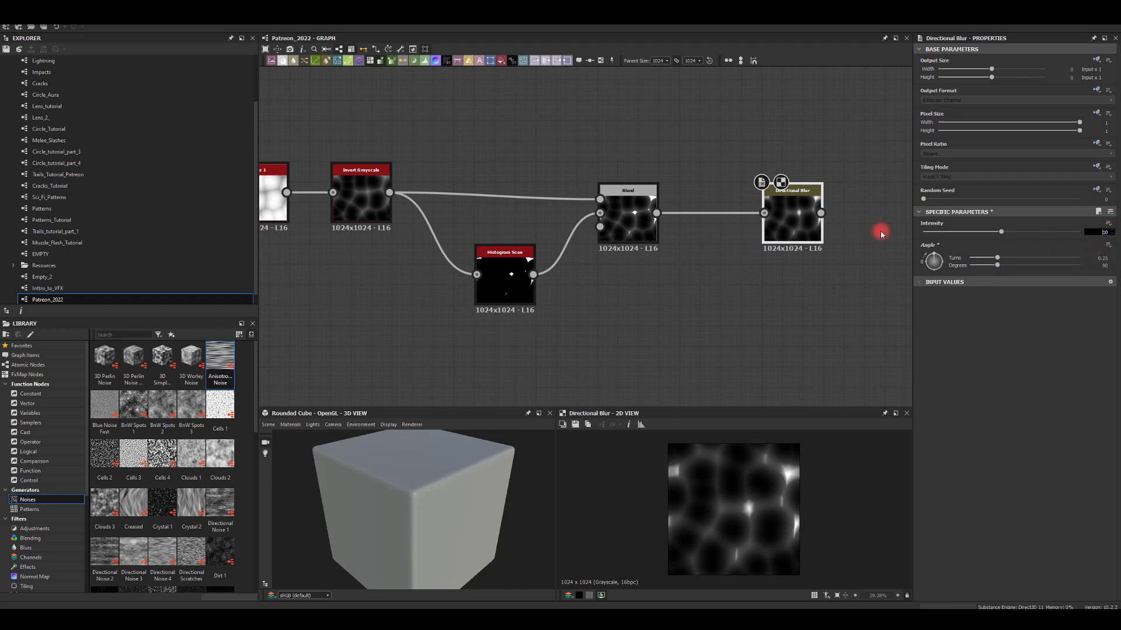
Try a Directional Blur intensity of 50, and reduce it to 30
drag(1115, 233, 1072, 229)
text(50)
key(Return)
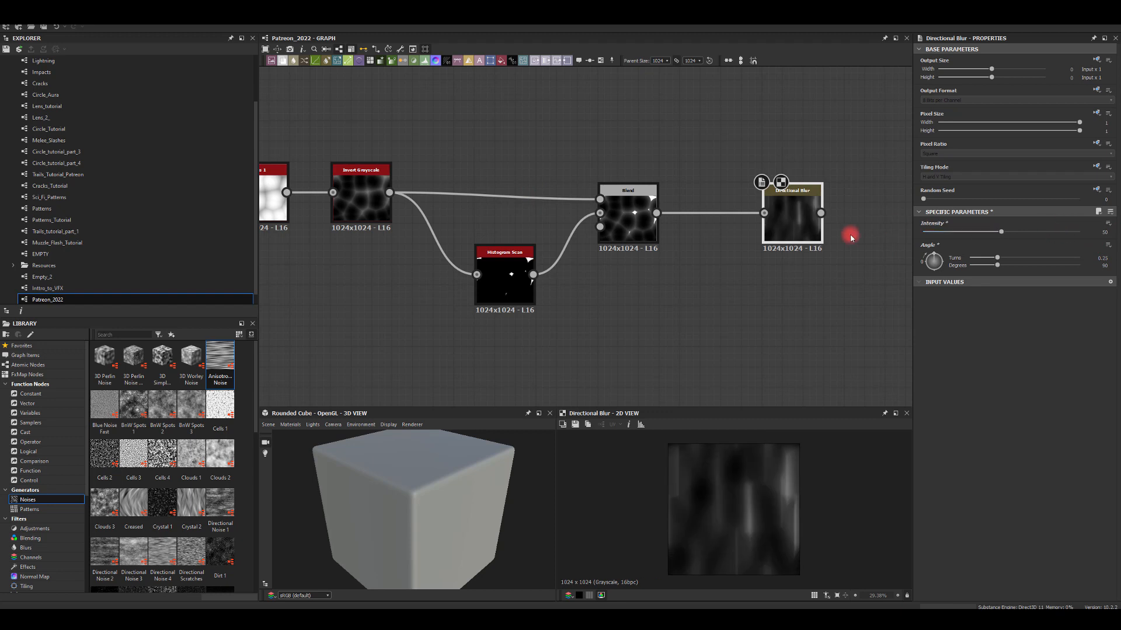
drag(1111, 232, 1091, 232)
text(30)
key(Return)
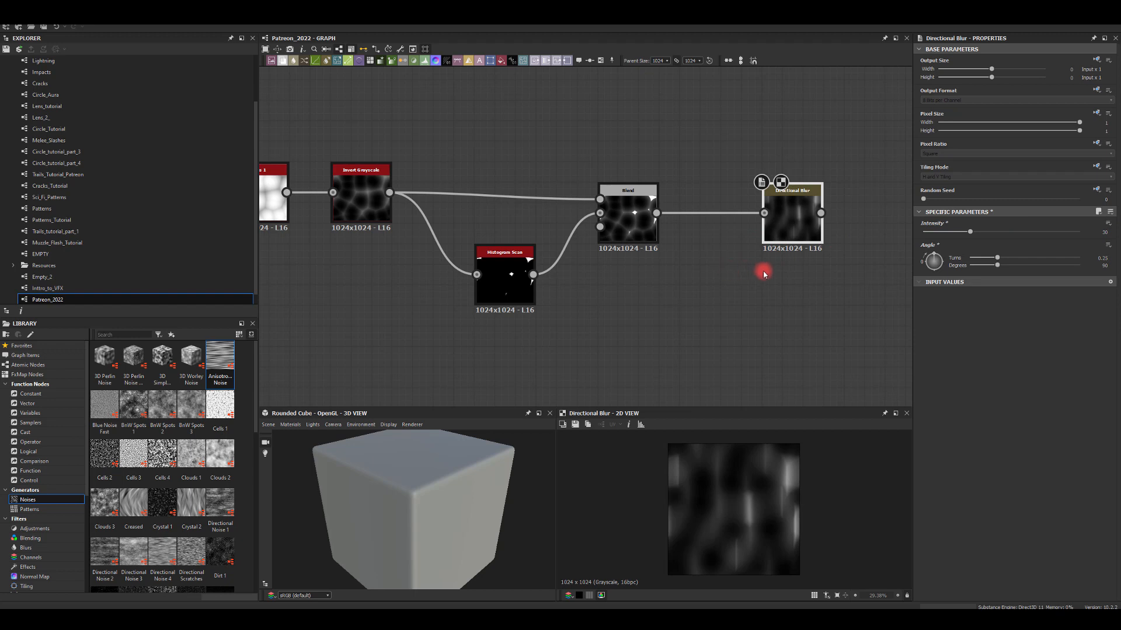
Set the Cells 1 scale to 6 and its disorder to about 0.41
middle_drag(657, 303, 837, 280)
middle_drag(591, 290, 582, 297)
click(432, 179)
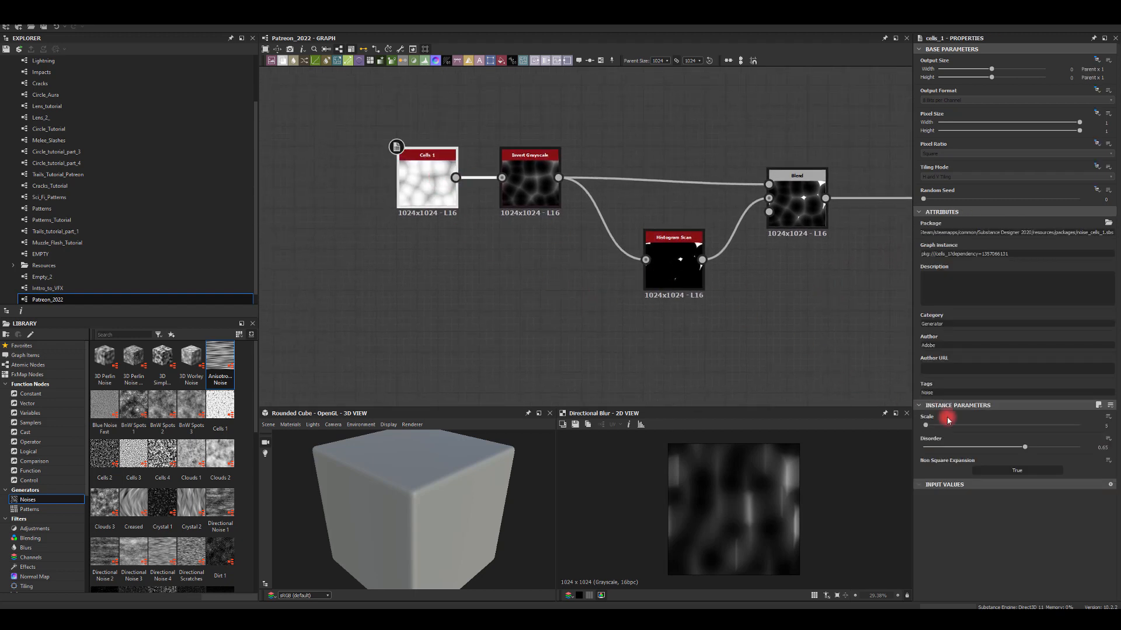
key(Return)
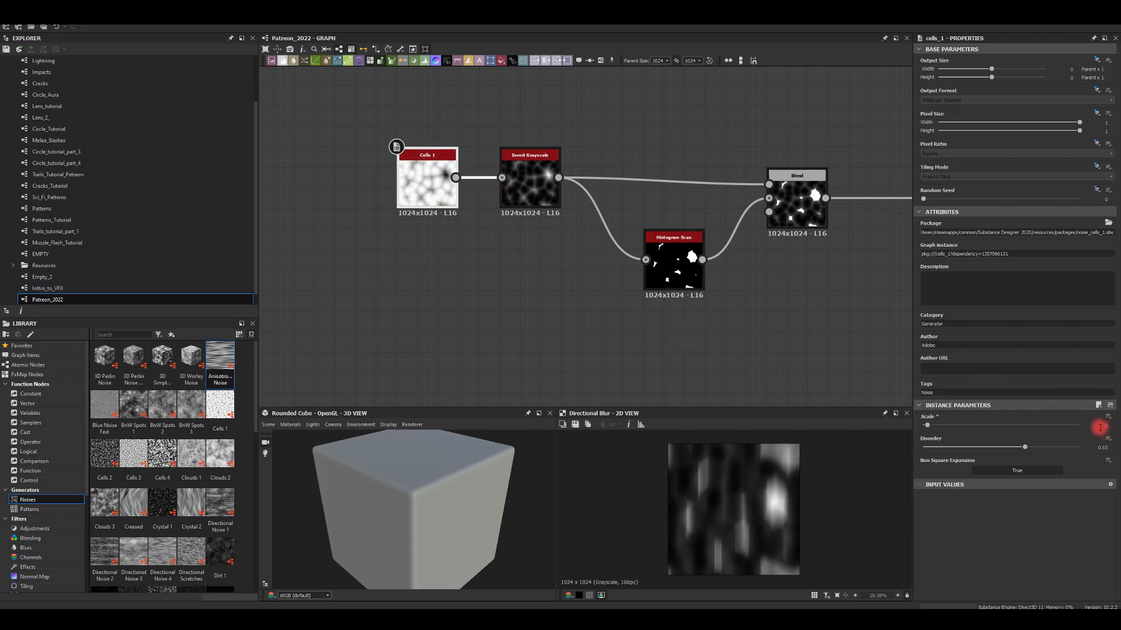
key(Return)
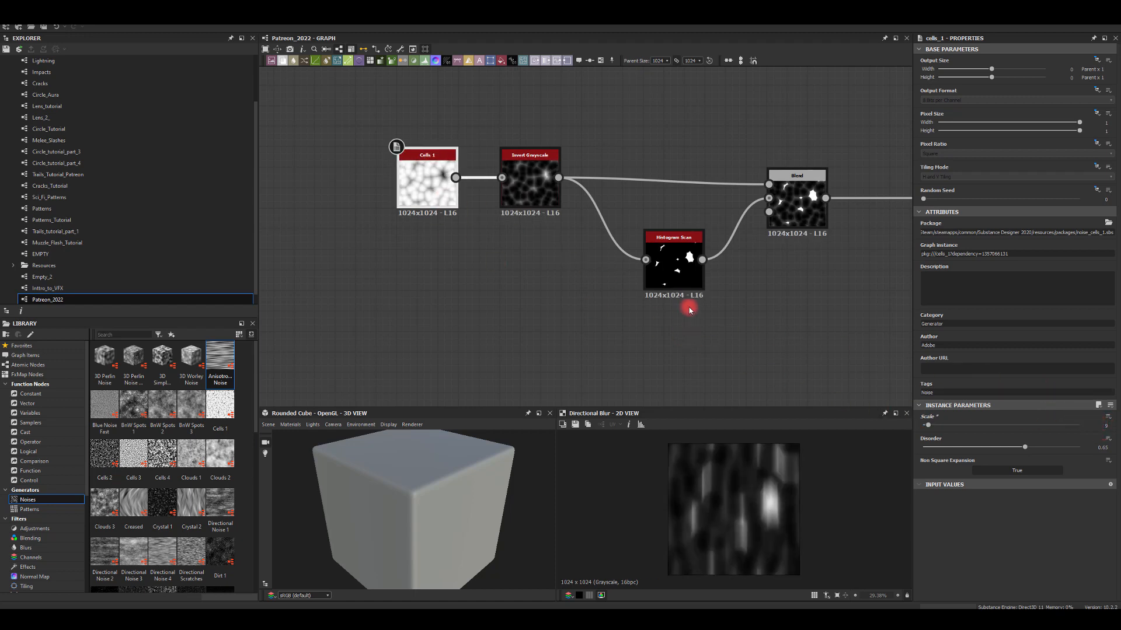
drag(1025, 447, 987, 453)
Raise the Directional Blur's intensity to about 31.17
middle_drag(734, 317, 615, 291)
middle_drag(725, 232, 695, 238)
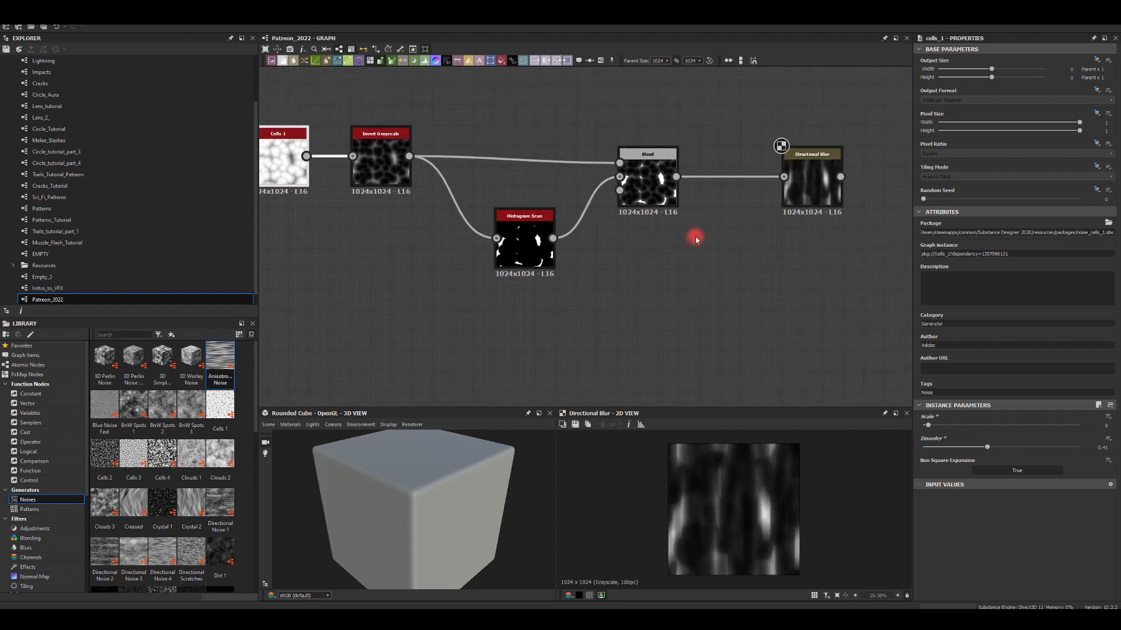
click(812, 181)
mouse_move(999, 231)
mouse_down()
mouse_move(912, 231)
mouse_move(1005, 239)
mouse_up()
middle_drag(733, 239, 703, 215)
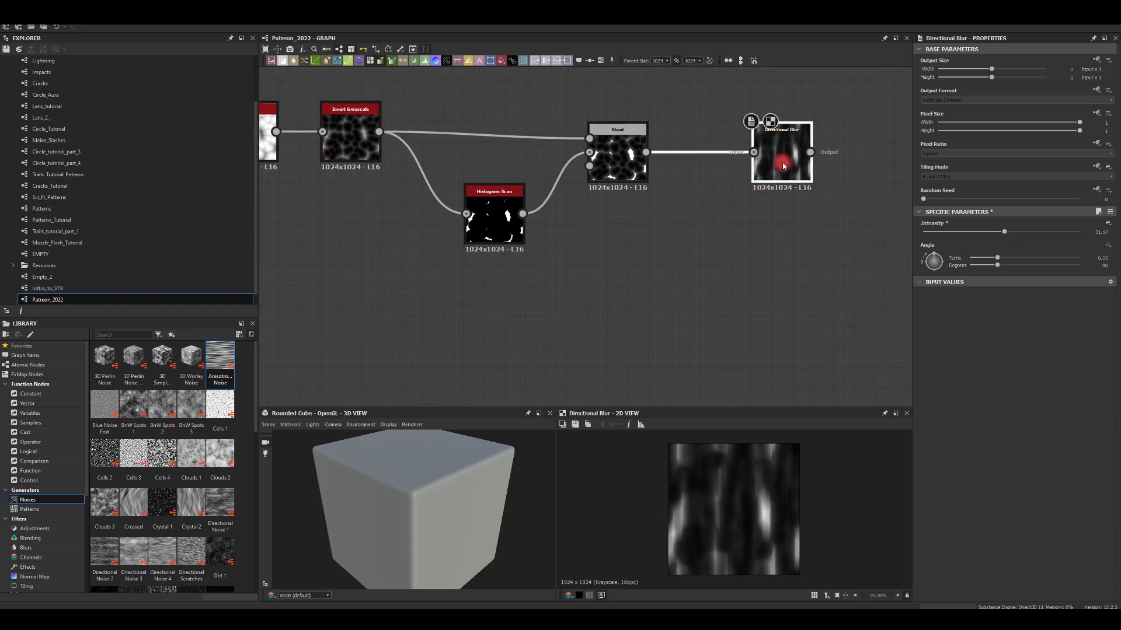
Place the Directional Blur closer to the first Blend and add a second Blend node with the blur as background
middle_drag(654, 307, 660, 241)
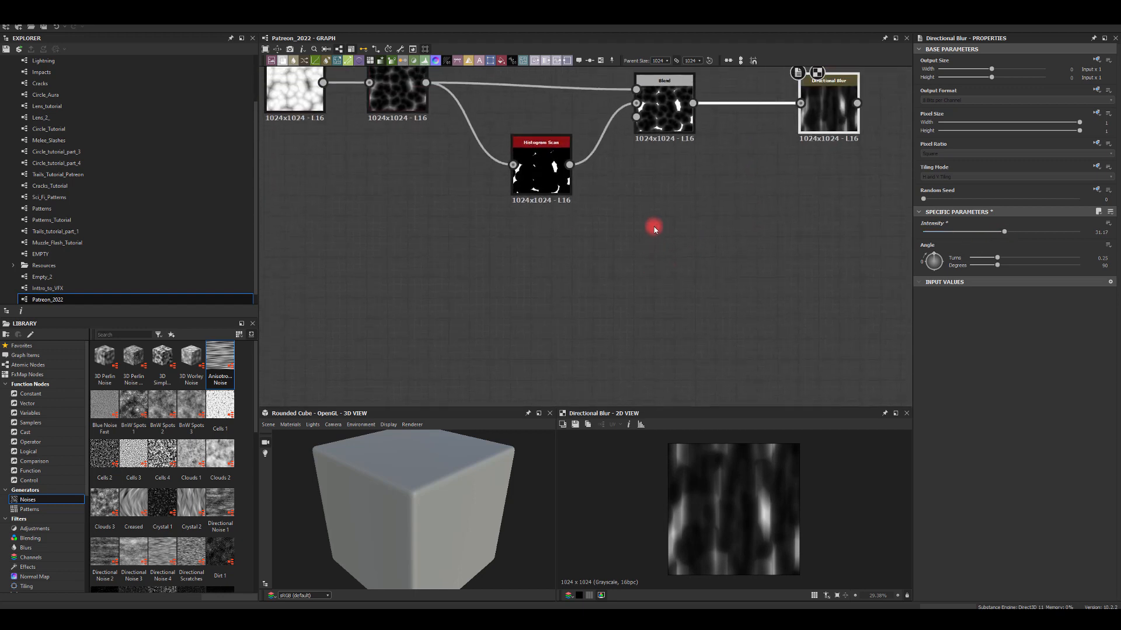
middle_drag(771, 183, 680, 198)
drag(748, 118, 687, 115)
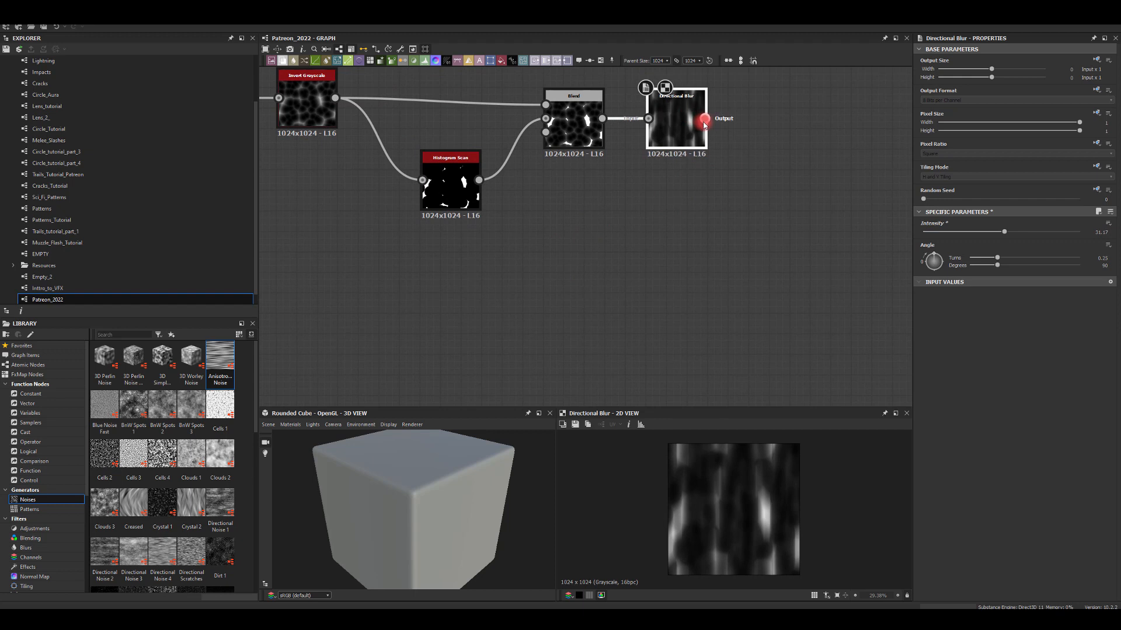
drag(817, 229, 818, 229)
text(bl)
click(841, 249)
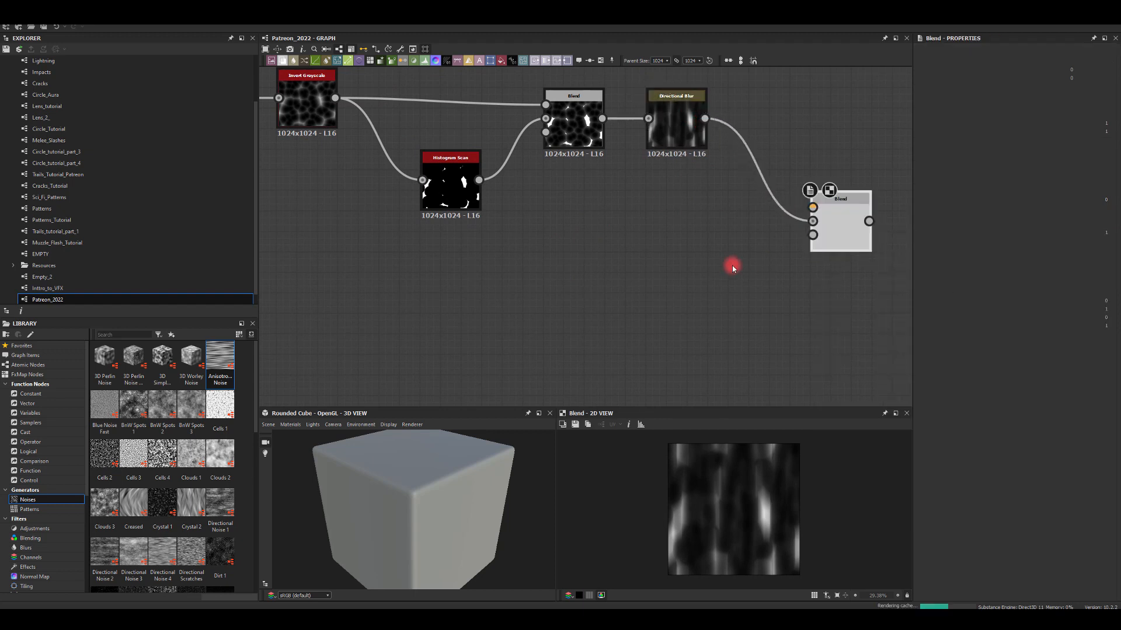
Add an Anisotropic Noise node with Rotate set to True and Y Amount 37
drag(220, 361, 656, 292)
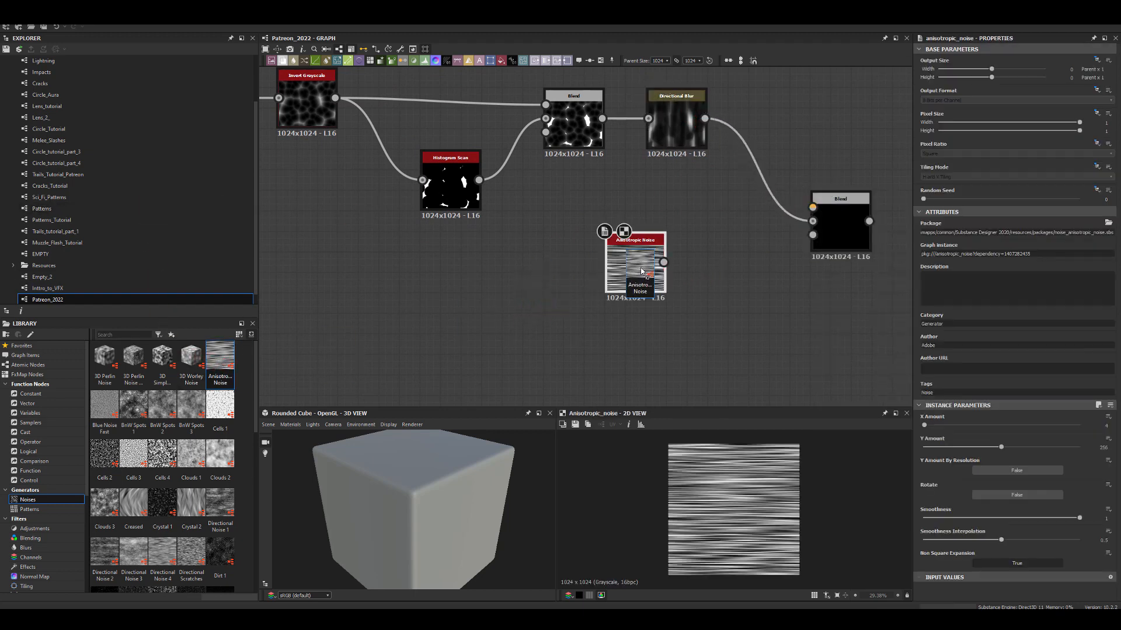
click(1001, 495)
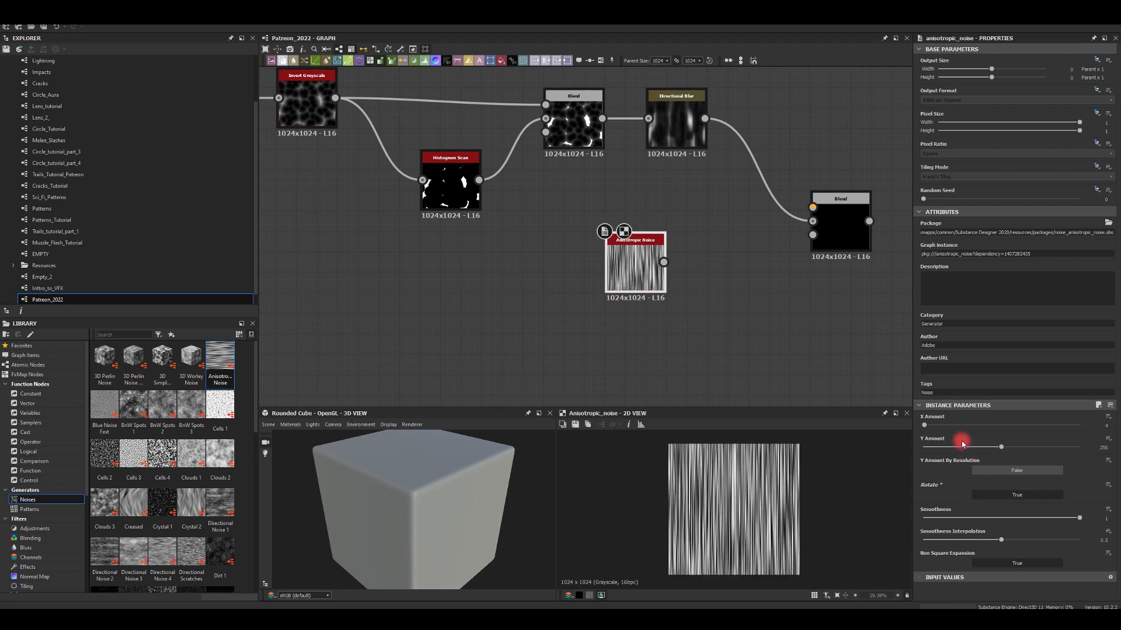
drag(962, 444, 935, 447)
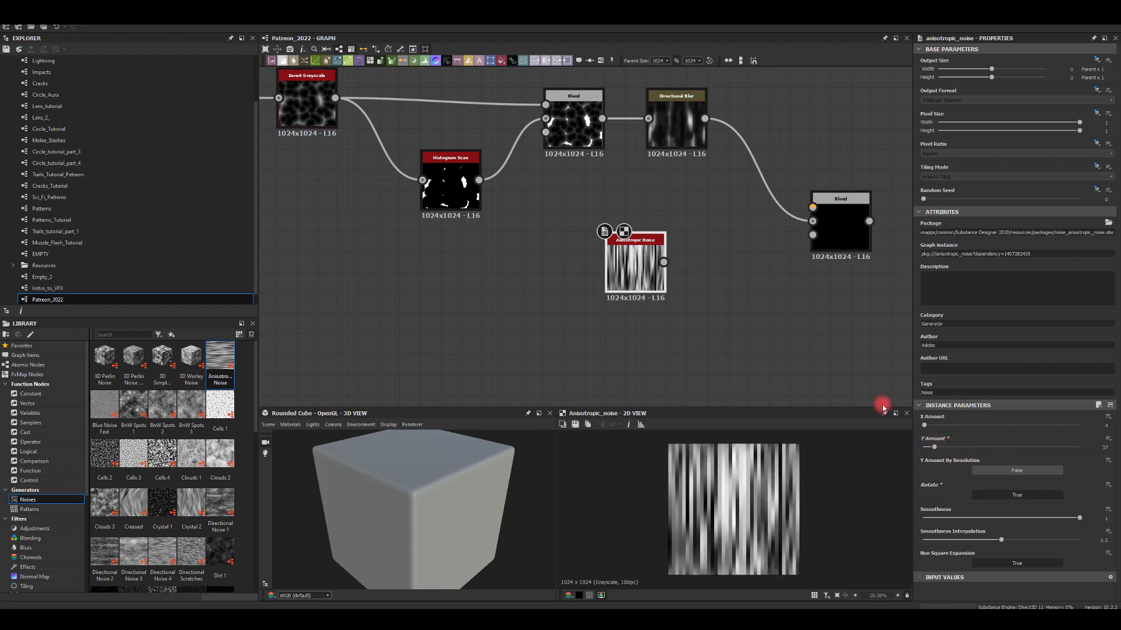
Add a Blur HQ Grayscale node after the Anisotropic Noise with an intensity of about 3.71
drag(663, 262, 700, 267)
text(bl)
click(767, 351)
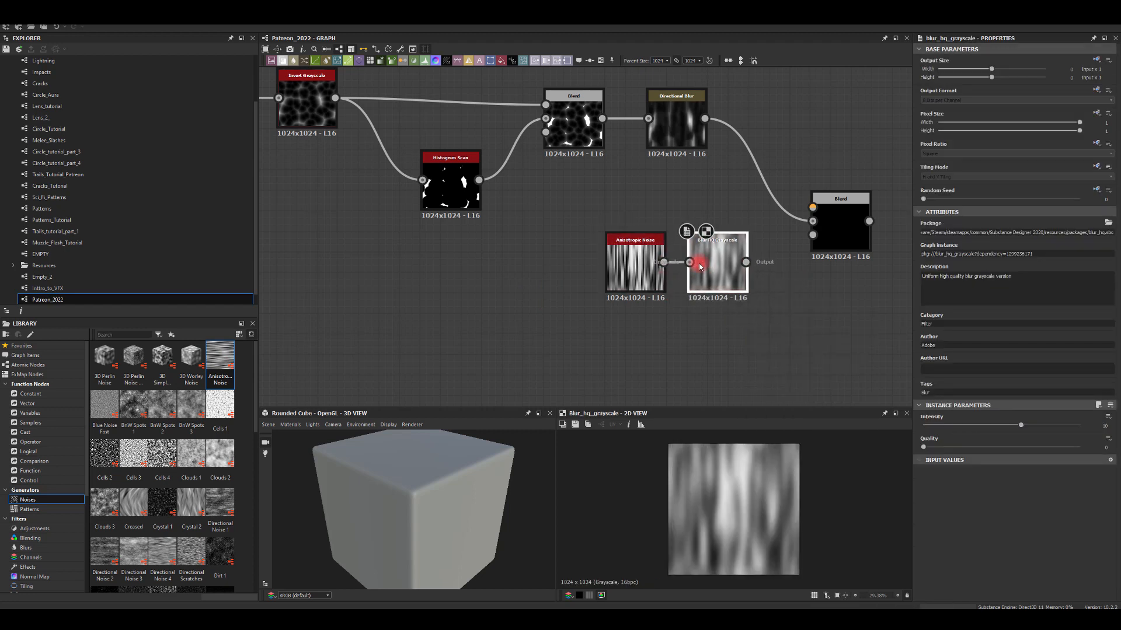
mouse_move(1020, 424)
mouse_down()
mouse_move(938, 421)
mouse_move(962, 420)
mouse_up()
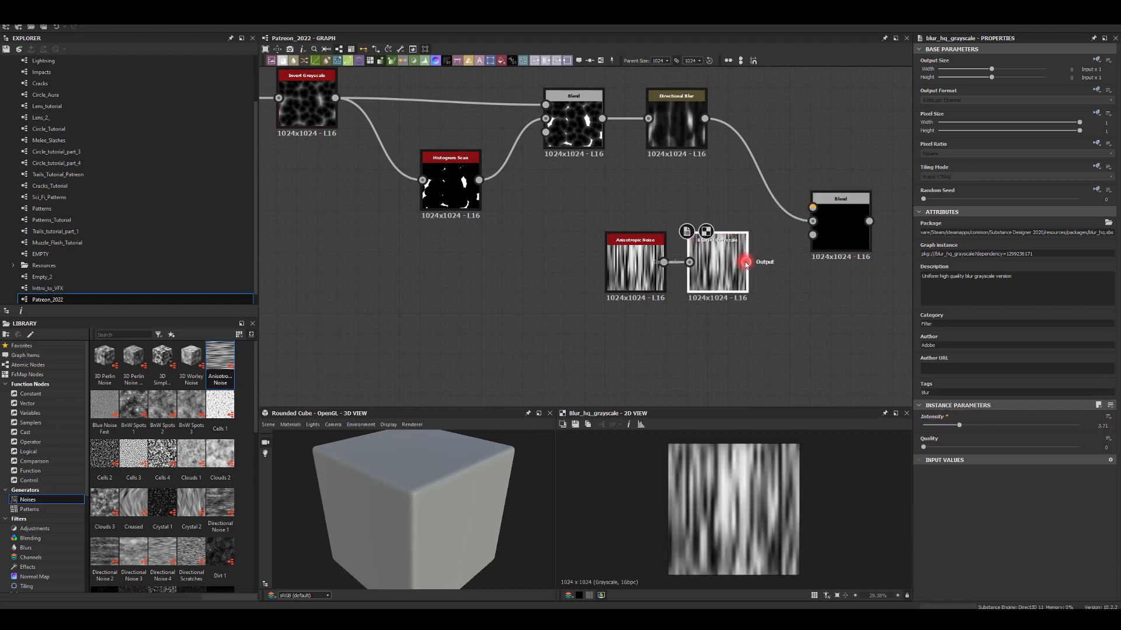
Connect the Blur HQ Grayscale to the second Blend's foreground and set the blending mode to Multiply
drag(746, 264, 813, 207)
click(842, 220)
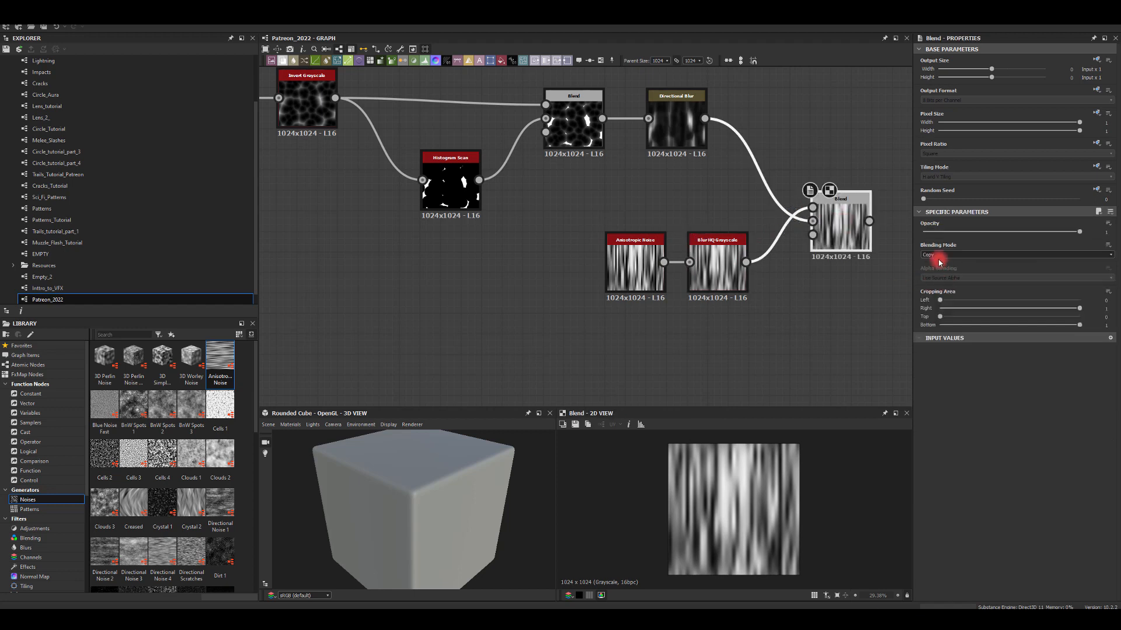
click(939, 256)
click(934, 279)
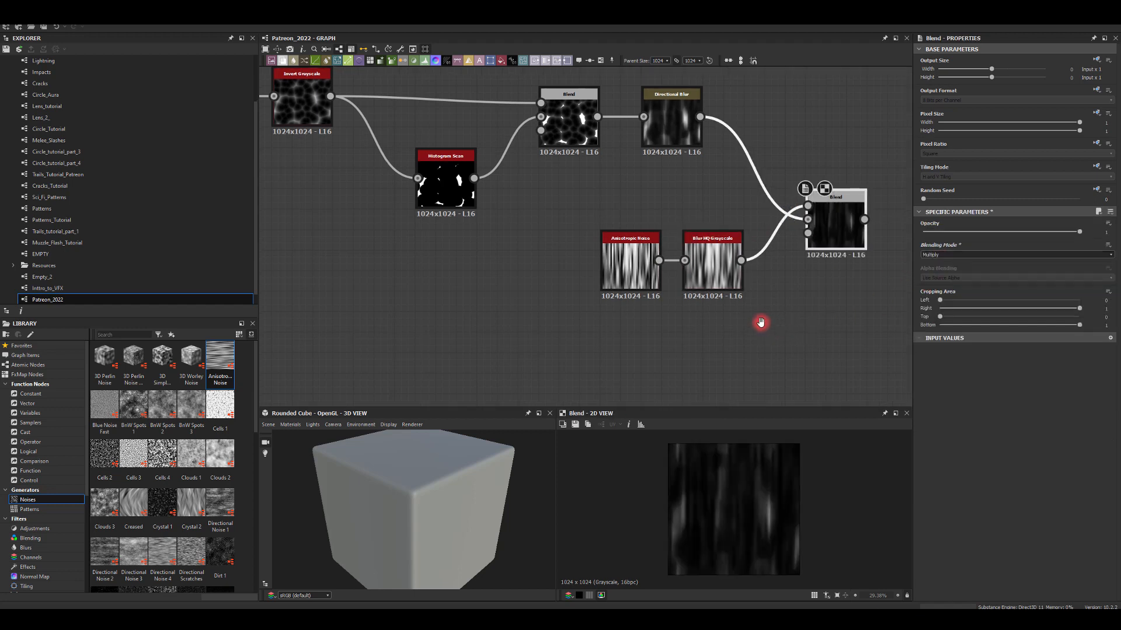
Compare the Directional Blur and second Blend previews, and arrange the Blend, Anisotropic Noise and Blur HQ Grayscale nodes more compactly
middle_drag(758, 323, 661, 299)
click(580, 86)
double_click(580, 86)
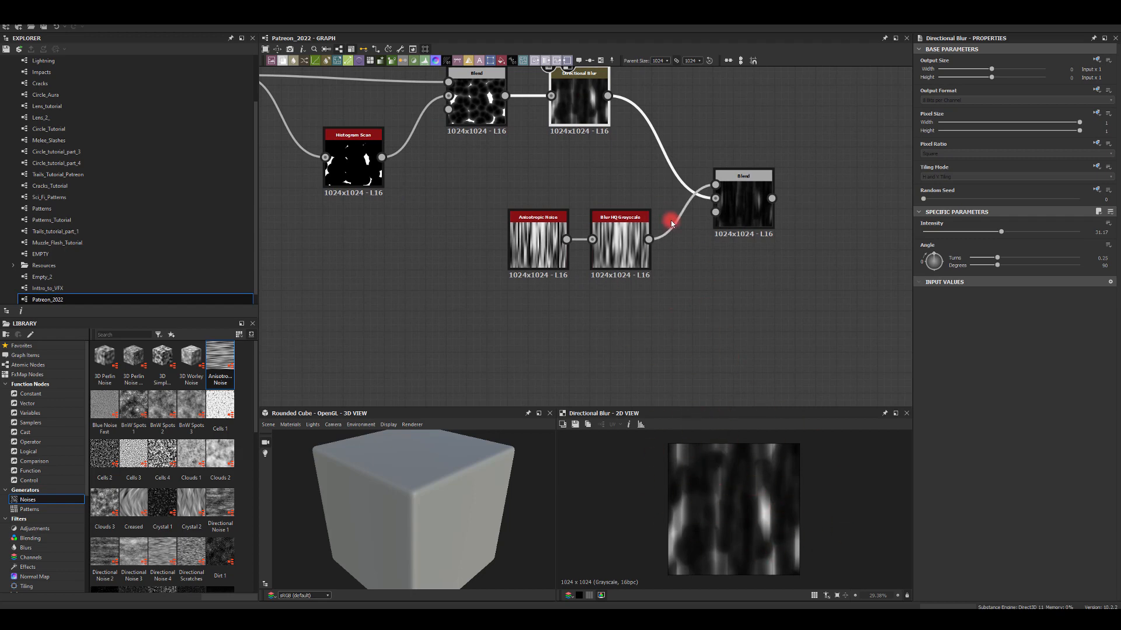
double_click(742, 201)
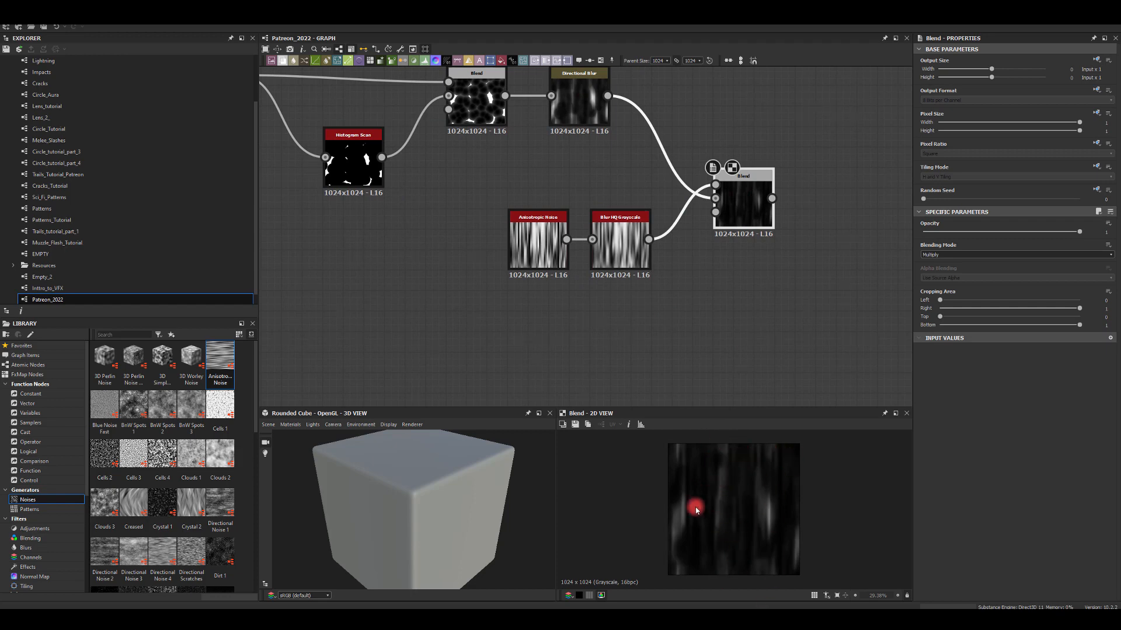
drag(712, 204, 692, 184)
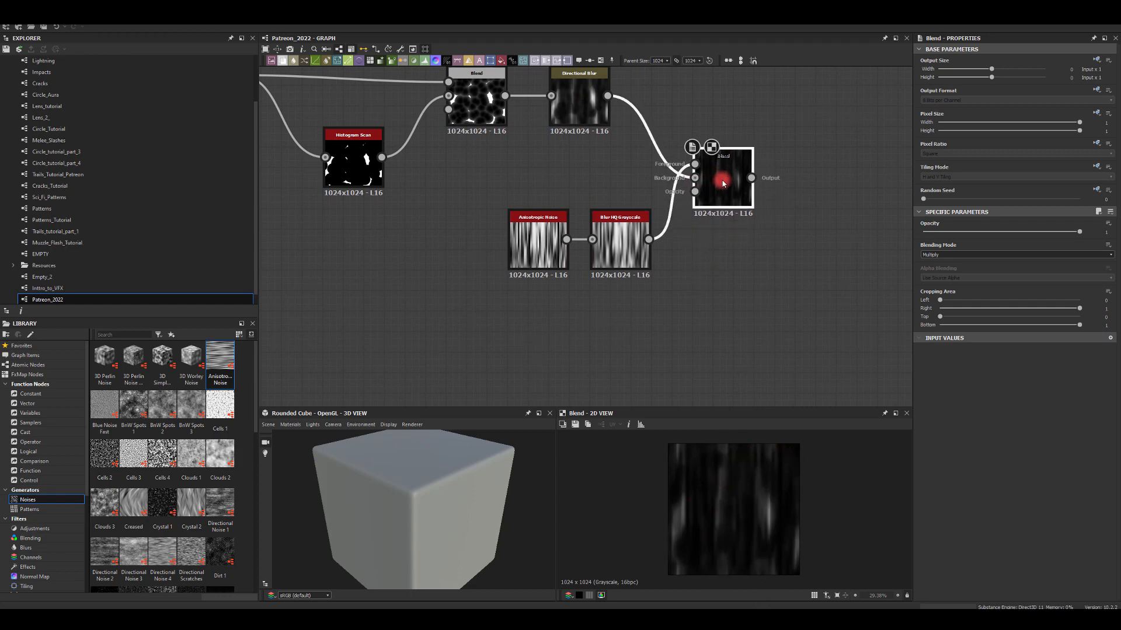
drag(620, 249, 579, 208)
click(631, 240)
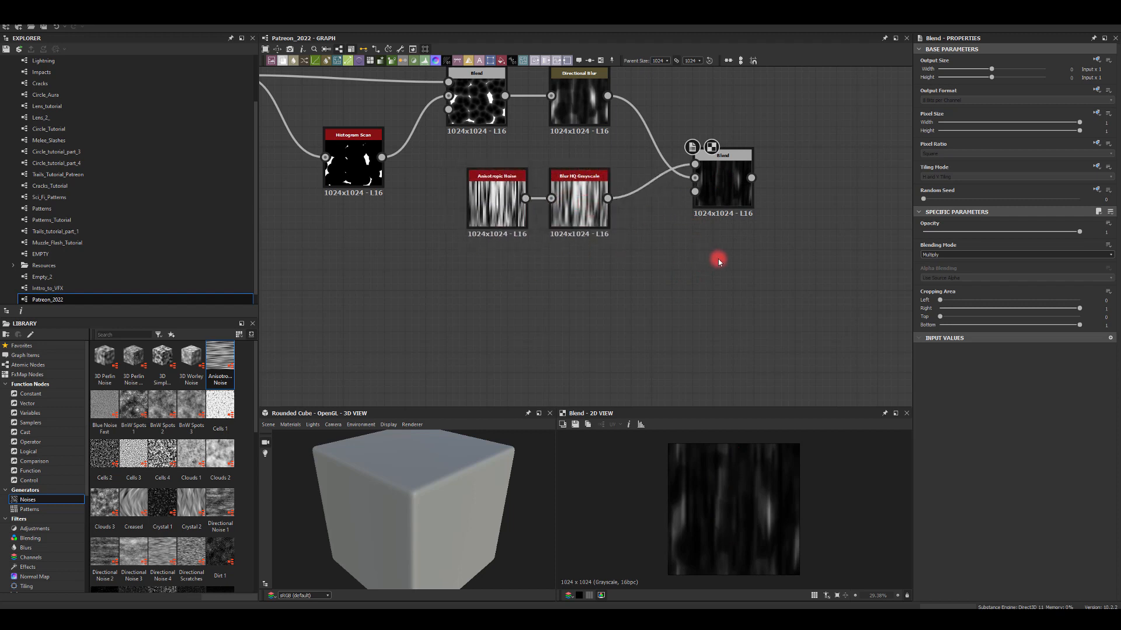
Add an Auto Levels node after the multiplied Blend and place it slightly above that Blend
middle_drag(708, 272, 653, 291)
drag(696, 195, 767, 199)
text(au)
click(790, 220)
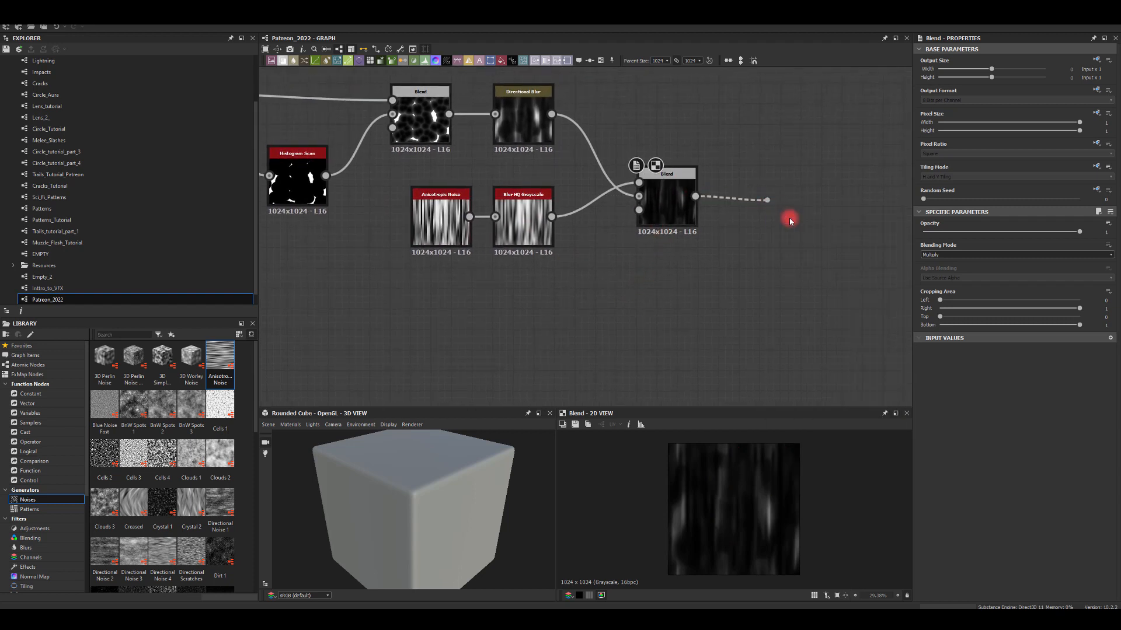
middle_drag(642, 301, 585, 371)
drag(736, 268, 715, 227)
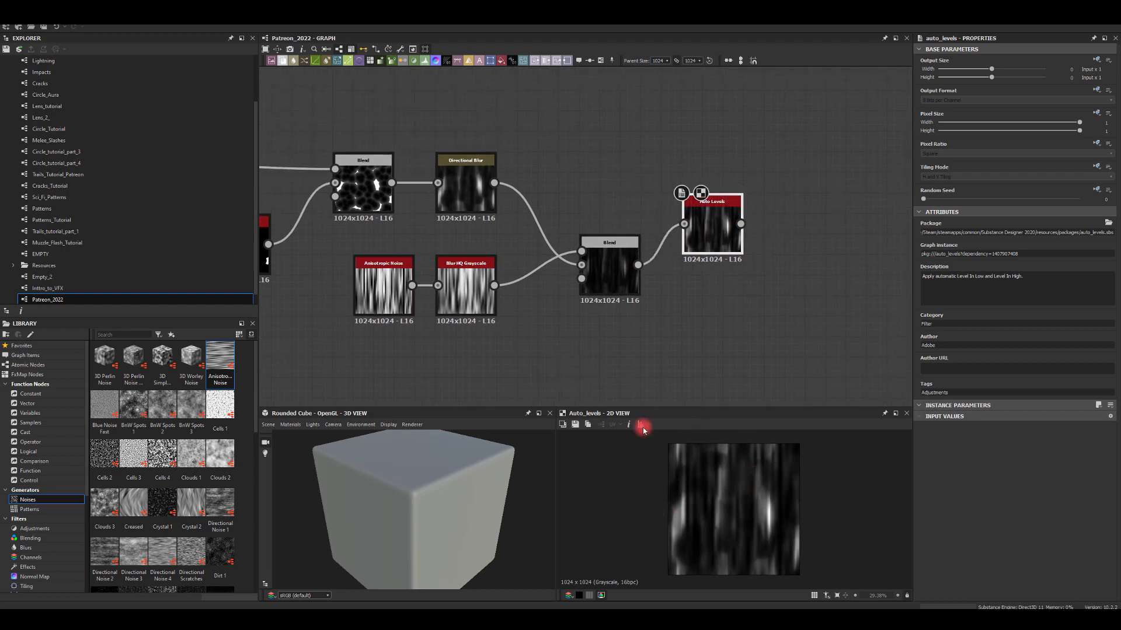
Temporarily feed the Auto Levels from the Directional Blur for comparison, and reconnect the multiplied Blend to it
drag(494, 183, 684, 224)
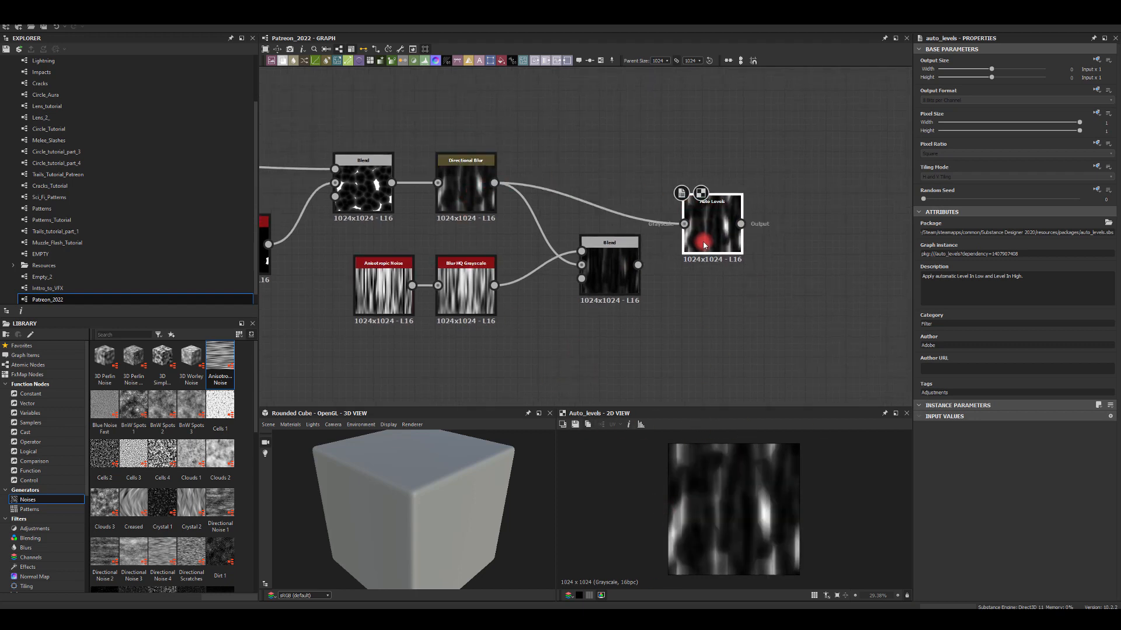
drag(645, 270, 686, 227)
middle_drag(667, 273, 699, 120)
middle_drag(636, 207, 690, 272)
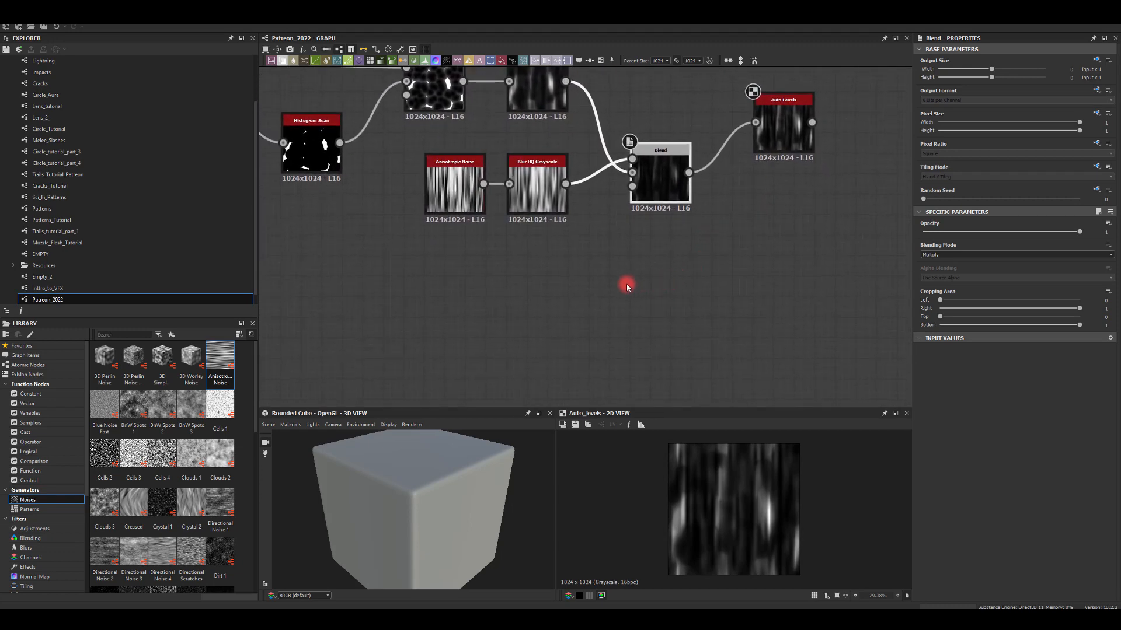
Add a second Anisotropic Noise node with Rotate True, Y Amount about 30, Smoothness 0 and X Amount 1
drag(245, 367, 583, 292)
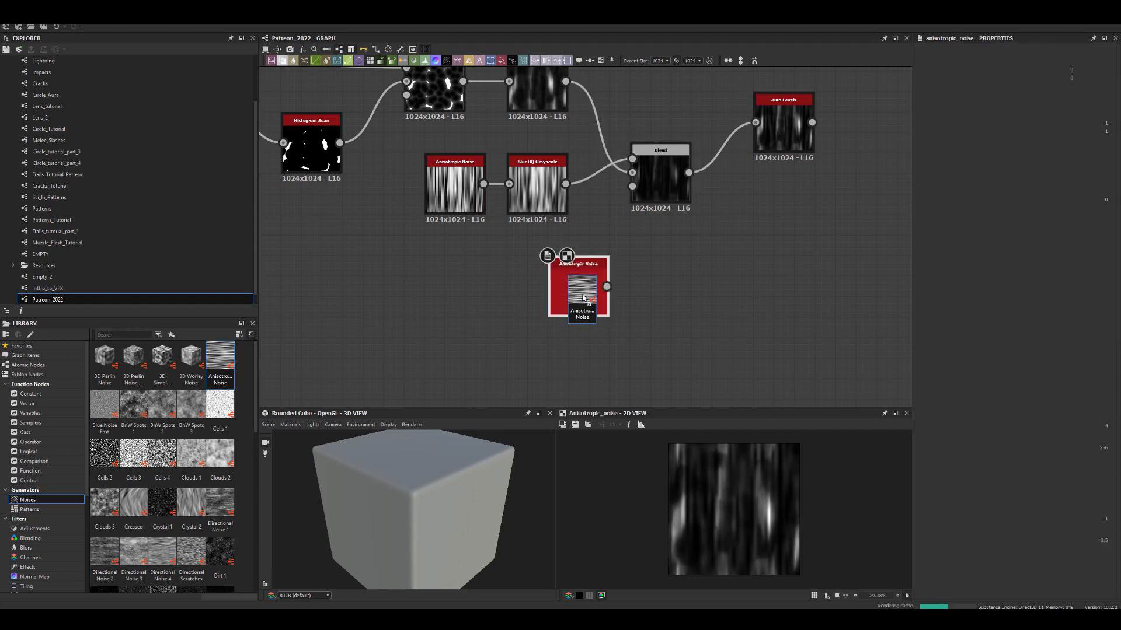
click(1015, 497)
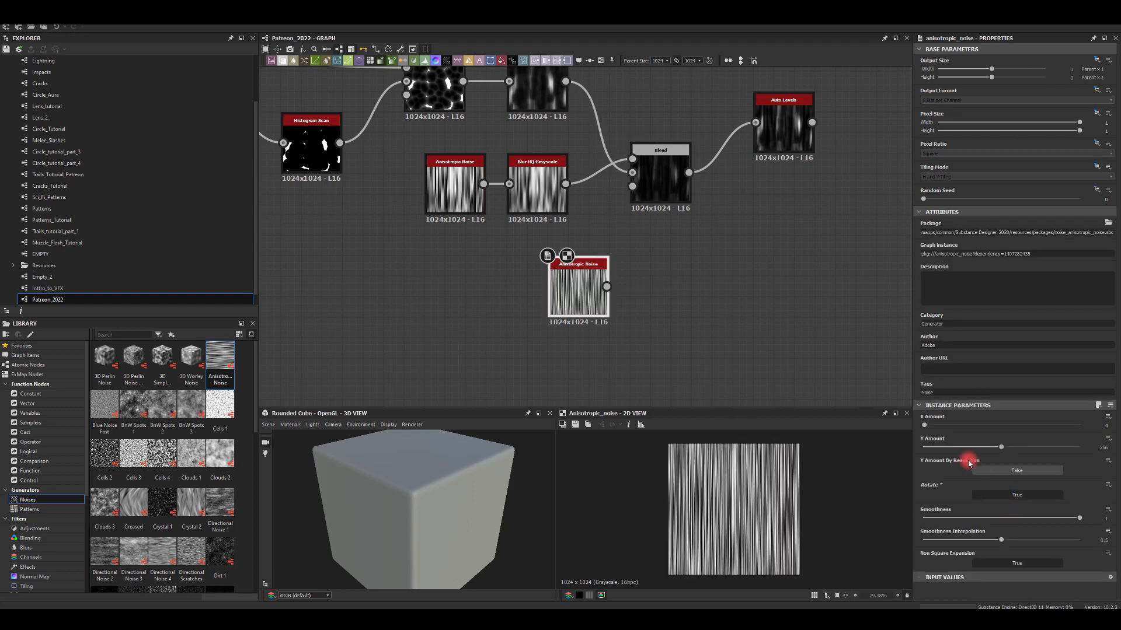
drag(969, 447, 932, 448)
drag(983, 519, 873, 521)
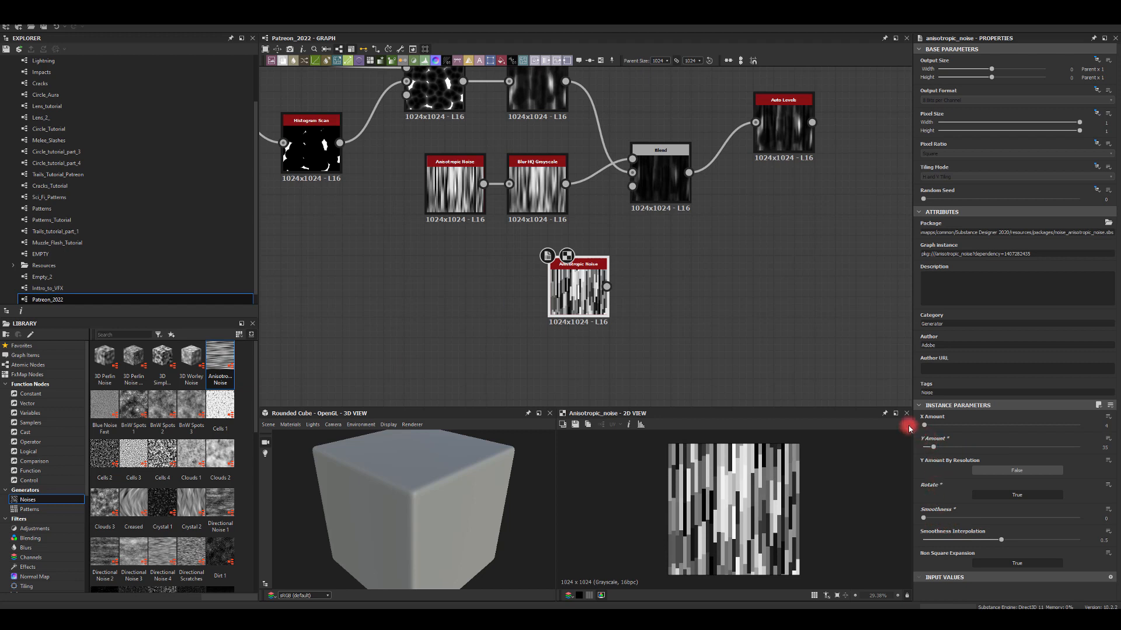
drag(925, 430, 934, 435)
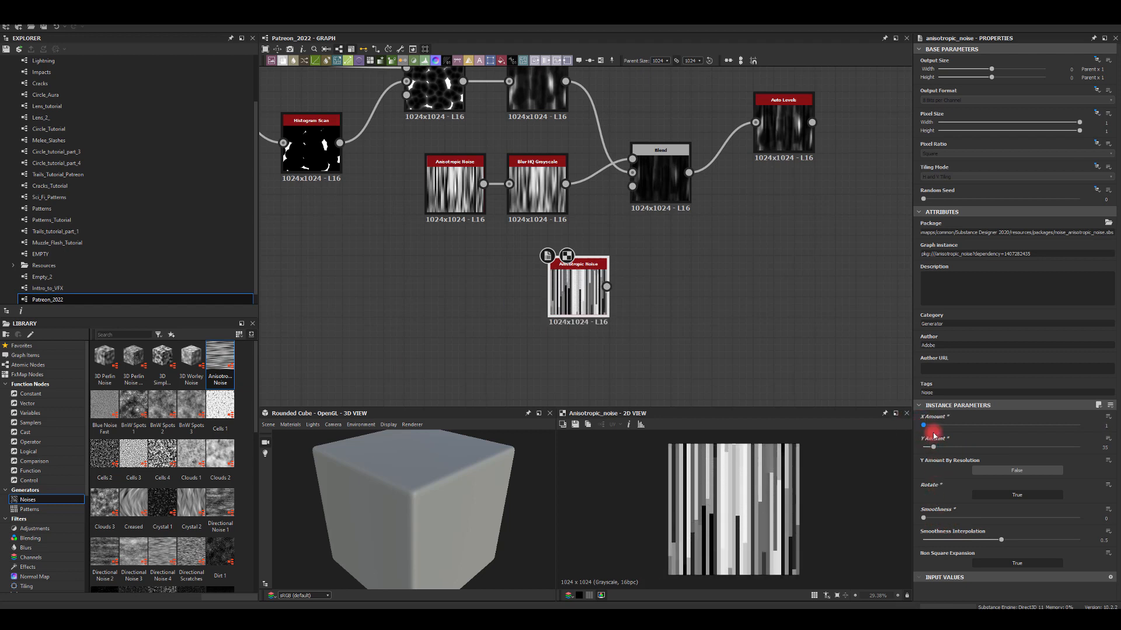
Reset the second Anisotropic Noise's X Amount to 4 and add a Blur HQ Grayscale close after it with Intensity about 4
click(1114, 431)
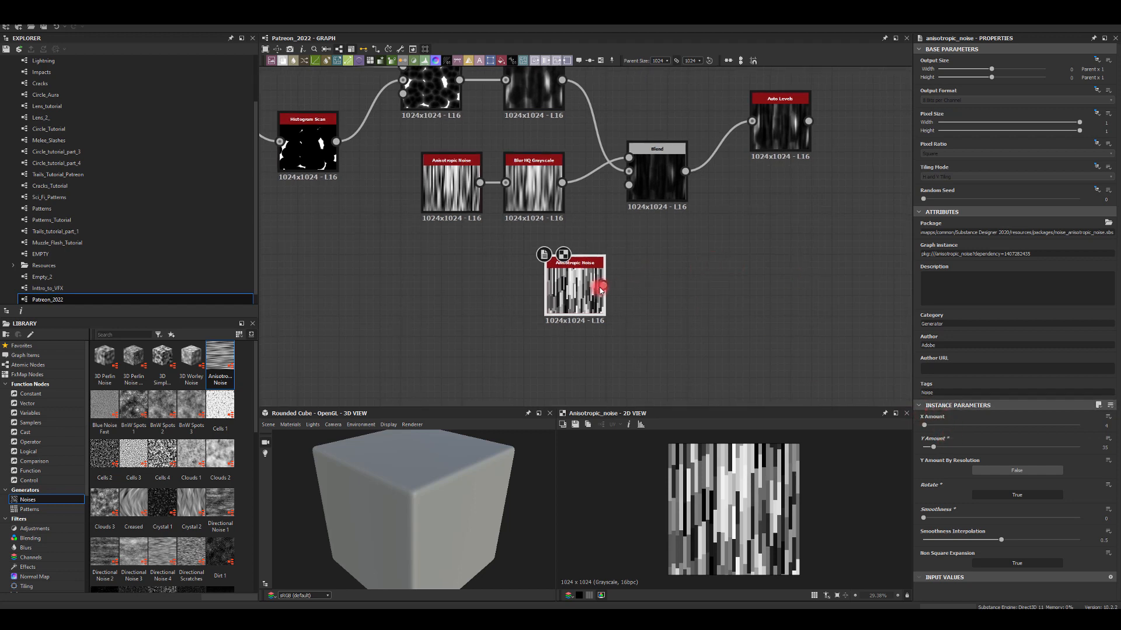
drag(603, 285, 695, 294)
text(bl)
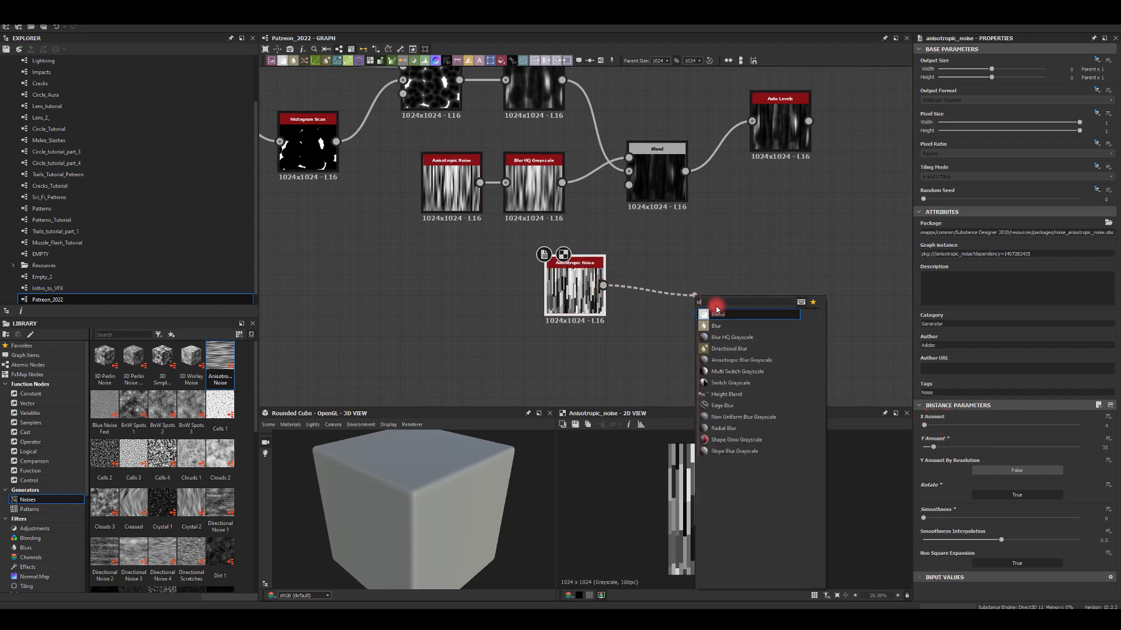
click(724, 337)
drag(997, 426, 958, 426)
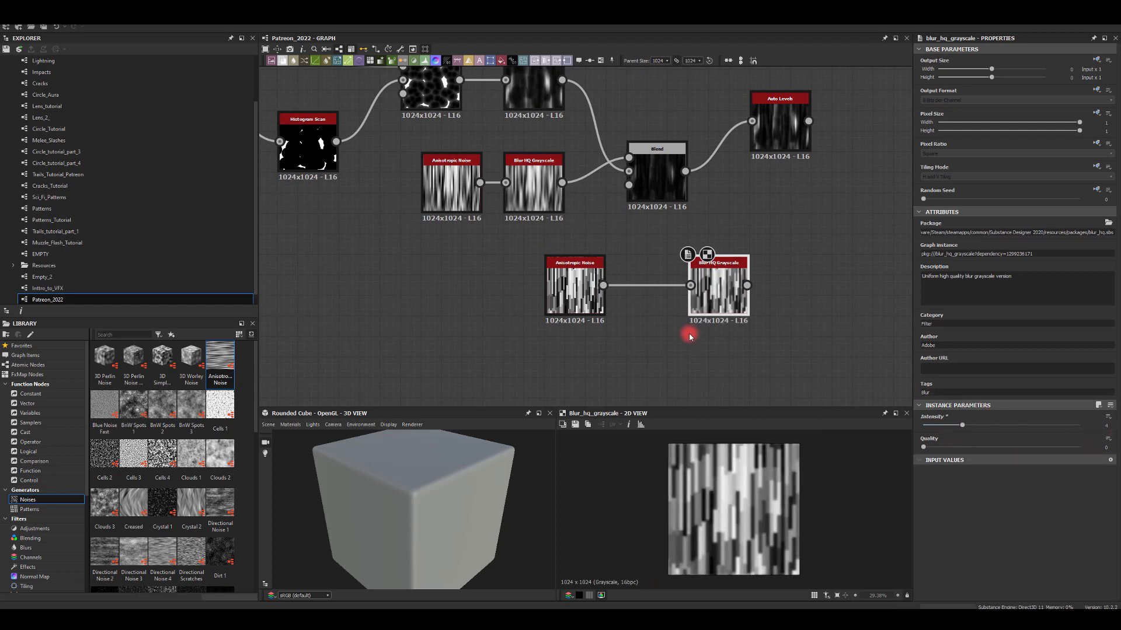
drag(727, 282, 687, 283)
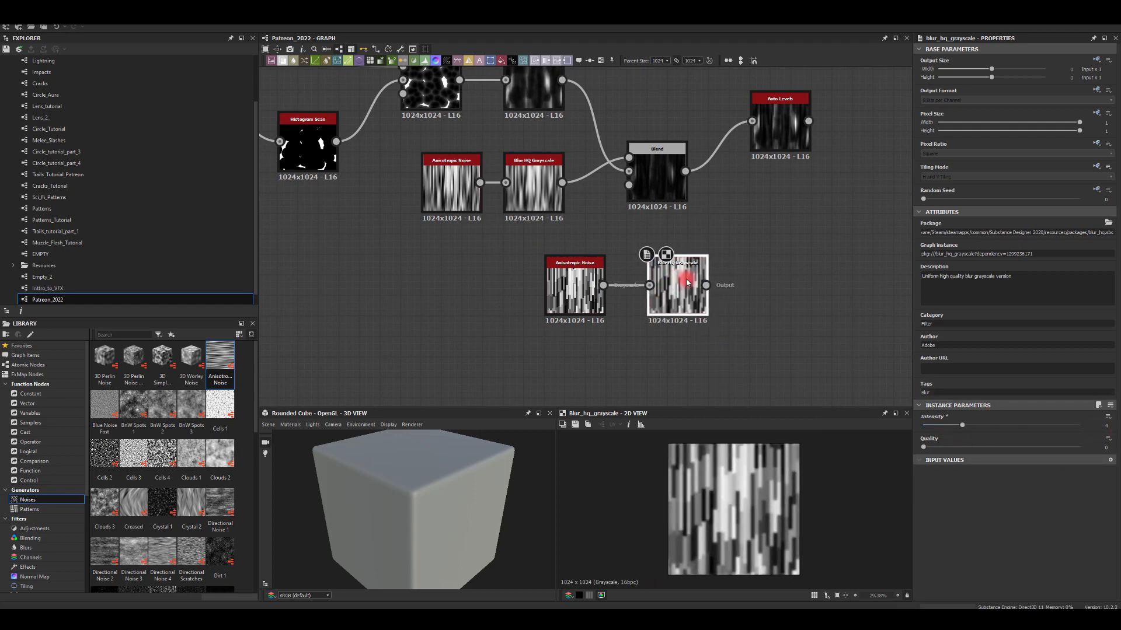
Add a Directional Warp node after the second Blur HQ Grayscale and place it slightly lower
middle_drag(715, 296, 675, 241)
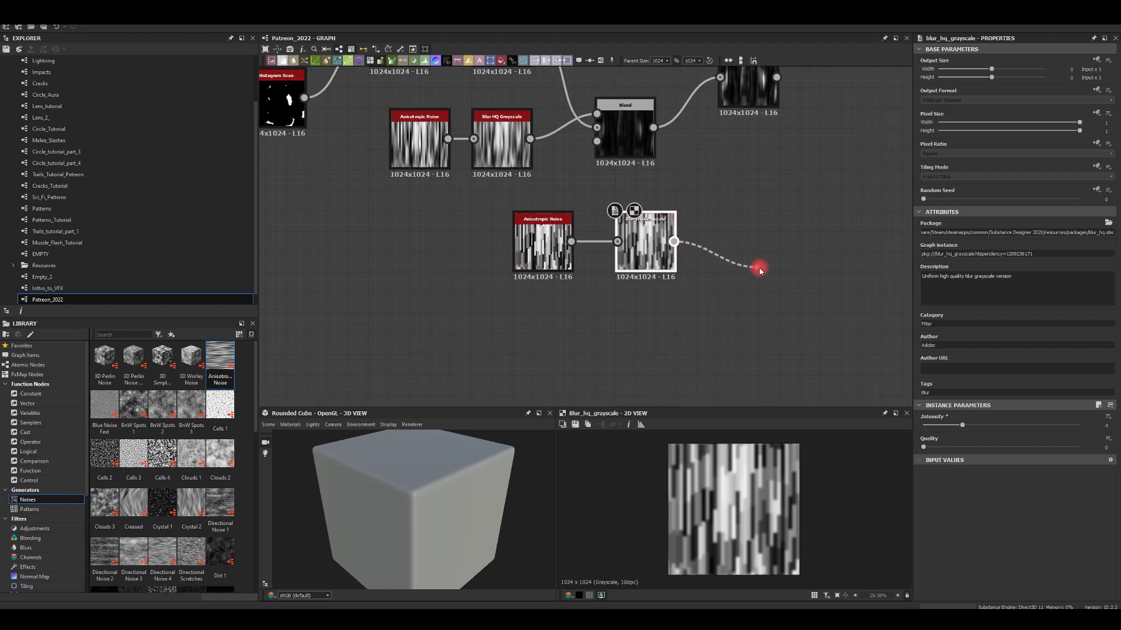
drag(760, 270, 762, 268)
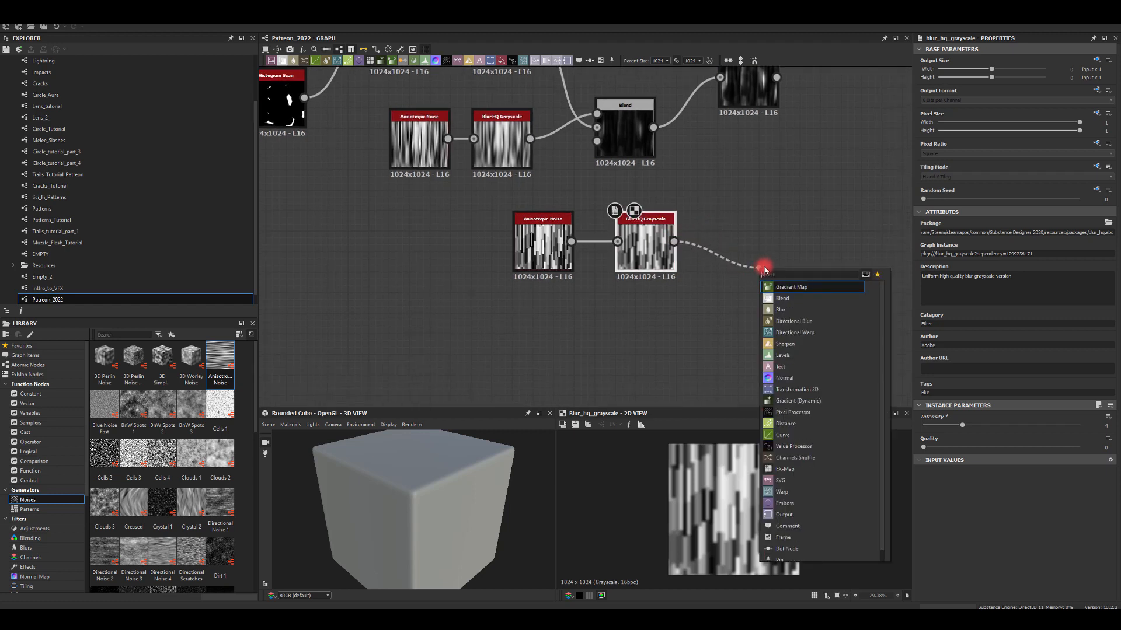
text(dire)
click(781, 299)
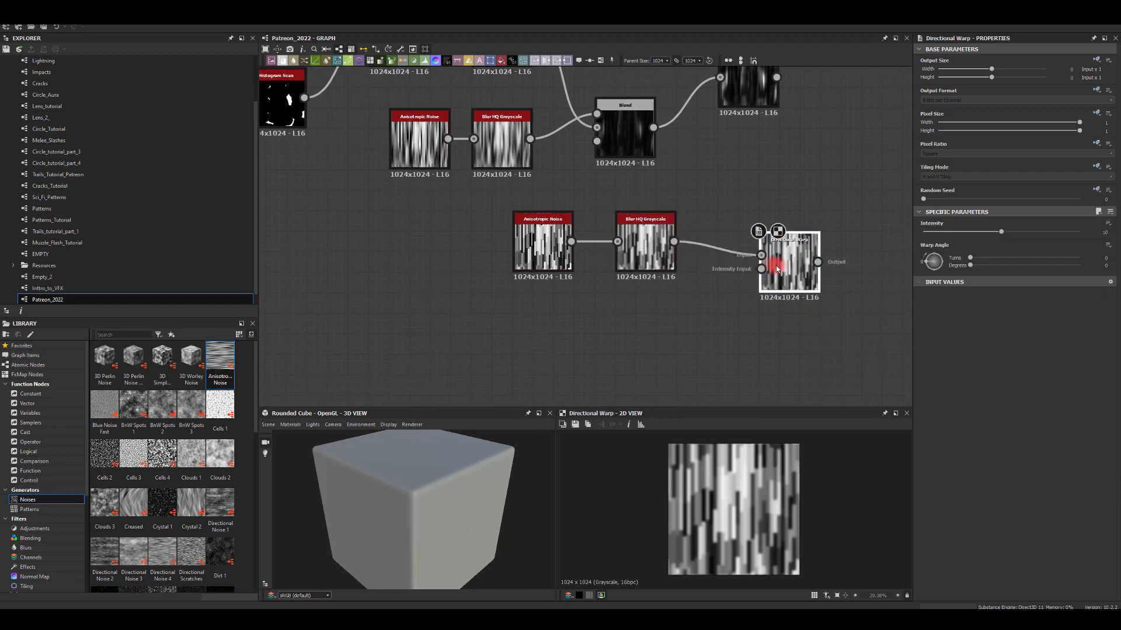
drag(782, 274, 774, 306)
Add a Perlin Noise node below the second Blur HQ Grayscale and connect it to the Directional Warp's Intensity Input
middle_drag(694, 330, 700, 258)
key(space)
text(per)
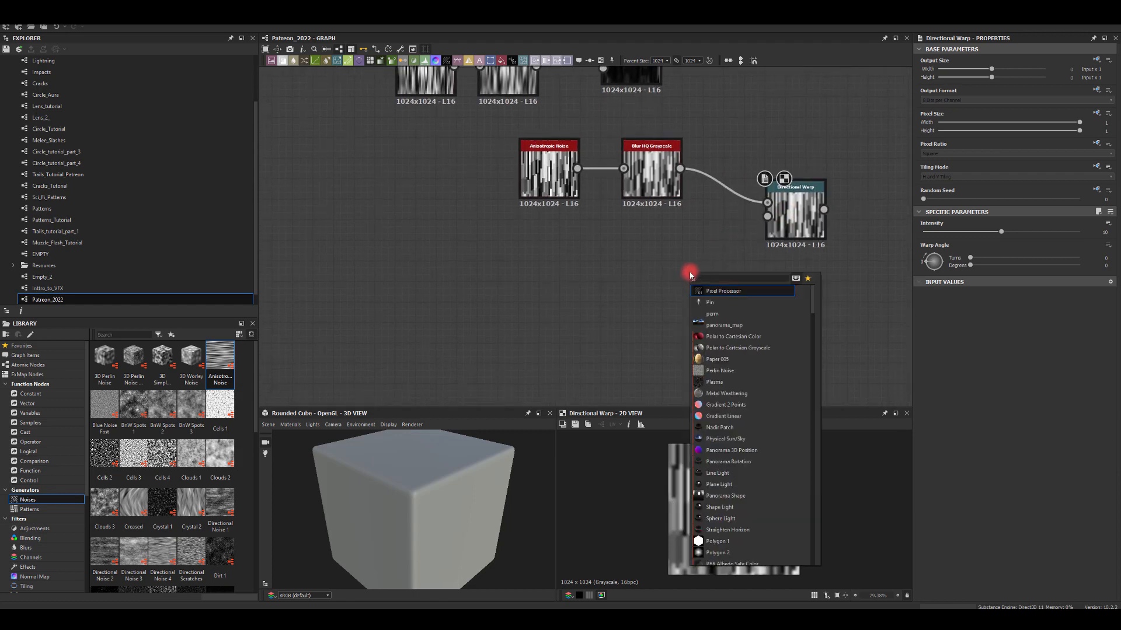
click(695, 300)
drag(721, 270, 767, 216)
drag(980, 426, 923, 427)
Set the Directional Warp's Warp Angle to 90 degrees, try Intensity 100 and settle on Intensity 50
click(782, 205)
double_click(782, 206)
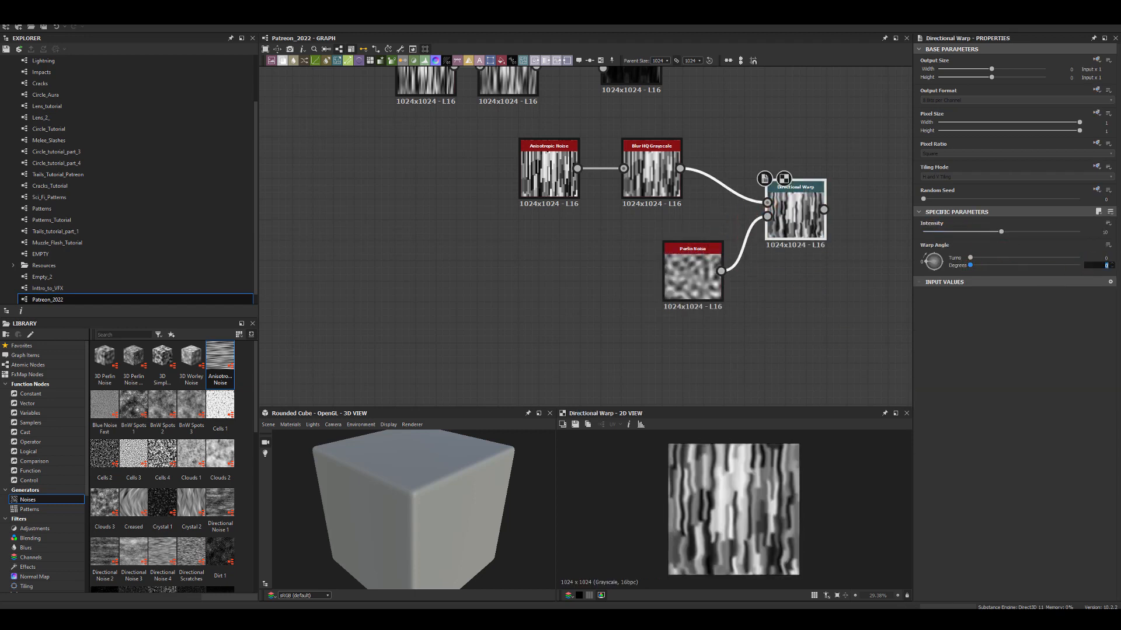
key(Return)
drag(1002, 229, 1115, 235)
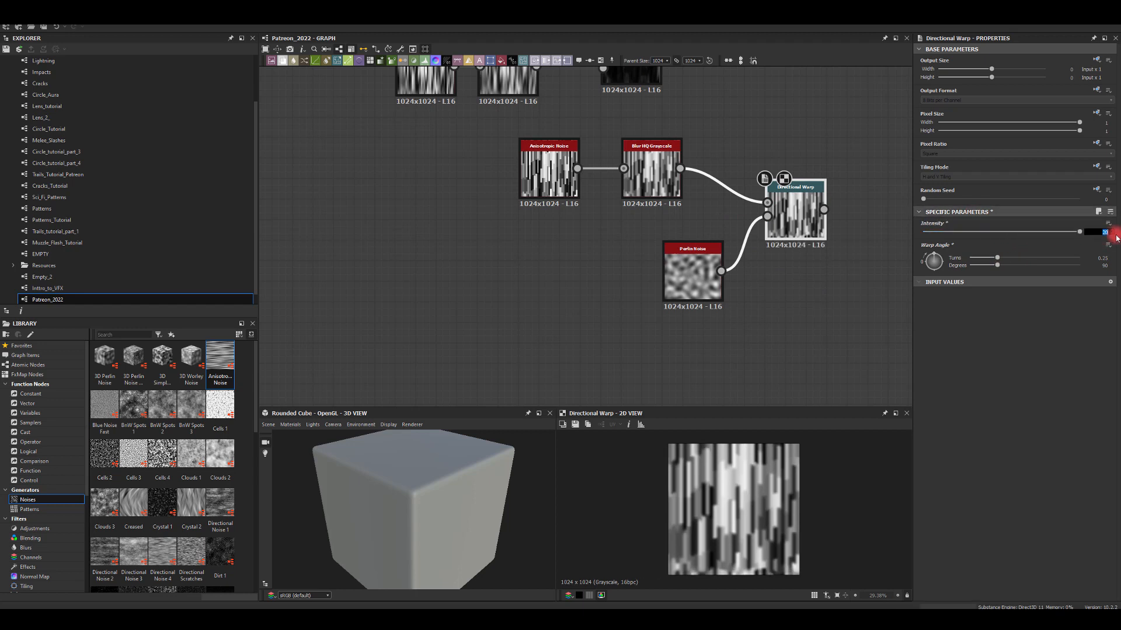
text(50)
key(Return)
text(100)
key(Return)
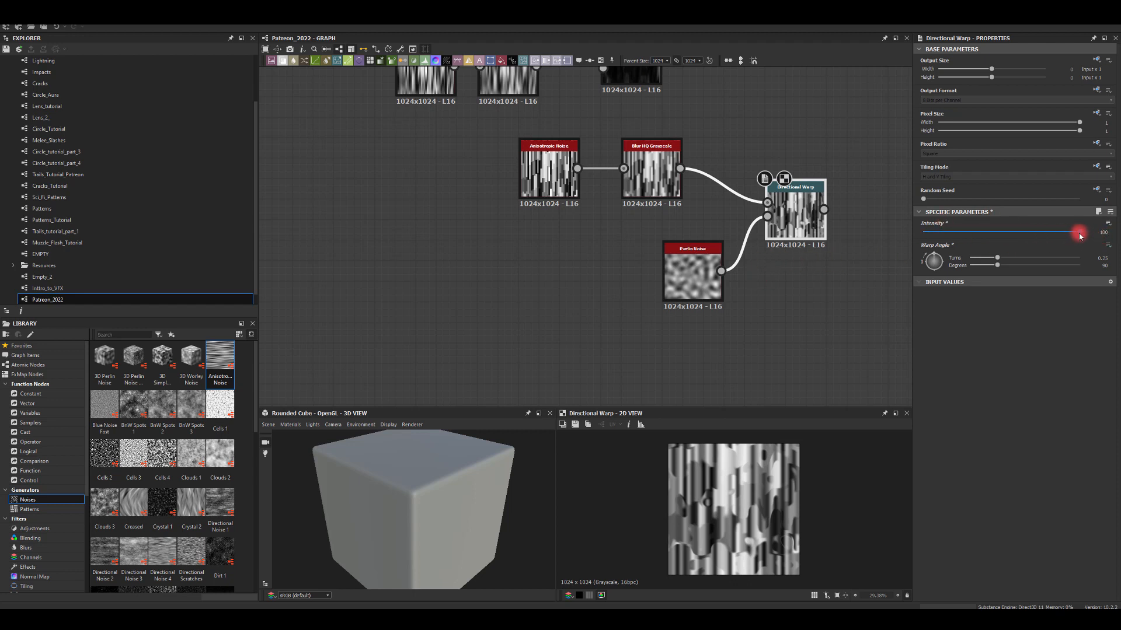
drag(1099, 232, 961, 217)
text(50)
key(Return)
Multiply the Directional Blur output with the Directional Warp in a new Blend node and inspect its preview up close
middle_drag(792, 330, 659, 324)
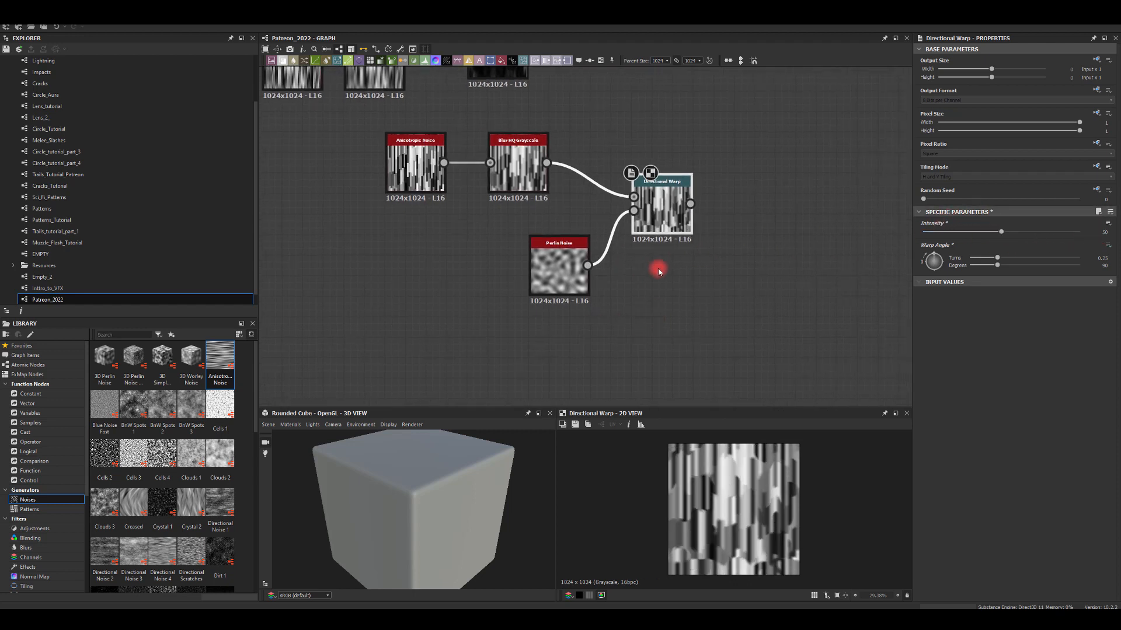
middle_drag(743, 180, 683, 295)
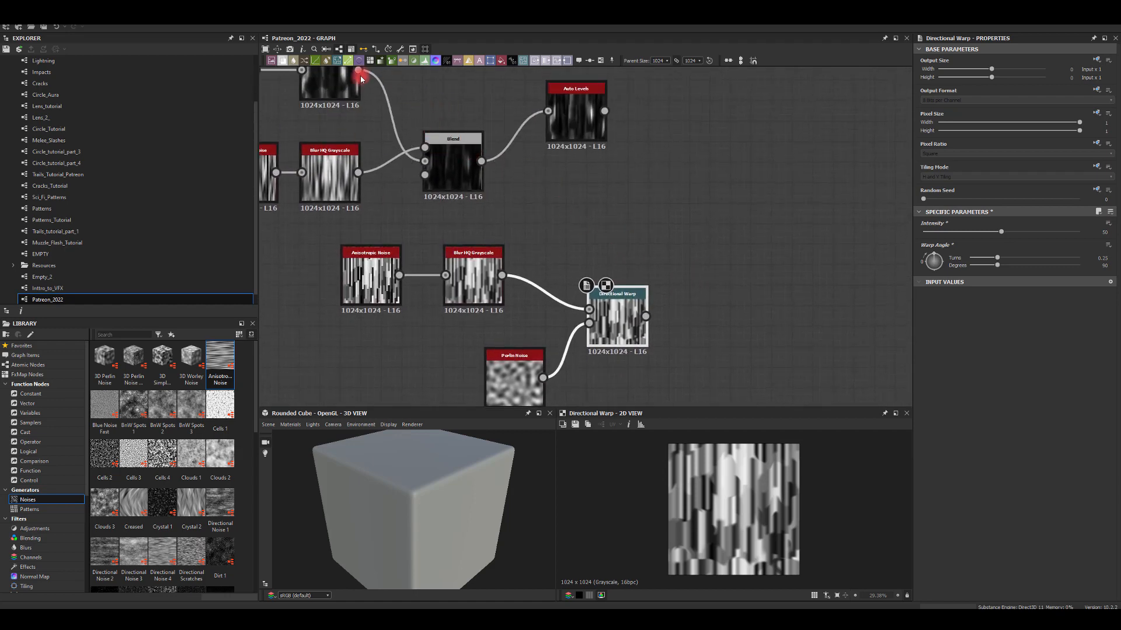
drag(359, 76, 726, 281)
text(bl)
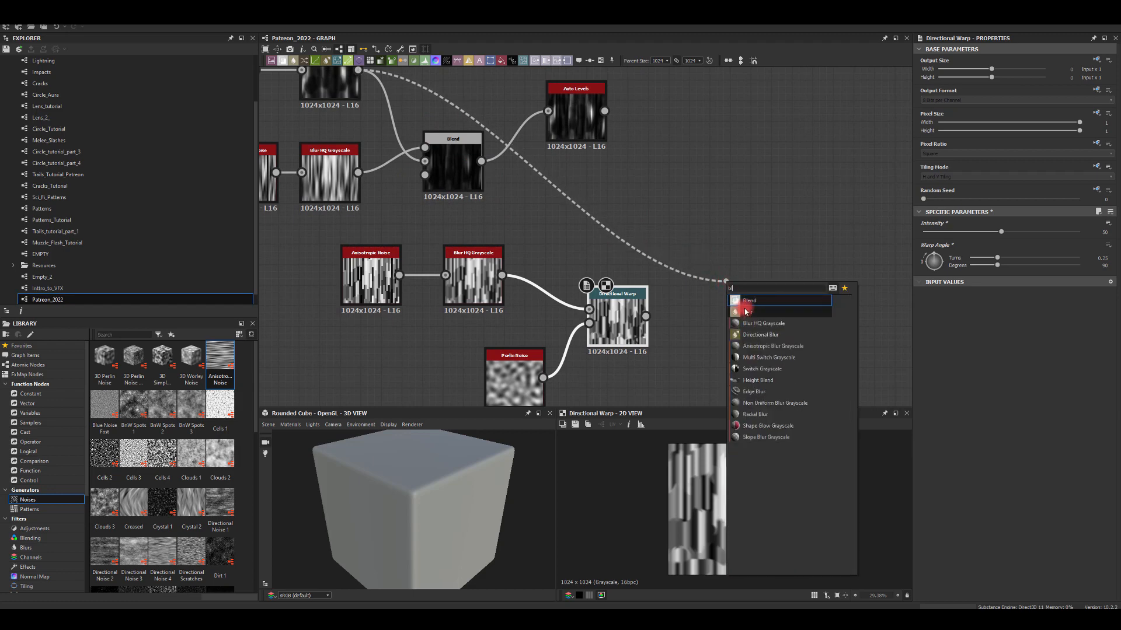
click(746, 311)
drag(646, 315, 753, 280)
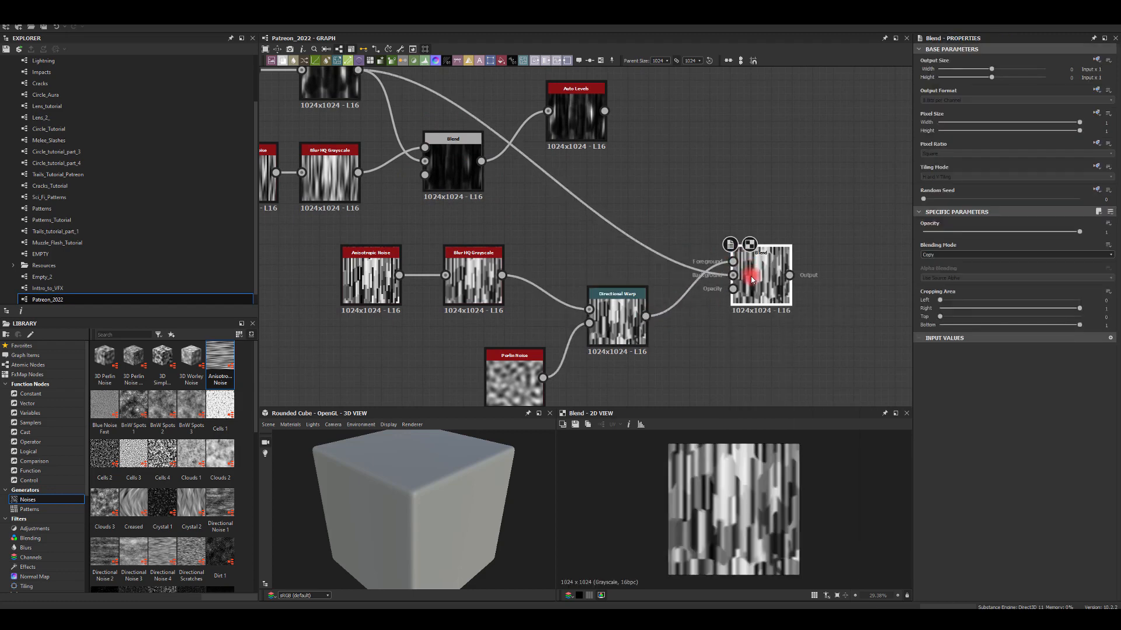
click(949, 255)
click(939, 282)
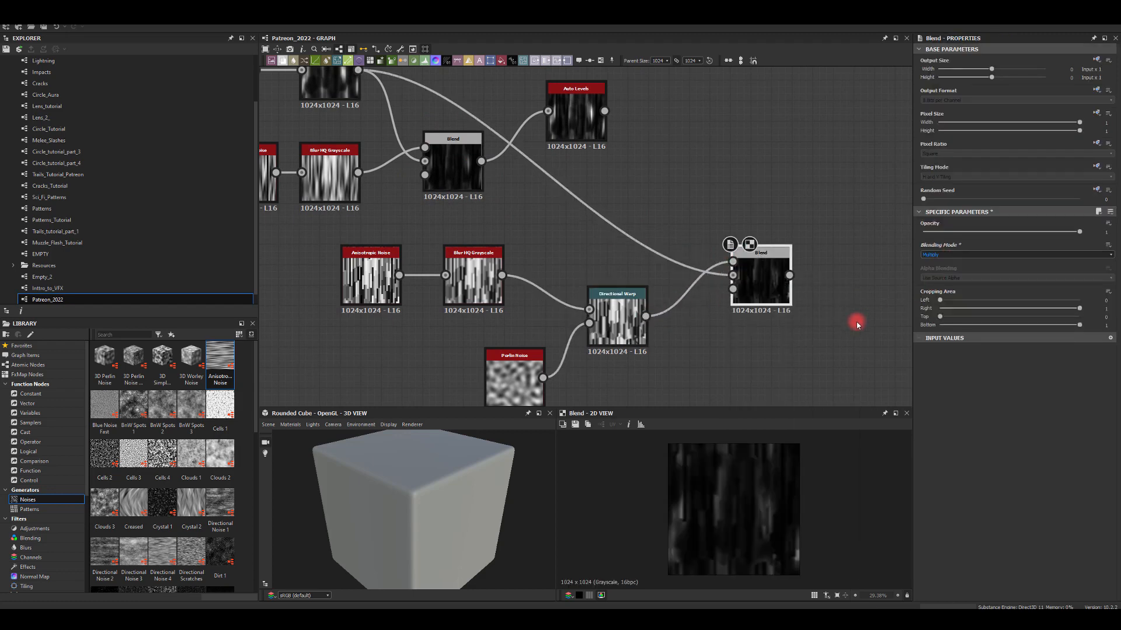
drag(783, 283, 752, 292)
scroll(744, 507, up, 3)
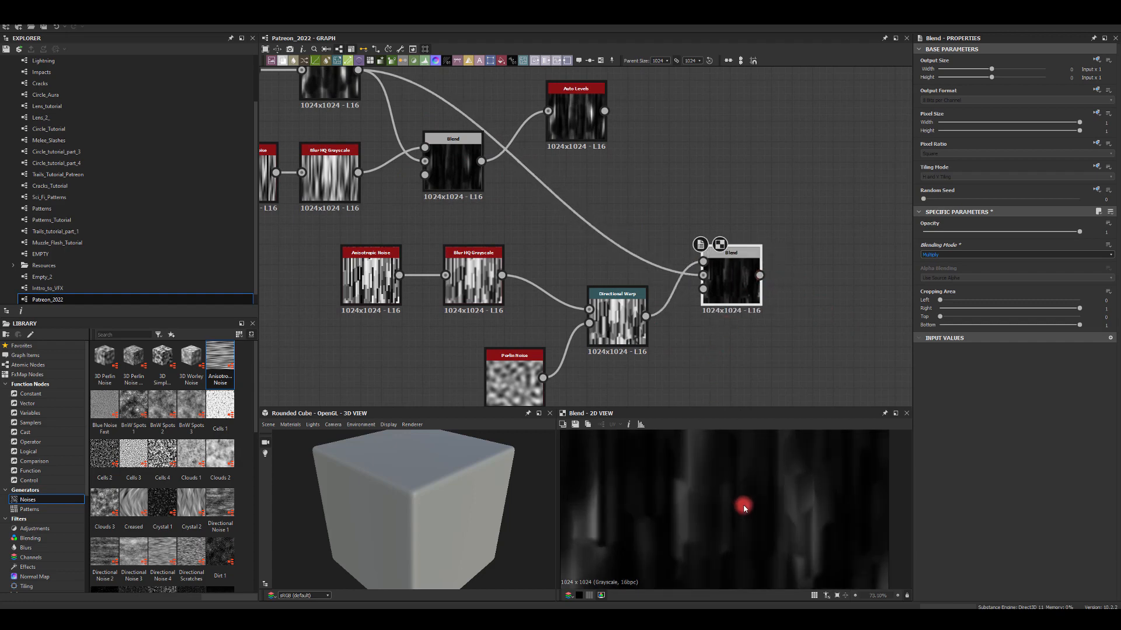
scroll(744, 507, down, 3)
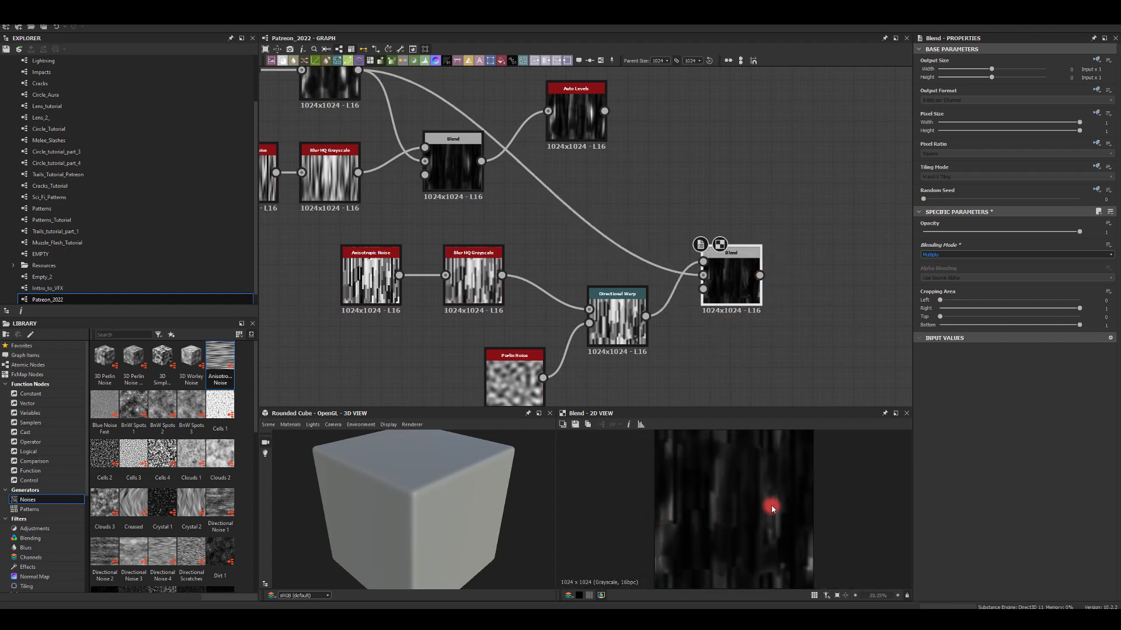
Add an Auto Levels node after the Blend that multiplies in the Directional Warp
drag(759, 275, 834, 287)
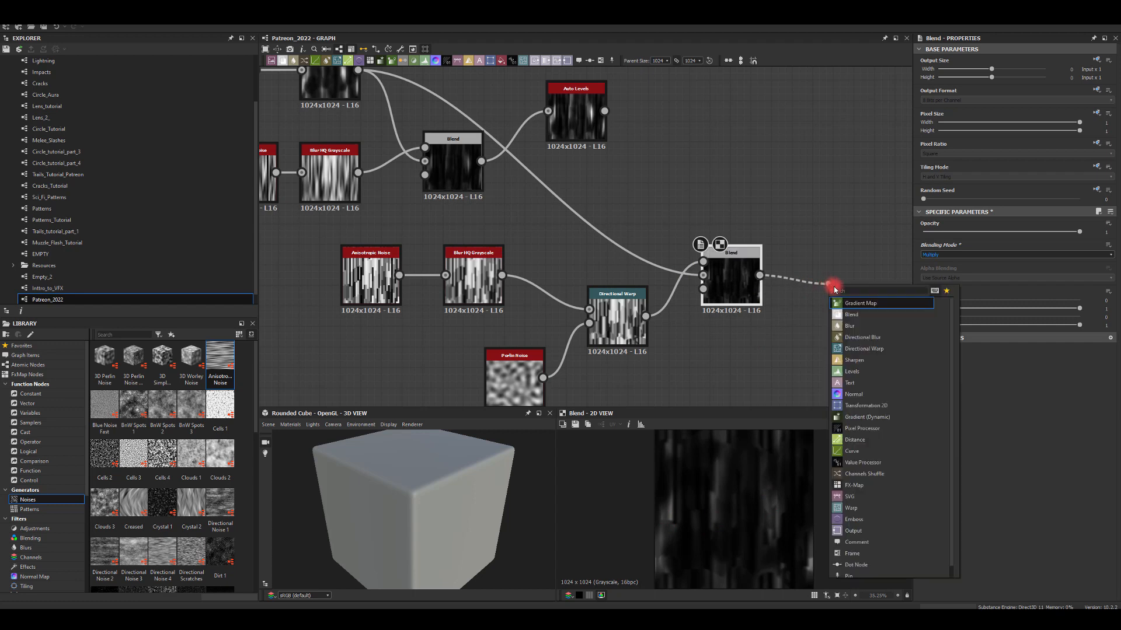
text(au)
click(858, 303)
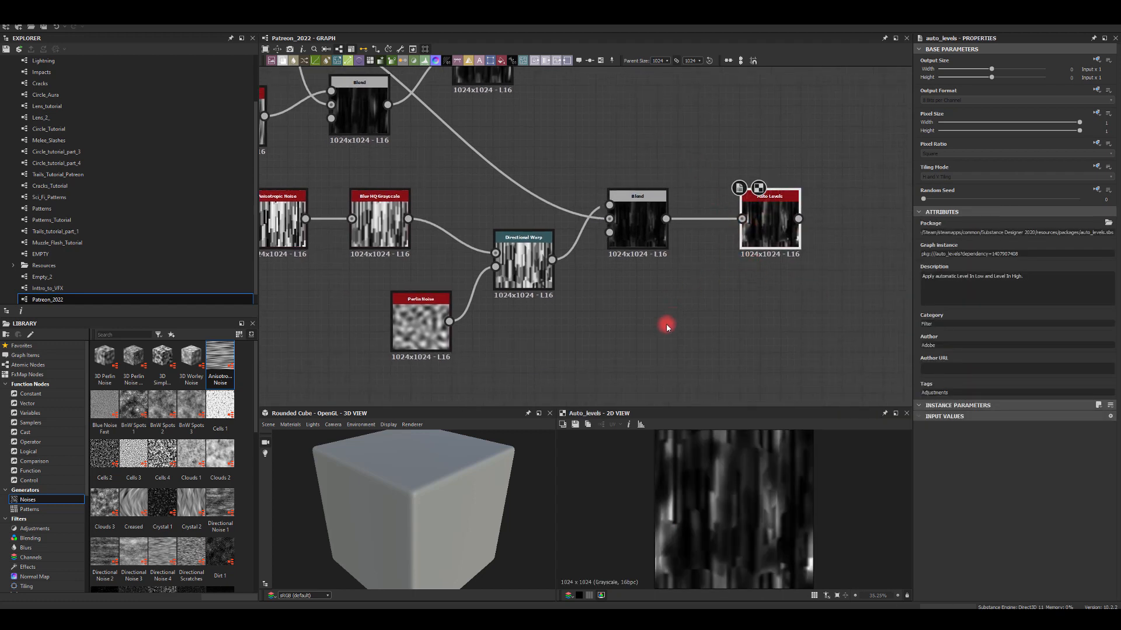
middle_drag(667, 325, 703, 293)
middle_drag(647, 328, 699, 314)
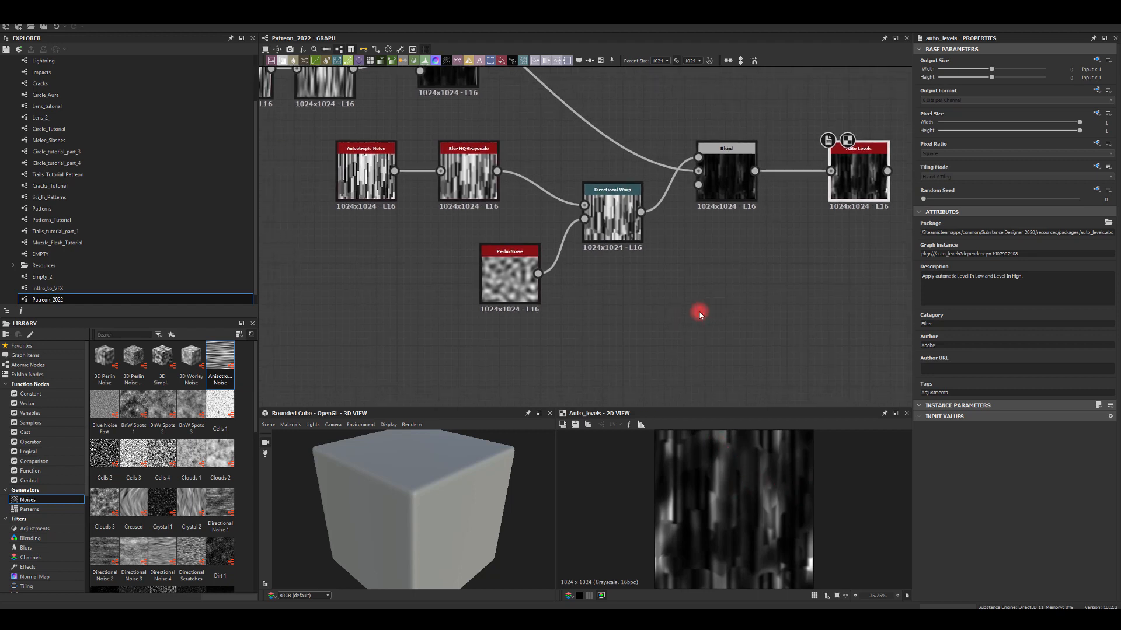
middle_drag(752, 344, 683, 371)
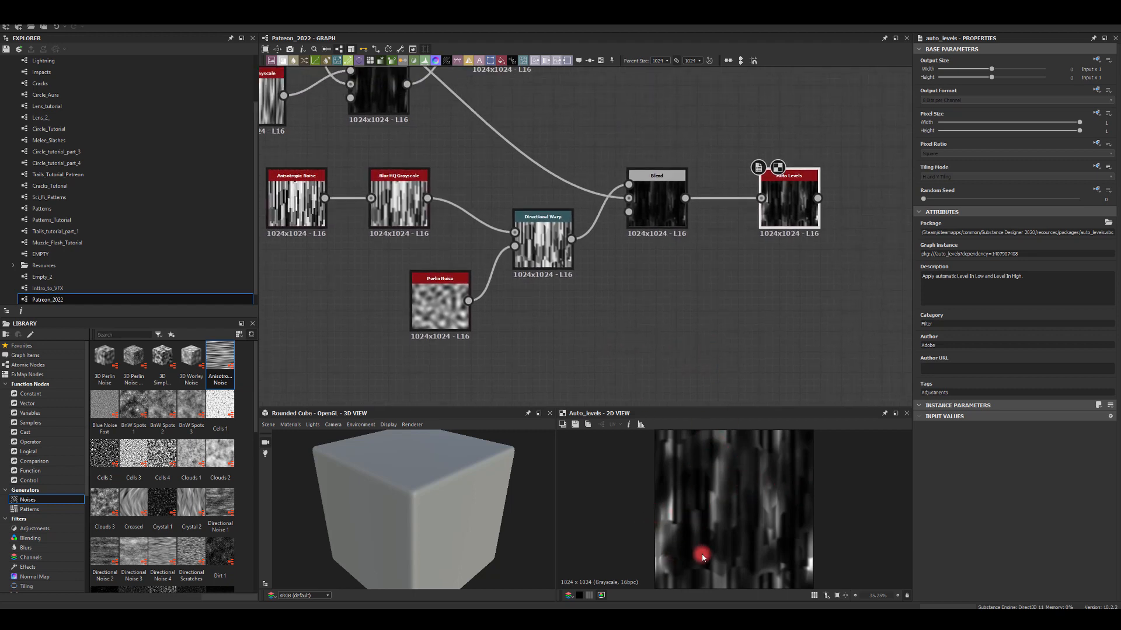
middle_drag(587, 330, 644, 329)
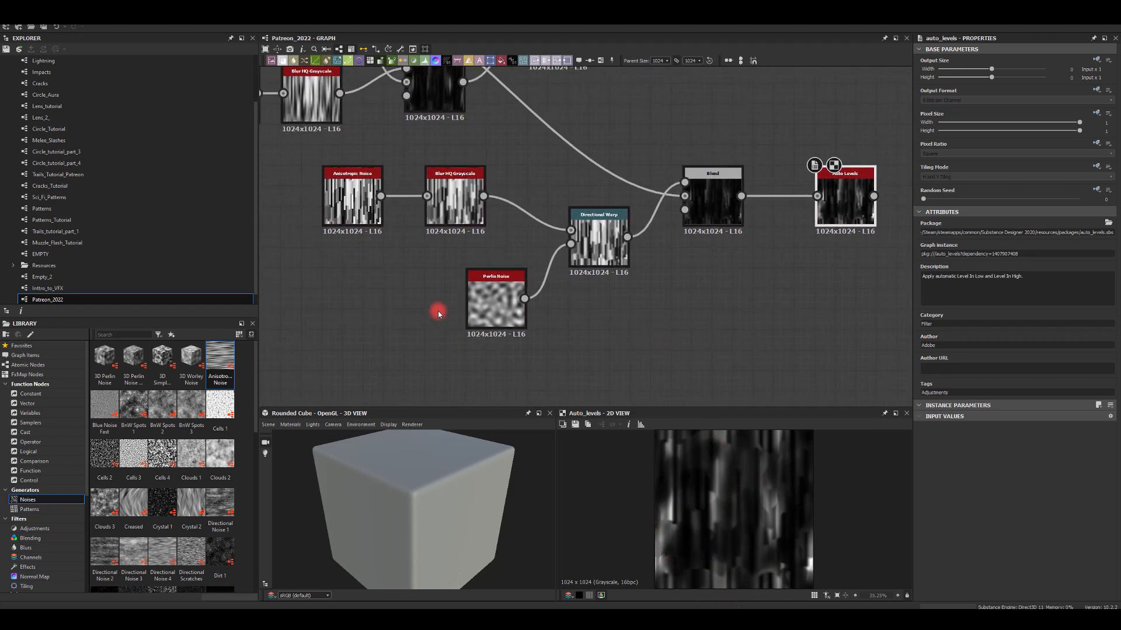
Set the Perlin Noise's Scale to 10 and Disorder to about 0.4
click(501, 310)
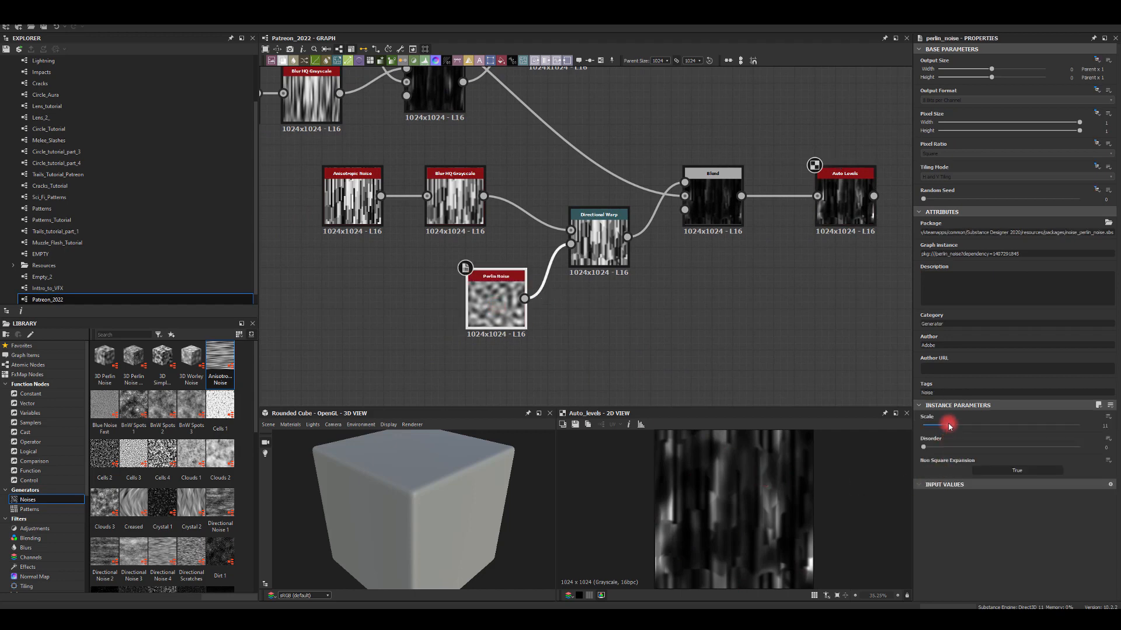
mouse_move(948, 426)
mouse_down()
mouse_move(992, 427)
mouse_move(931, 428)
mouse_up()
drag(931, 427, 985, 447)
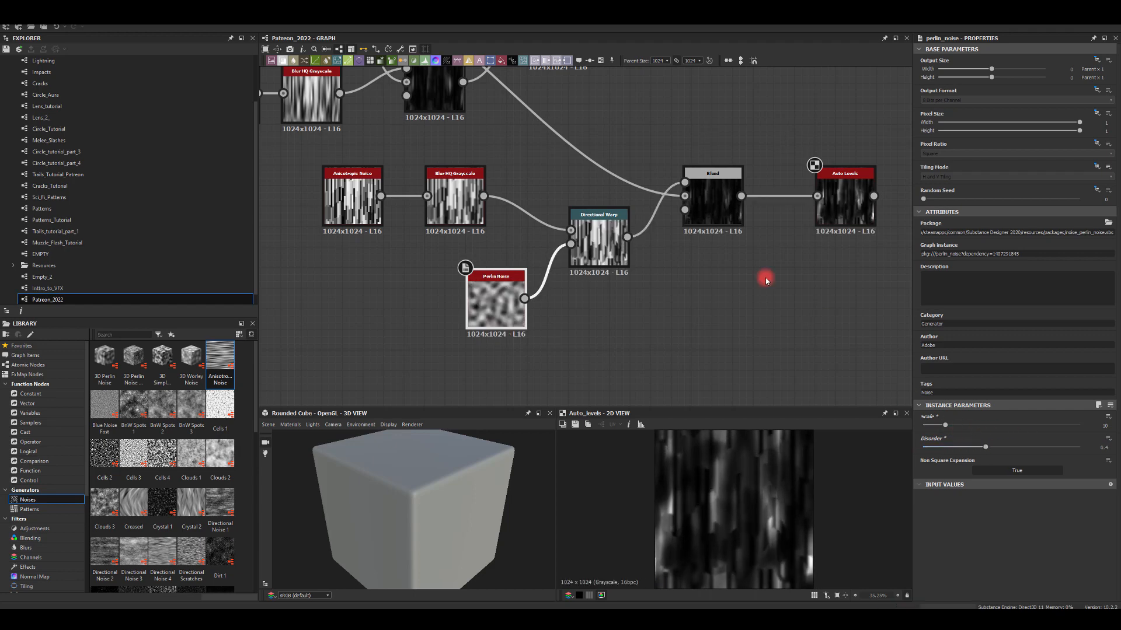
Add an RGBA Merge node above and just beyond the second Auto Levels node
middle_drag(770, 193, 625, 306)
scroll(626, 307, down, 3)
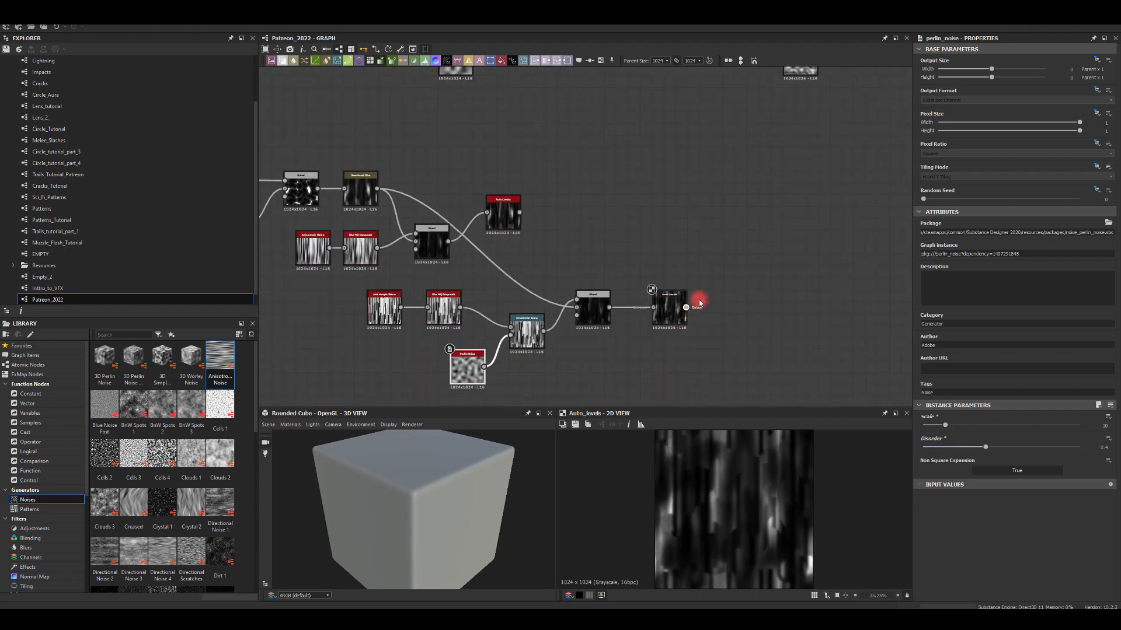
key(space)
click(667, 187)
key(space)
text(mer)
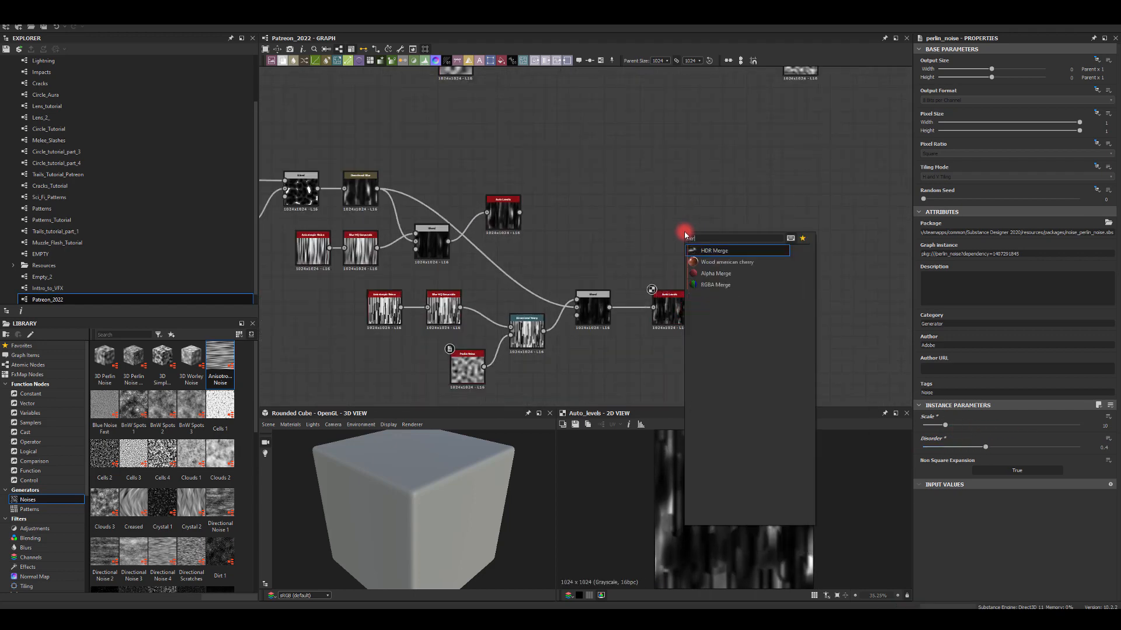
click(709, 283)
drag(684, 236, 708, 246)
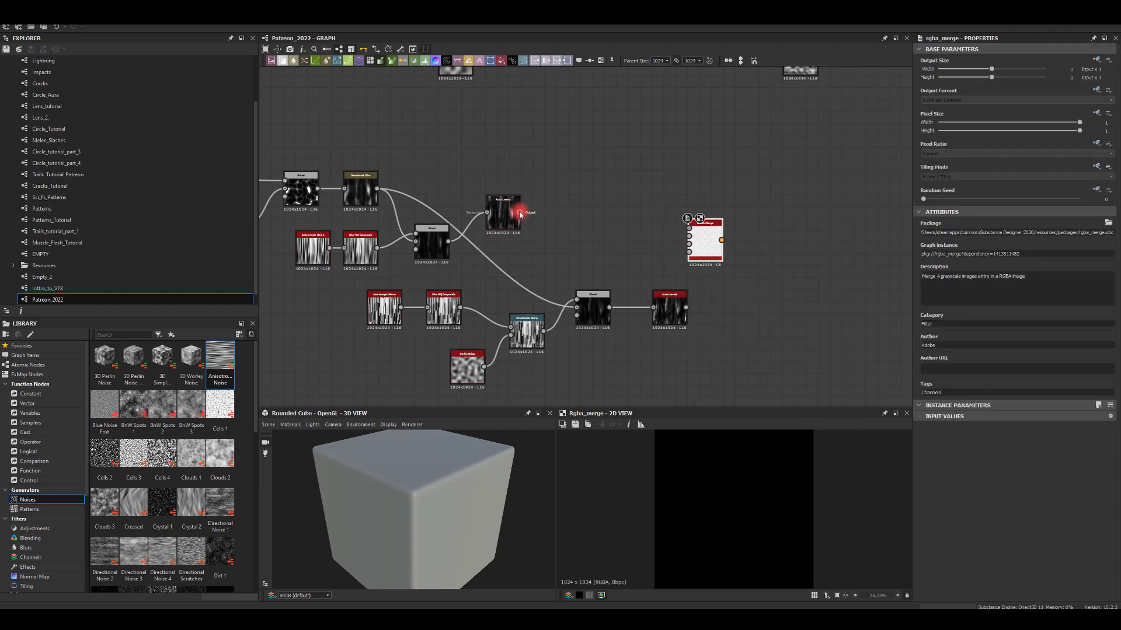
Connect the first Auto Levels, the first multiplied Blend and the second Auto Levels to the RGBA Merge's first three inputs
drag(520, 212, 688, 228)
drag(448, 241, 689, 235)
drag(686, 305, 689, 244)
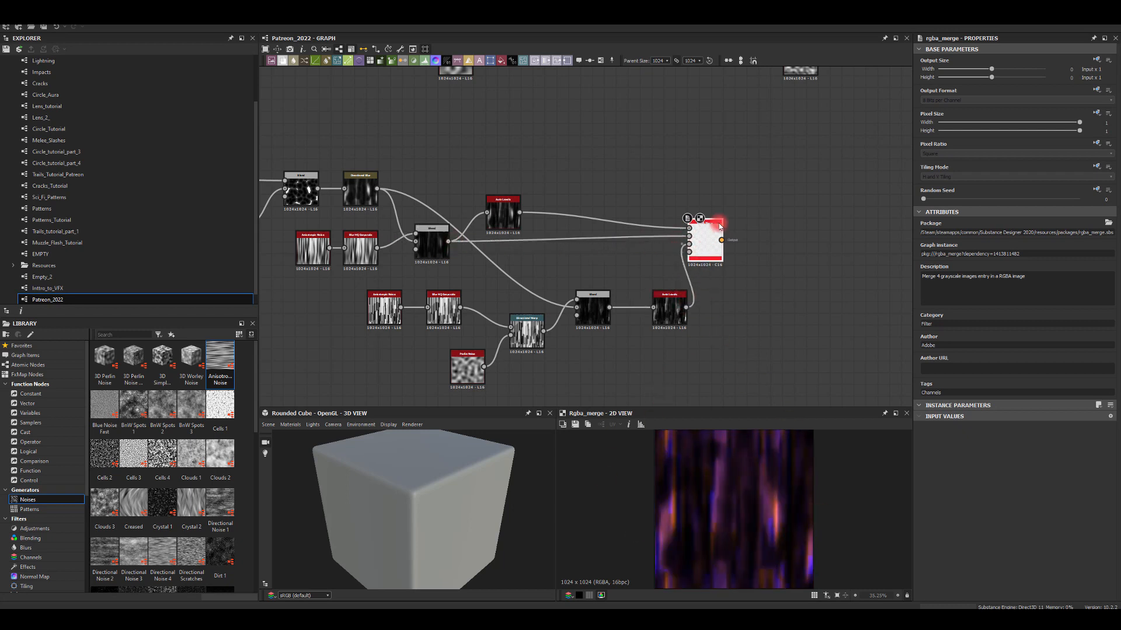
middle_drag(608, 252, 743, 206)
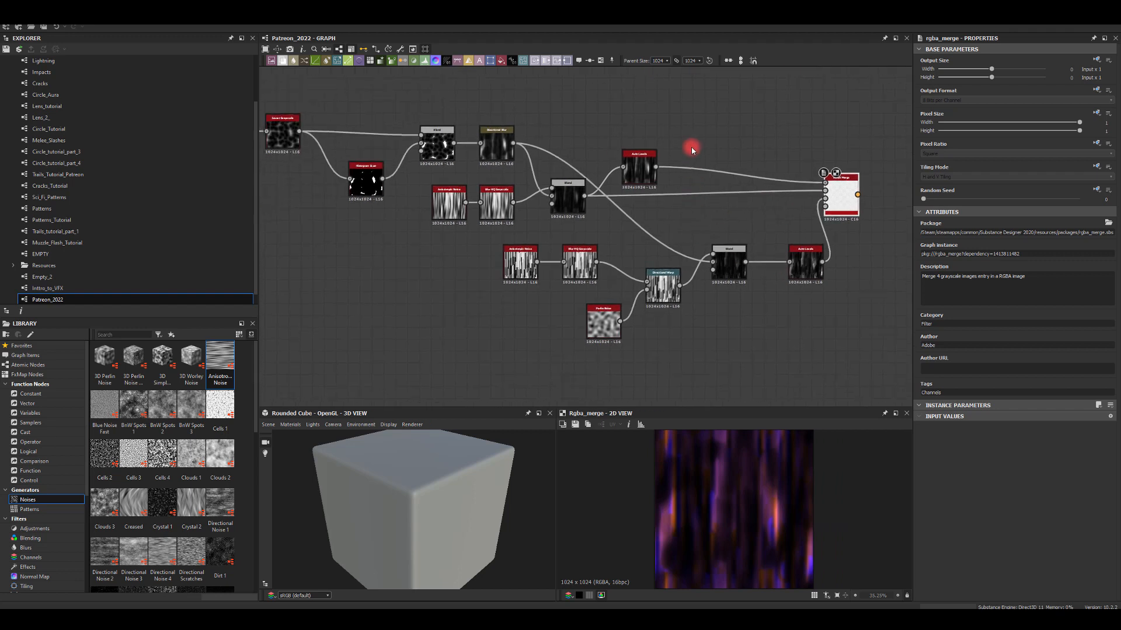
middle_drag(762, 153, 708, 132)
Preview the second Auto Levels, and add a Histogram Scan after the Blend feeding it, with Position about 0.85 and Contrast about 0.78
double_click(744, 243)
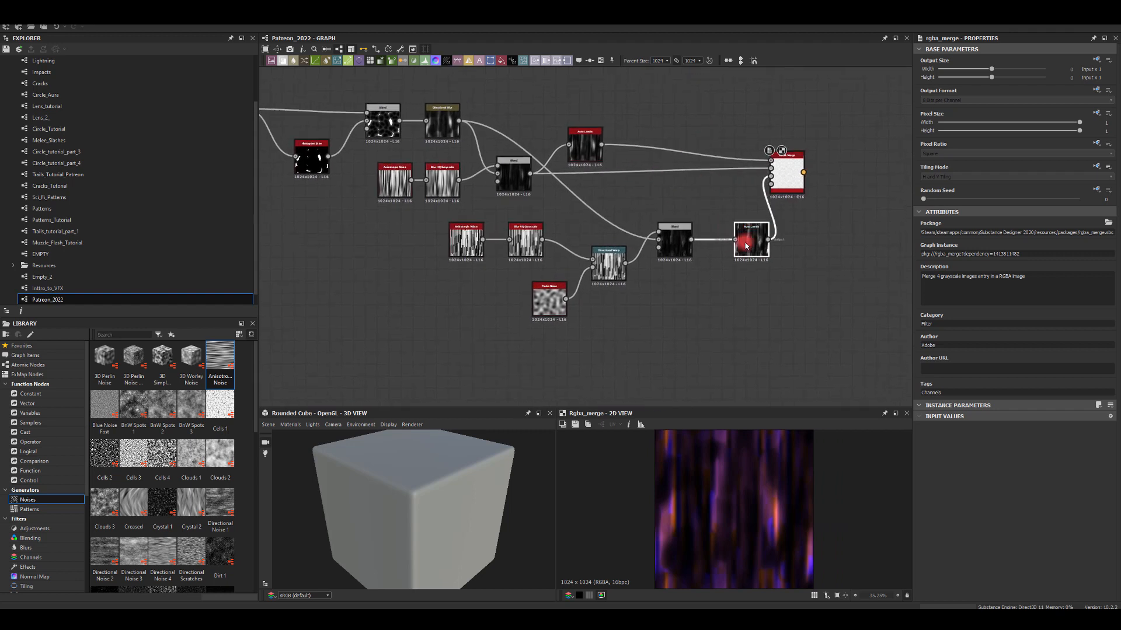
middle_drag(751, 259, 682, 243)
scroll(683, 243, up, 1)
scroll(683, 244, up, 1)
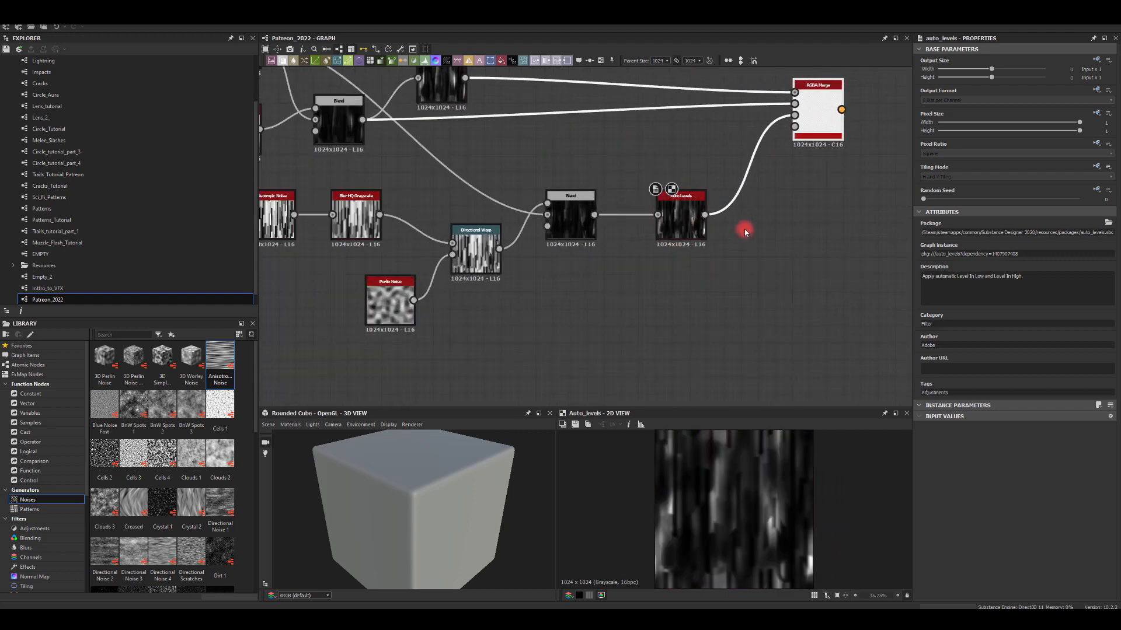
drag(594, 215, 673, 307)
text(scan)
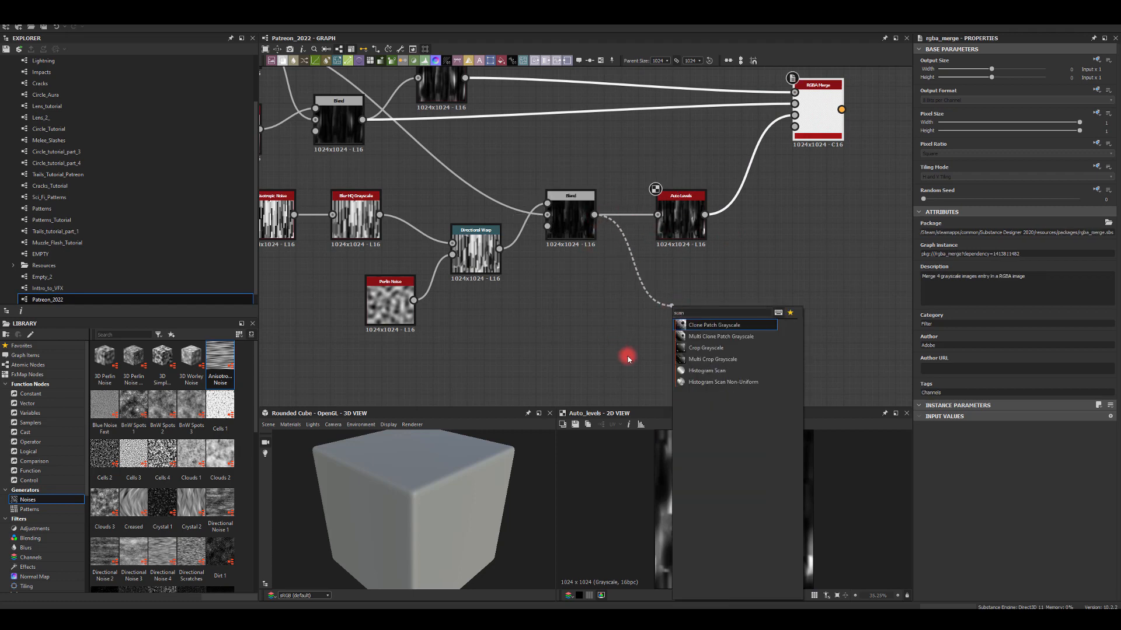
click(680, 371)
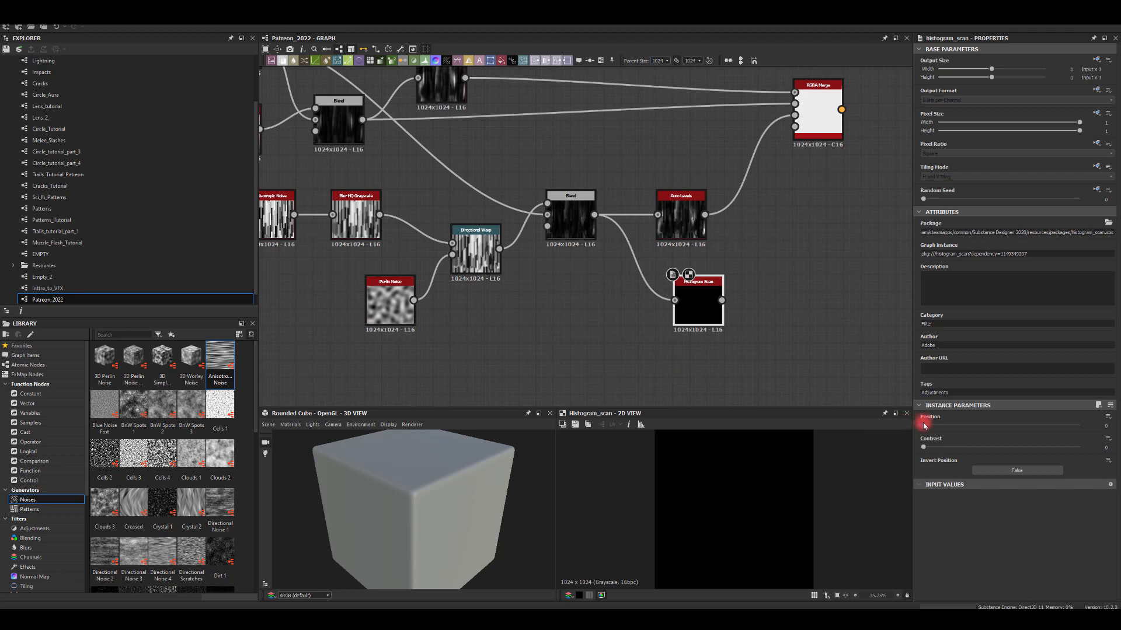
drag(924, 425, 1009, 426)
mouse_move(924, 447)
mouse_down()
mouse_move(1055, 453)
mouse_move(1023, 423)
mouse_move(1056, 426)
mouse_up()
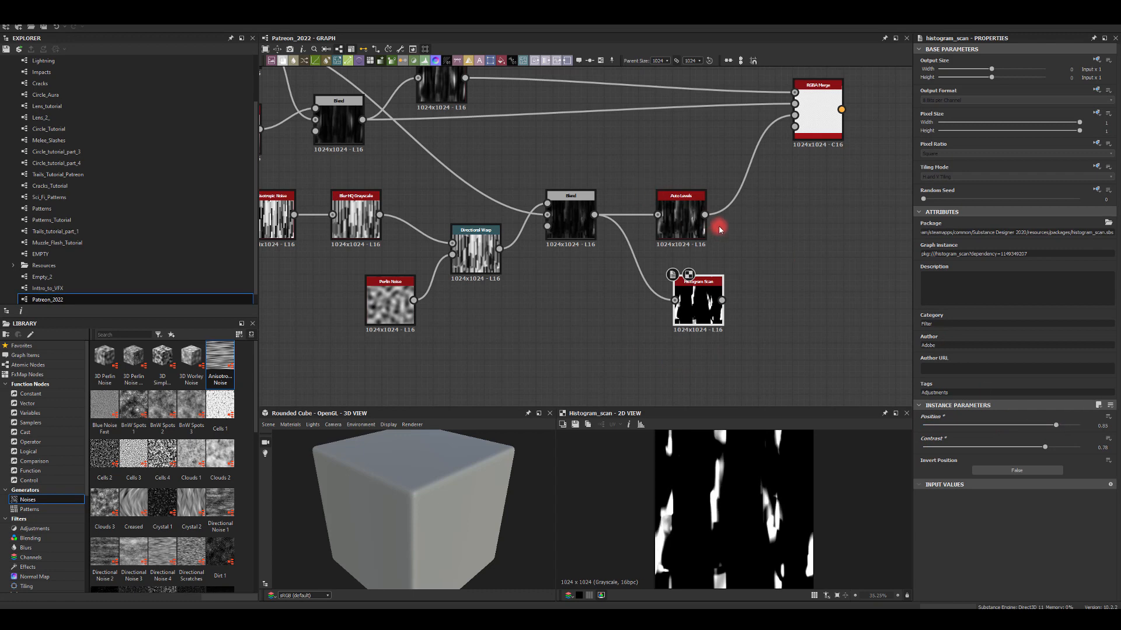
Add a Blend node after the second Auto Levels, with the Histogram Scan as its foreground and Add (Linear Dodge) as its blending mode
drag(705, 214, 819, 263)
text(bl)
click(835, 282)
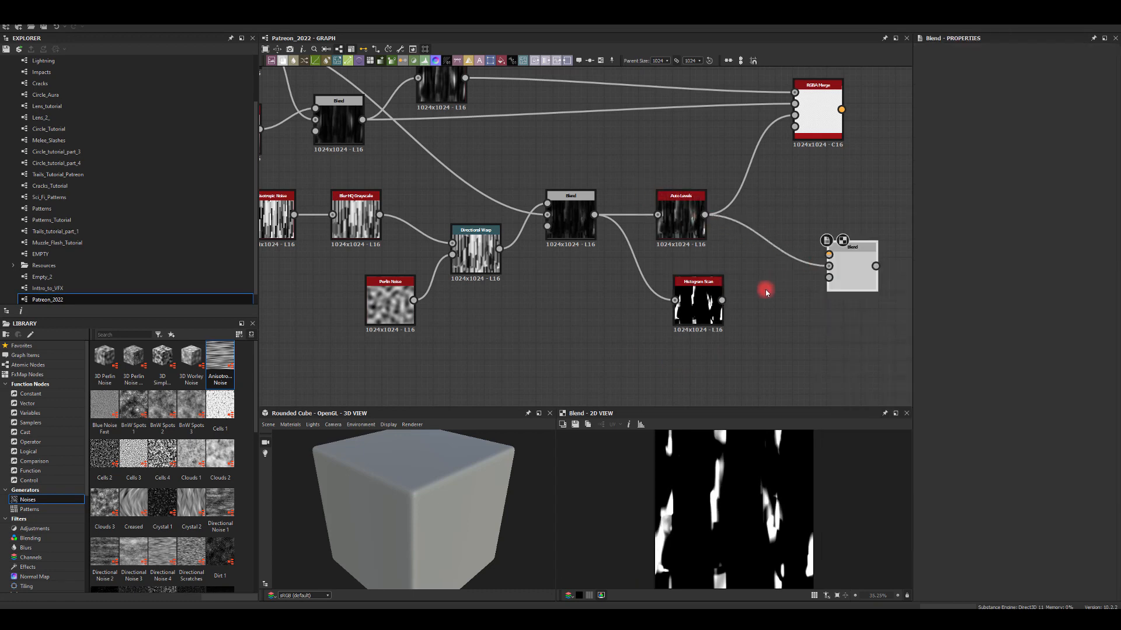
drag(722, 300, 828, 254)
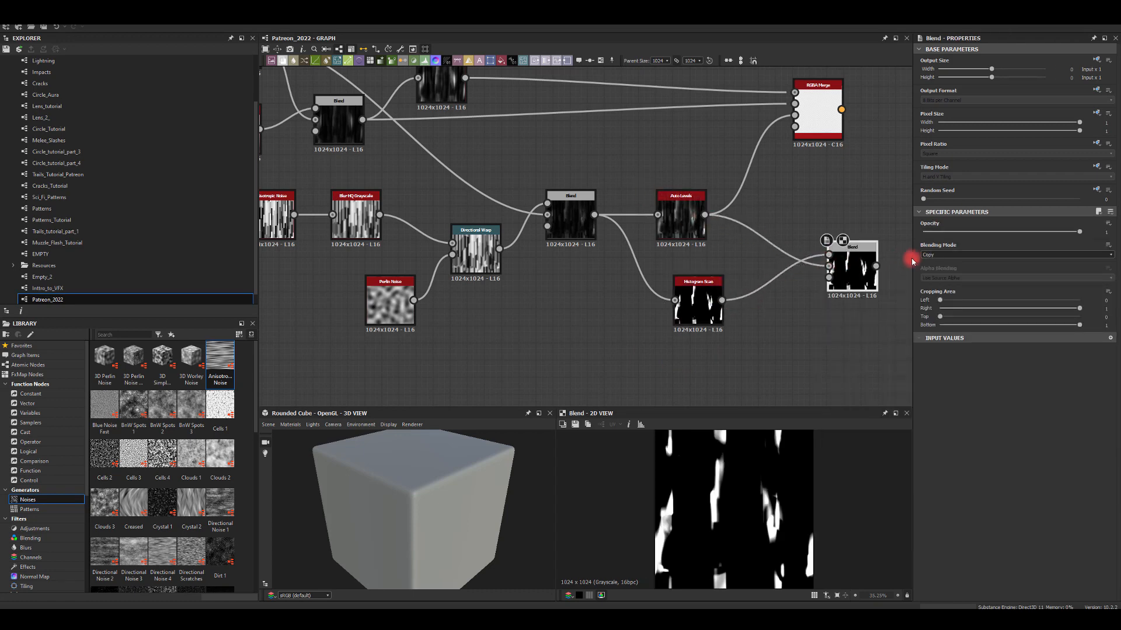
click(934, 255)
click(931, 266)
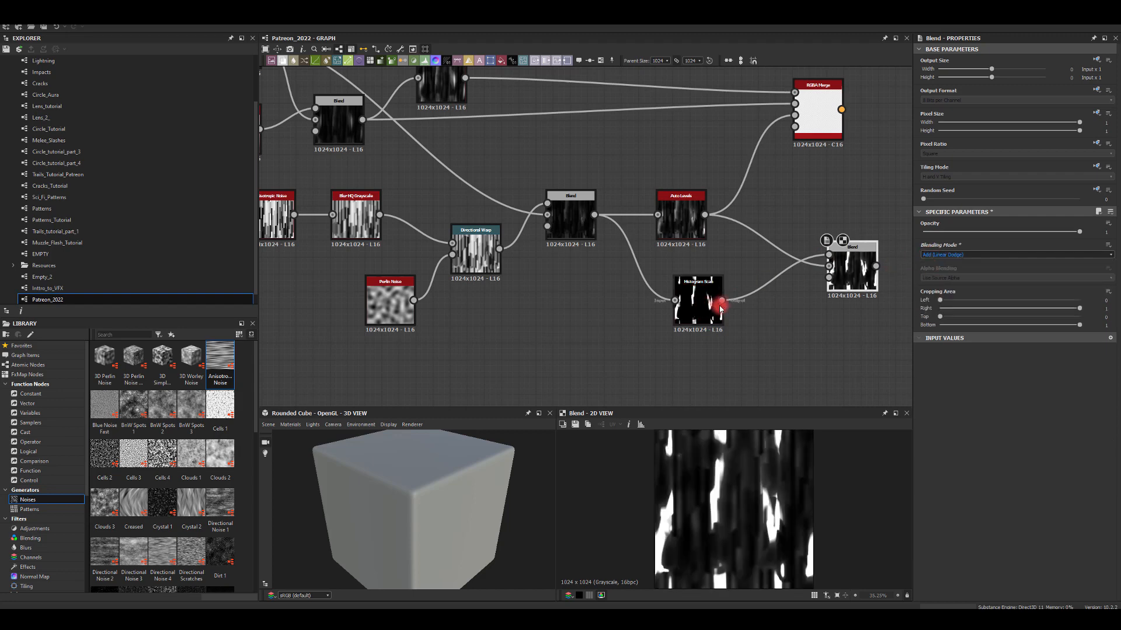
Add a Blur HQ Grayscale after the Histogram Scan and feed it into the new Blend's foreground
drag(721, 301, 763, 323)
text(bl)
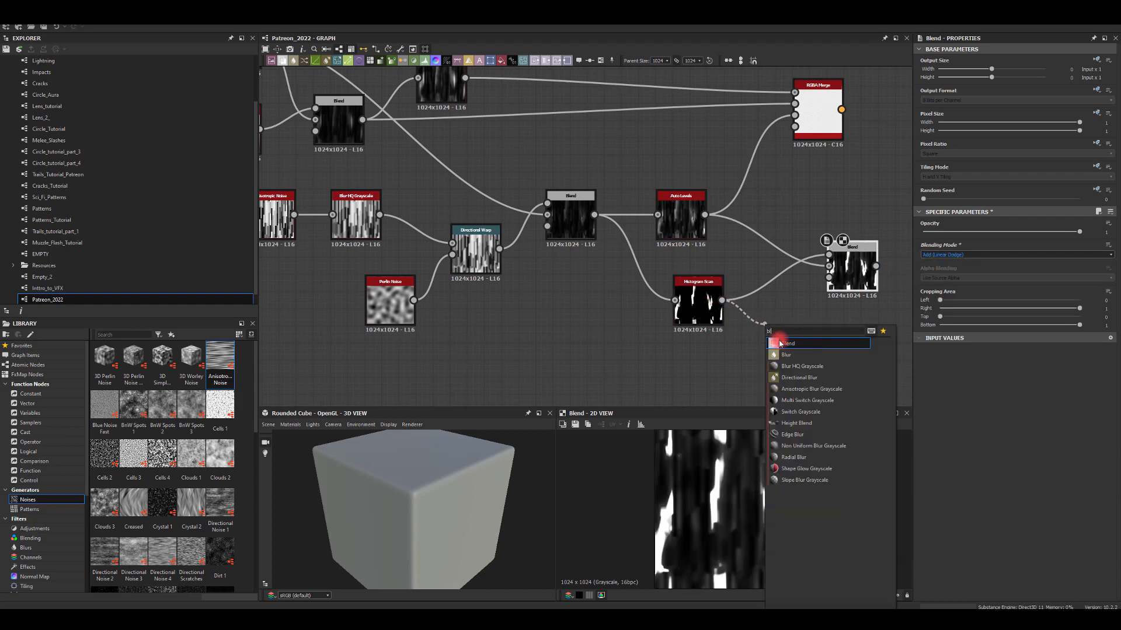
click(801, 366)
drag(797, 317, 829, 266)
Set the Opacity of the Add (Linear Dodge) Blend to about 0.39
click(850, 260)
middle_drag(698, 272, 614, 264)
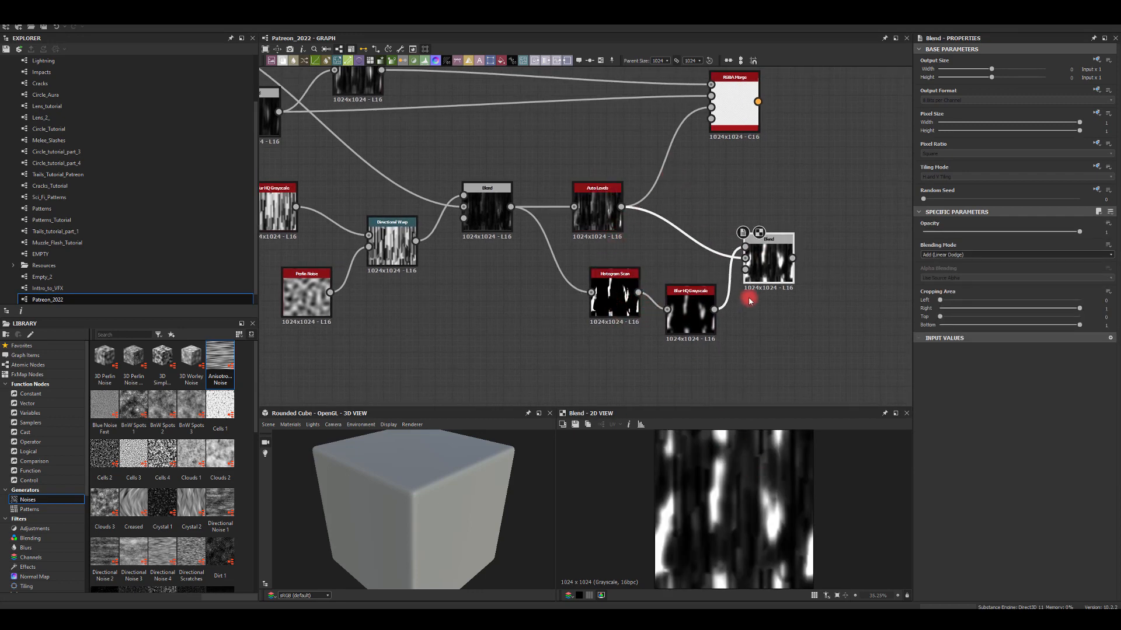
drag(1056, 232, 984, 232)
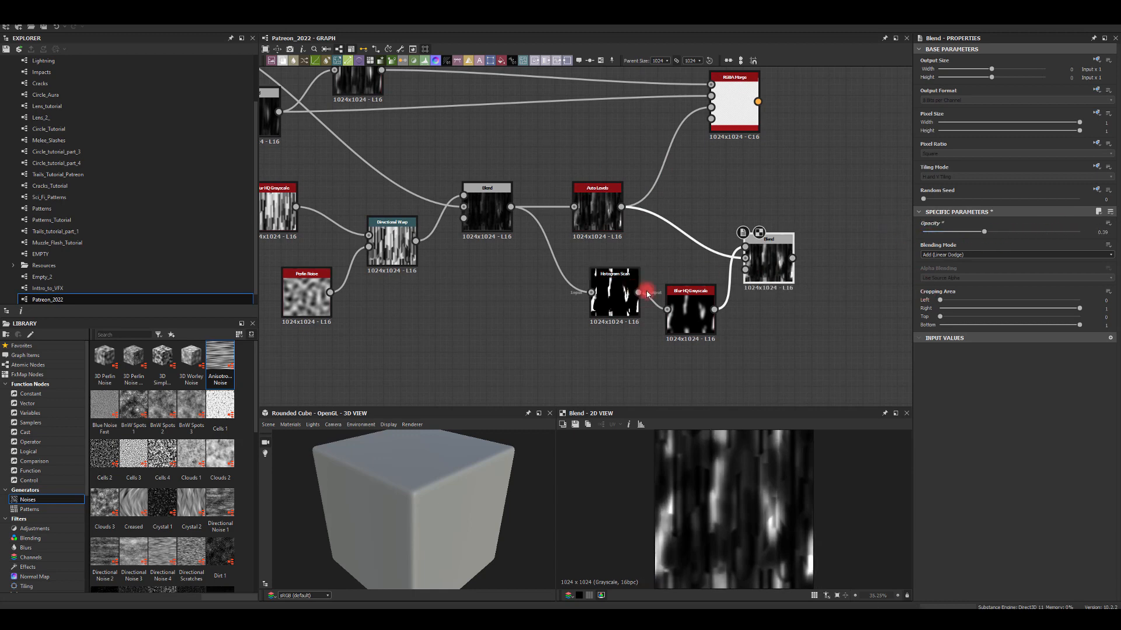
Set the new Blur HQ Grayscale's Intensity to about 2.4 and the Histogram Scan's Position to about 0.81
click(683, 310)
drag(1020, 425, 945, 426)
click(580, 303)
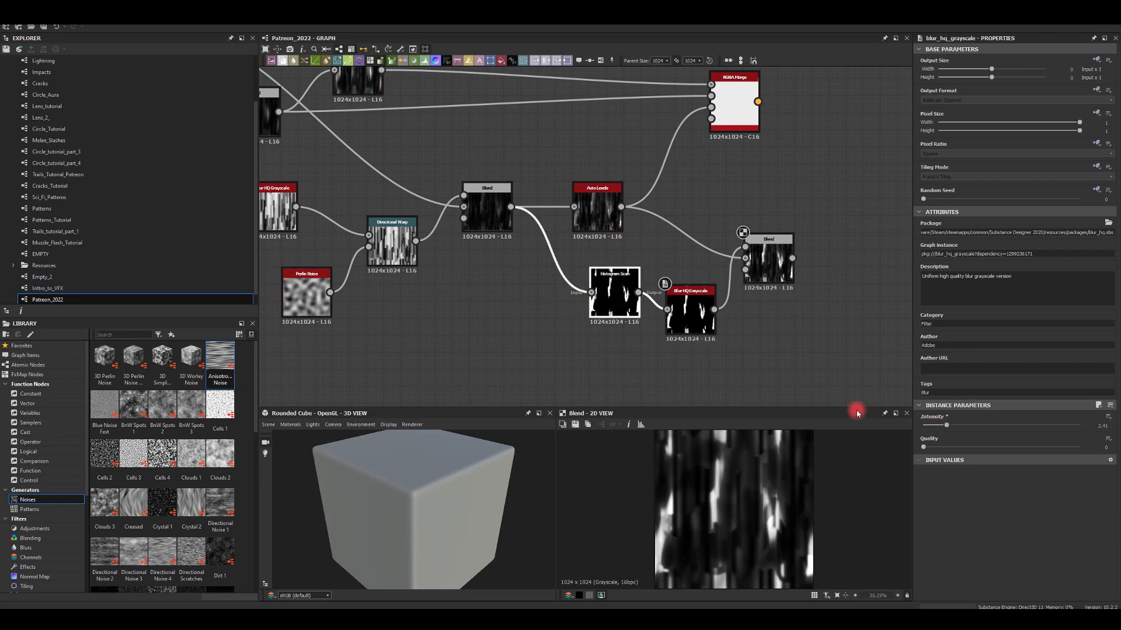
mouse_move(1057, 428)
mouse_down()
mouse_move(1027, 420)
mouse_move(1049, 419)
mouse_up()
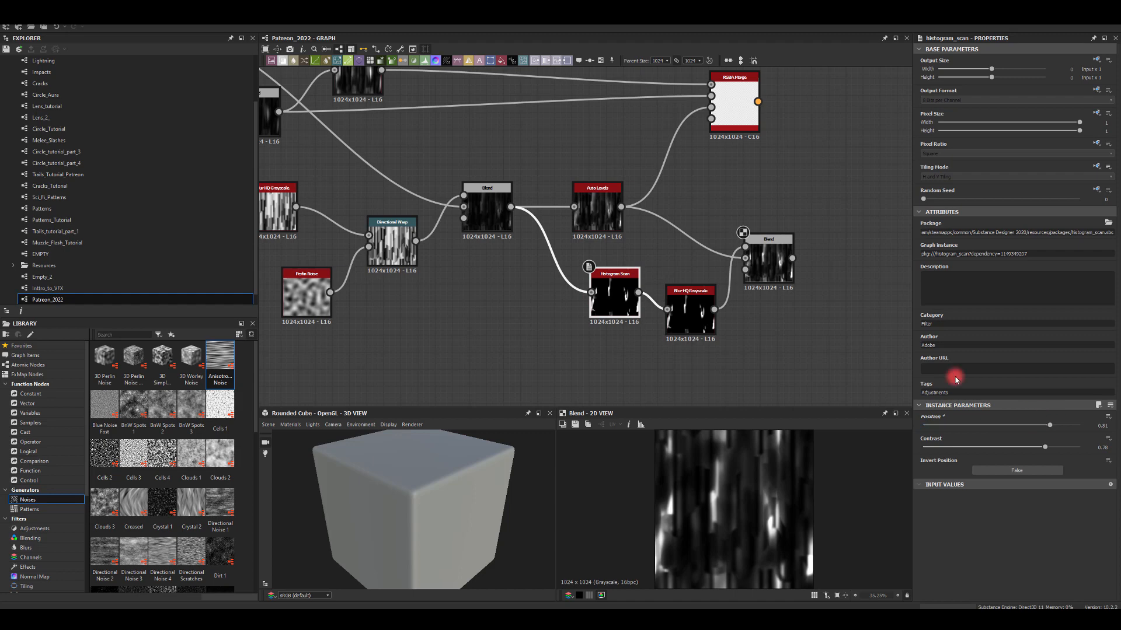
Move the RGBA Merge further out, replace its third input with the Add (Linear Dodge) Blend, and preview the merged result
middle_drag(743, 200, 706, 258)
click(708, 277)
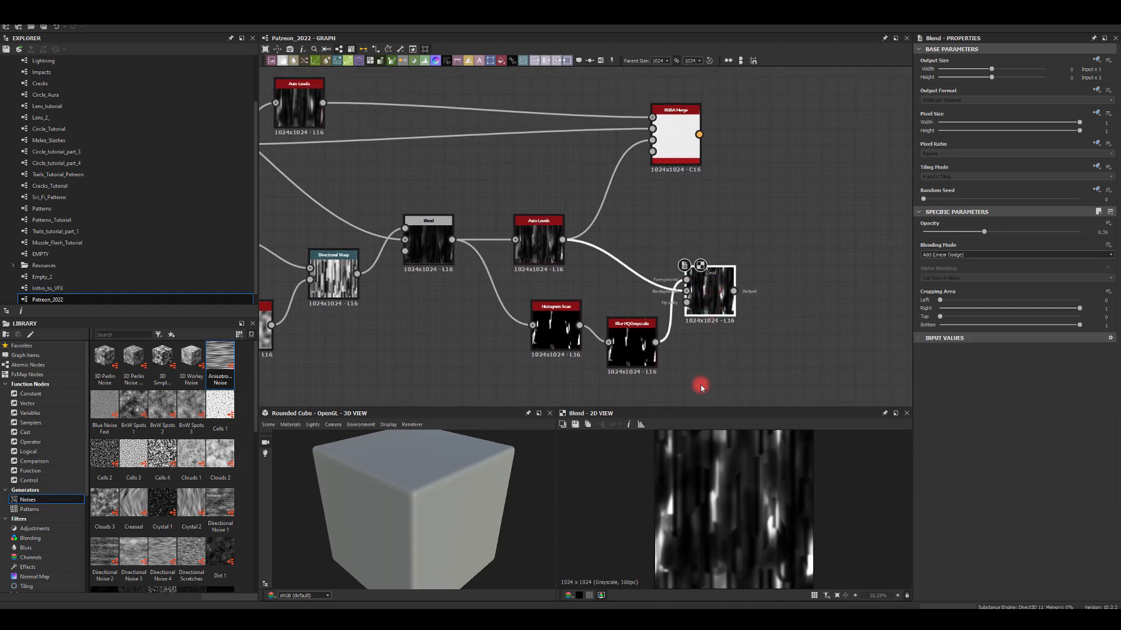
drag(683, 170, 786, 161)
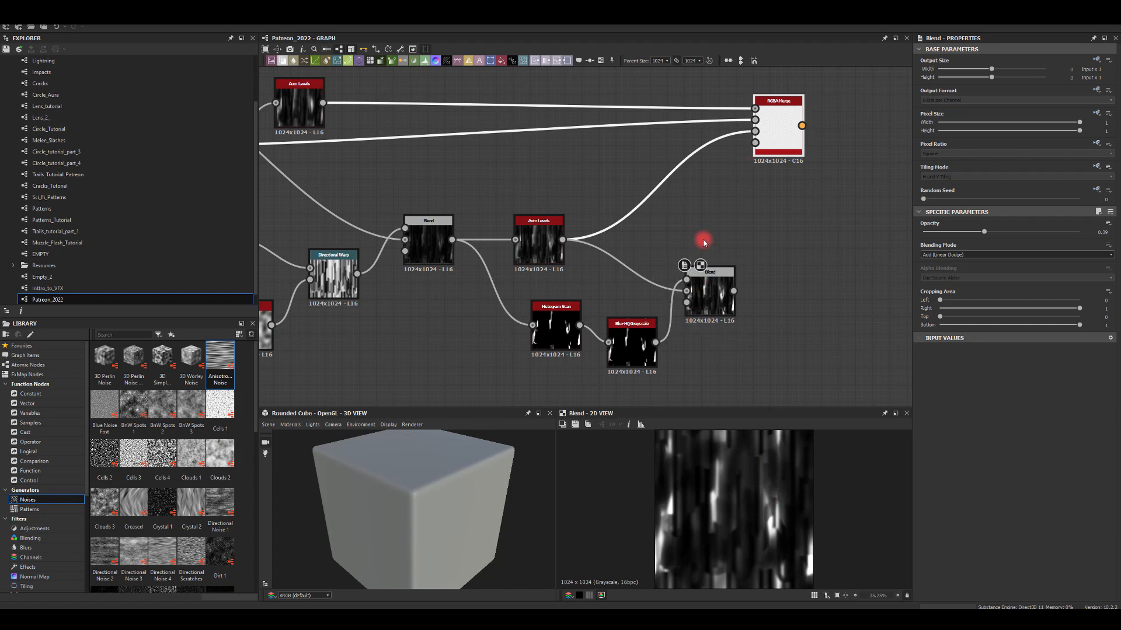
drag(780, 118, 764, 140)
double_click(783, 134)
click(796, 286)
Review the three texture node chains in the graph, from their source nodes through to their final outputs
scroll(795, 263, down, 3)
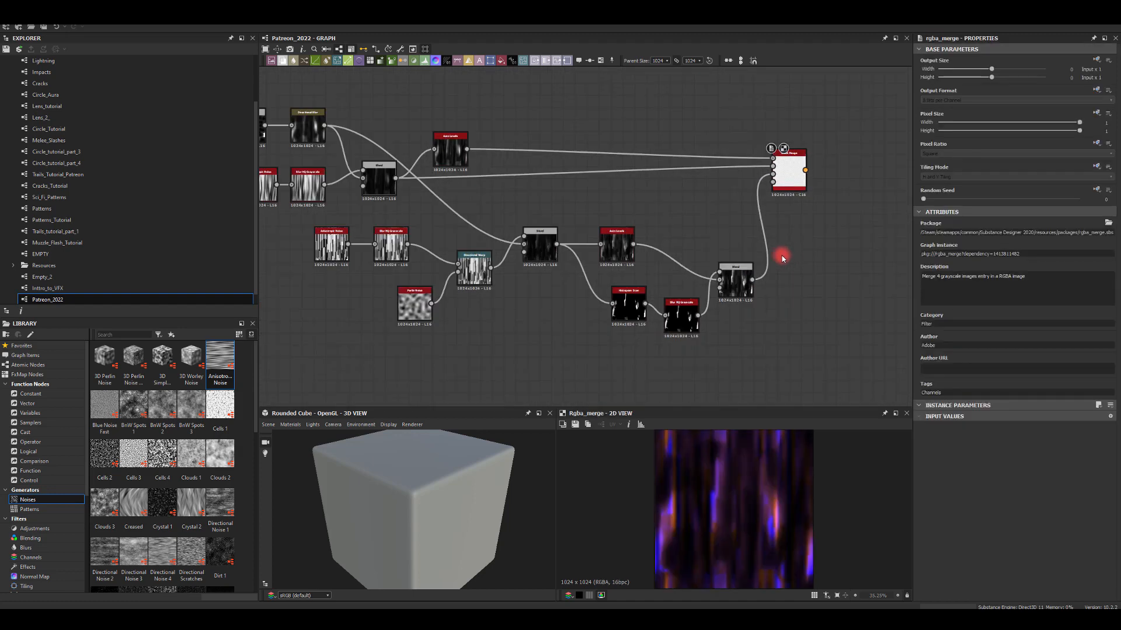
mouse_move(846, 163)
middle_down()
mouse_move(751, 264)
mouse_move(691, 304)
middle_up()
mouse_move(733, 249)
middle_down()
mouse_move(660, 277)
mouse_move(704, 299)
middle_up()
scroll(677, 268, down, 1)
middle_drag(577, 143, 704, 281)
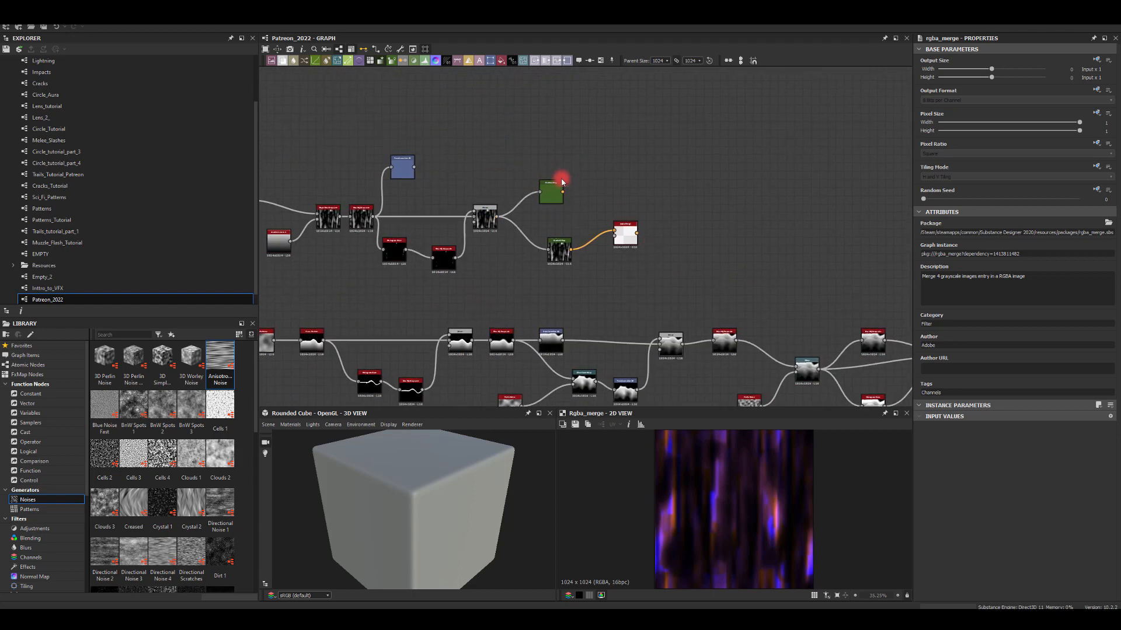
middle_drag(609, 300, 517, 164)
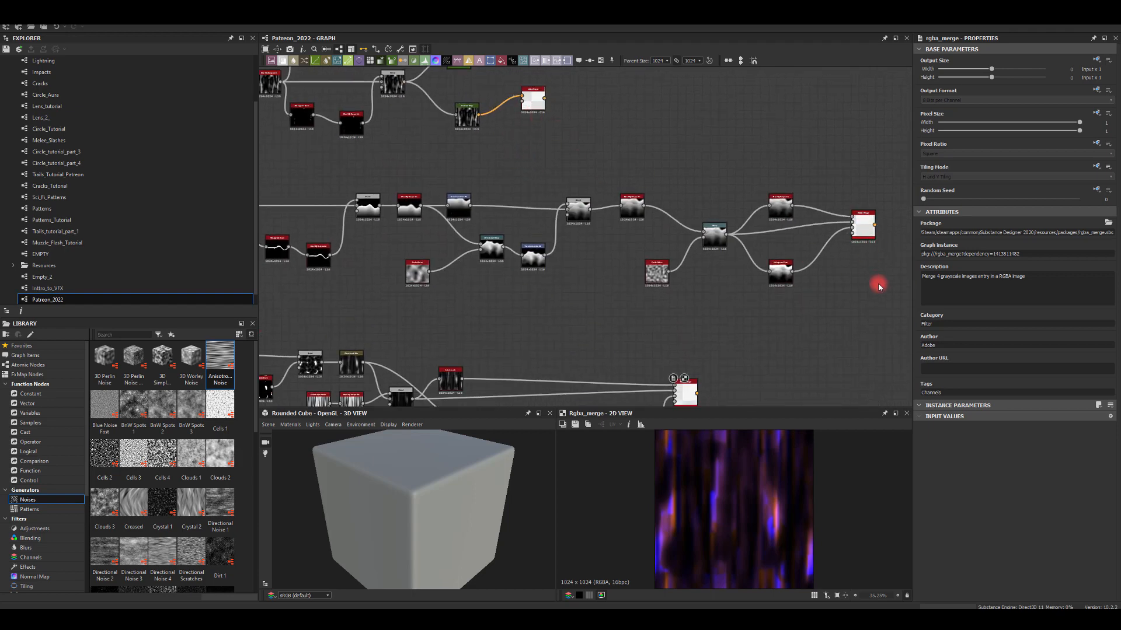
middle_drag(839, 287, 840, 265)
middle_drag(708, 332, 747, 172)
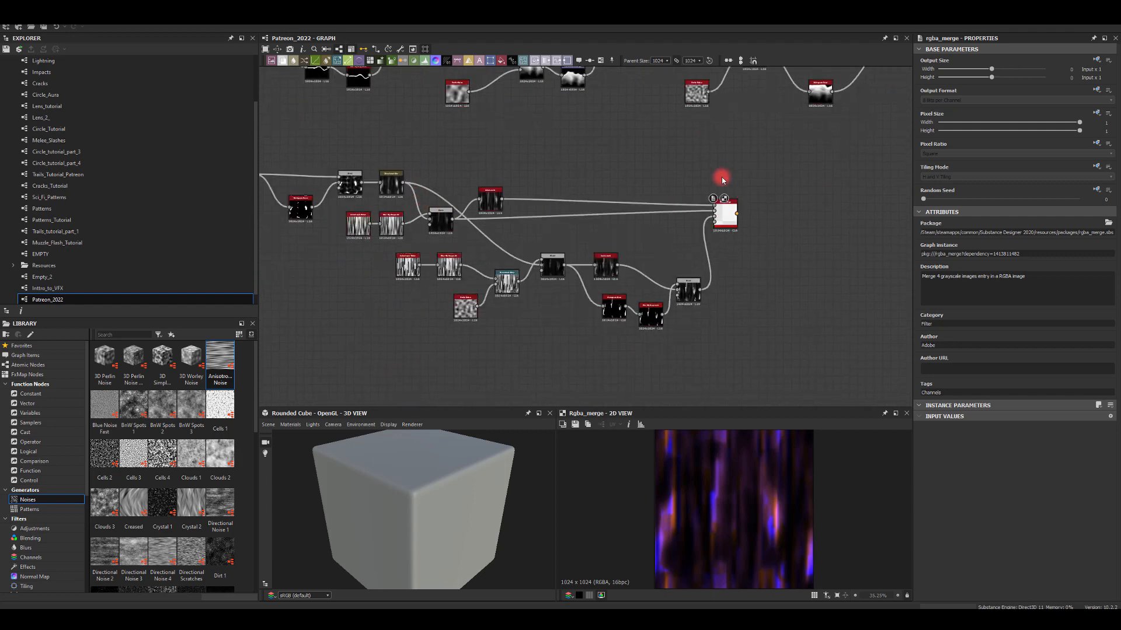
scroll(688, 248, up, 3)
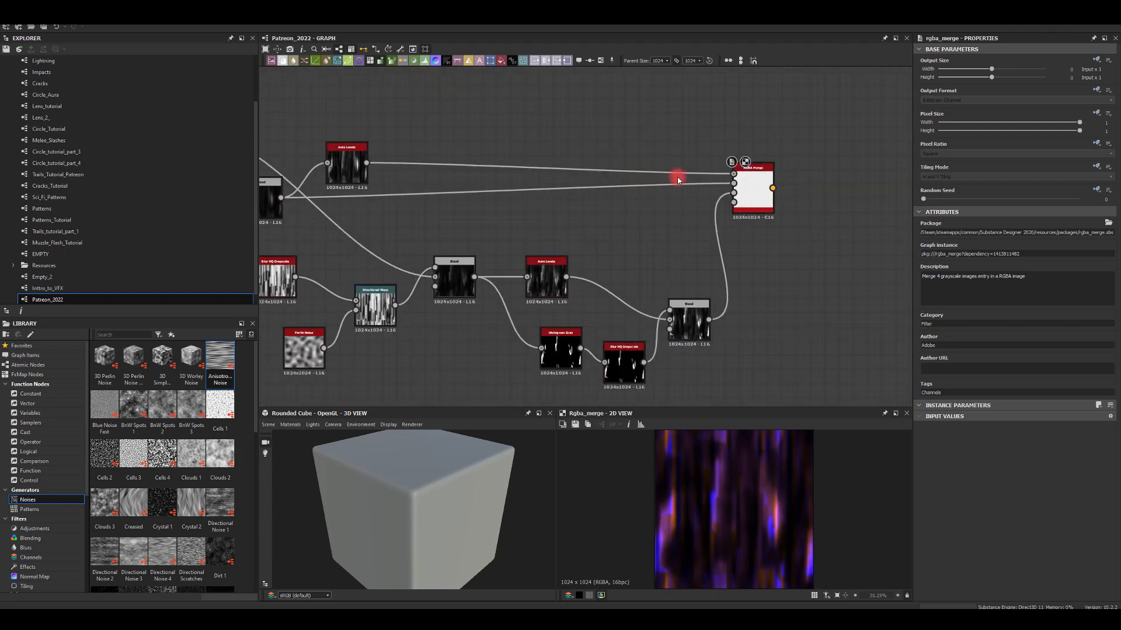
click(745, 195)
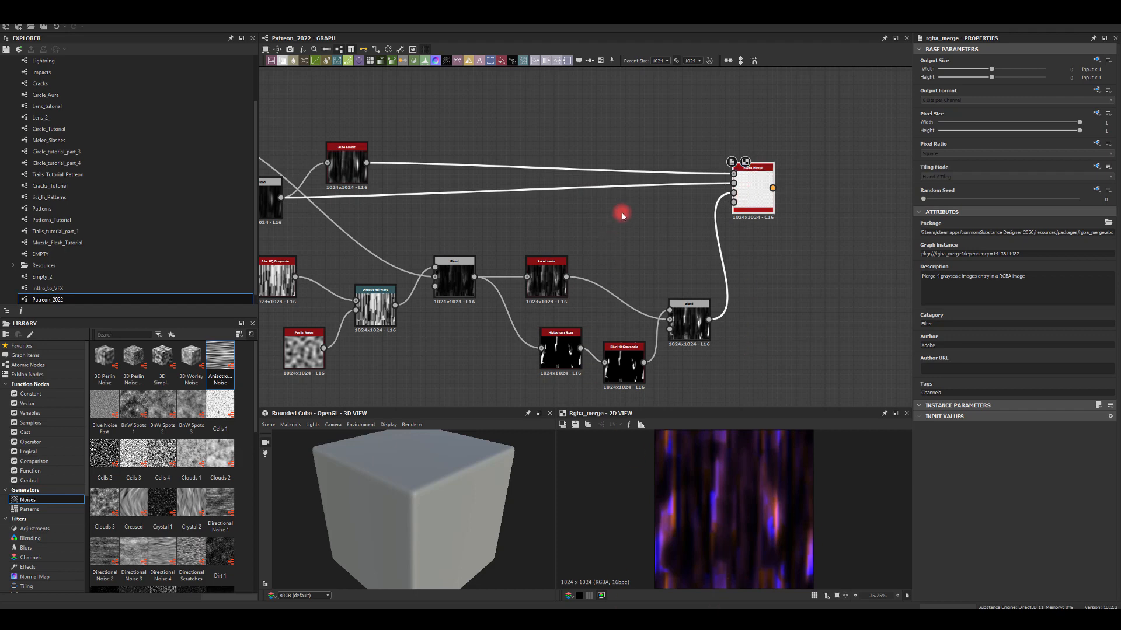
middle_drag(622, 214, 581, 276)
scroll(581, 275, down, 2)
middle_drag(458, 279, 471, 241)
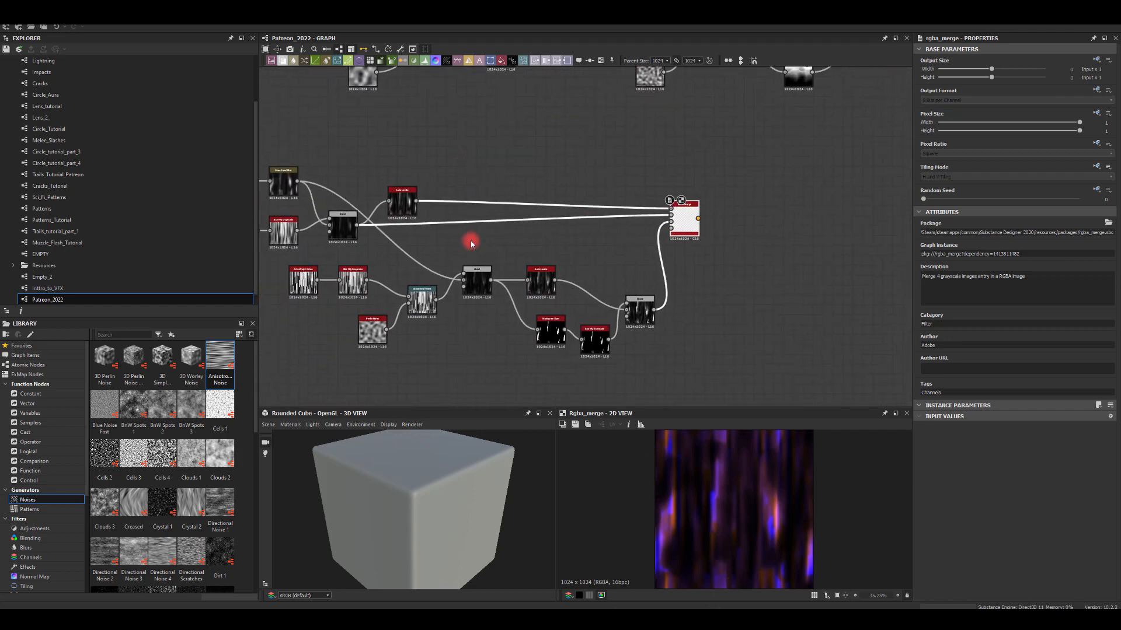
middle_drag(642, 191, 534, 307)
scroll(562, 284, down, 2)
scroll(533, 309, down, 1)
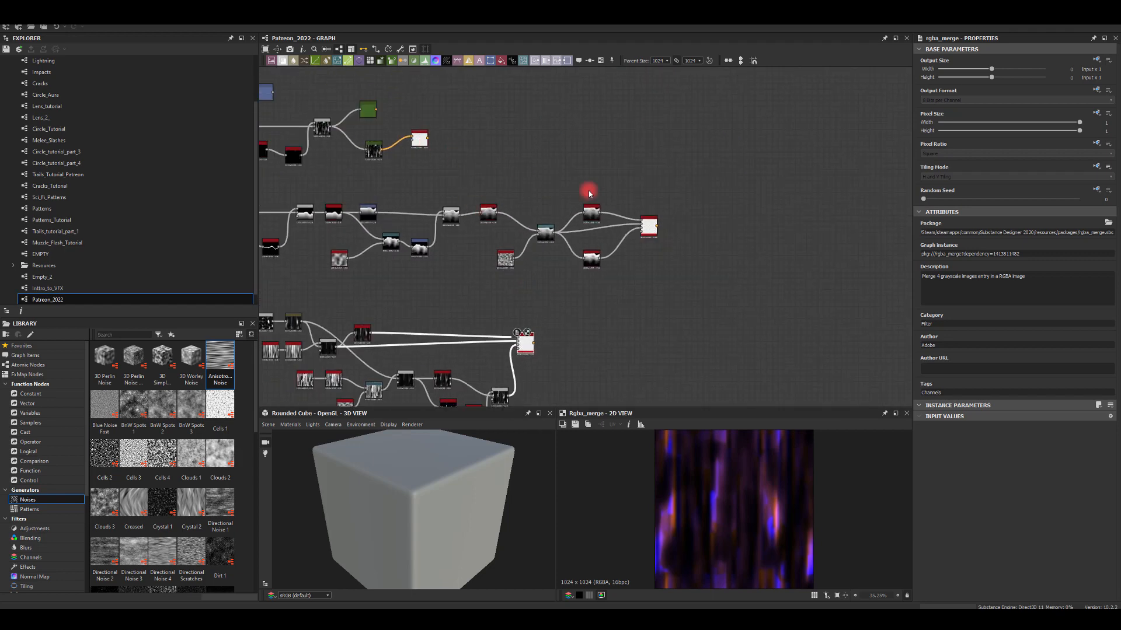
click(374, 151)
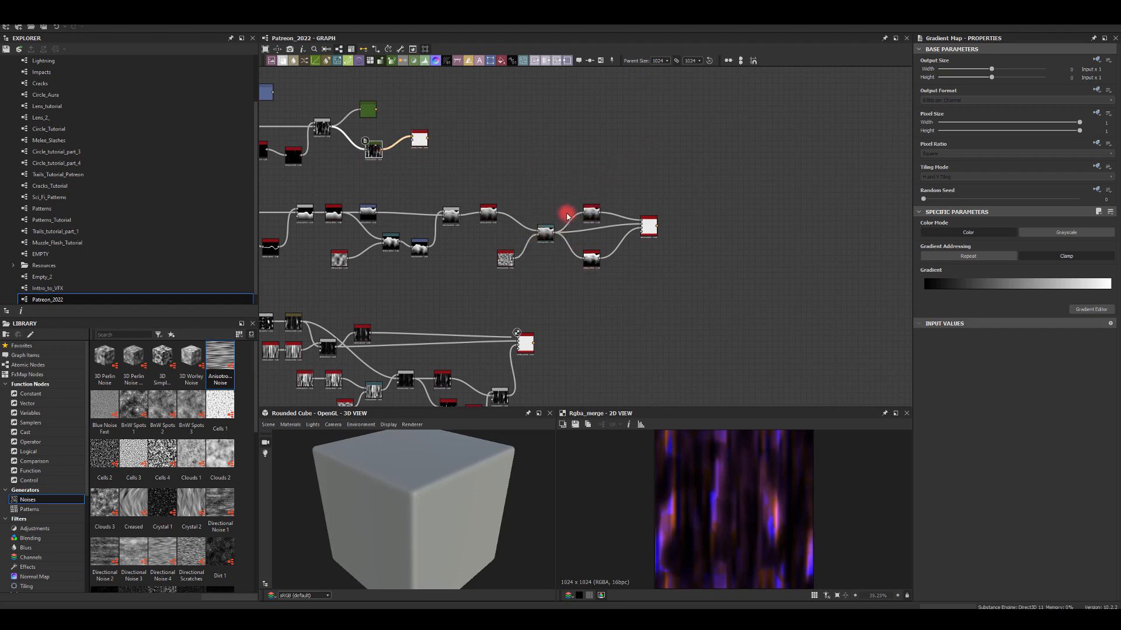
middle_drag(445, 374, 496, 251)
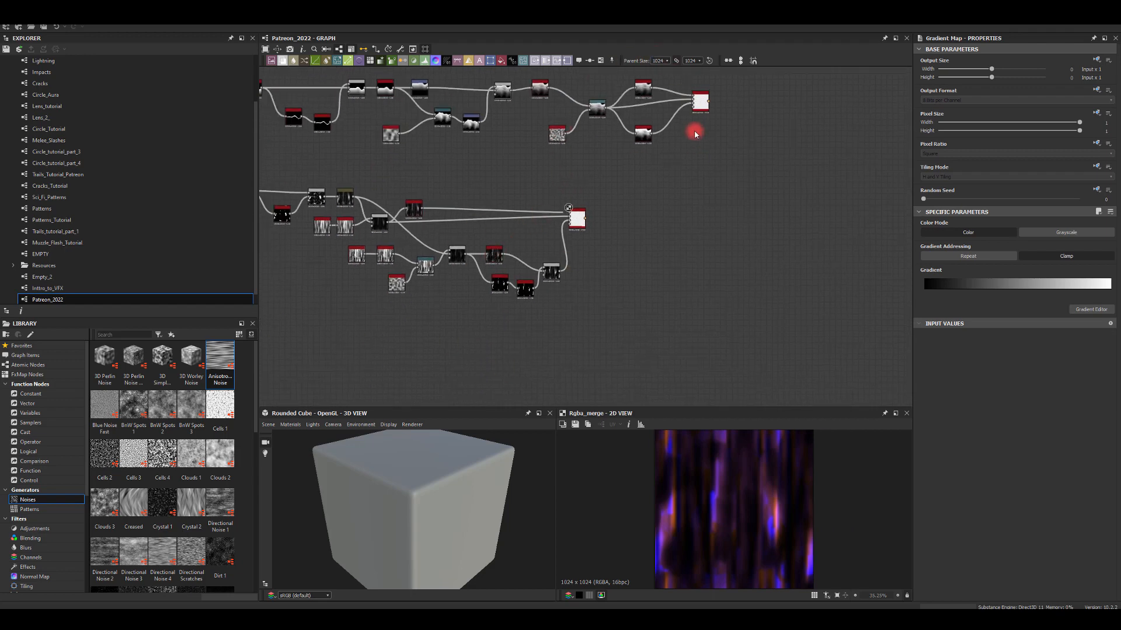
middle_drag(694, 134, 646, 288)
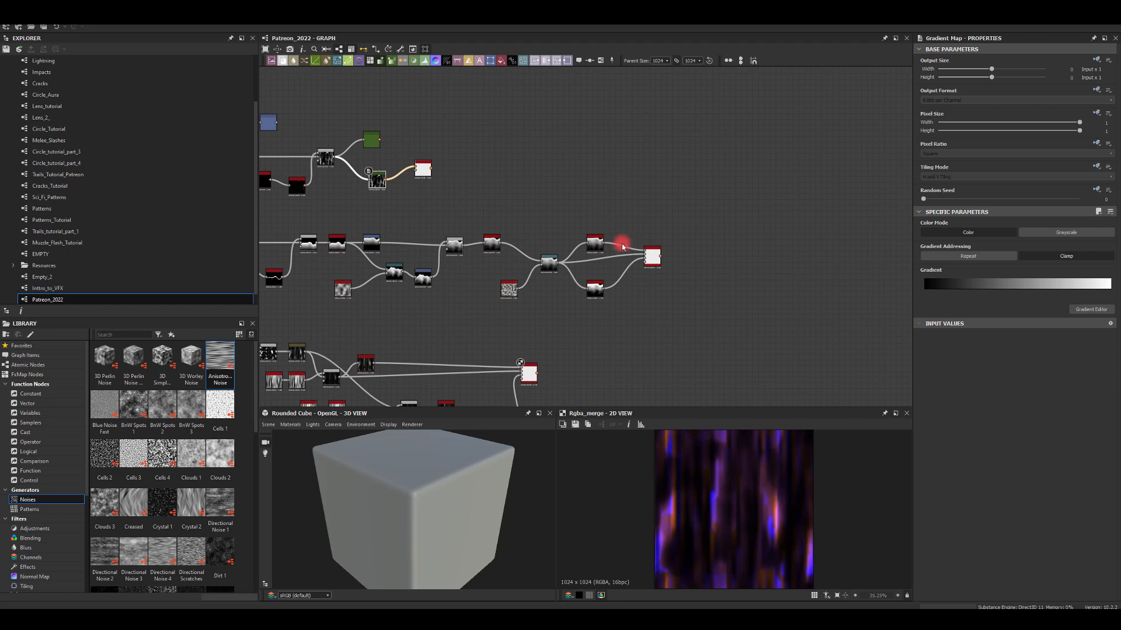
middle_drag(448, 216, 517, 173)
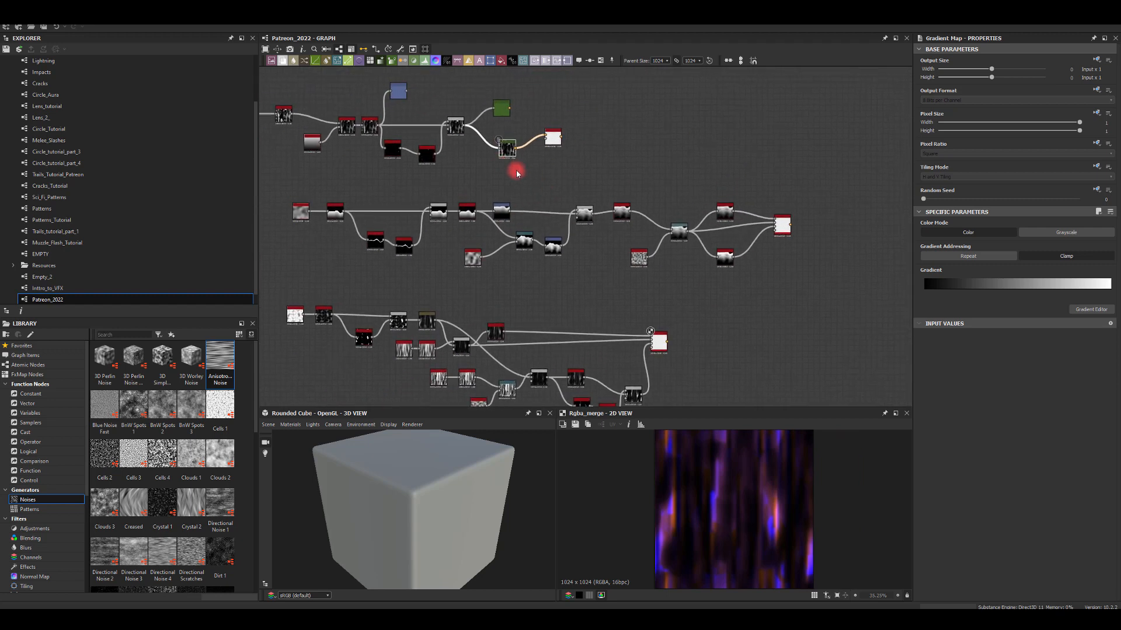
middle_drag(585, 170, 611, 148)
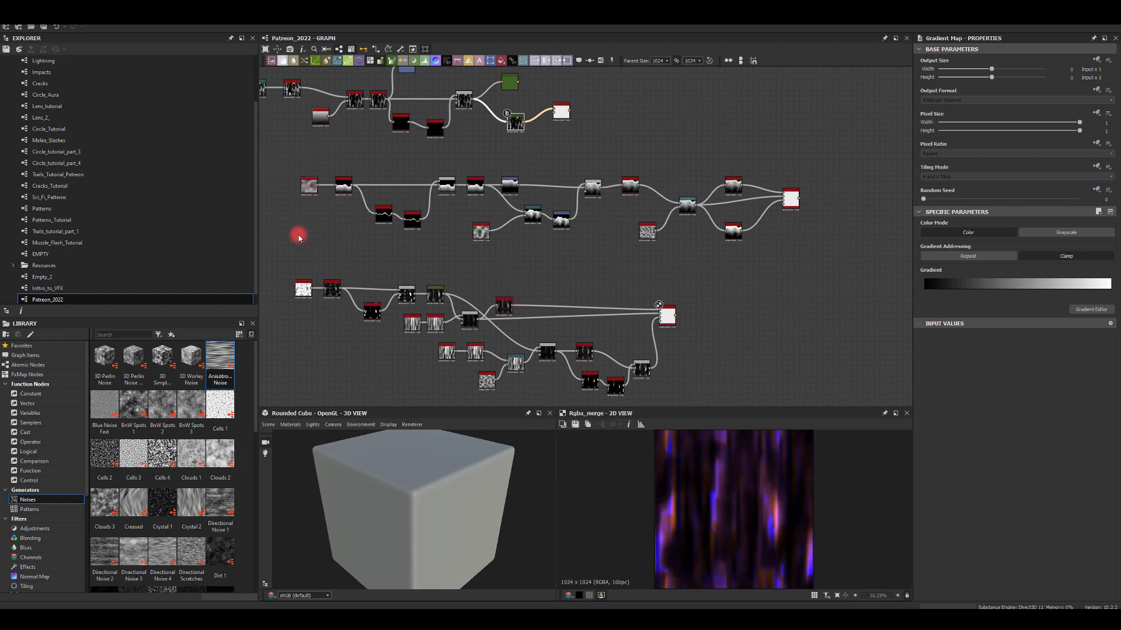
middle_drag(298, 237, 377, 239)
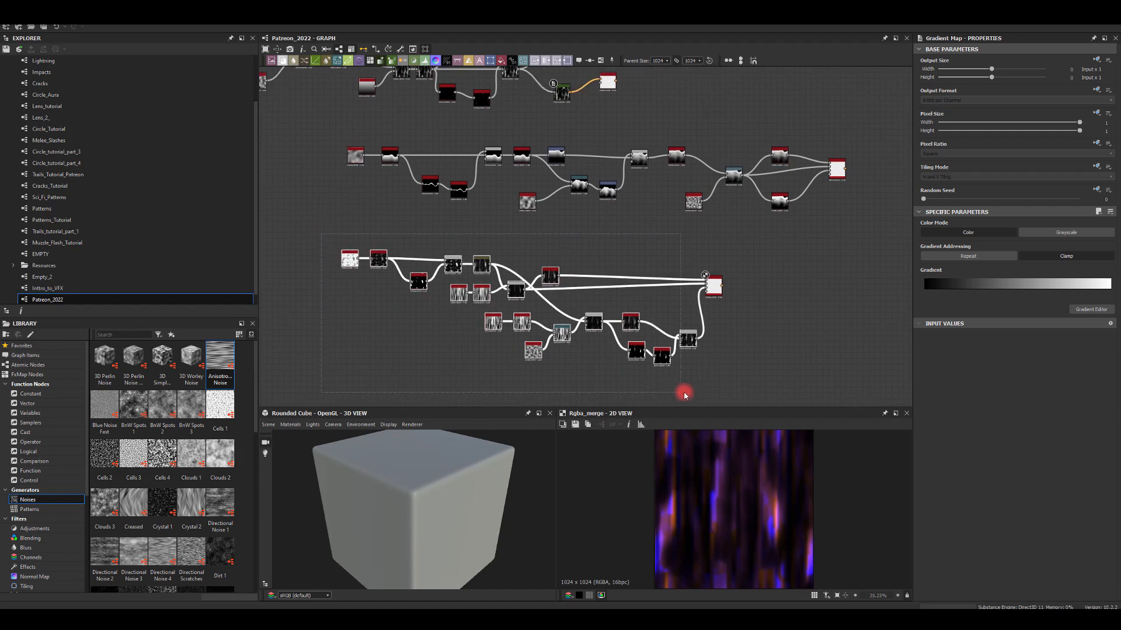
mouse_move(778, 400)
mouse_down()
mouse_move(337, 240)
mouse_move(749, 395)
mouse_move(303, 252)
mouse_move(718, 382)
mouse_up()
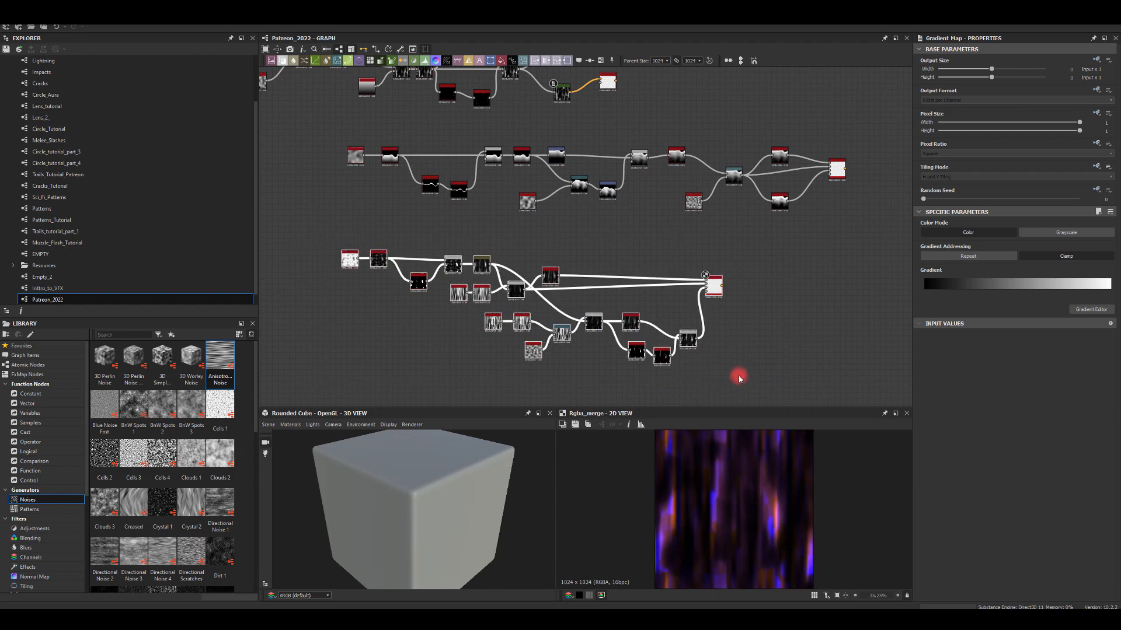
click(737, 377)
middle_drag(638, 251, 642, 300)
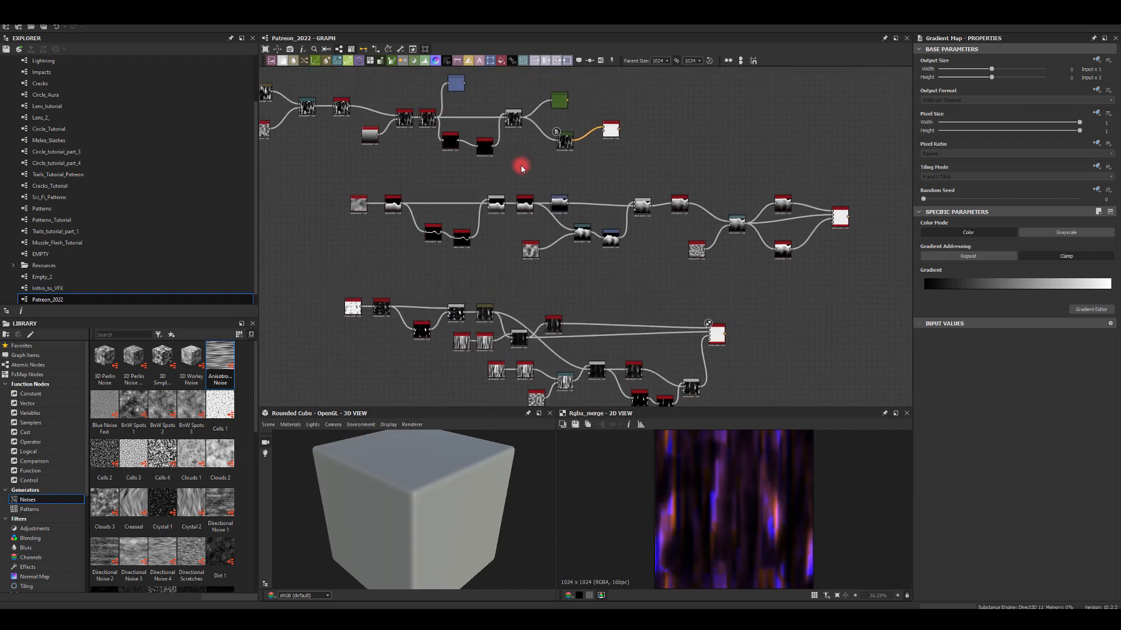
middle_drag(511, 175, 643, 217)
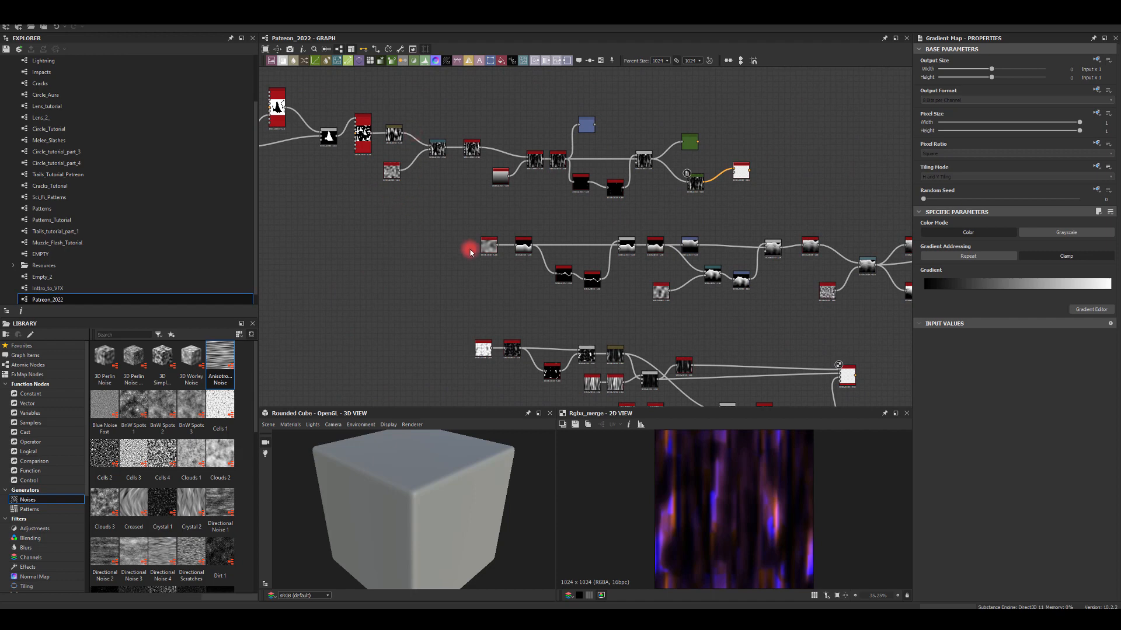
middle_drag(740, 330, 649, 247)
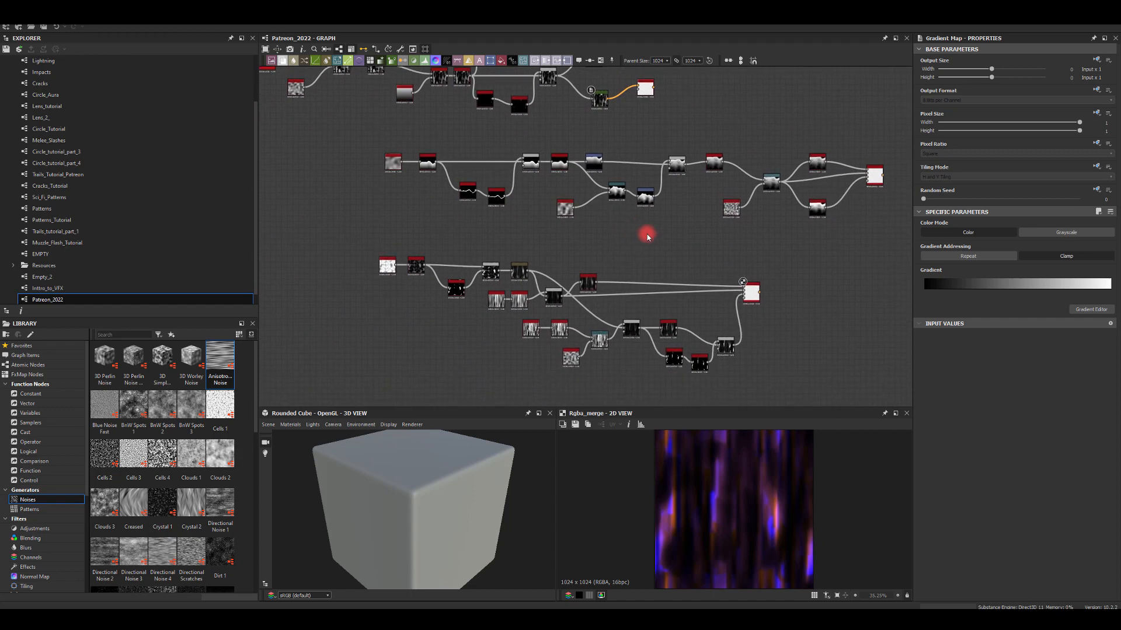
drag(349, 249, 773, 400)
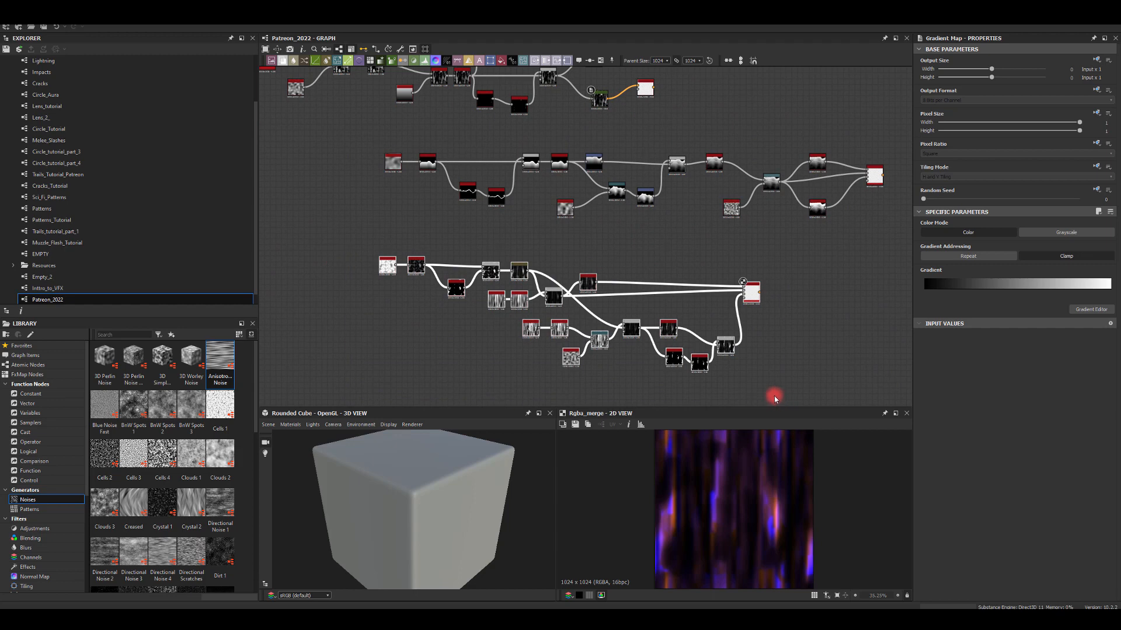
click(358, 246)
scroll(301, 179, up, 3)
drag(323, 173, 744, 306)
click(796, 354)
click(765, 507)
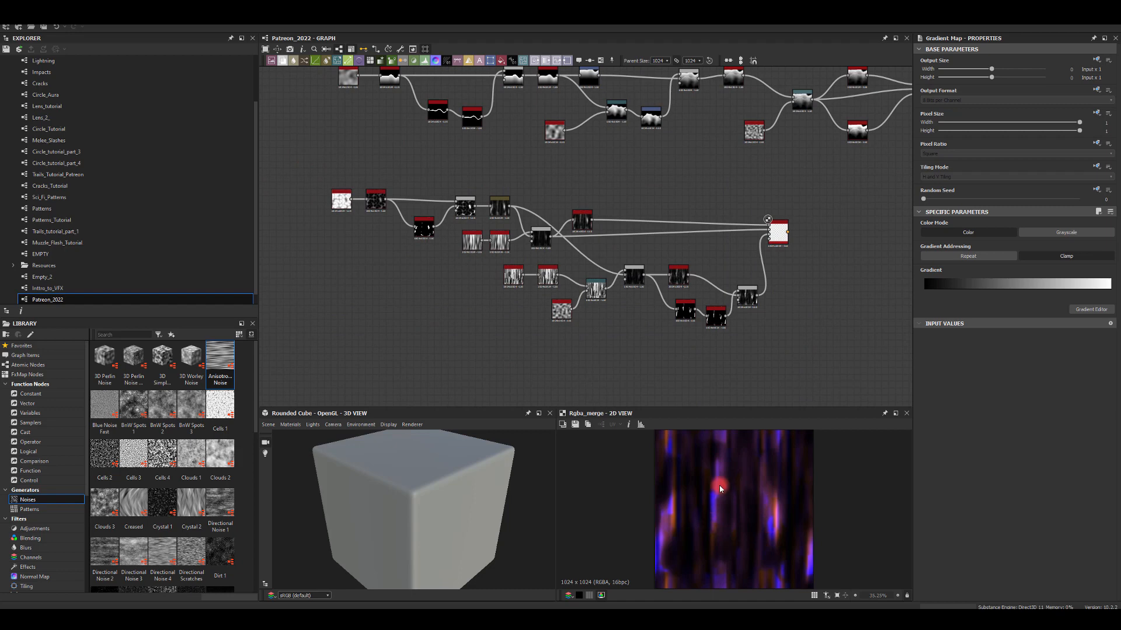
drag(702, 339, 316, 183)
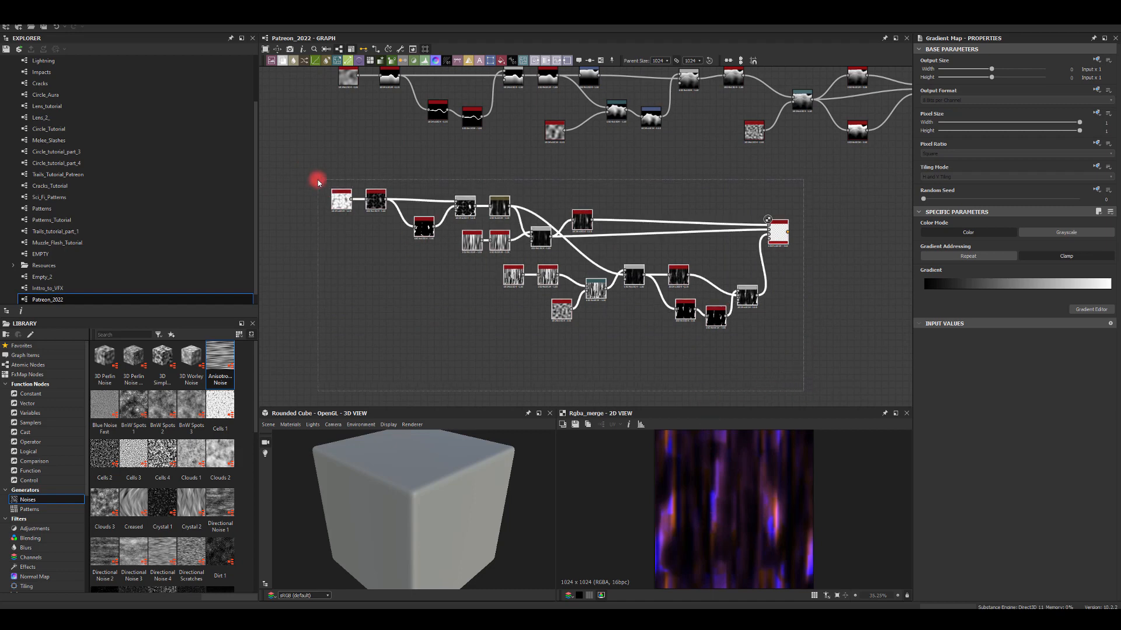
click(318, 182)
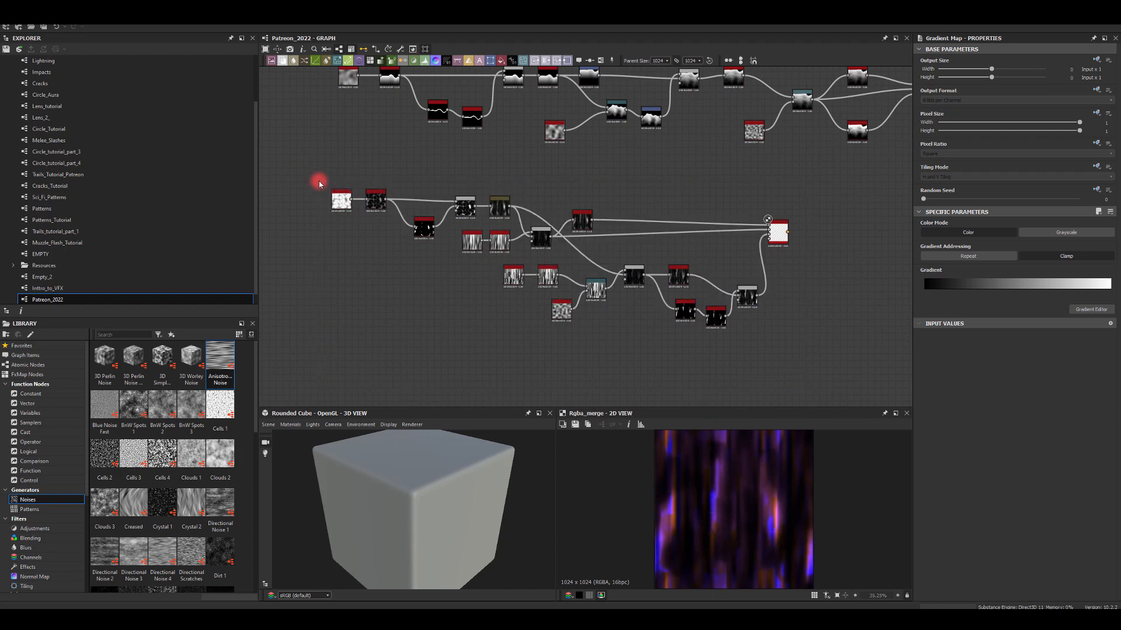
drag(321, 191, 784, 352)
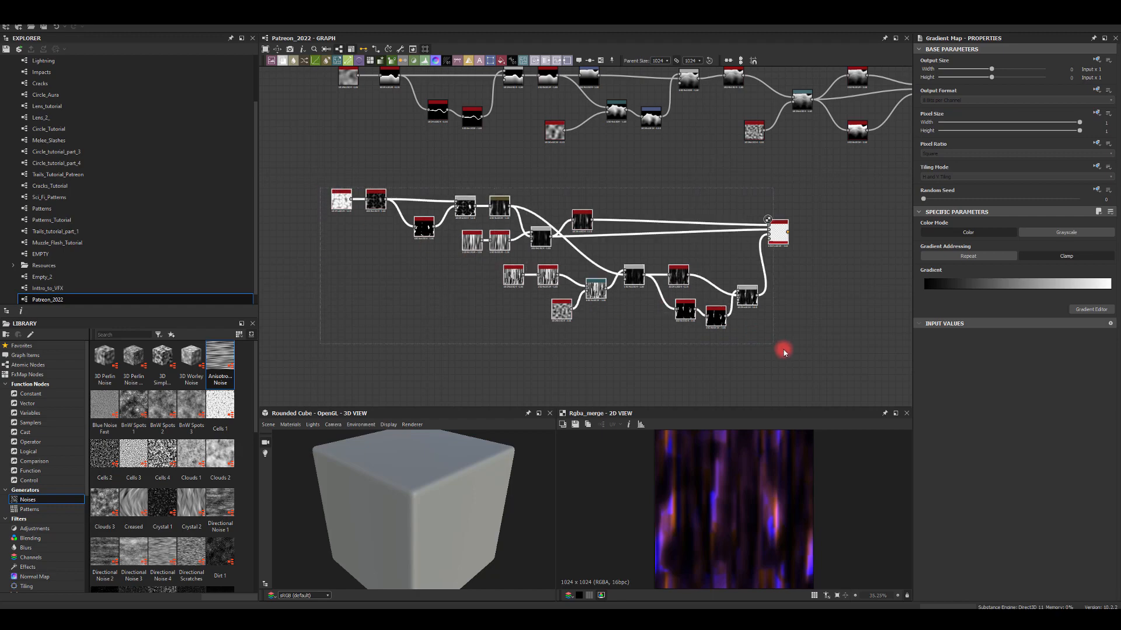
click(806, 375)
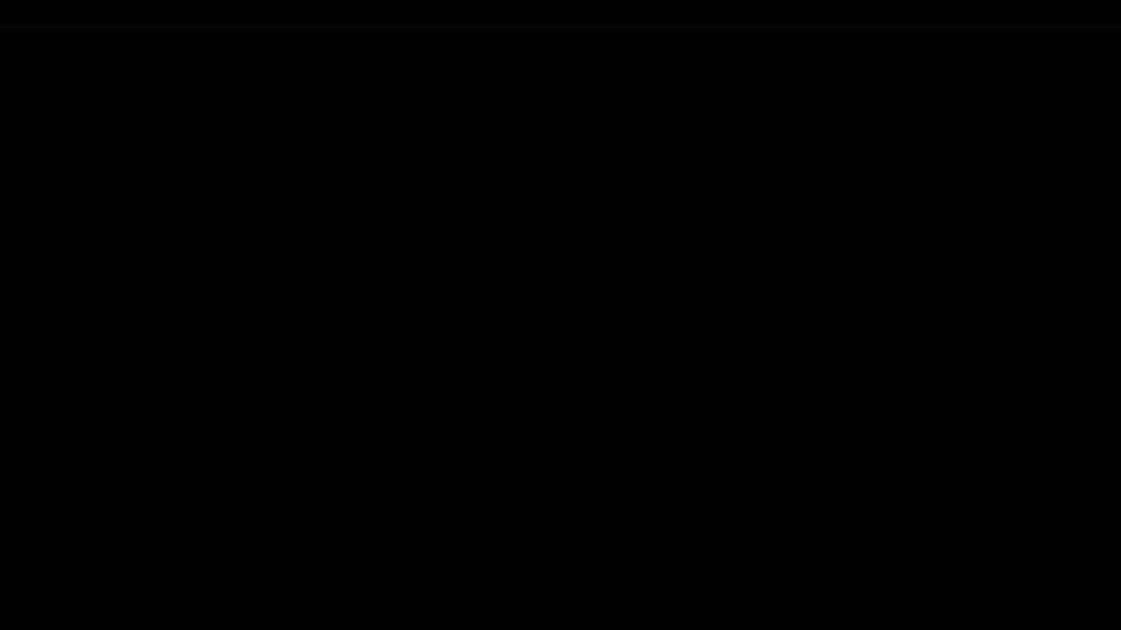